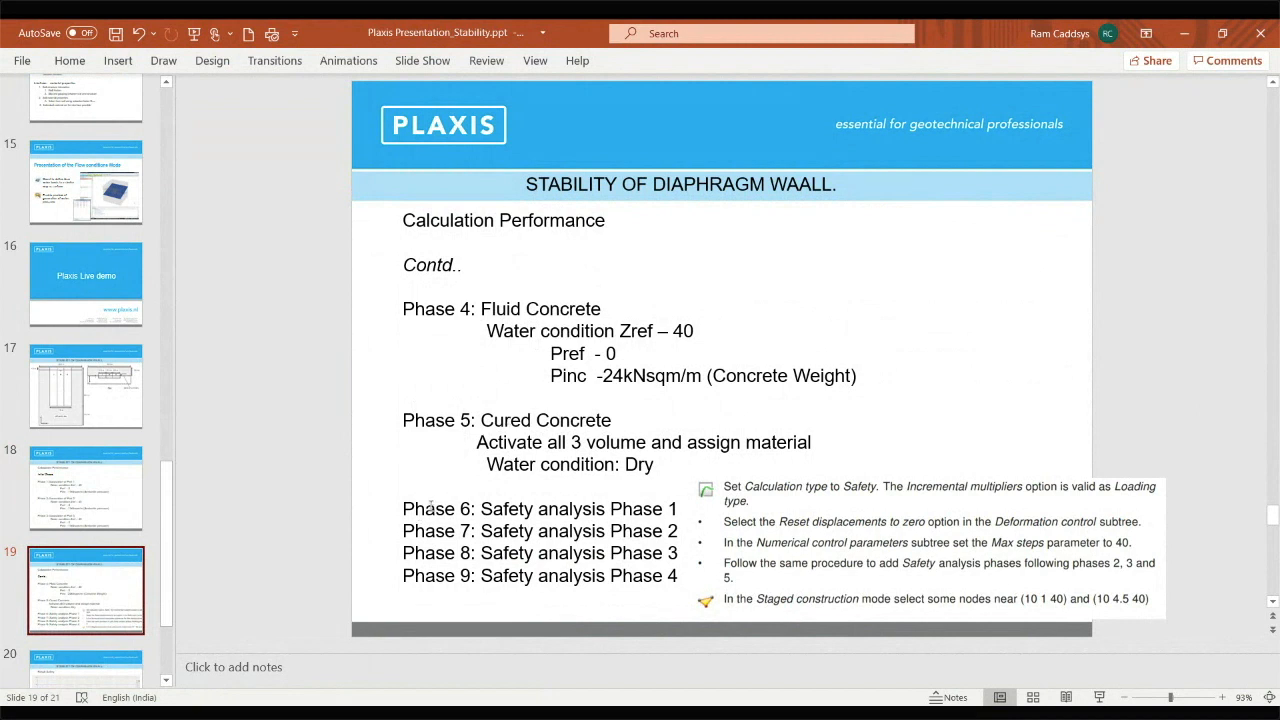
# Review the diaphragm wall slides on the calculation phases, the safety analysis result and the principal stress result
pyautogui.click(84, 500)
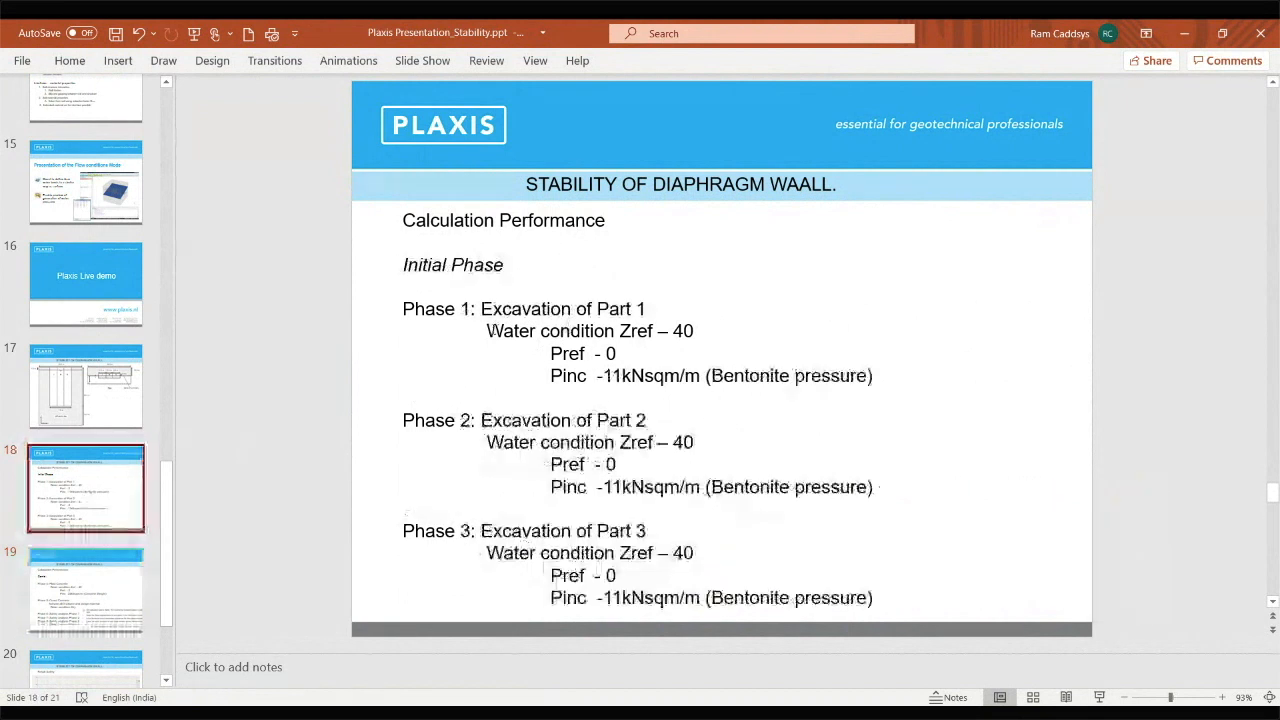
pyautogui.click(104, 596)
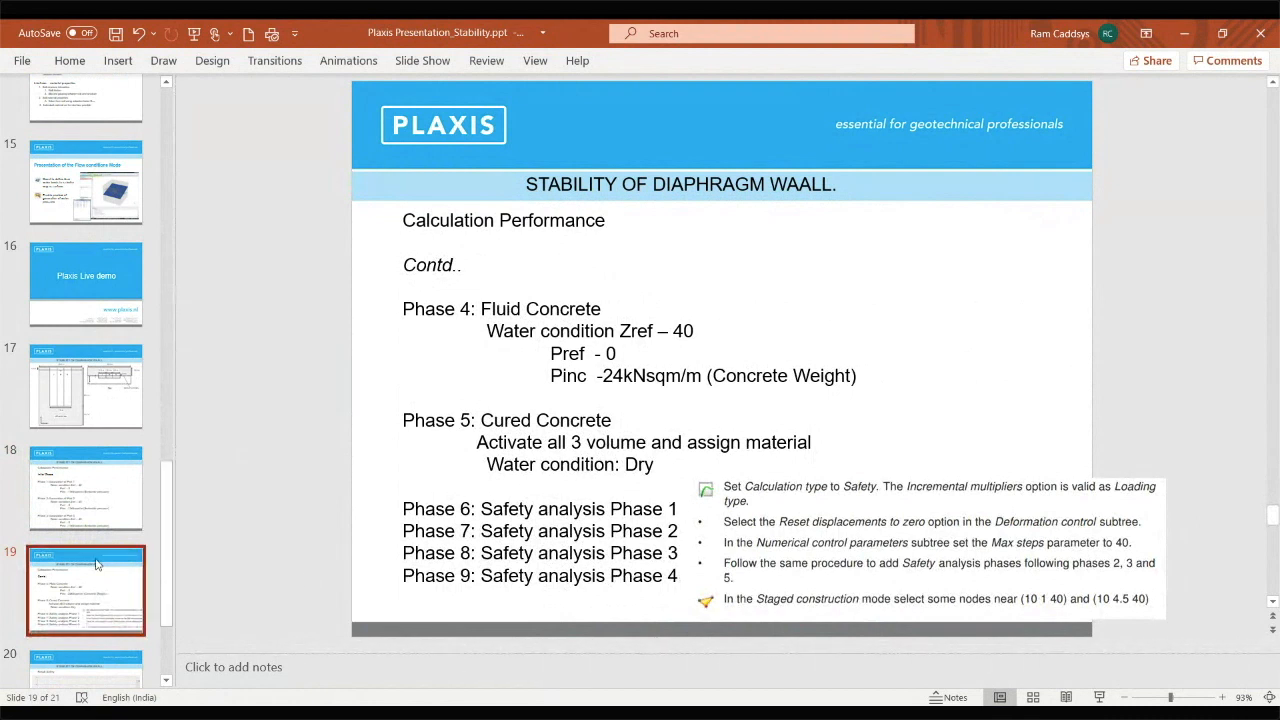
pyautogui.scroll(-1, 85, 600)
pyautogui.click(85, 600)
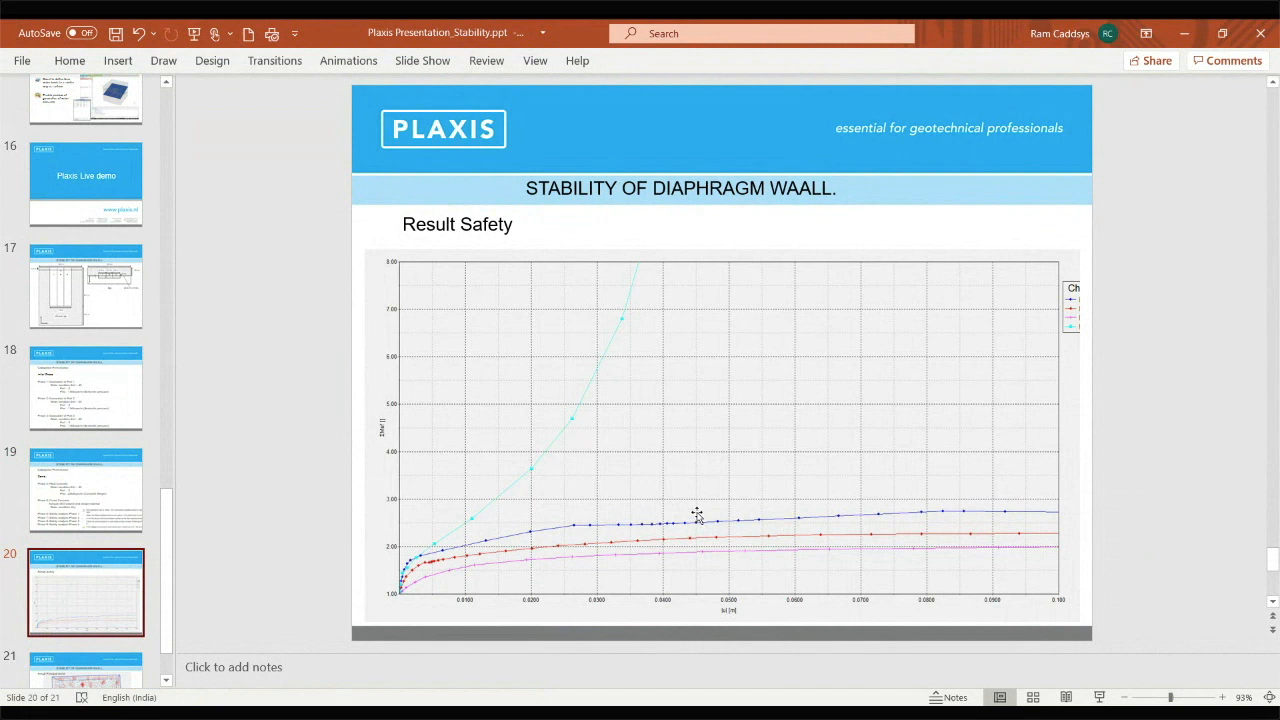
pyautogui.scroll(-1, 38, 541)
pyautogui.click(86, 620)
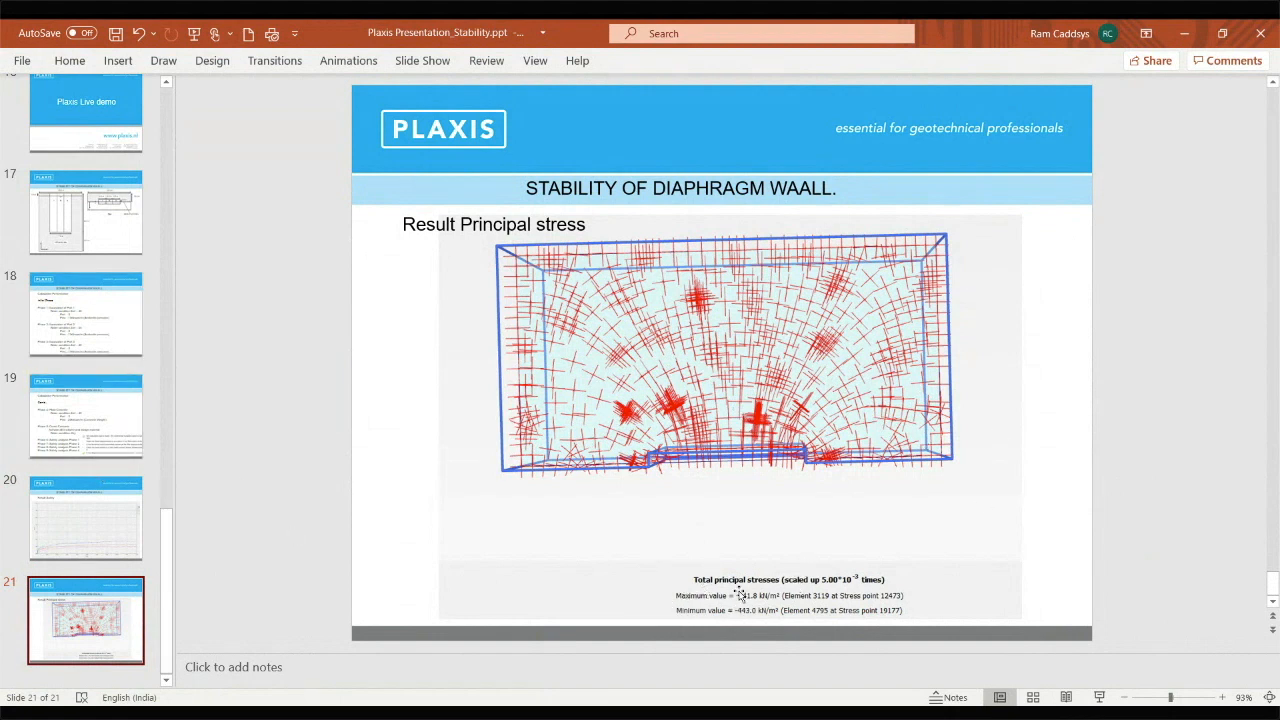
pyautogui.scroll(1, 88, 510)
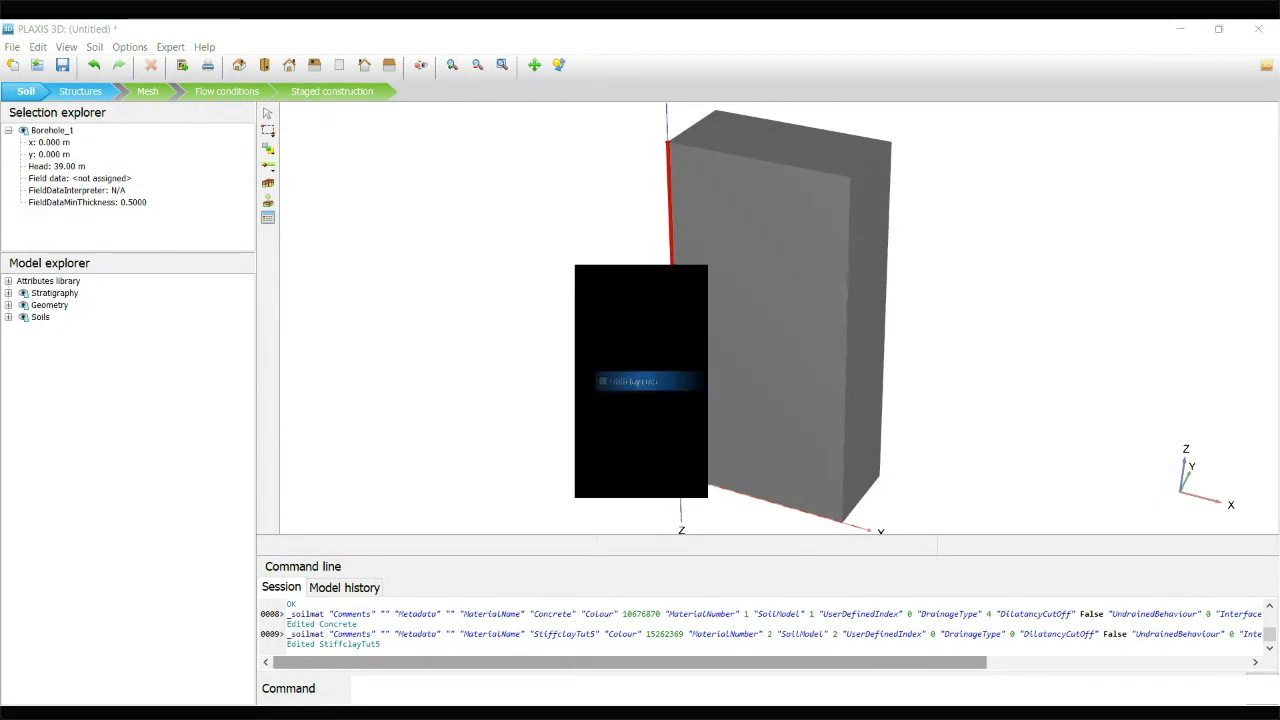
# Switch to PLAXIS 3D and assign the StiffclayTut5 material to the soil layer of the borehole volume
pyautogui.moveTo(373, 303); pyautogui.dragTo(735, 126)
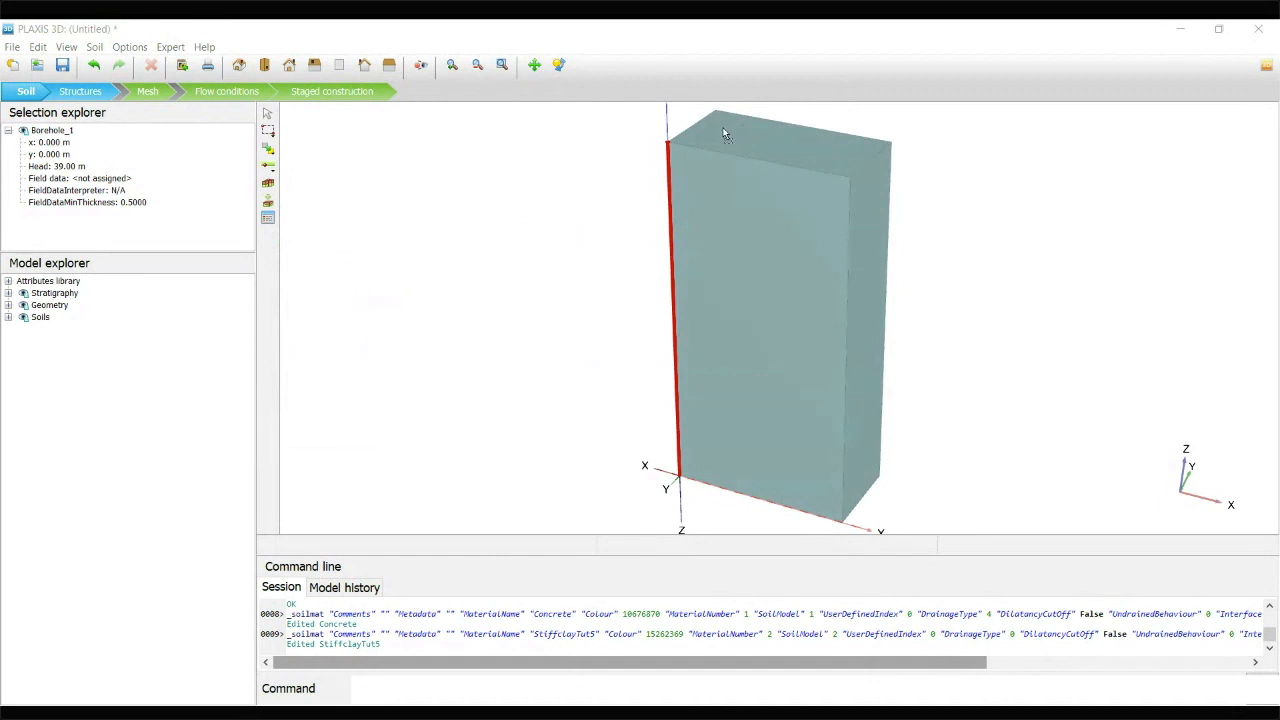
pyautogui.moveTo(722, 131); pyautogui.dragTo(723, 128)
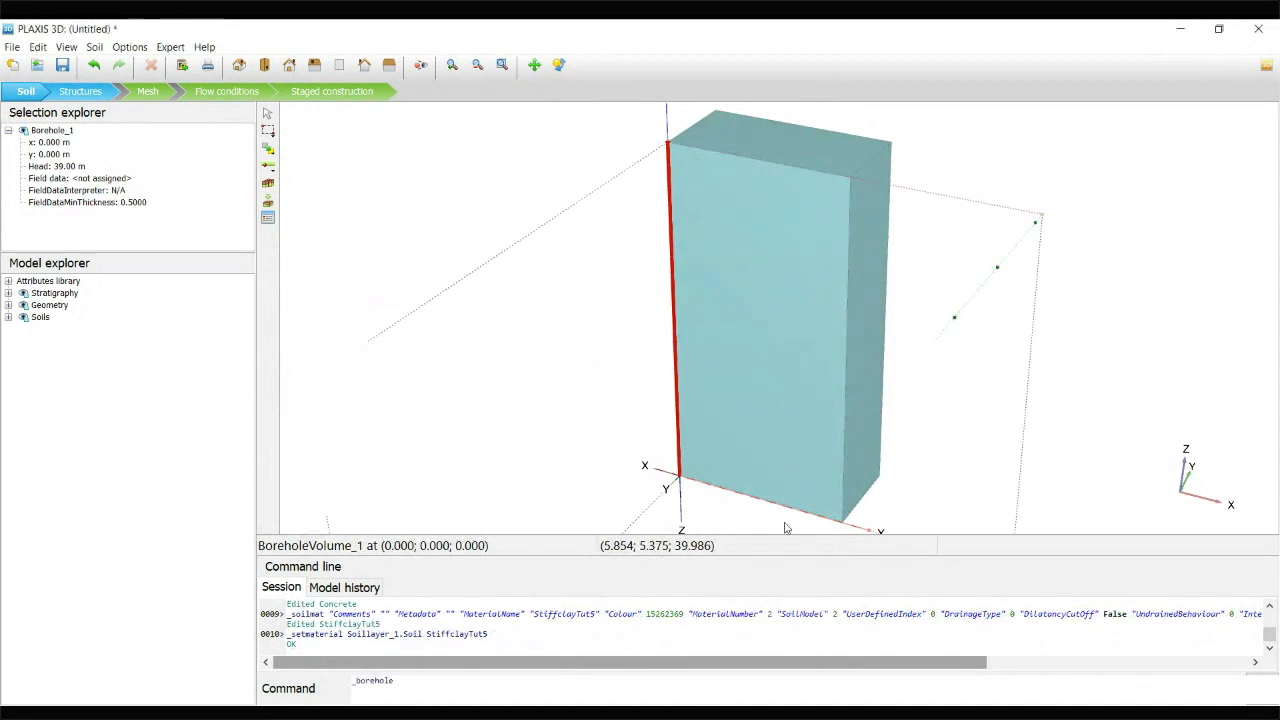
pyautogui.press('Escape')
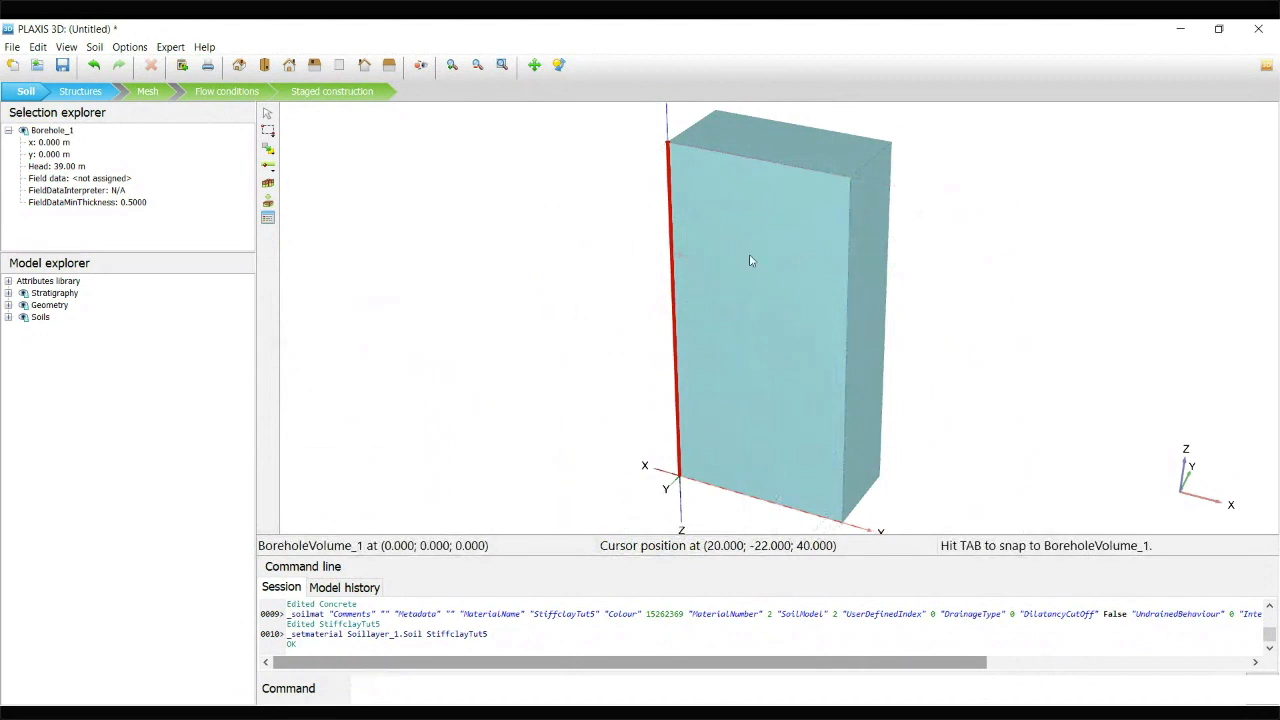
# Look up the materials that can be set for Soil_1 of the borehole volume without changing the assignment
pyautogui.rightClick(766, 240)
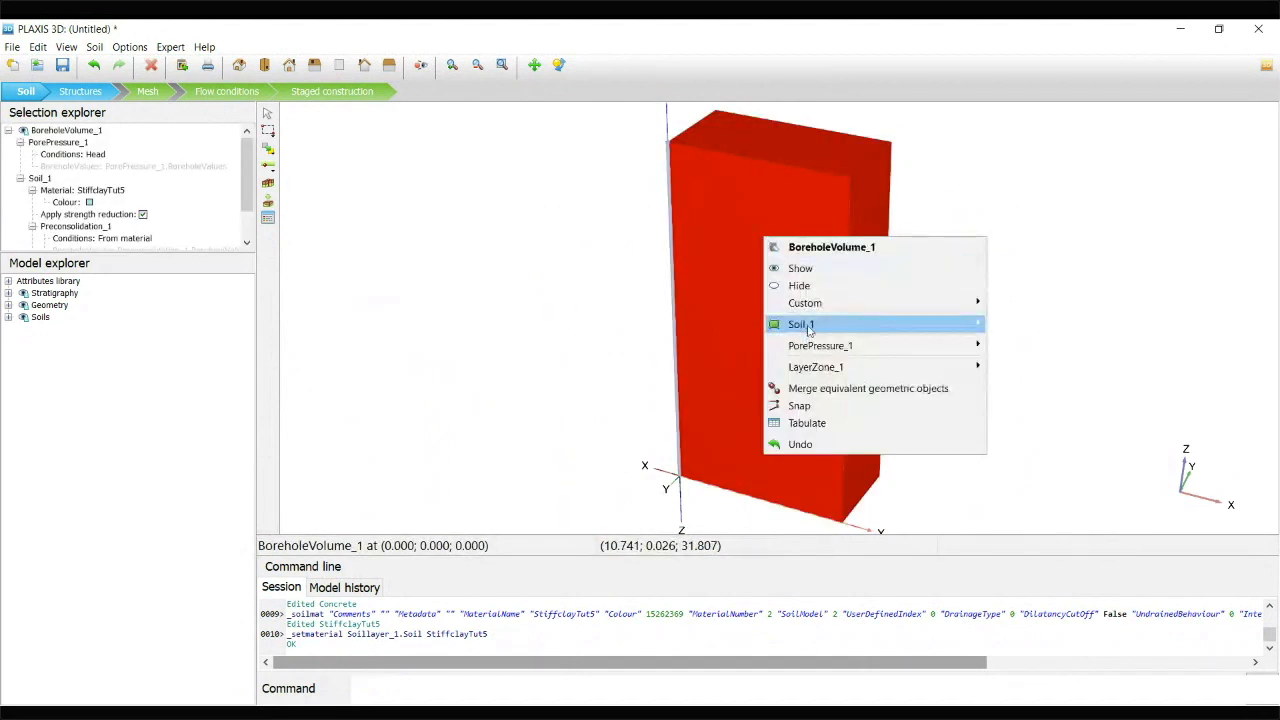
pyautogui.moveTo(800, 326)
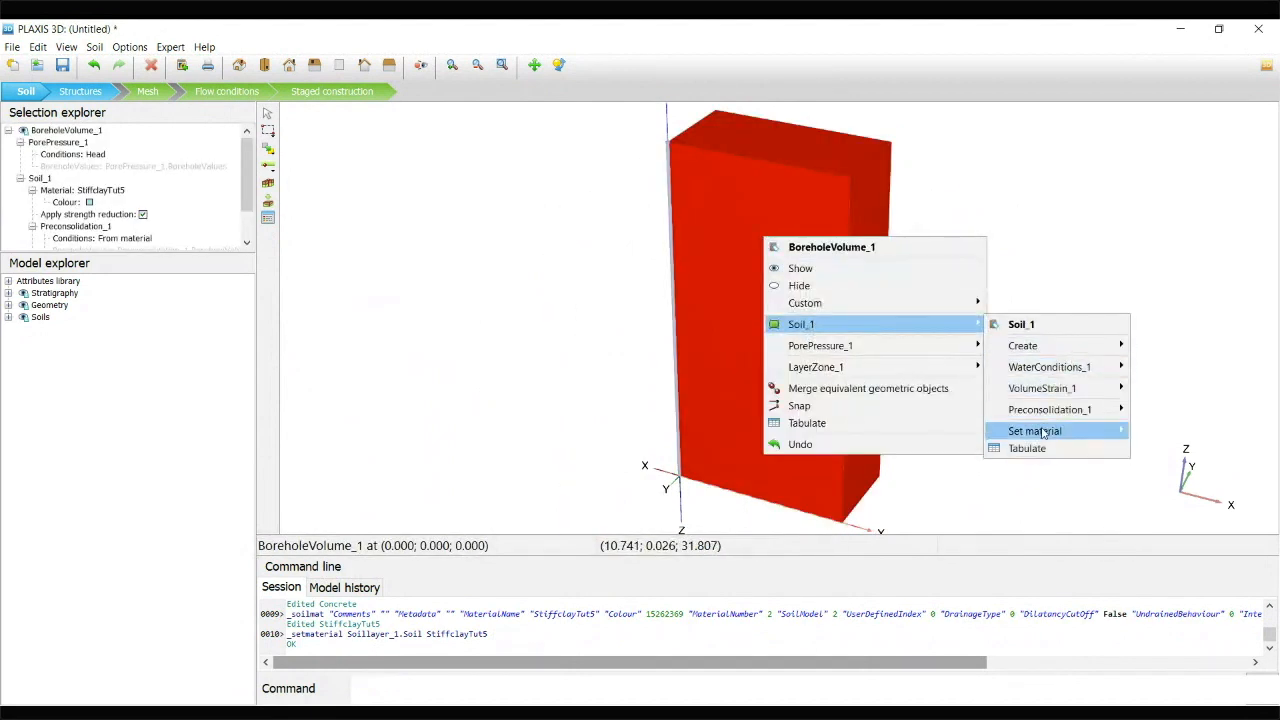
pyautogui.moveTo(1043, 433)
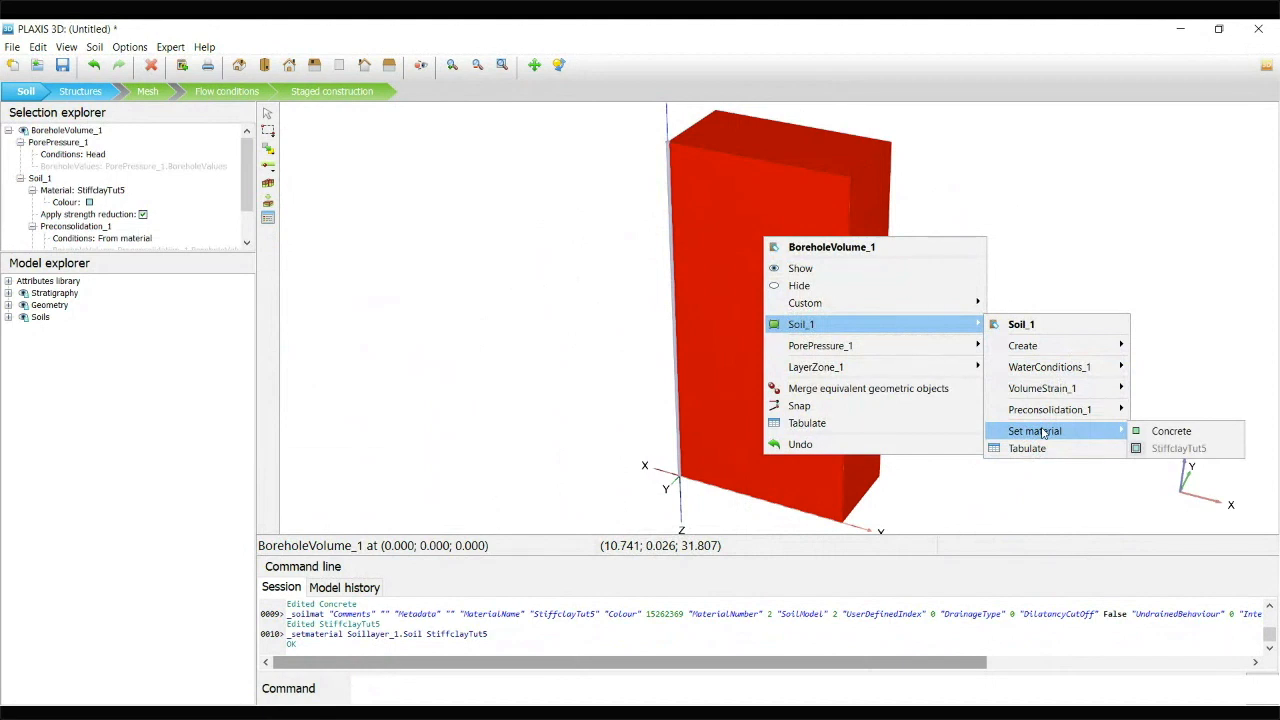
pyautogui.press('Escape')
pyautogui.press('Escape')
pyautogui.press('Escape')
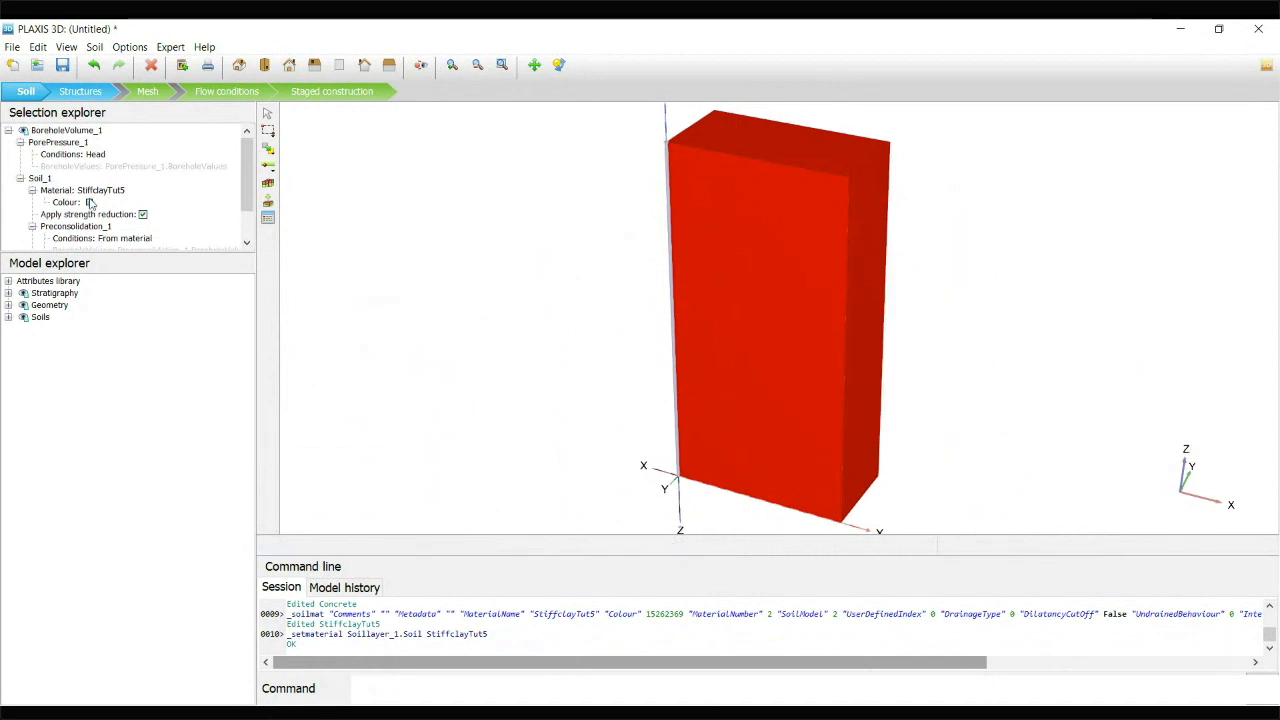
# Inspect the material assignment of Soil_1 in the selection and model explorers
pyautogui.click(108, 194)
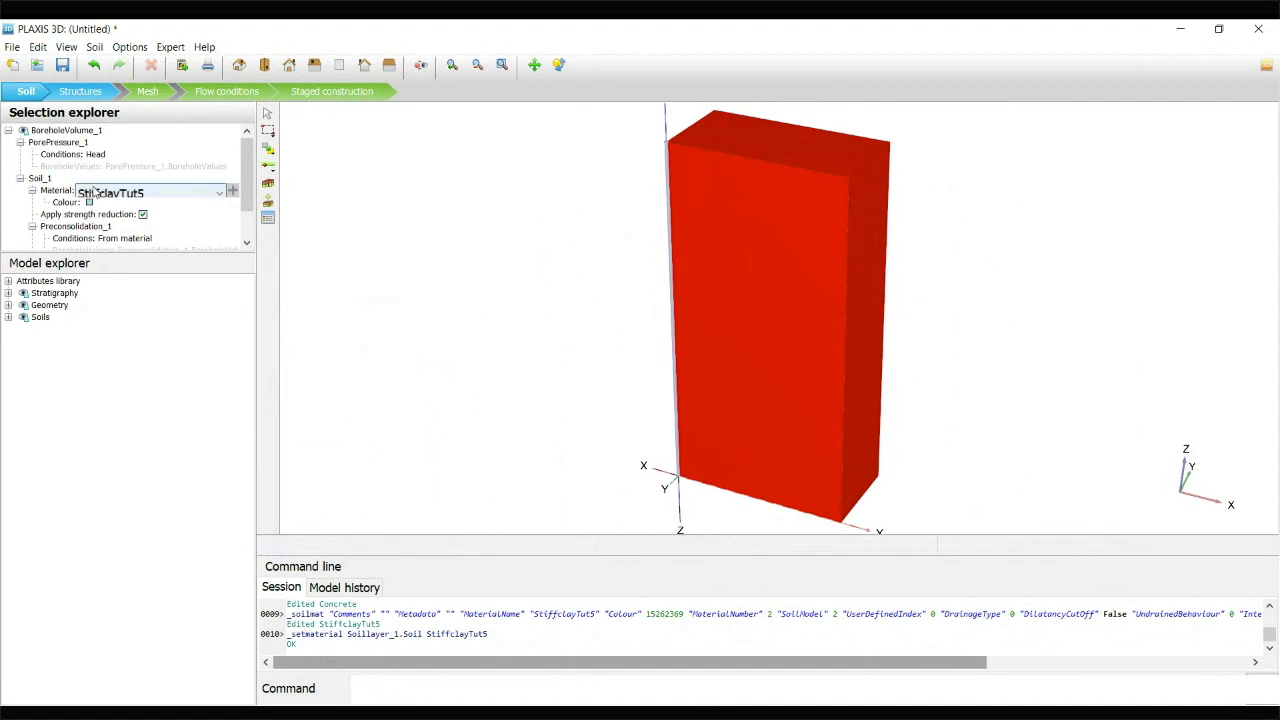
pyautogui.click(9, 318)
pyautogui.click(20, 329)
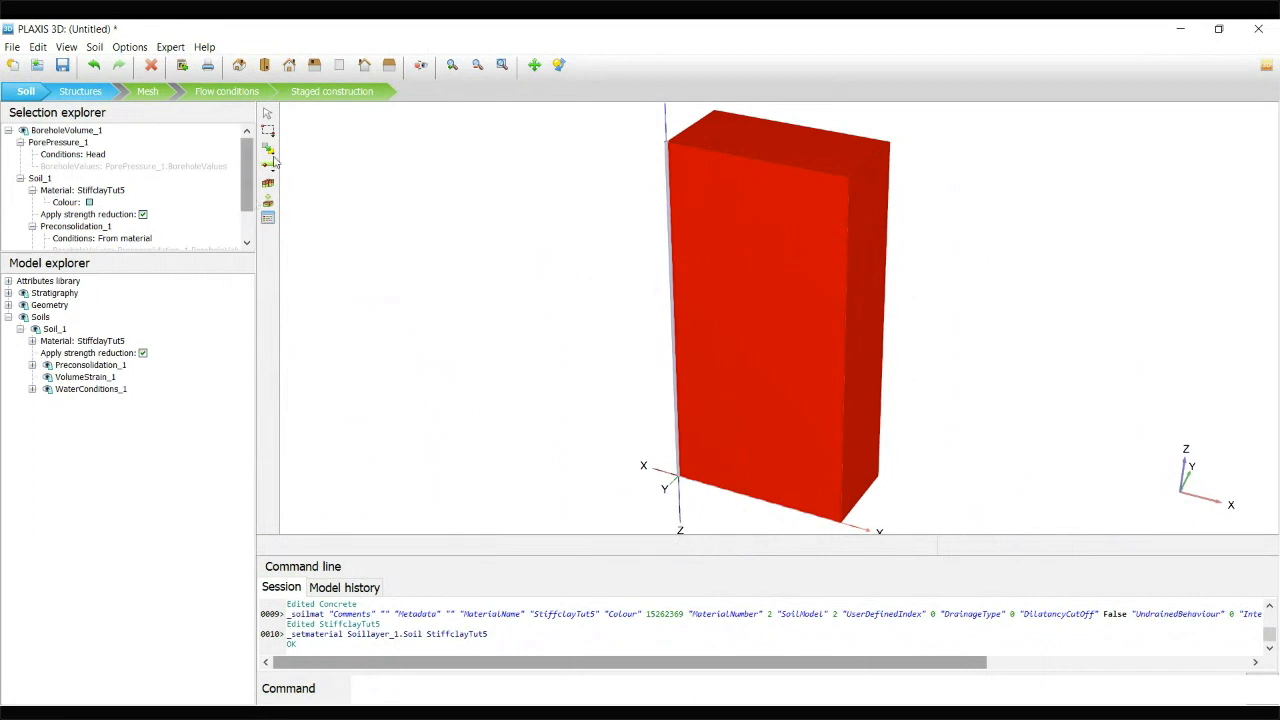
pyautogui.click(270, 190)
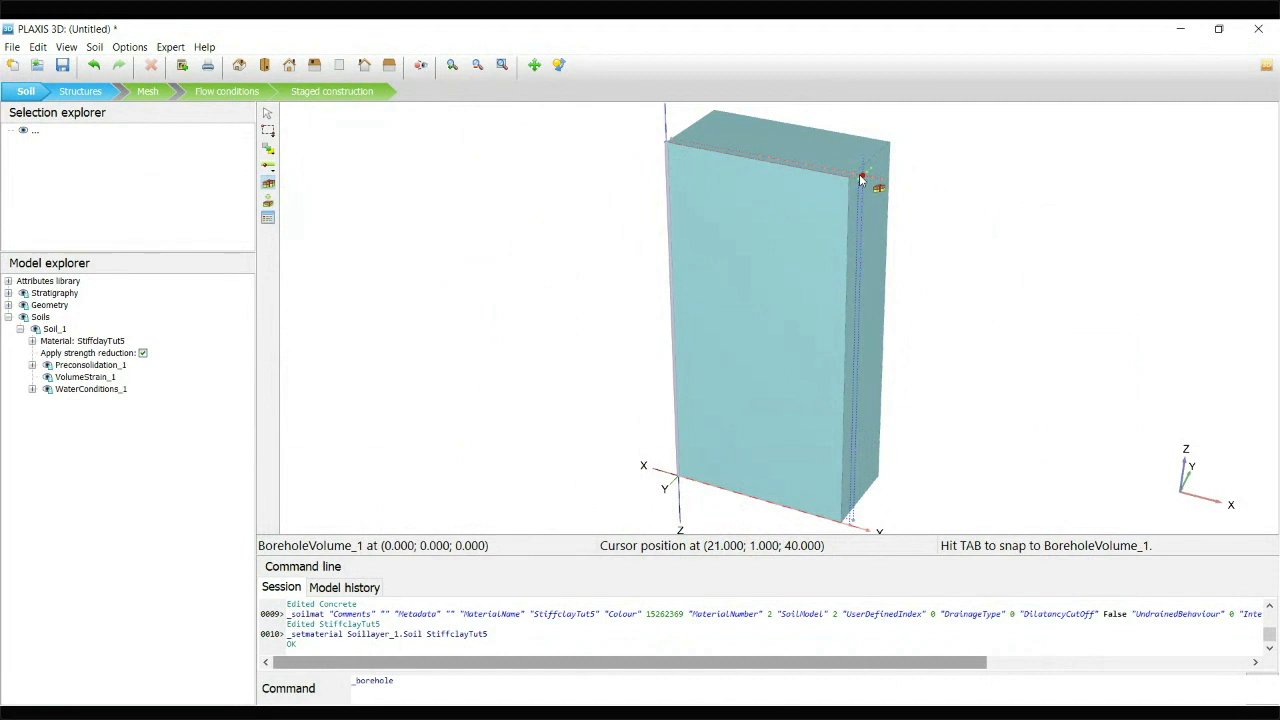
pyautogui.press('Escape')
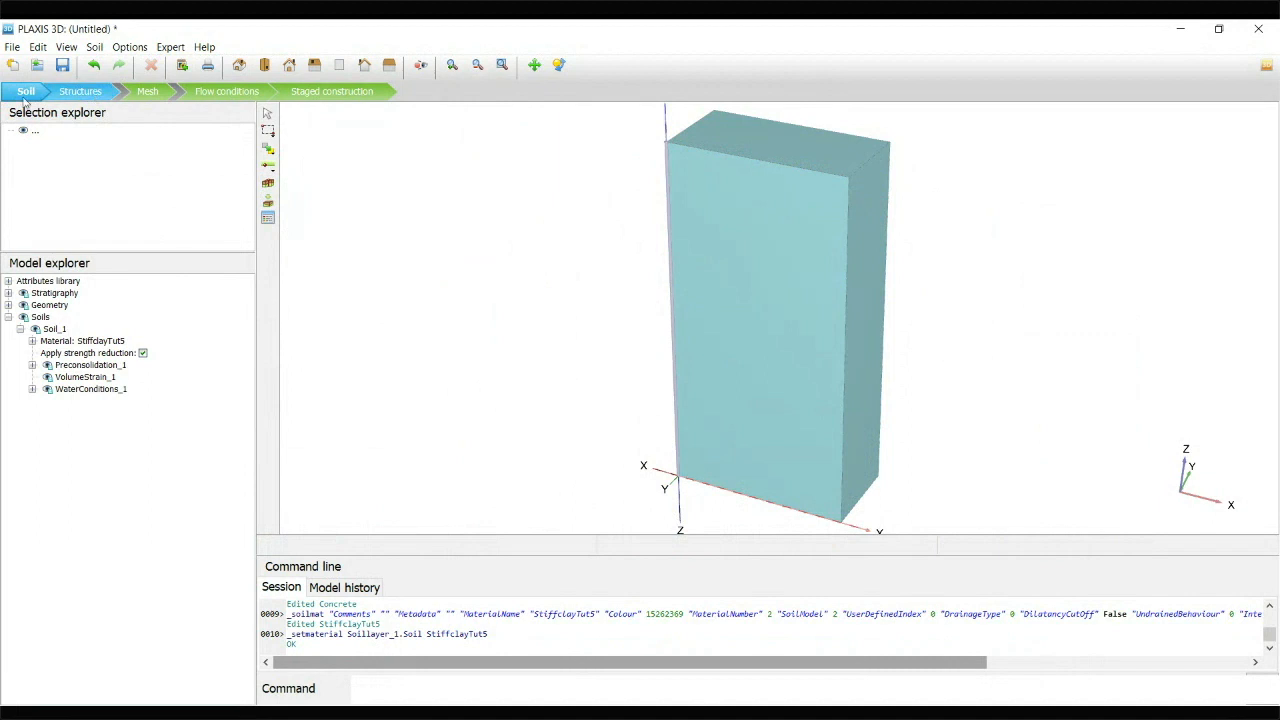
# Switch the model from Soil mode to Structures mode
pyautogui.click(82, 91)
pyautogui.moveTo(570, 216); pyautogui.dragTo(442, 257, button='middle')
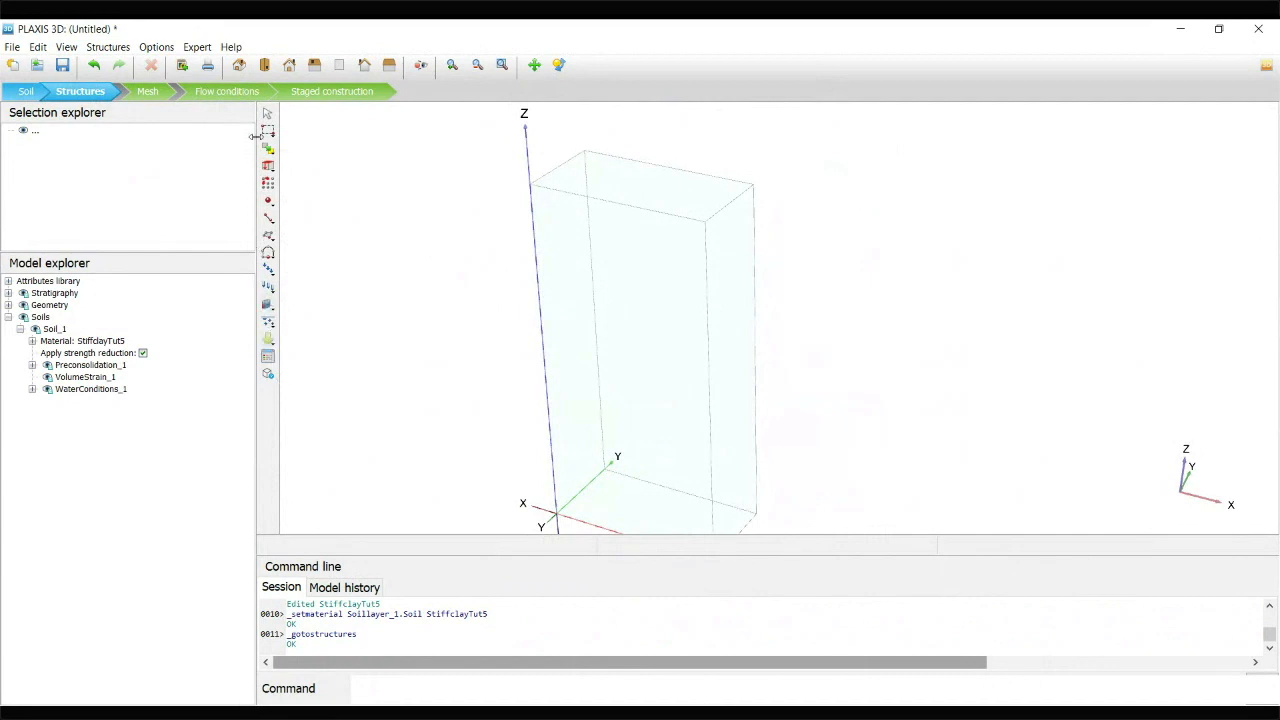
pyautogui.click(24, 92)
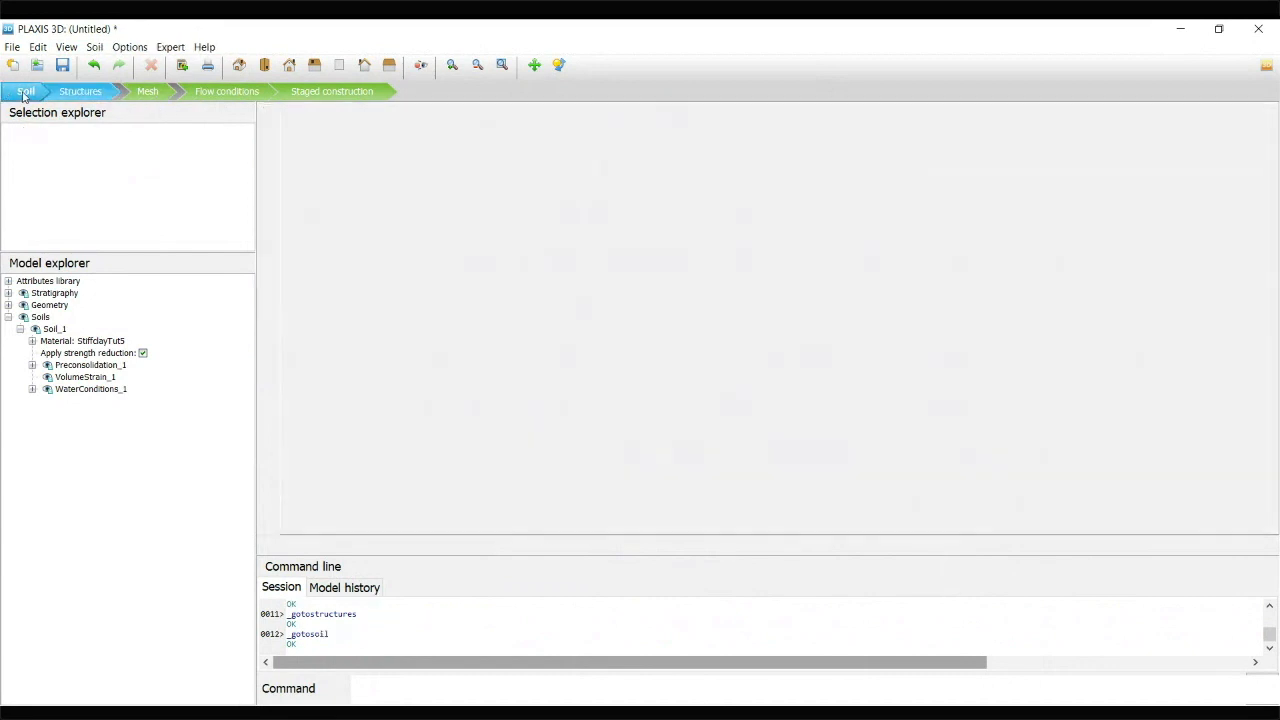
pyautogui.click(80, 92)
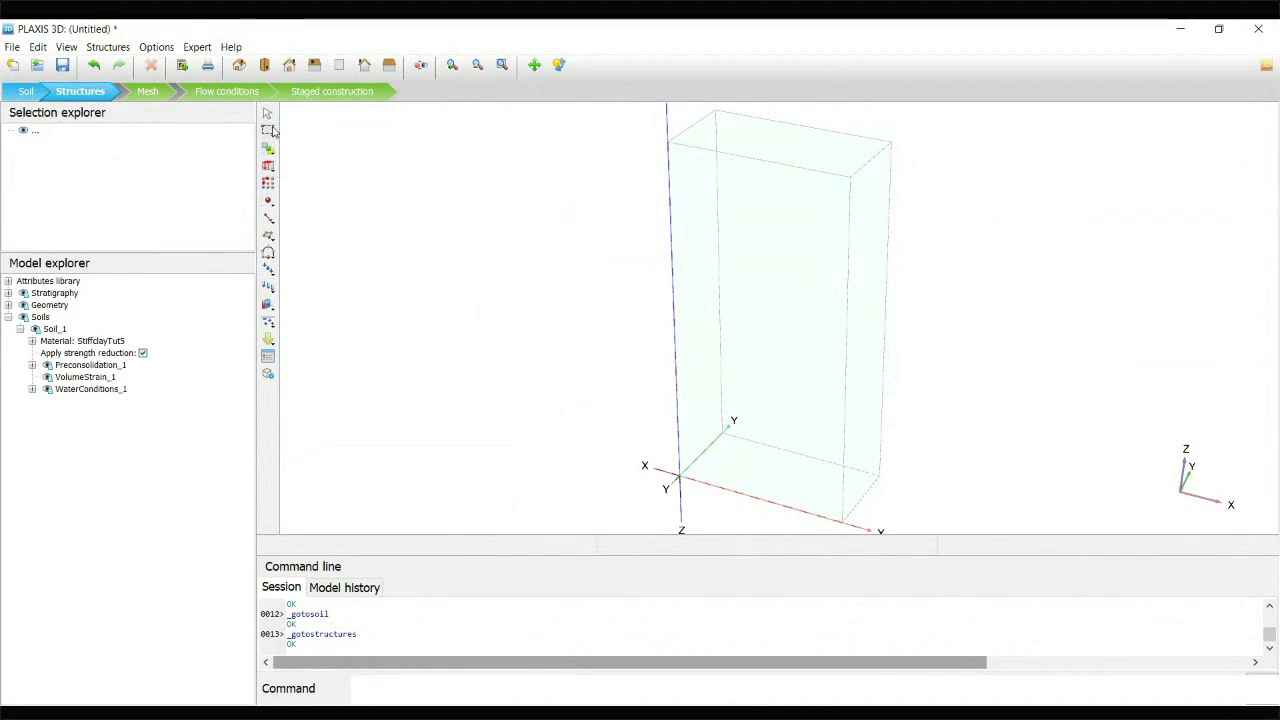
# Begin a surface on the model's top face with its first two corners at (6.5 0 40) and (9 0 40)
pyautogui.click(272, 219)
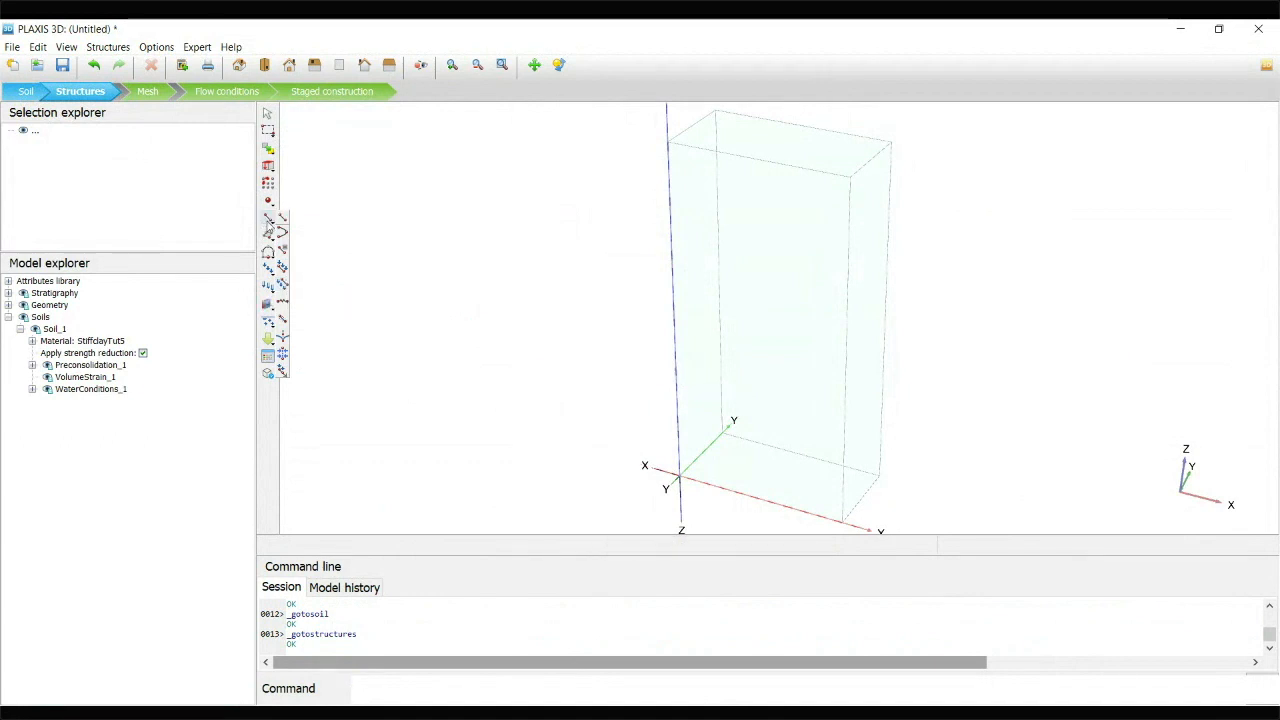
pyautogui.click(268, 236)
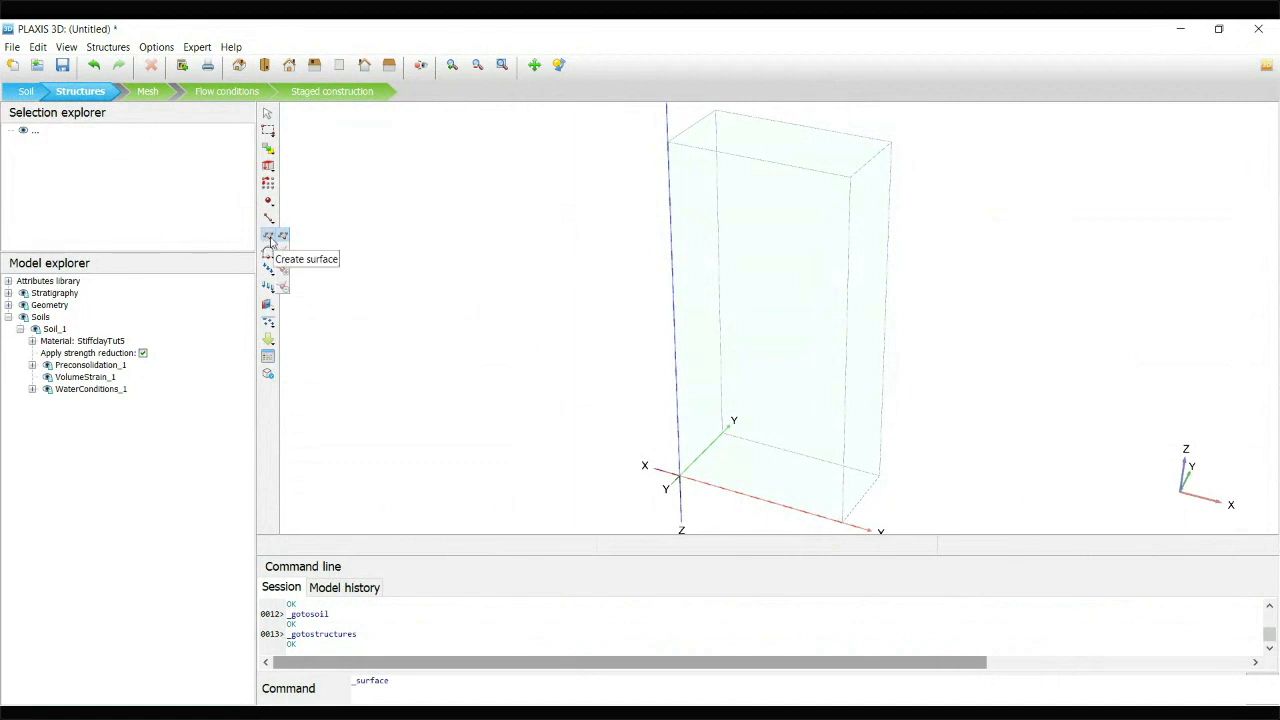
pyautogui.click(285, 237)
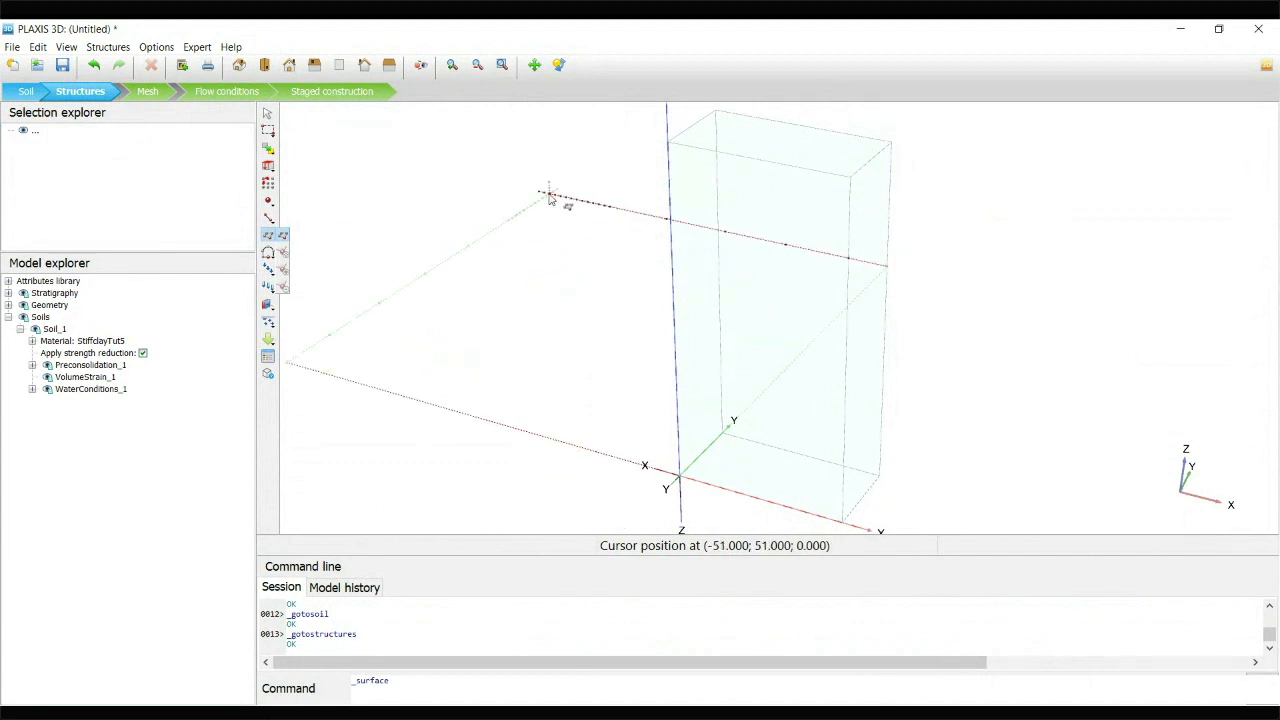
pyautogui.click(400, 684)
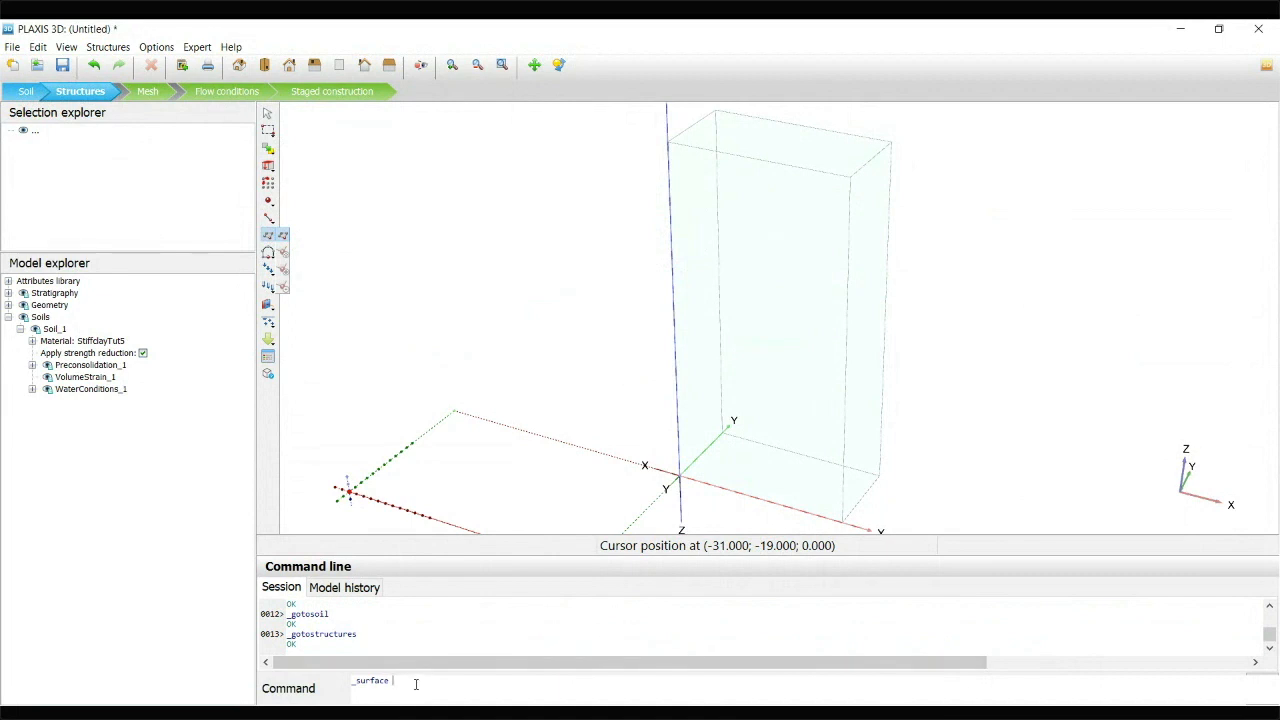
pyautogui.write('6.5 0 40')
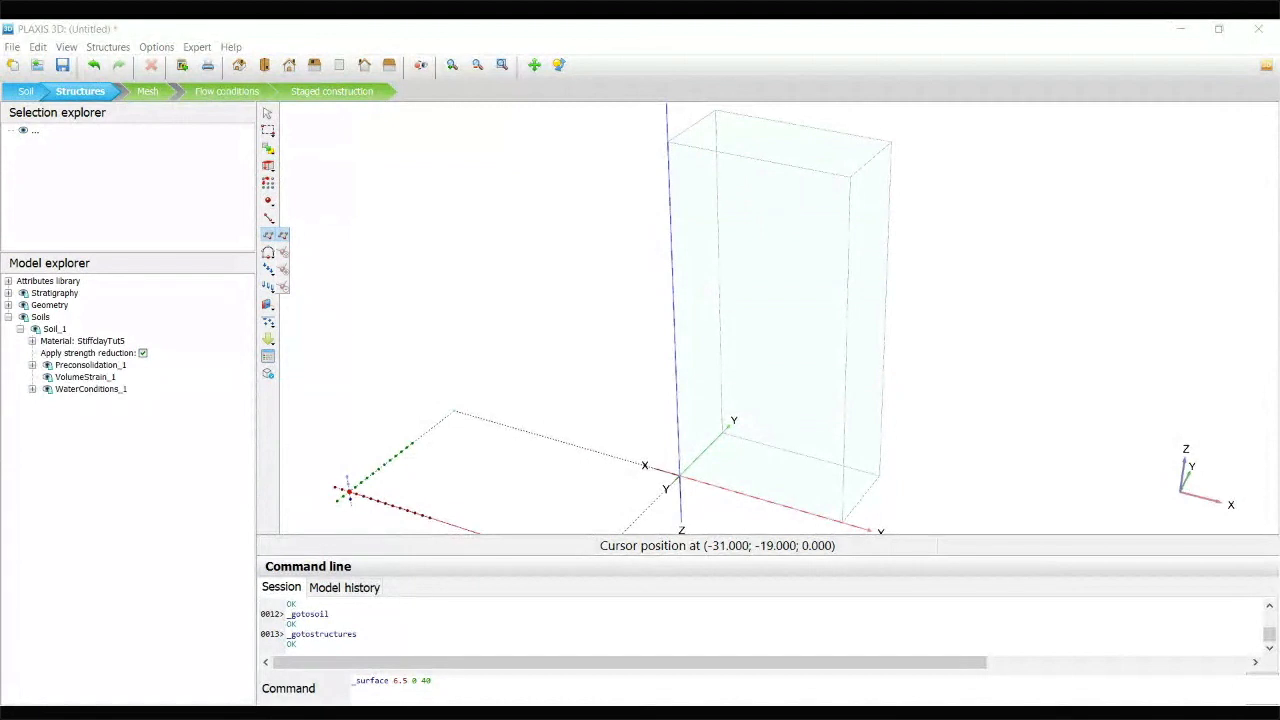
pyautogui.click(452, 680)
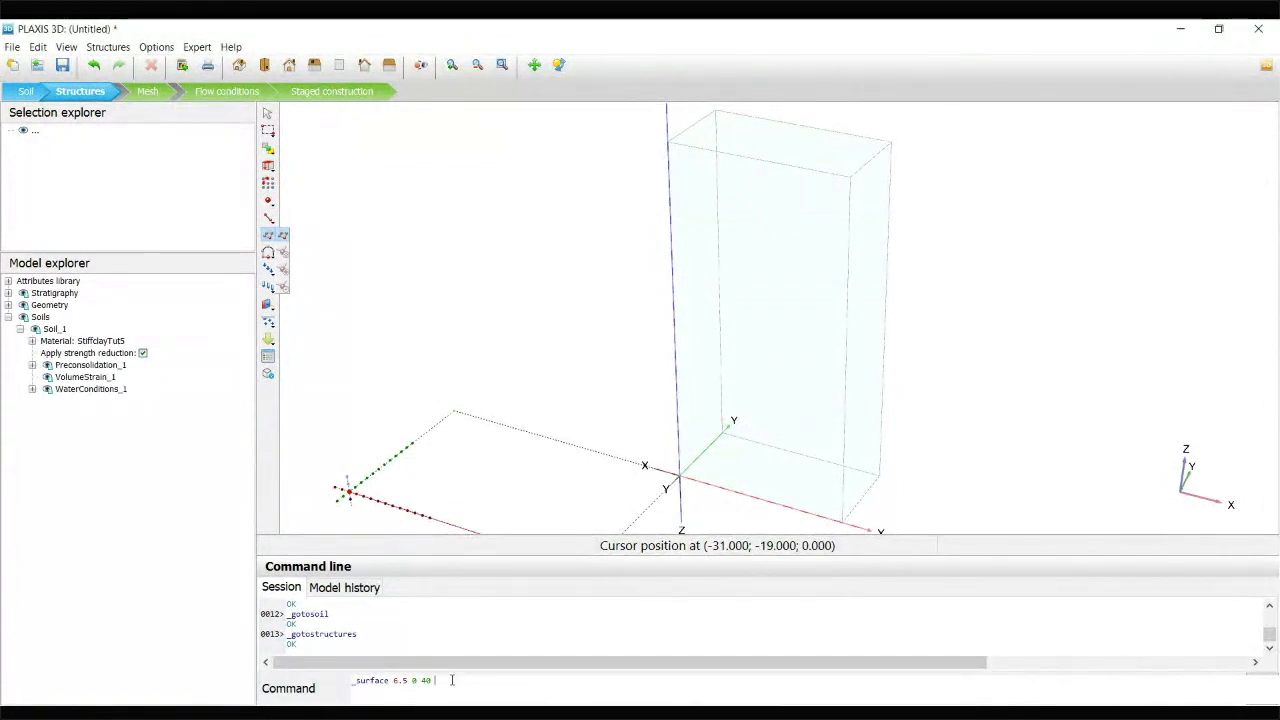
pyautogui.write('0')
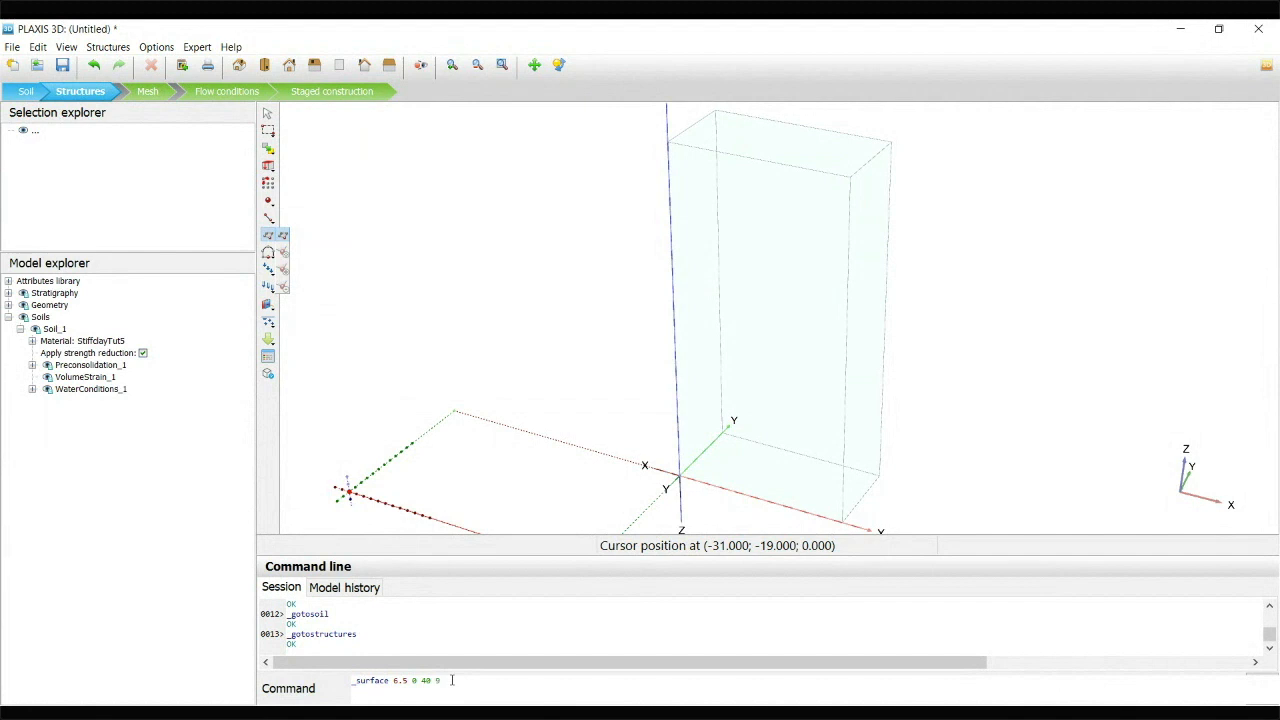
pyautogui.write(' 9 0')
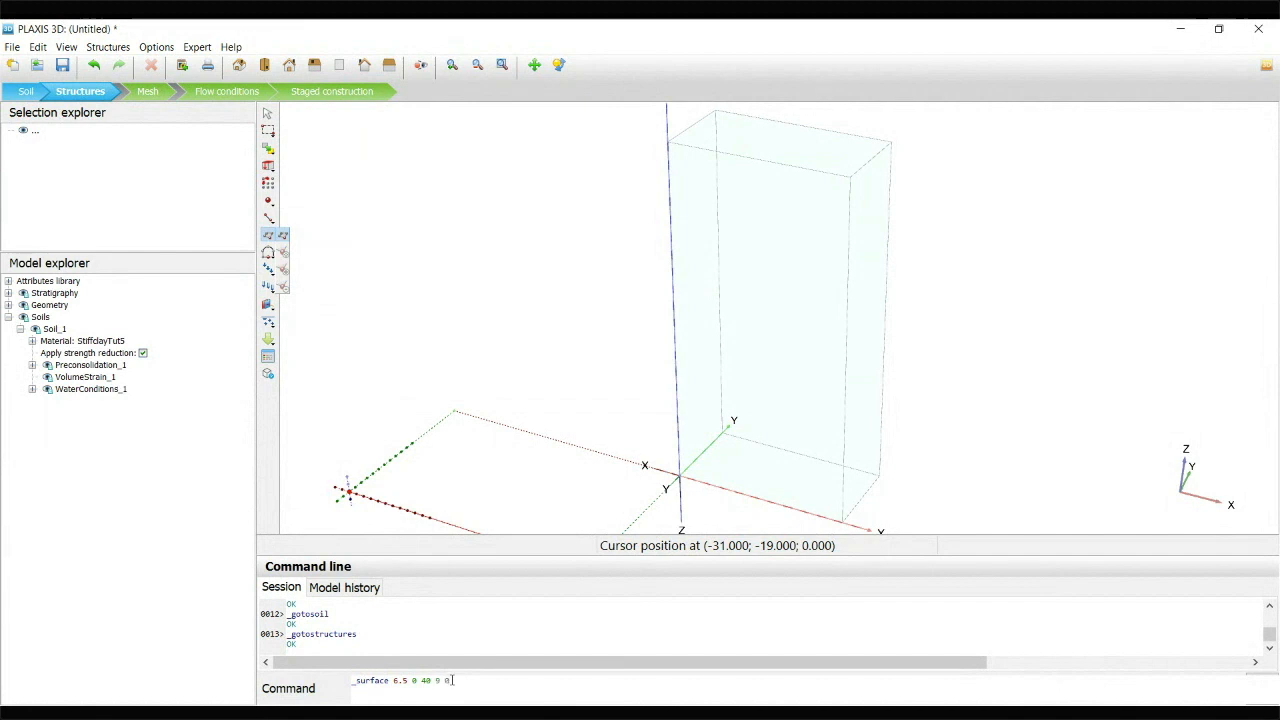
pyautogui.write(' 40')
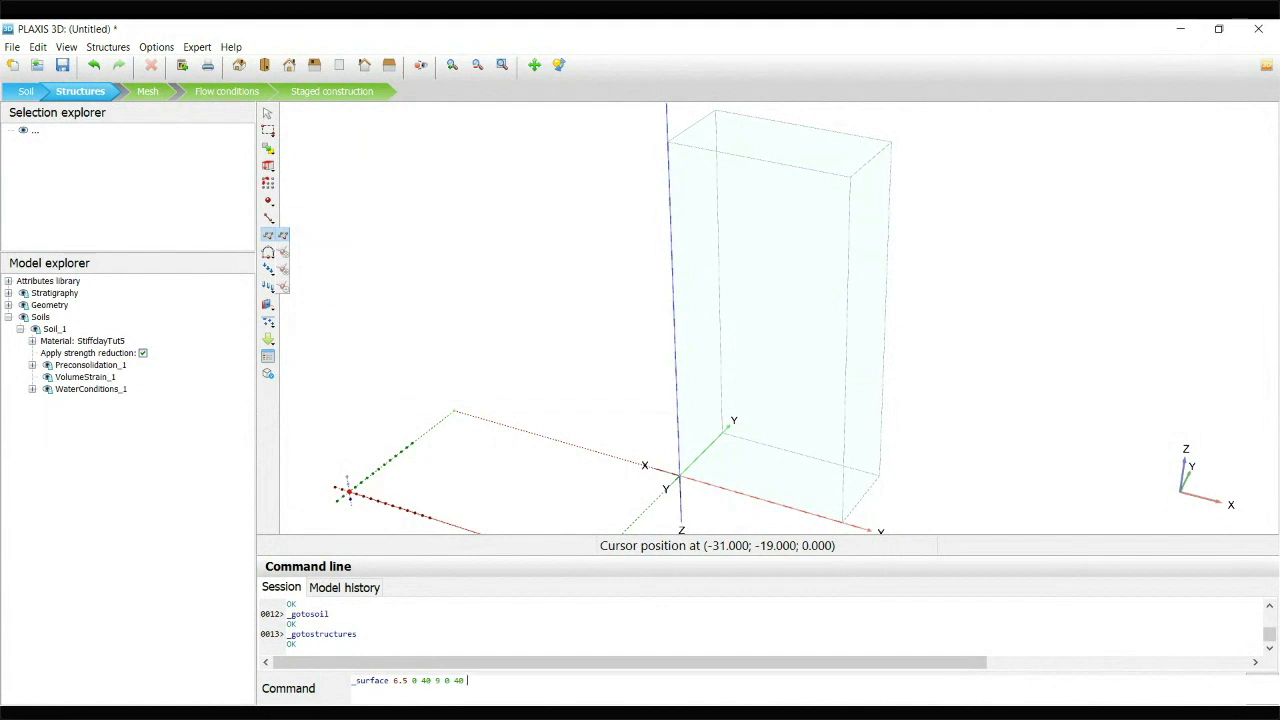
# Complete the rectangular surface with the remaining corners at (9 0.6 40) and (6.5 .6 40)
pyautogui.hotkey('alt', 'Tab')
pyautogui.write('9 0.6')
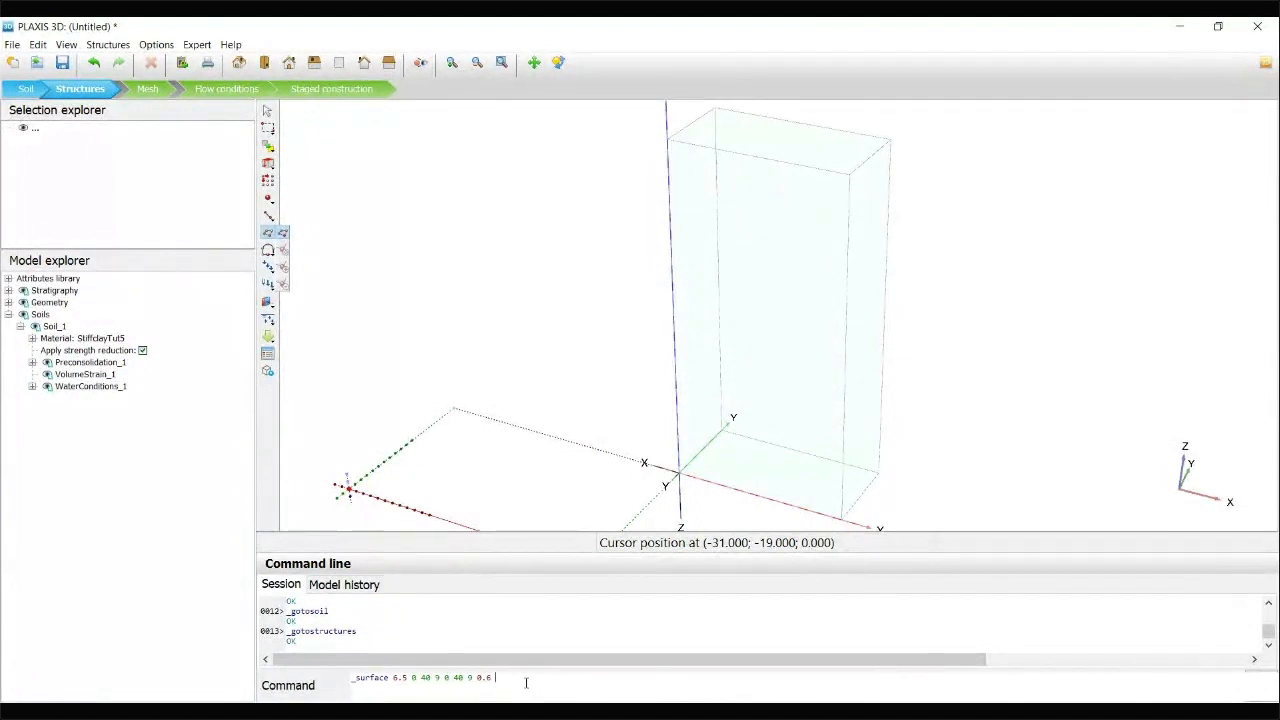
pyautogui.write('40')
pyautogui.write('6.5 .6 40')
pyautogui.press('Return')
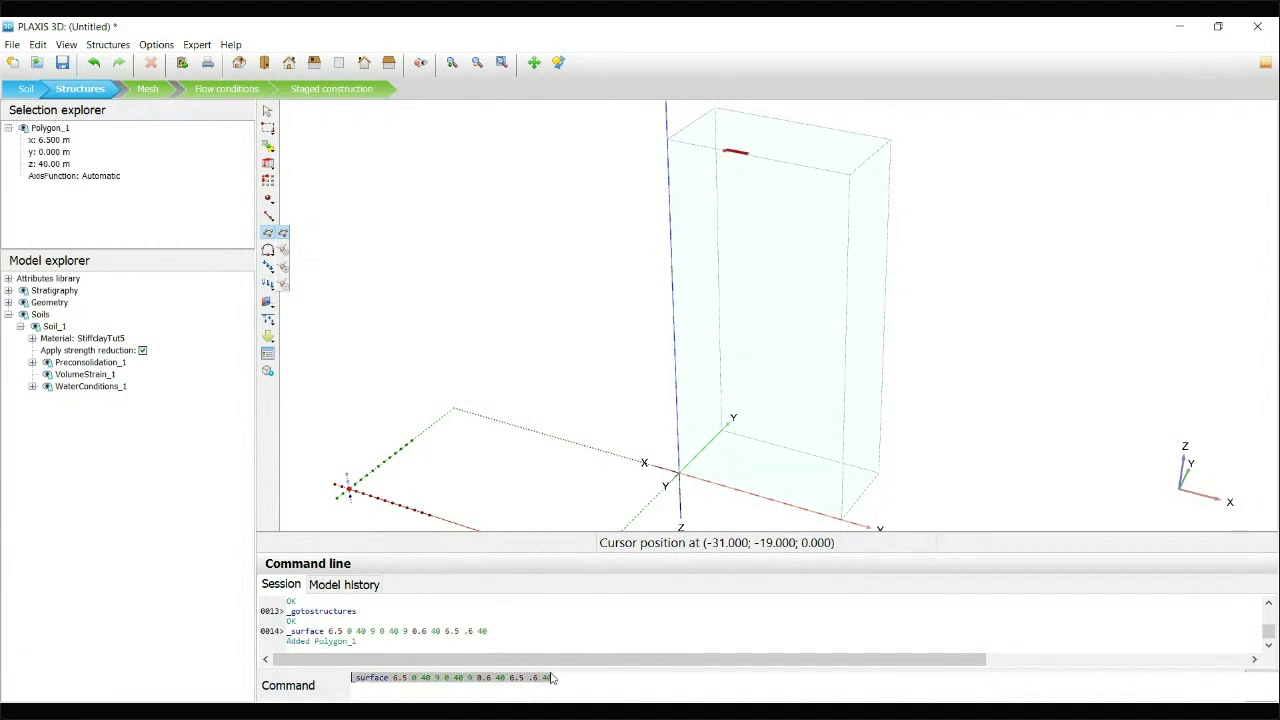
# Copy the rectangular surface with a rectangular array along x, using 2 columns spaced 4.5 m apart
pyautogui.scroll(5, 760, 160)
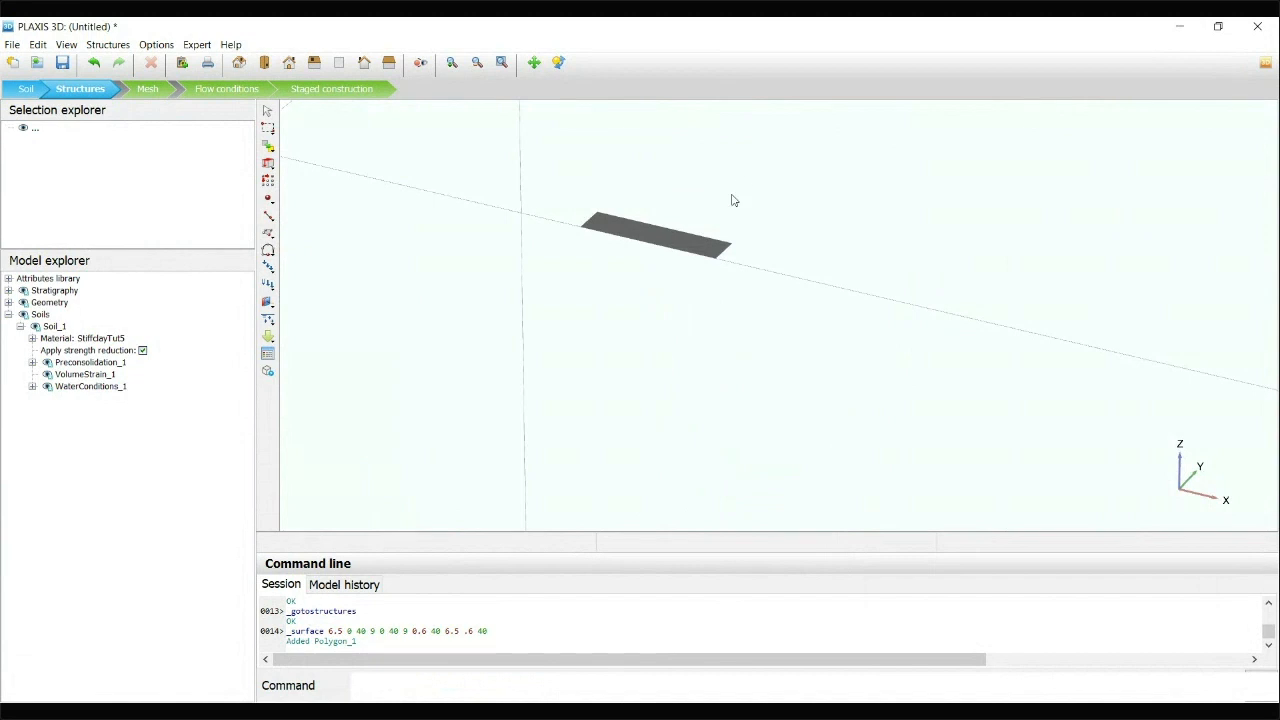
pyautogui.click(686, 250)
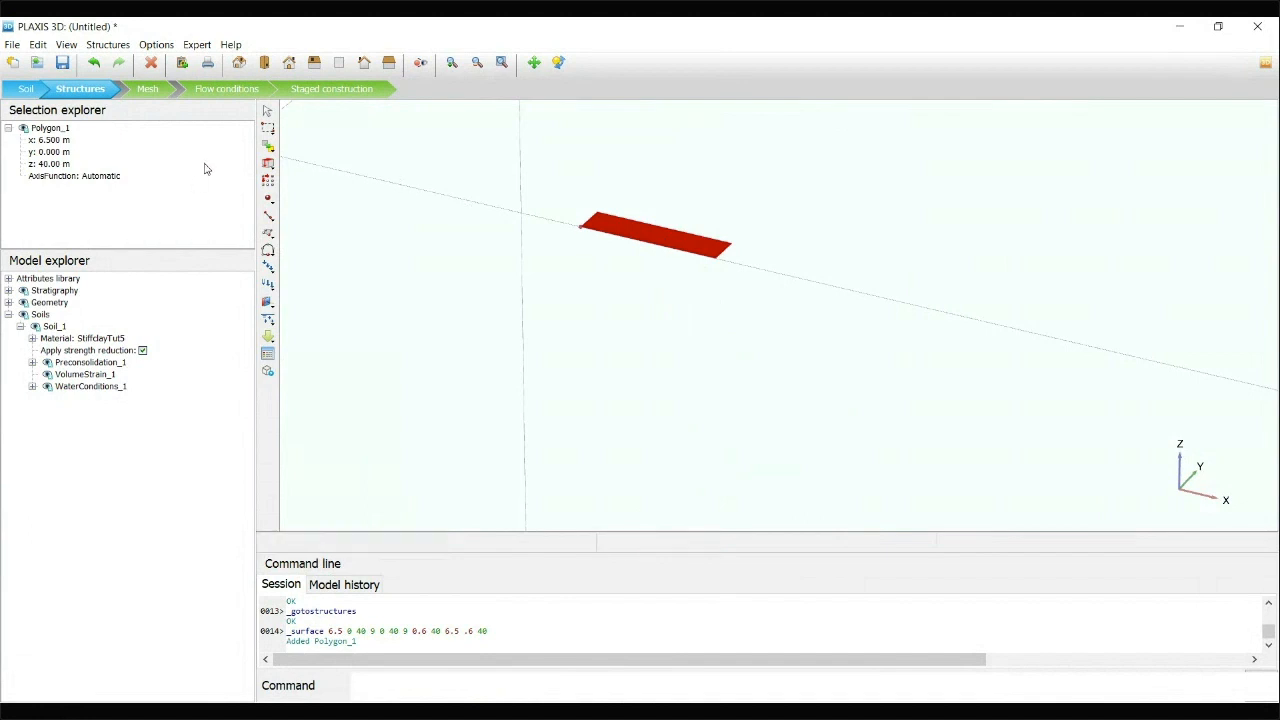
pyautogui.click(268, 181)
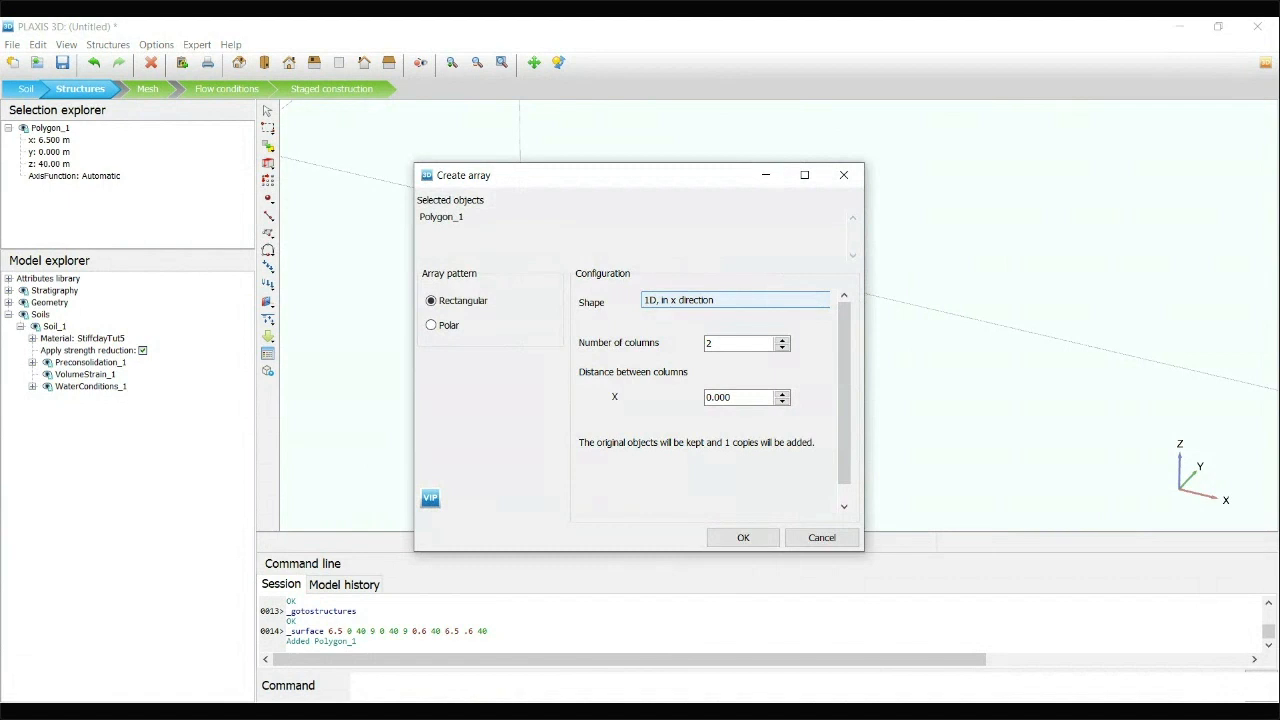
pyautogui.click(722, 343)
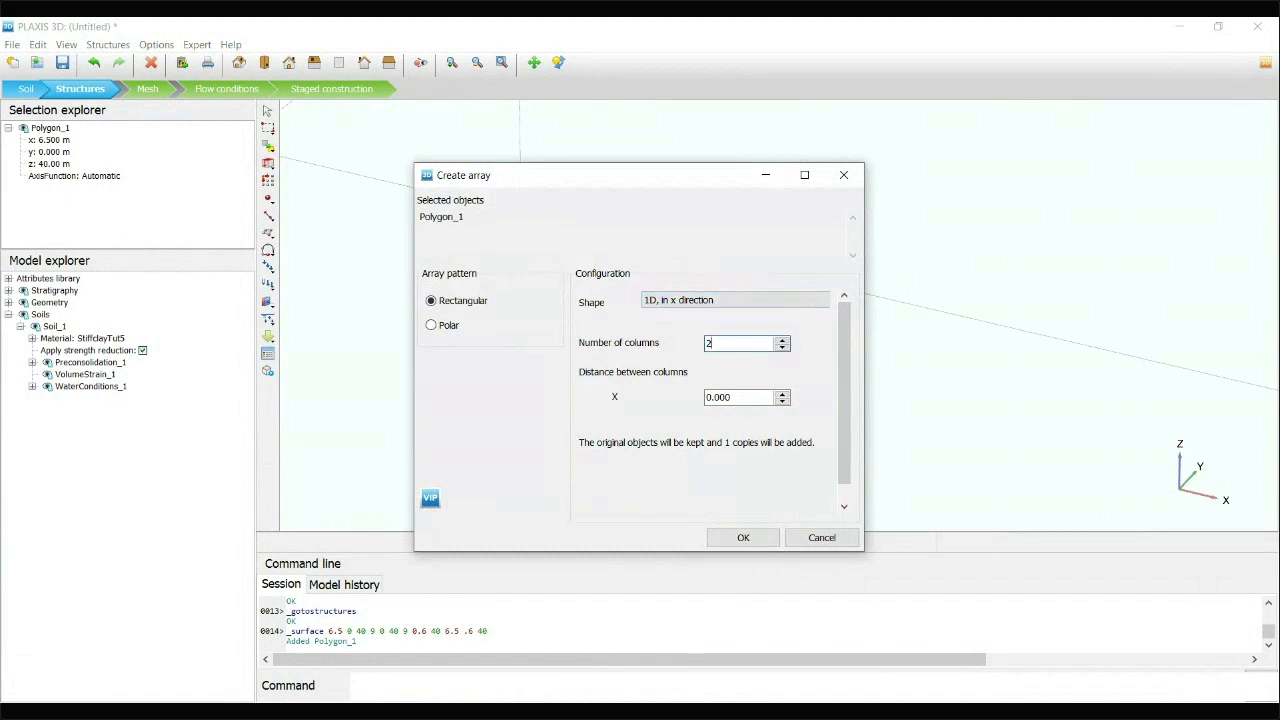
pyautogui.press('Tab')
pyautogui.write('4.5')
pyautogui.click(728, 343)
pyautogui.moveTo(700, 181); pyautogui.dragTo(397, 160)
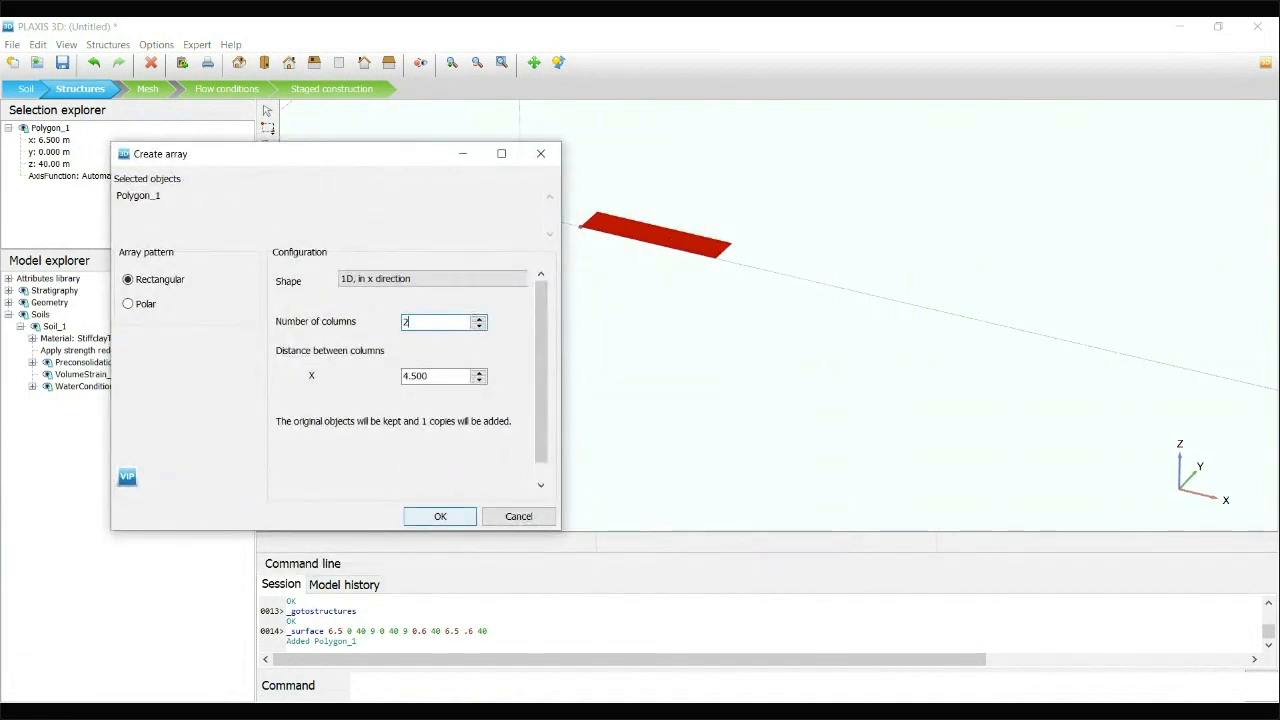
pyautogui.click(440, 516)
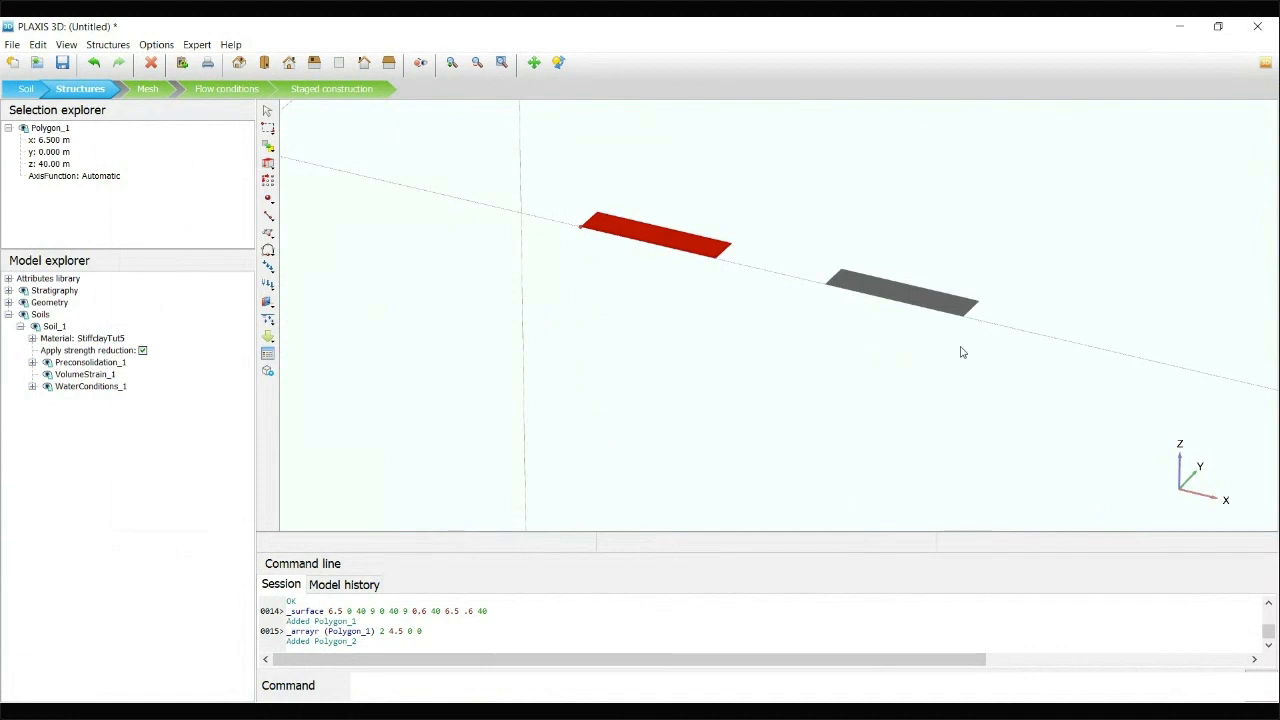
# Create a second array of the first surface (Polygon_1) along x, with 2 columns spaced 2 m apart
pyautogui.click(897, 279)
pyautogui.click(684, 252)
pyautogui.click(895, 295)
pyautogui.click(691, 251)
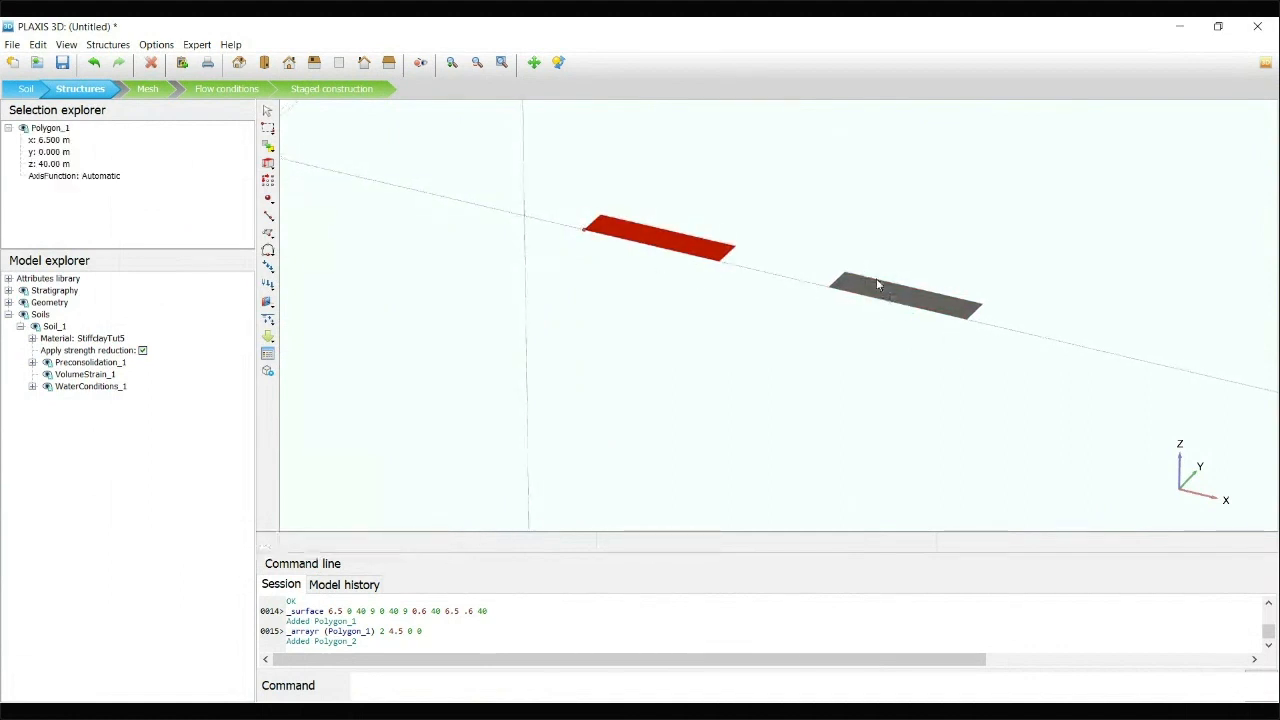
pyautogui.click(880, 286)
pyautogui.click(686, 254)
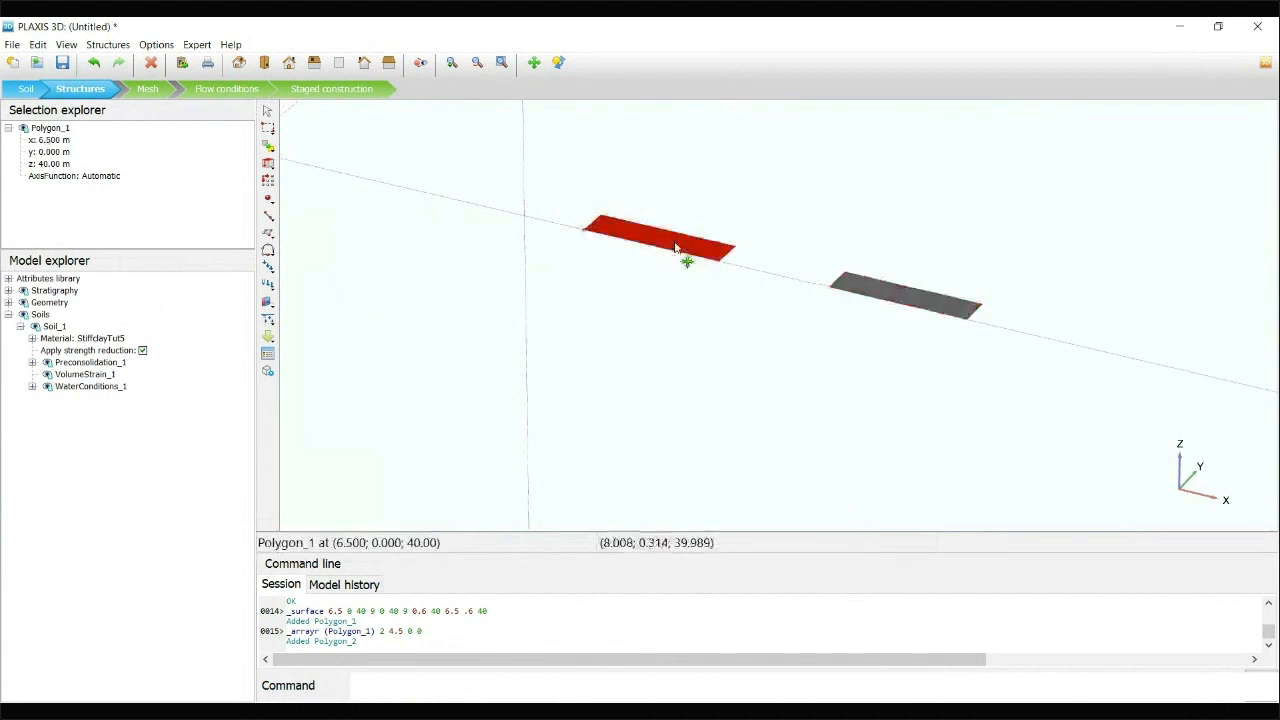
pyautogui.click(268, 180)
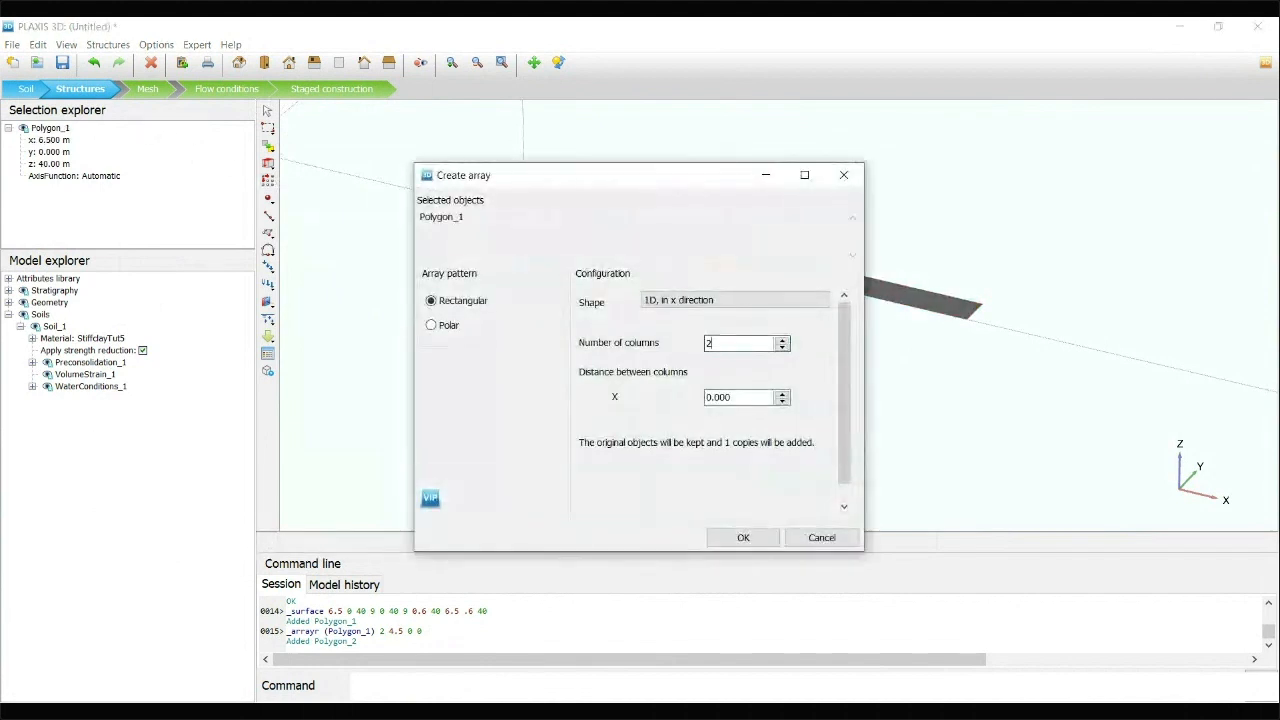
pyautogui.press('Tab')
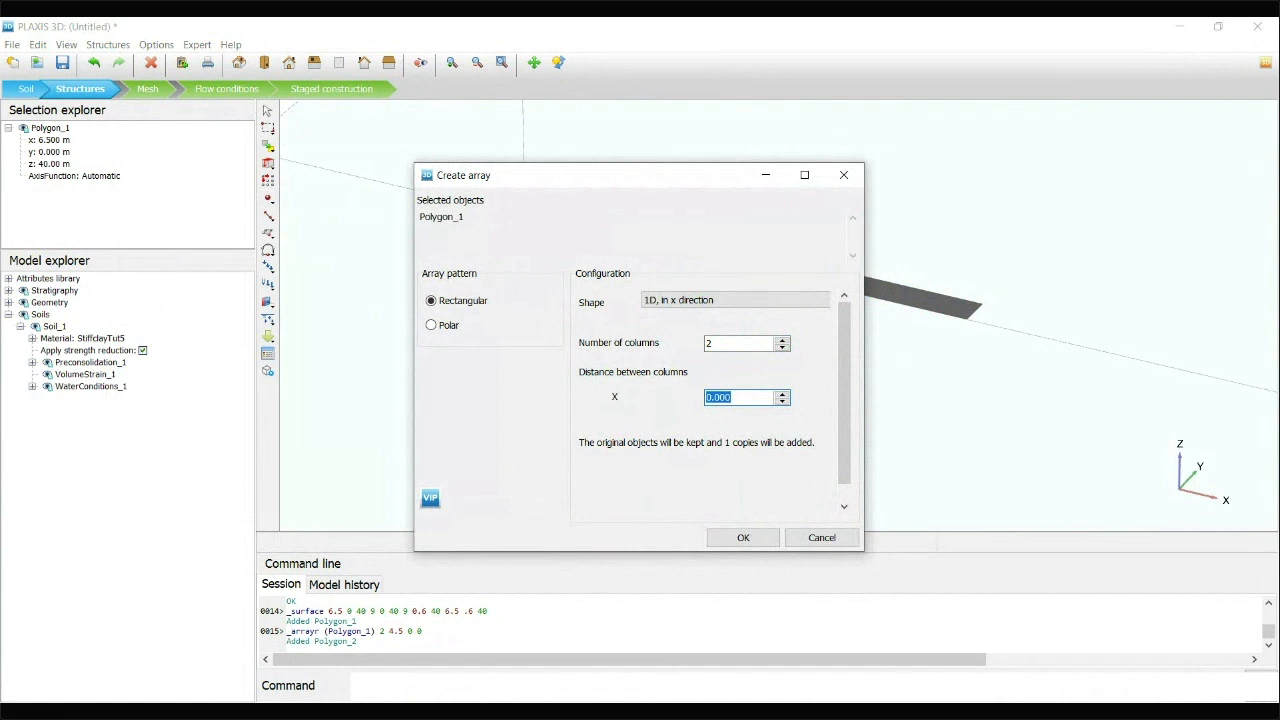
pyautogui.write('2')
pyautogui.click(782, 340)
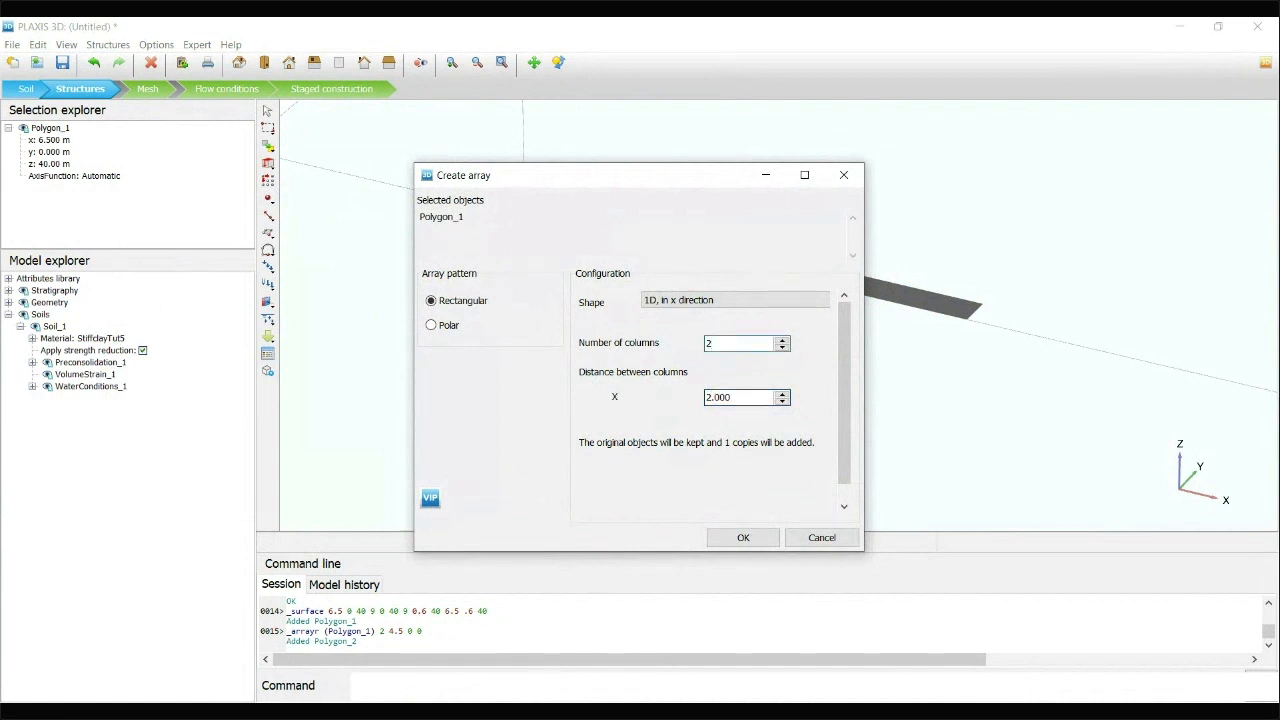
pyautogui.click(743, 537)
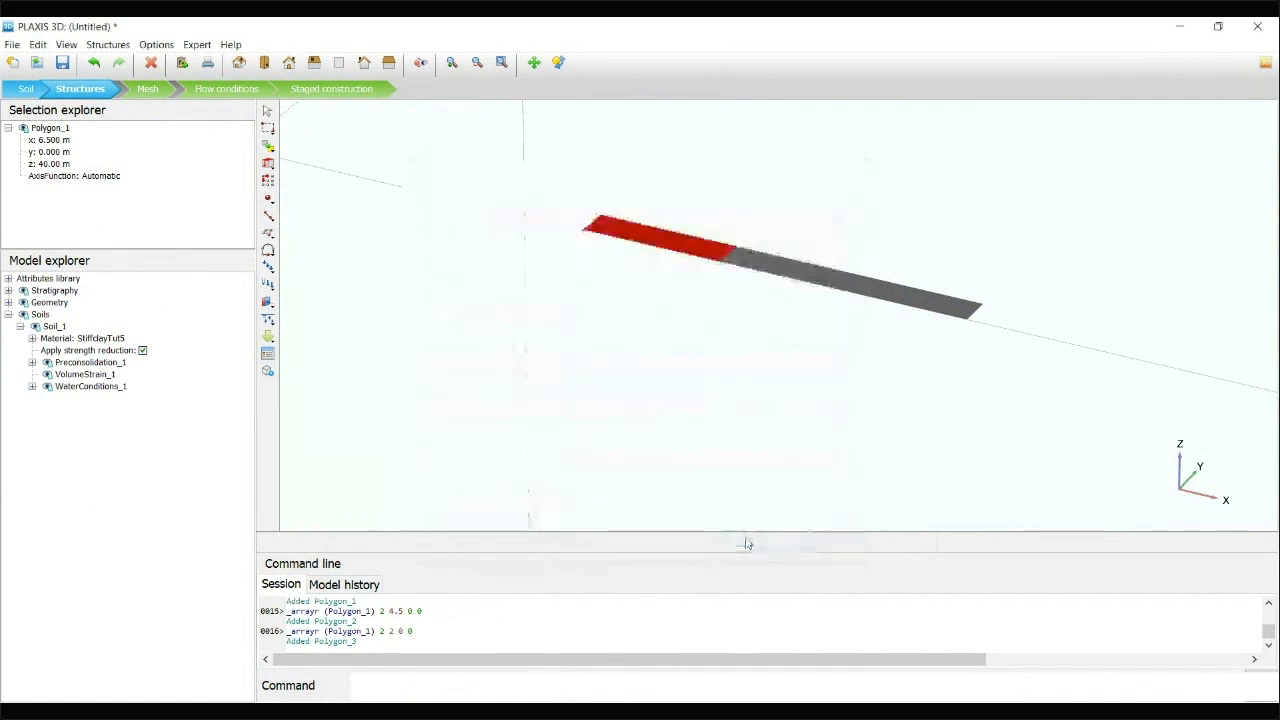
# Edit the middle surface's corner points, setting the x coordinate of points 1 and 4 to 9
pyautogui.click(786, 272)
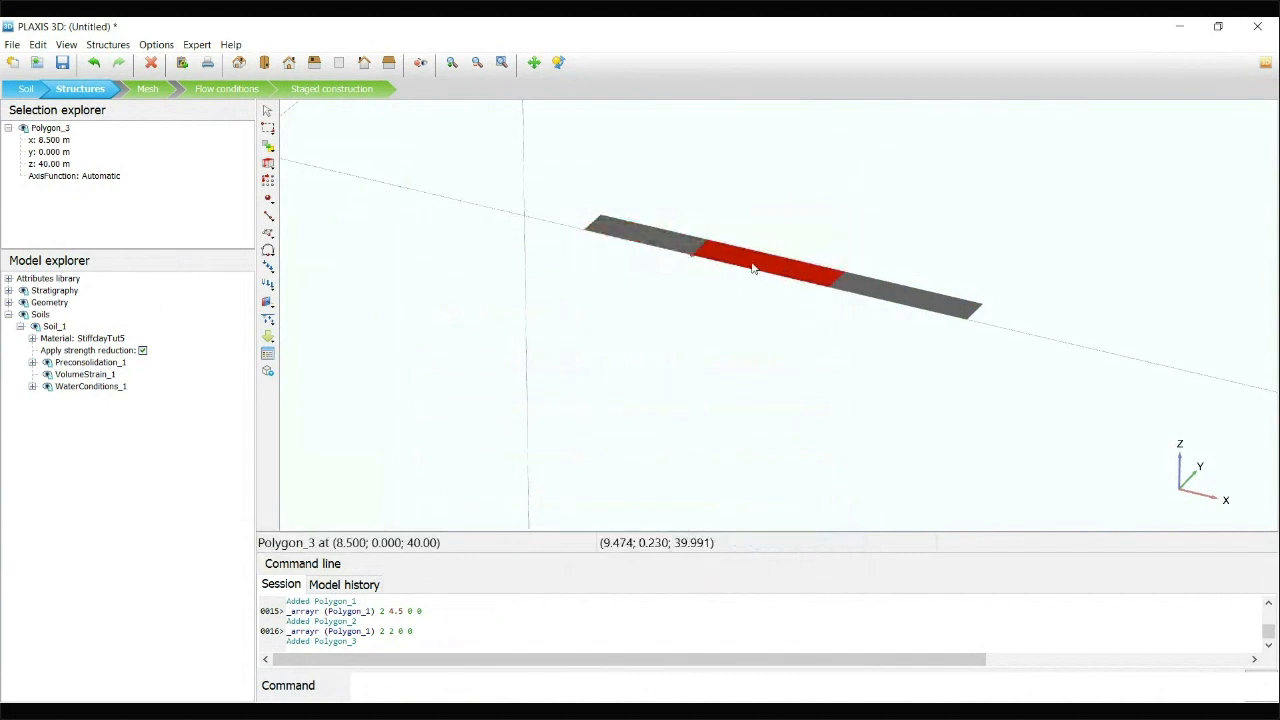
pyautogui.doubleClick(753, 268)
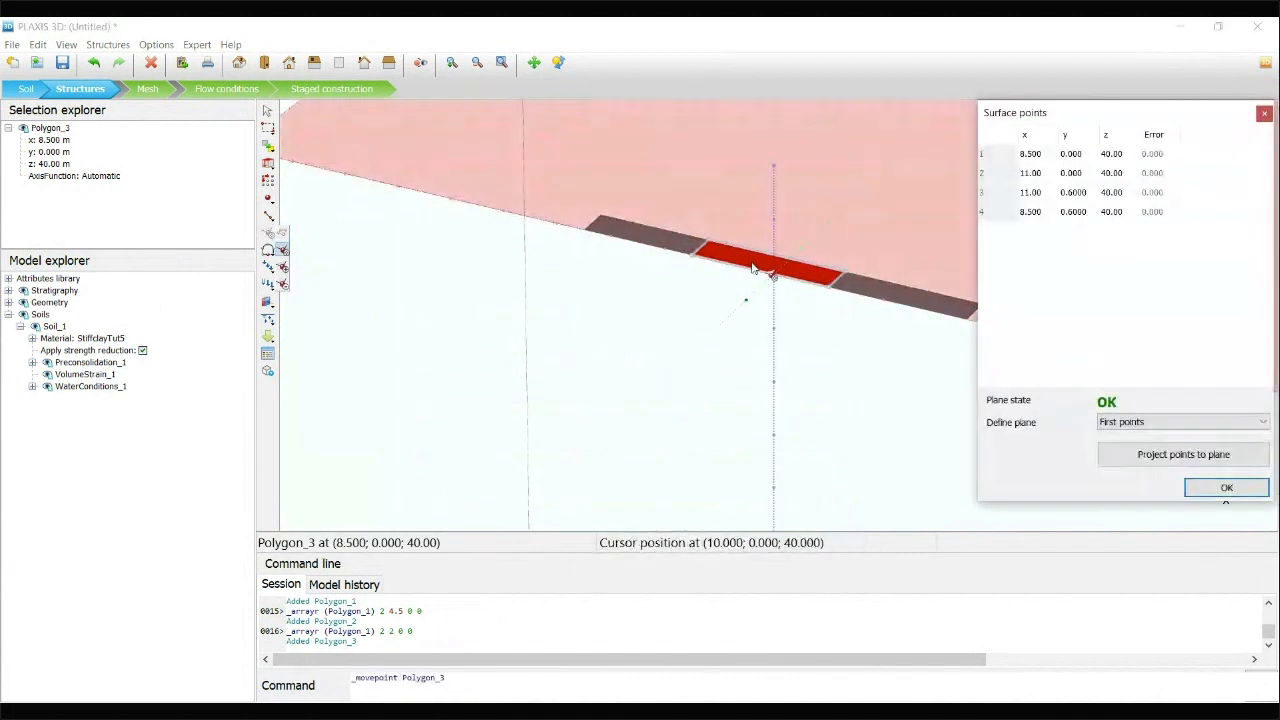
pyautogui.click(1032, 154)
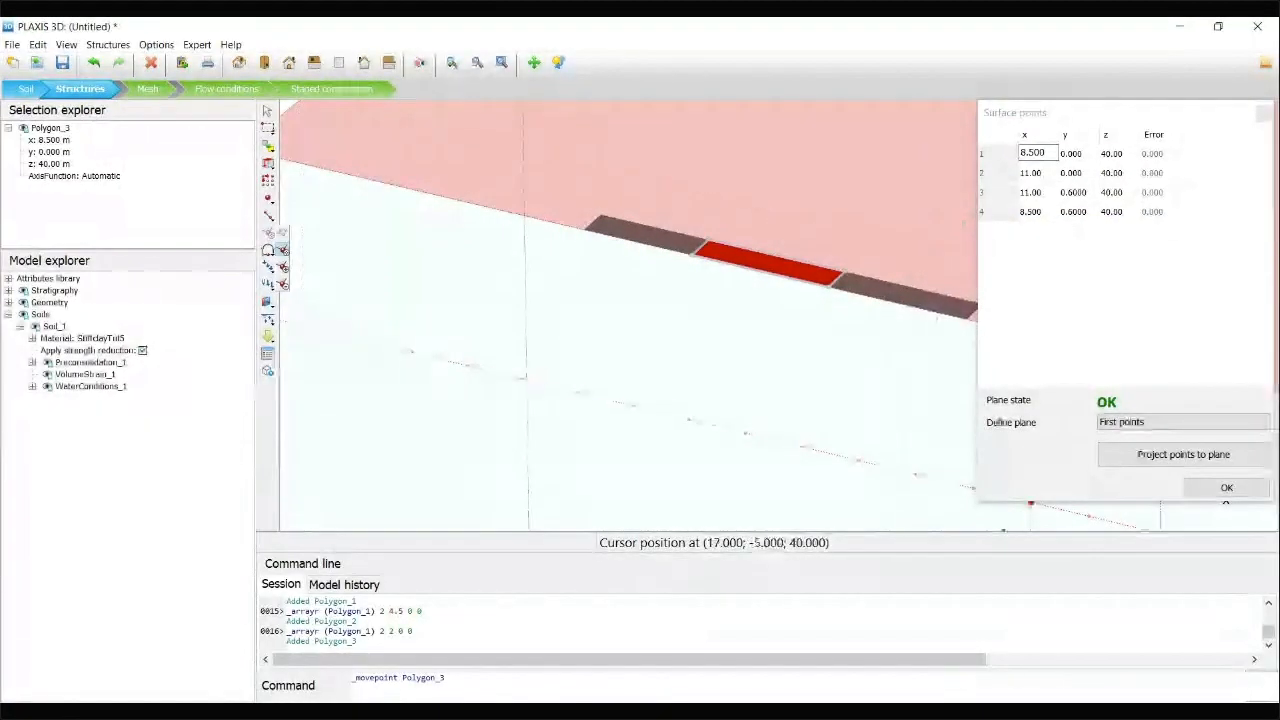
pyautogui.write('9')
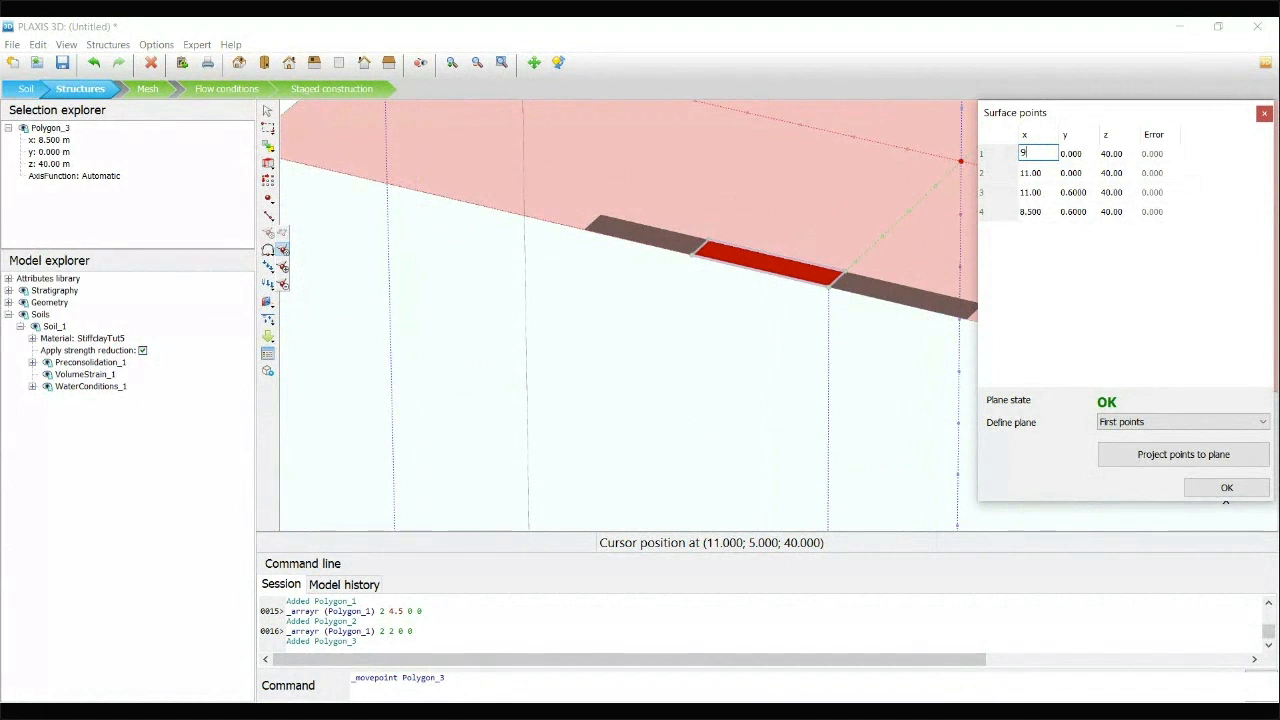
pyautogui.click(1032, 211)
pyautogui.write('9')
pyautogui.press('Return')
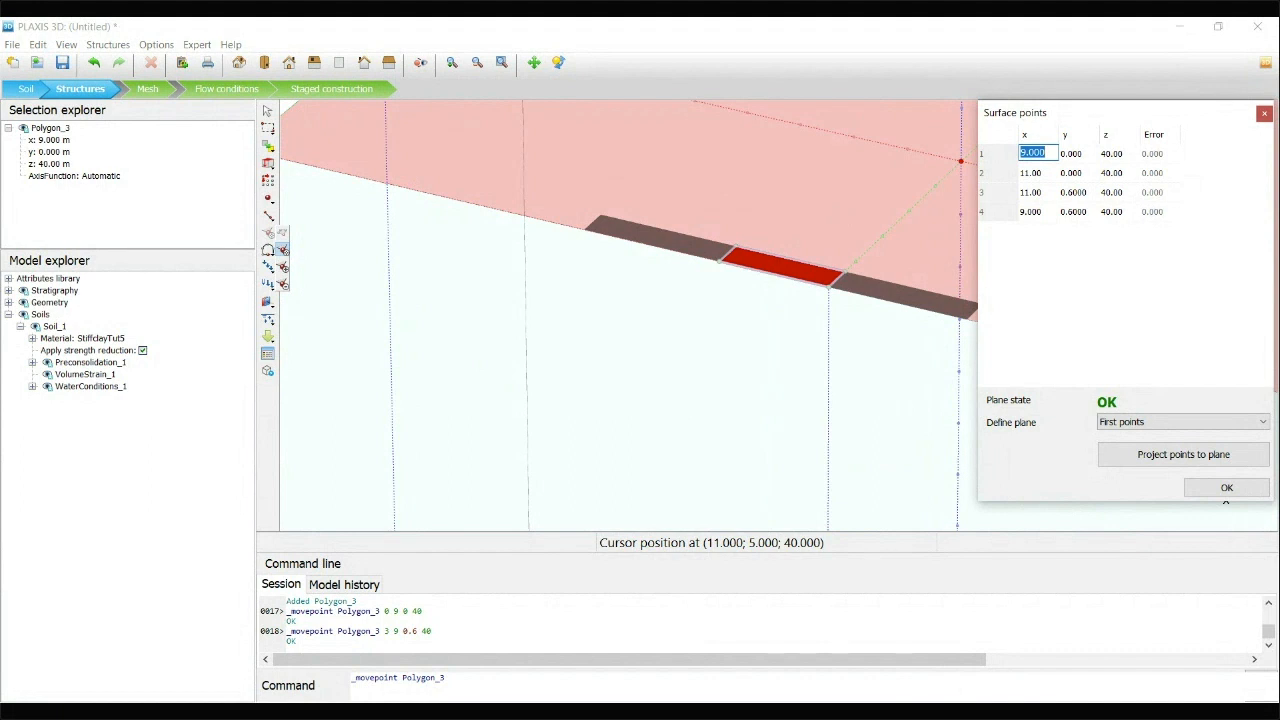
pyautogui.click(1226, 487)
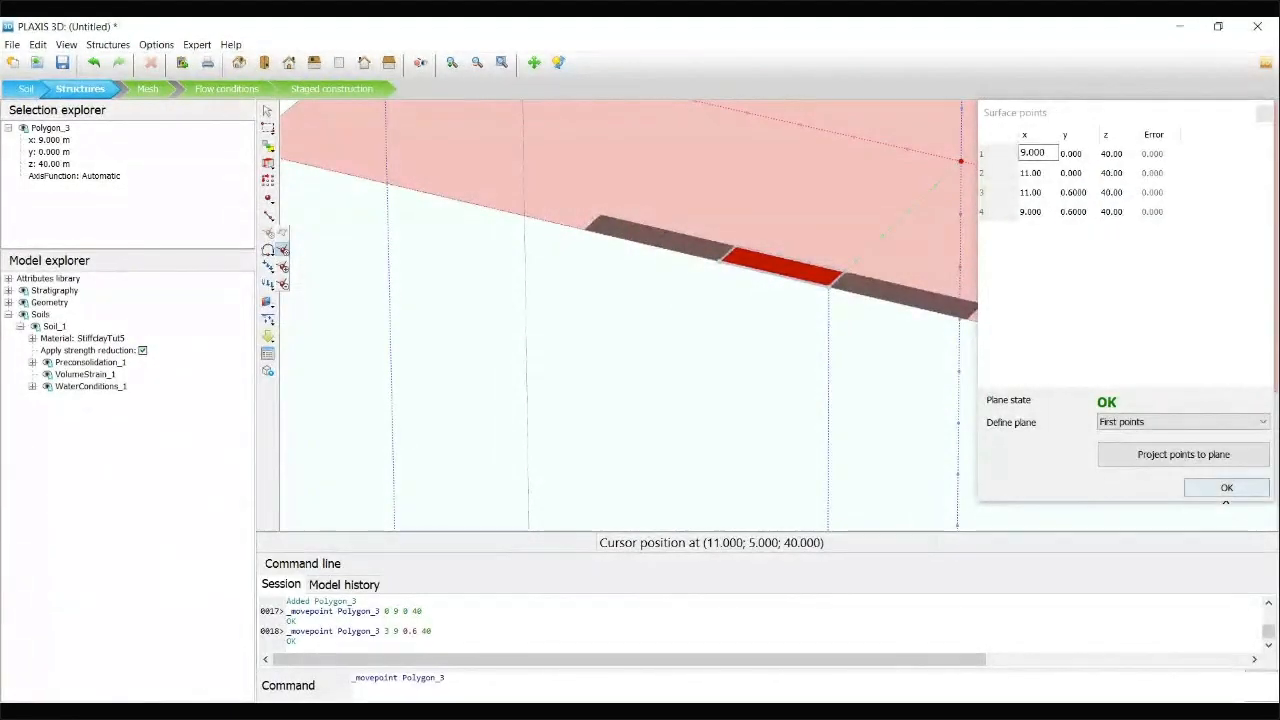
pyautogui.click(1226, 488)
# Examine how the three adjoining surfaces line up along the model's top front edge
pyautogui.click(948, 360)
pyautogui.click(768, 270)
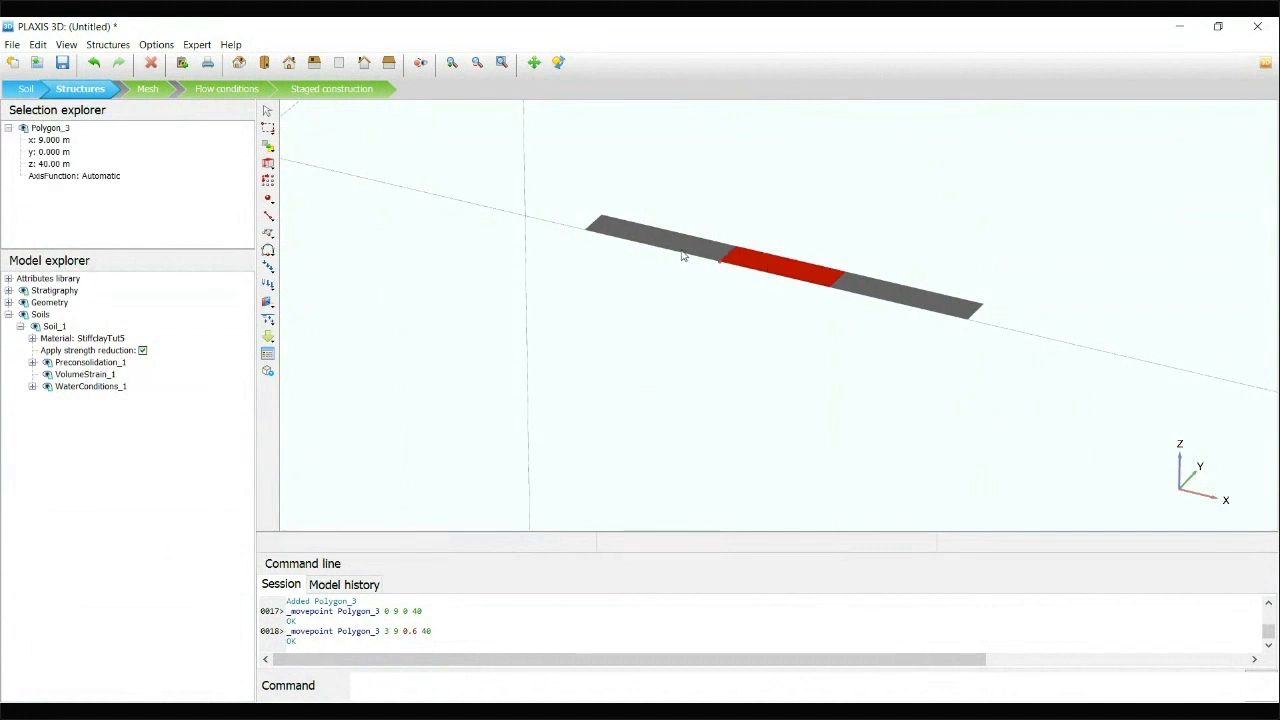
pyautogui.click(892, 292)
pyautogui.click(786, 277)
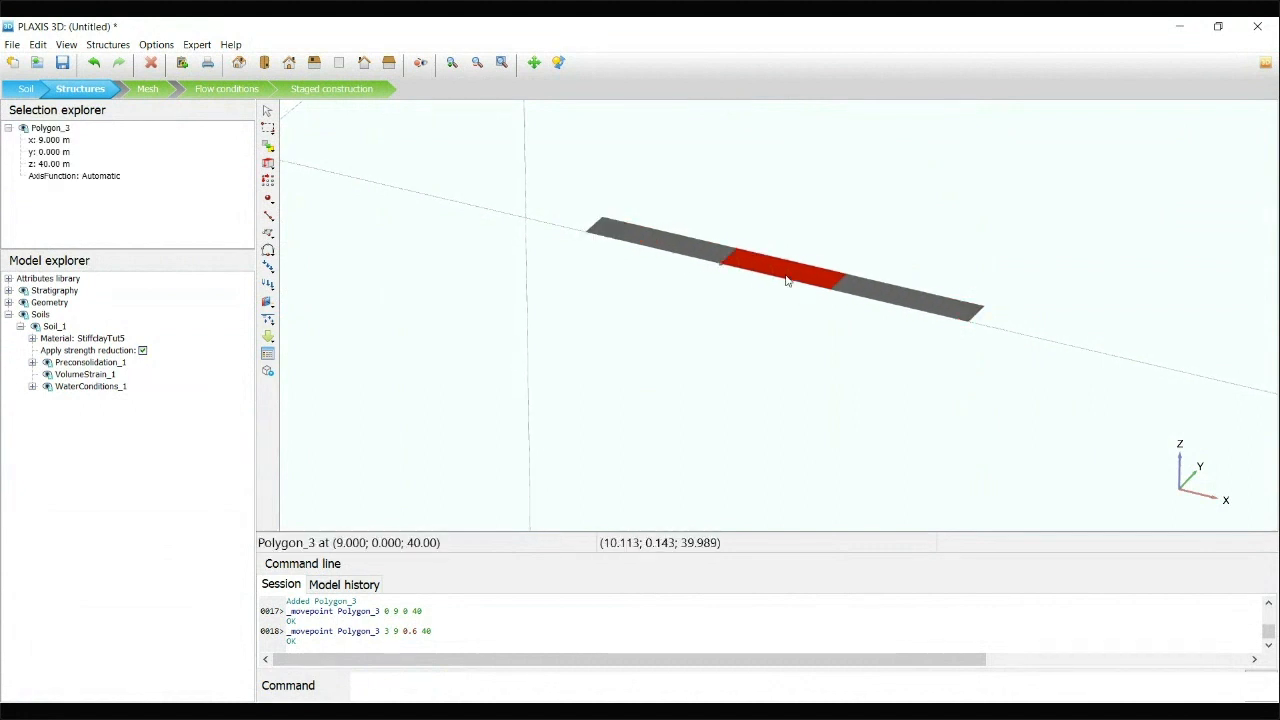
pyautogui.click(680, 249)
pyautogui.click(786, 277)
pyautogui.scroll(-5, 926, 240)
pyautogui.moveTo(926, 240); pyautogui.dragTo(777, 227, button='middle')
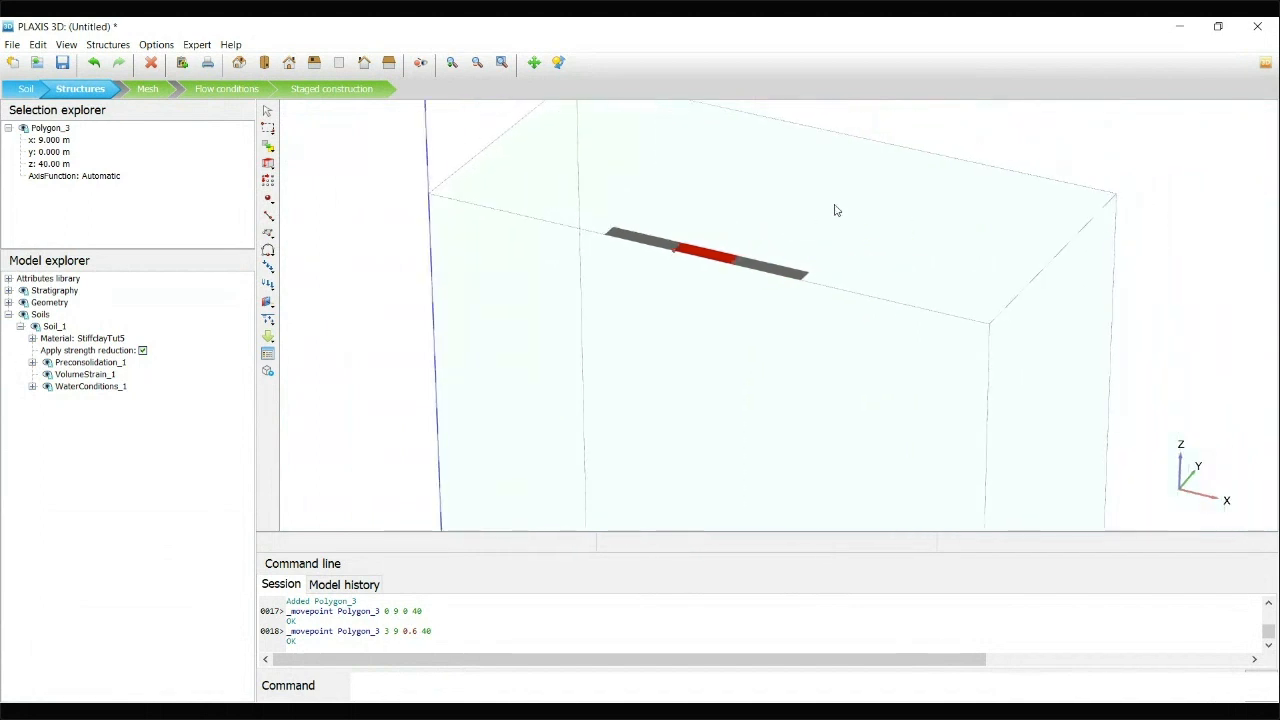
# Check the corner point coordinates of the first surface (Polygon_1) without changing them
pyautogui.click(649, 248)
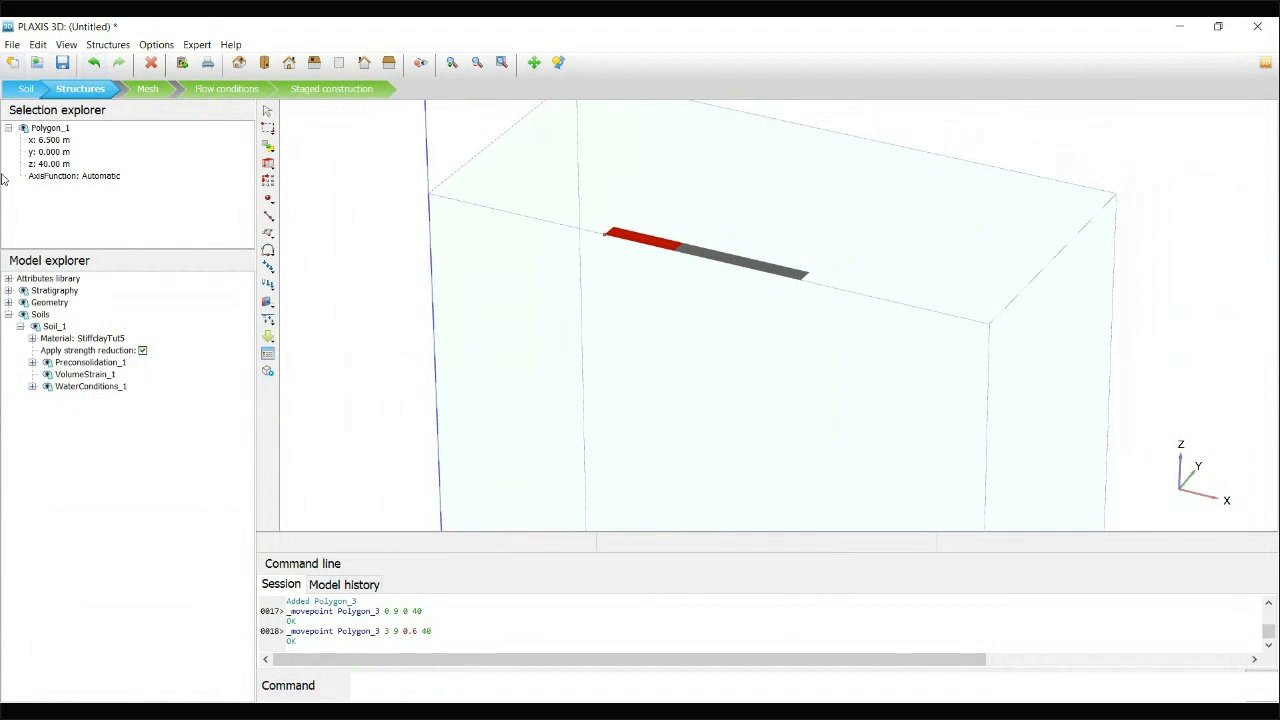
pyautogui.click(49, 142)
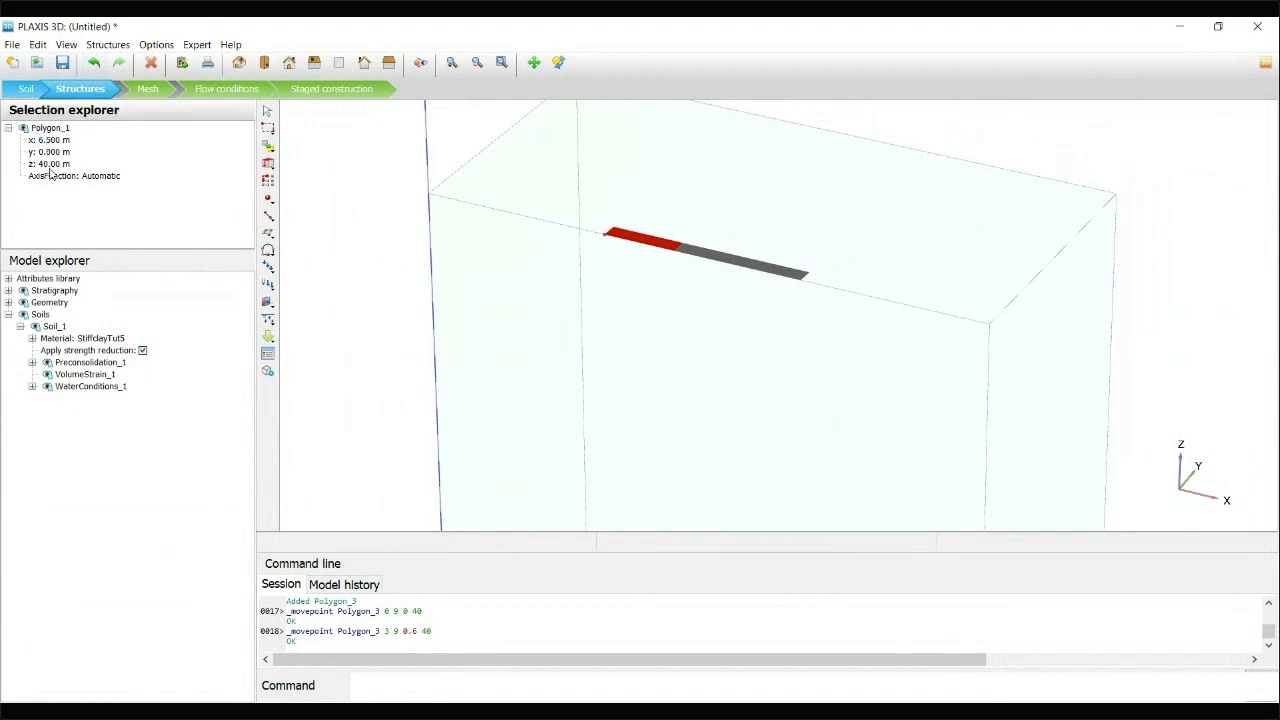
pyautogui.press('Return')
pyautogui.click(669, 246)
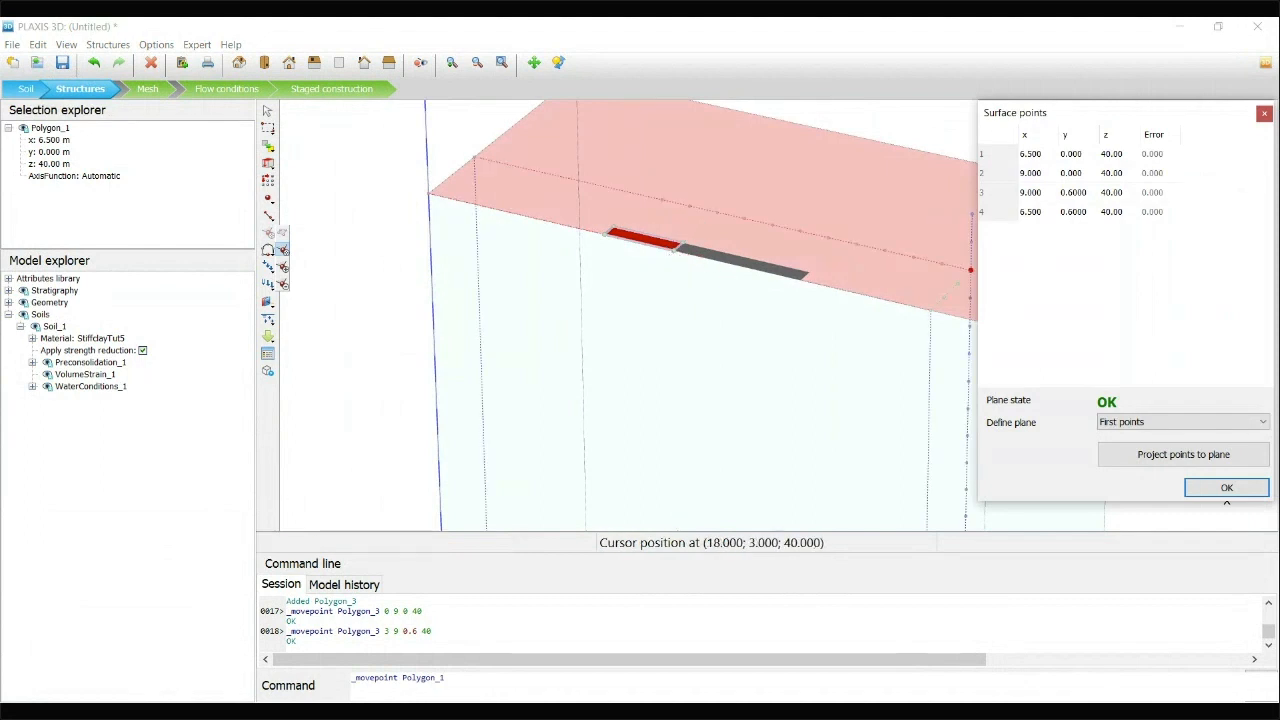
pyautogui.press('Escape')
pyautogui.press('Escape')
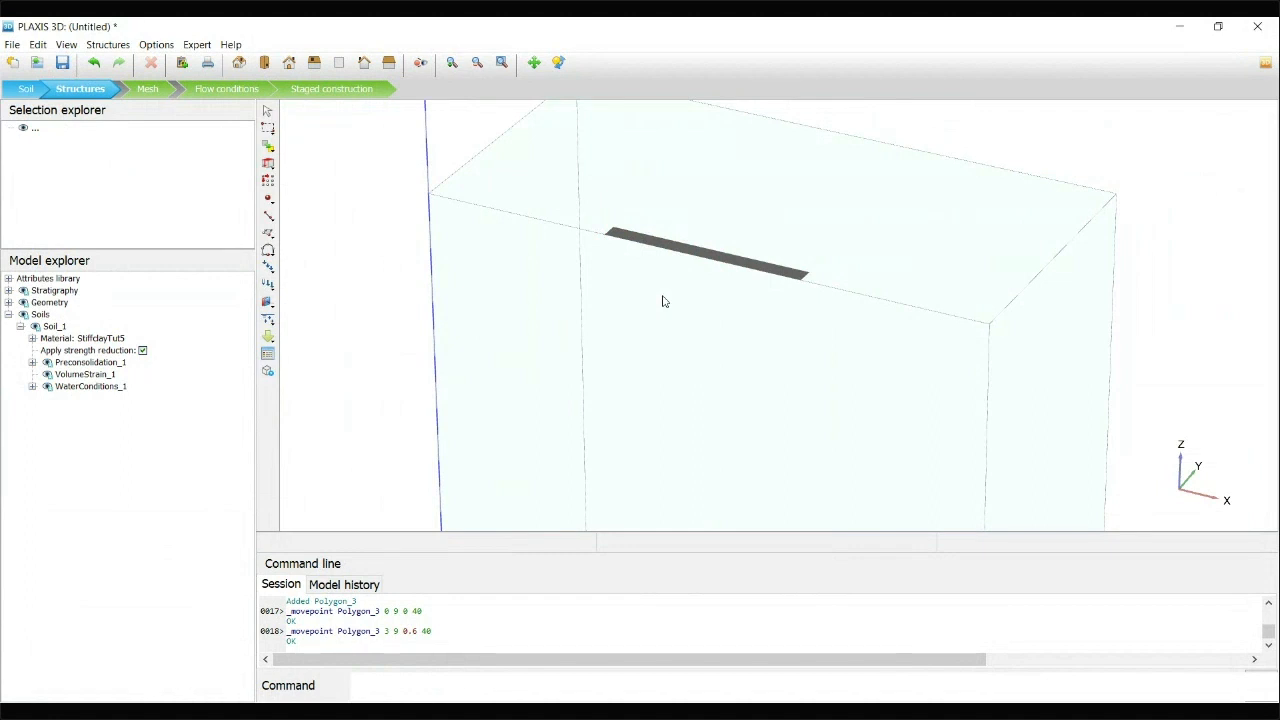
# Review each of the three trench surfaces in turn and its position in the selection explorer
pyautogui.click(635, 243)
pyautogui.click(709, 260)
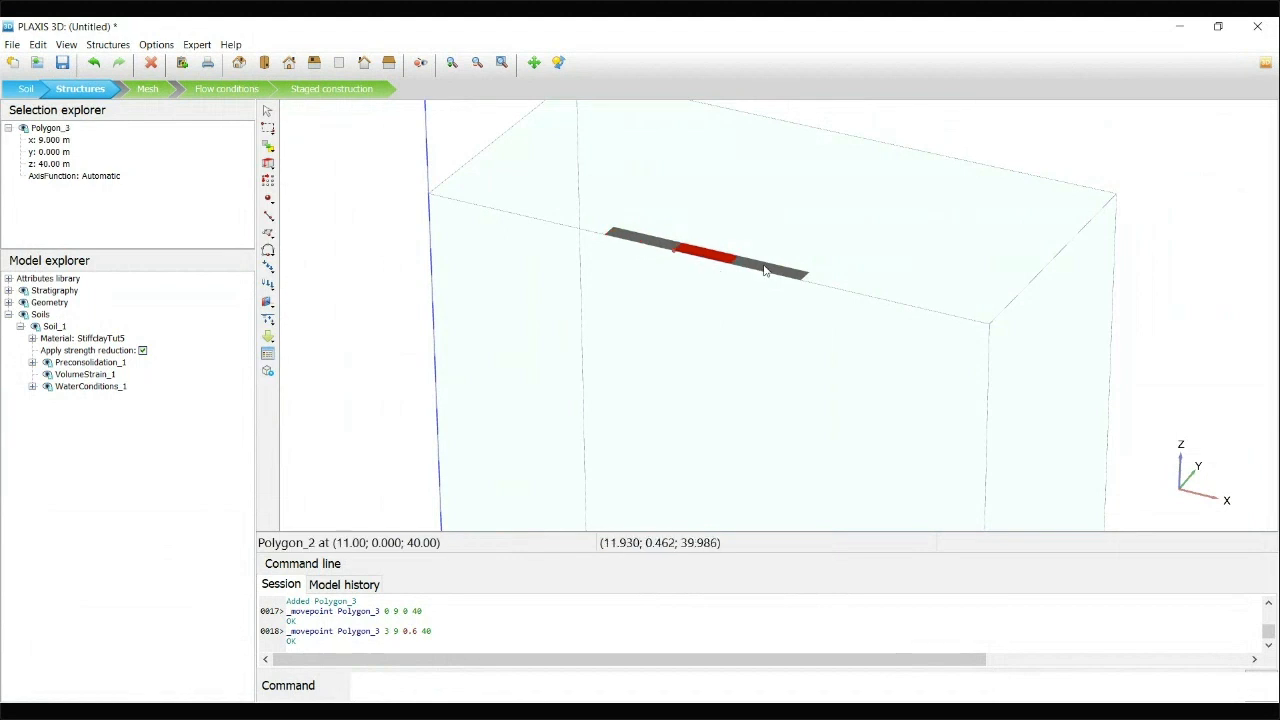
pyautogui.click(764, 270)
pyautogui.click(640, 242)
pyautogui.click(697, 262)
pyautogui.click(768, 271)
# Select all three trench surfaces together and extrude them with a z vector of -30 m
pyautogui.click(650, 245)
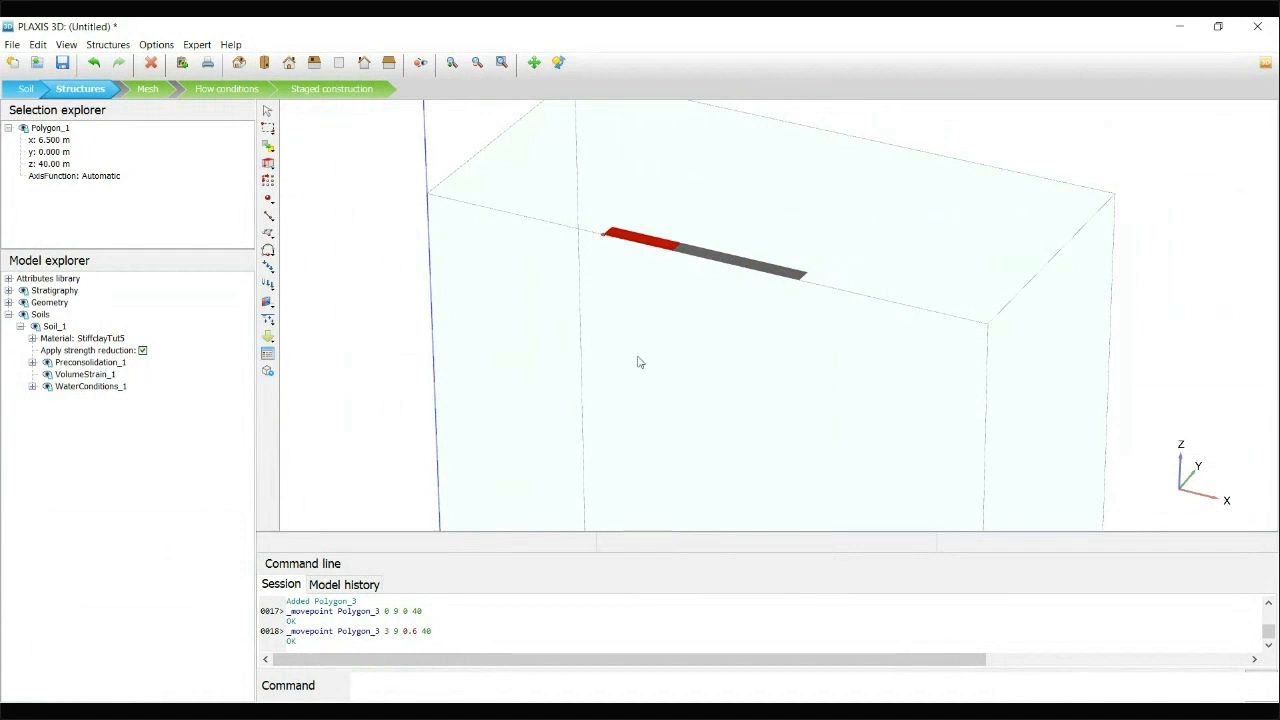
pyautogui.keyDown('ctrl'); pyautogui.click(713, 261); pyautogui.keyUp('ctrl')
pyautogui.keyDown('ctrl'); pyautogui.click(777, 271); pyautogui.keyUp('ctrl')
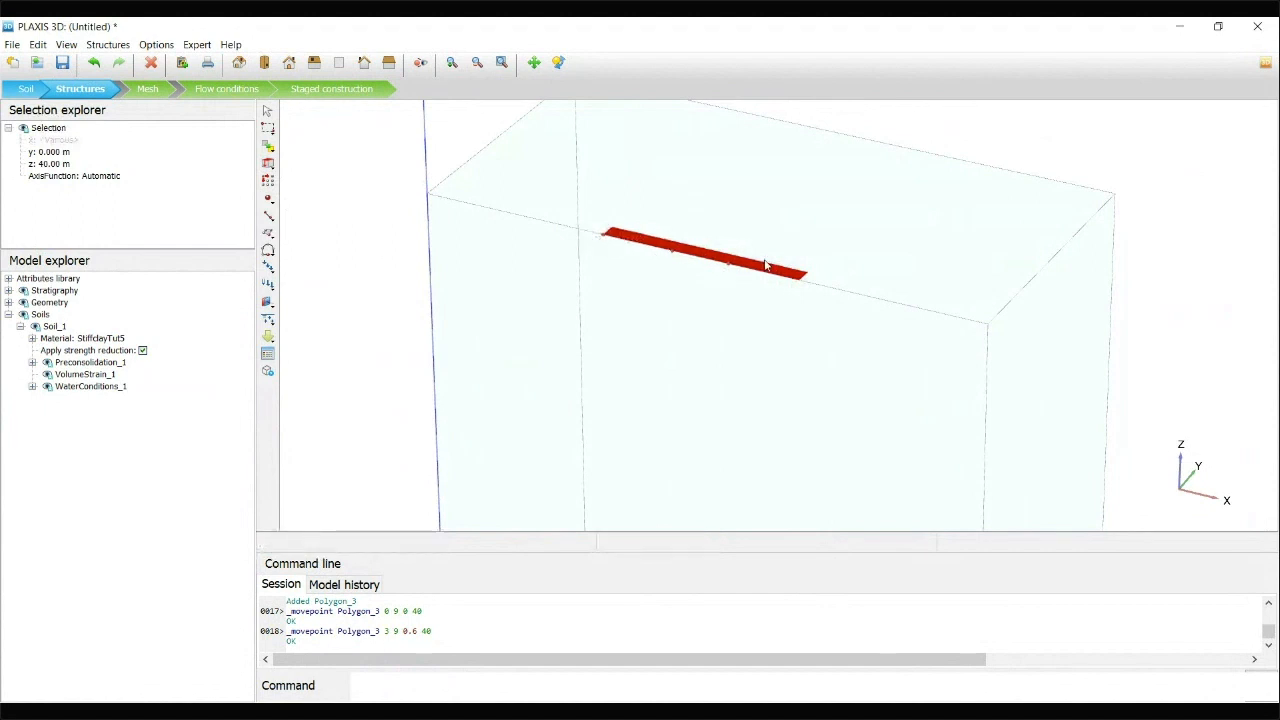
pyautogui.click(269, 164)
pyautogui.click(284, 164)
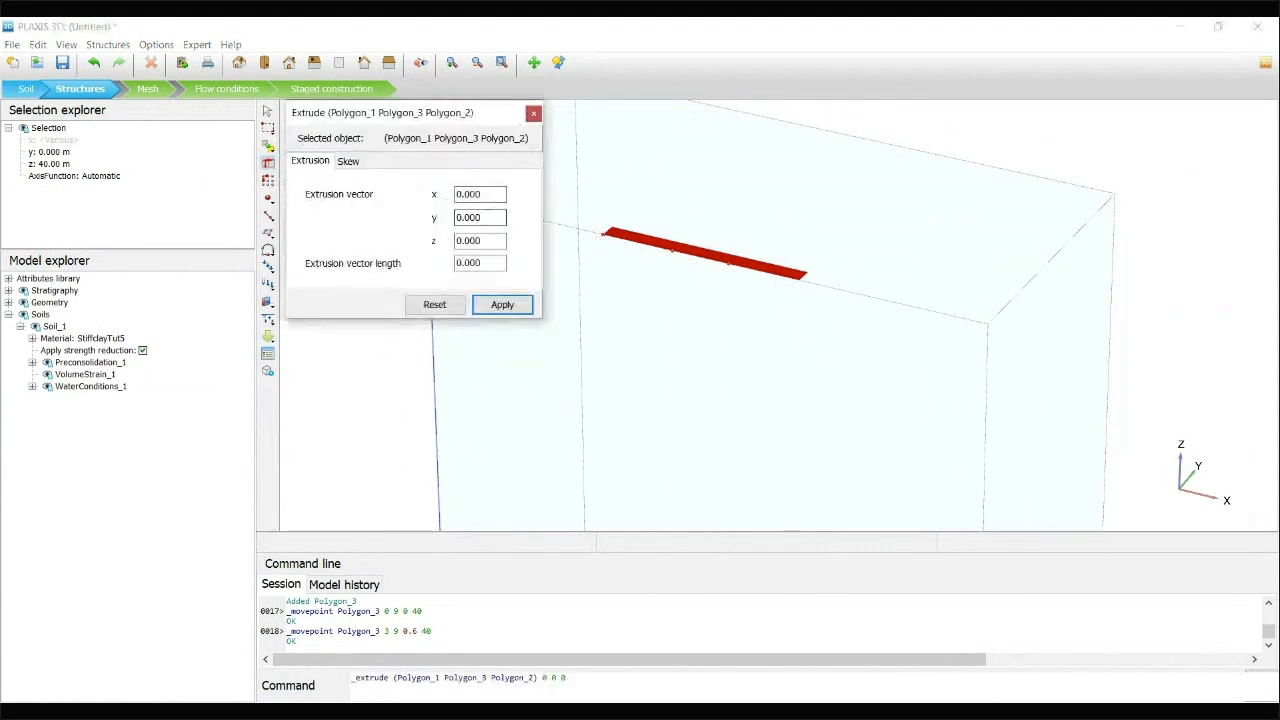
pyautogui.doubleClick(481, 241)
pyautogui.write('-30')
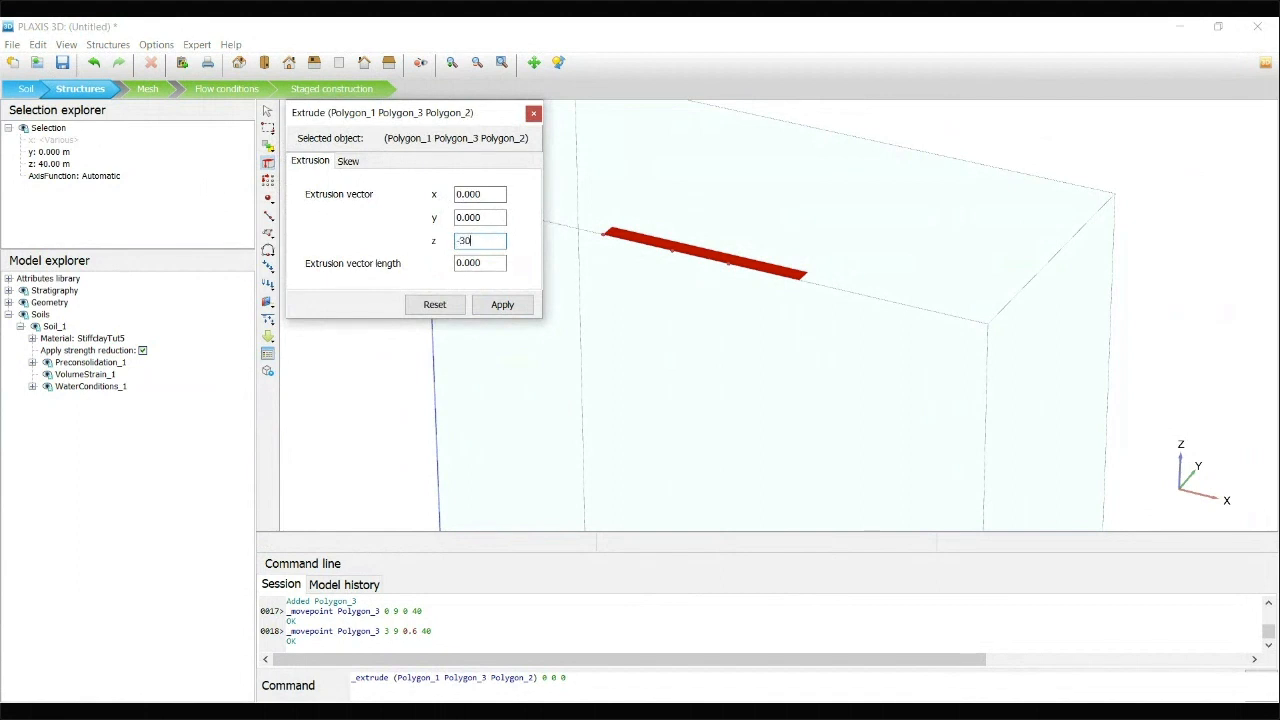
pyautogui.click(484, 218)
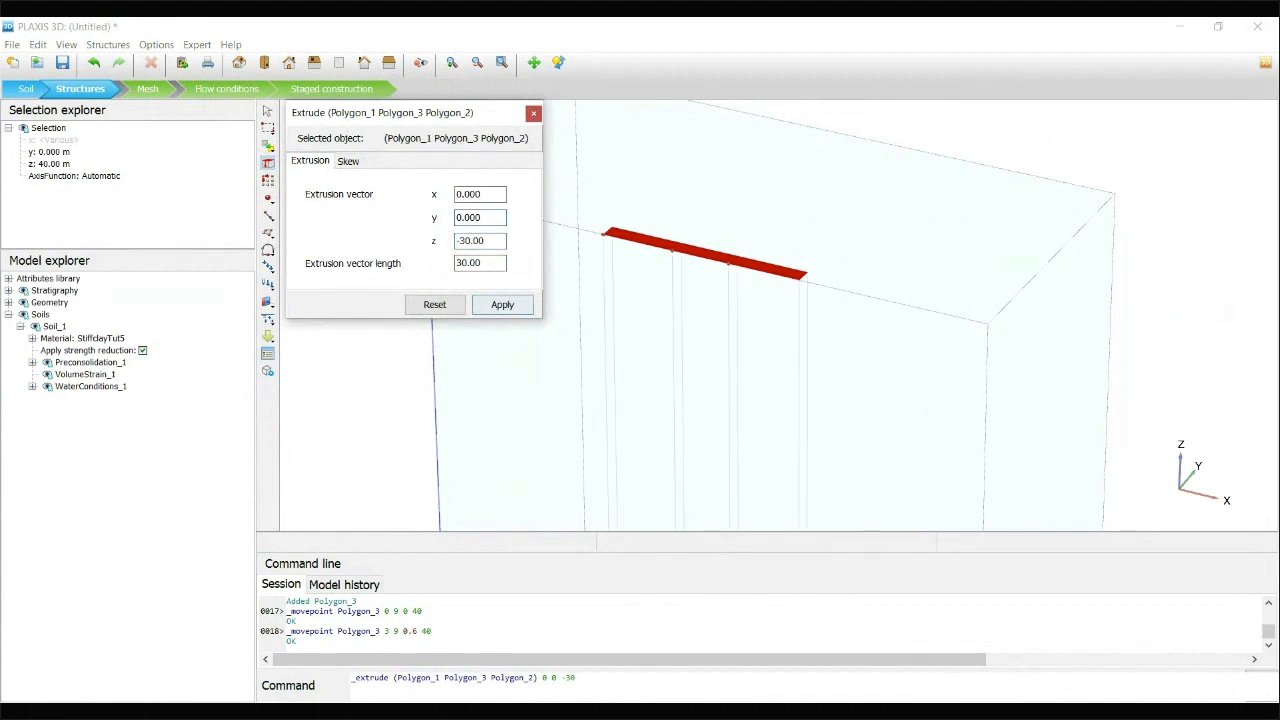
pyautogui.click(502, 304)
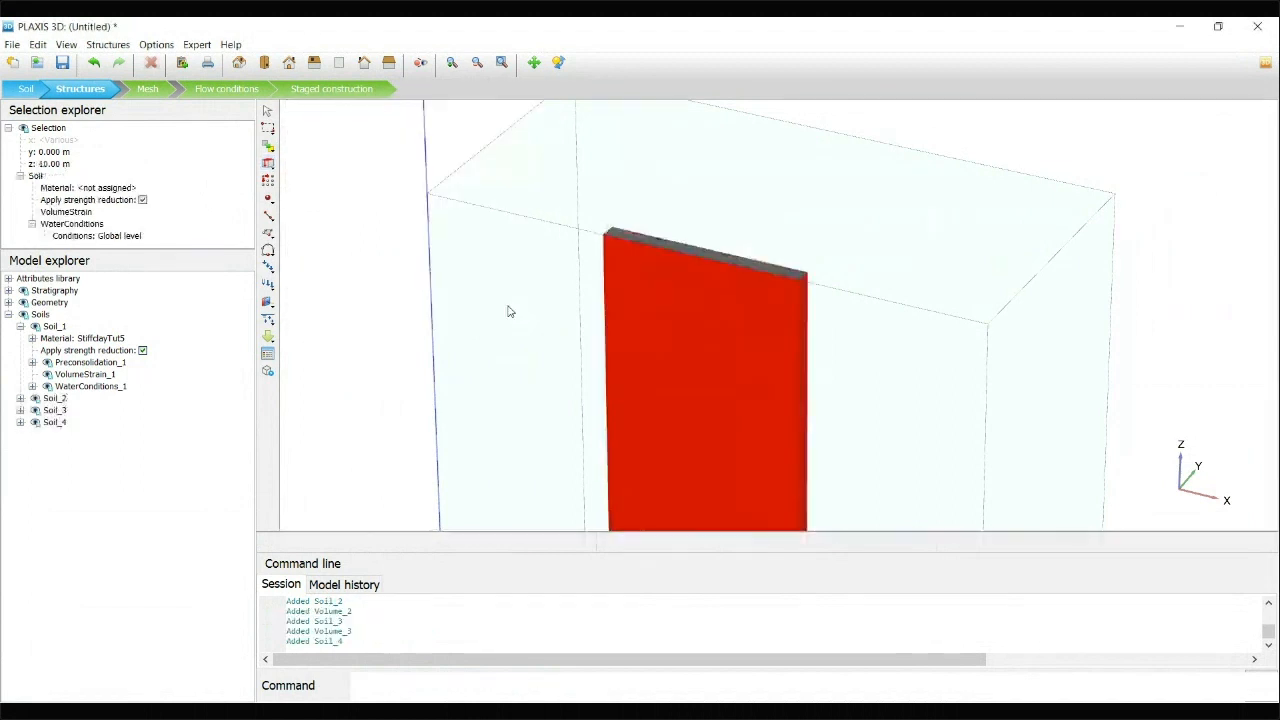
# Examine the three extruded panel volumes individually over their full depth, including their soil properties
pyautogui.scroll(-2, 900, 323)
pyautogui.moveTo(957, 342); pyautogui.dragTo(755, 203, button='middle')
pyautogui.scroll(-1, 723, 207)
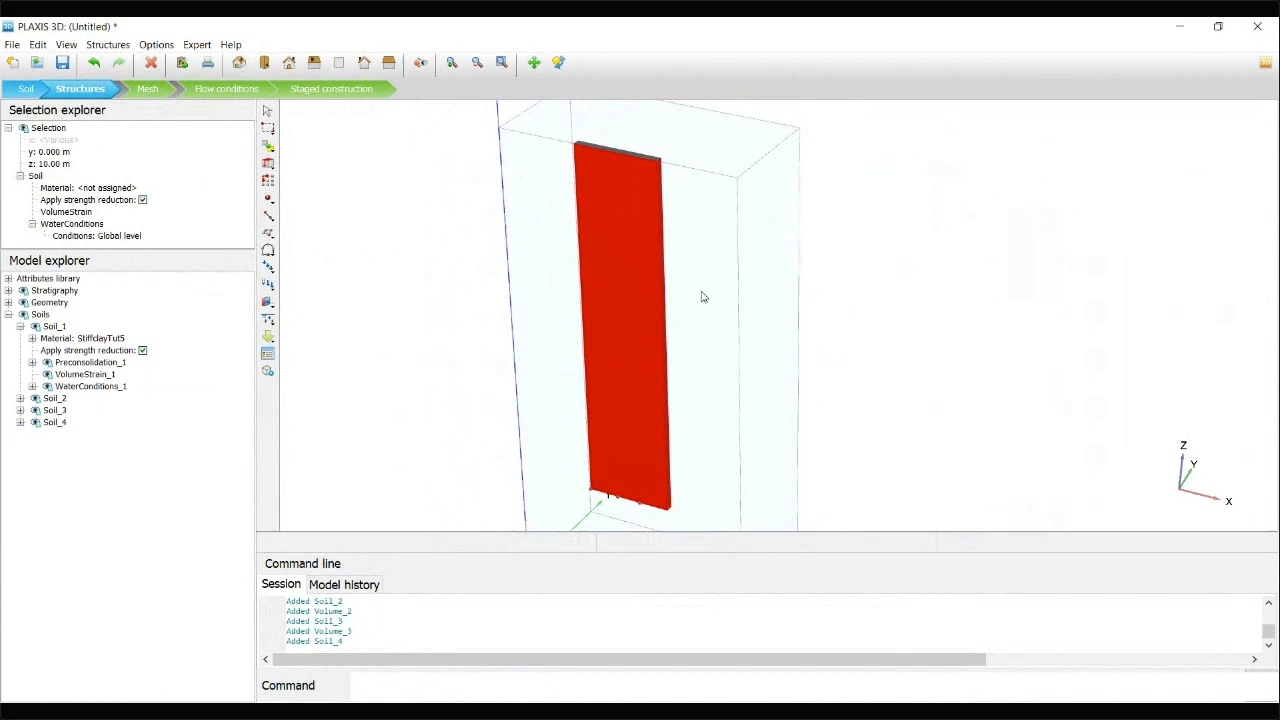
pyautogui.click(594, 220)
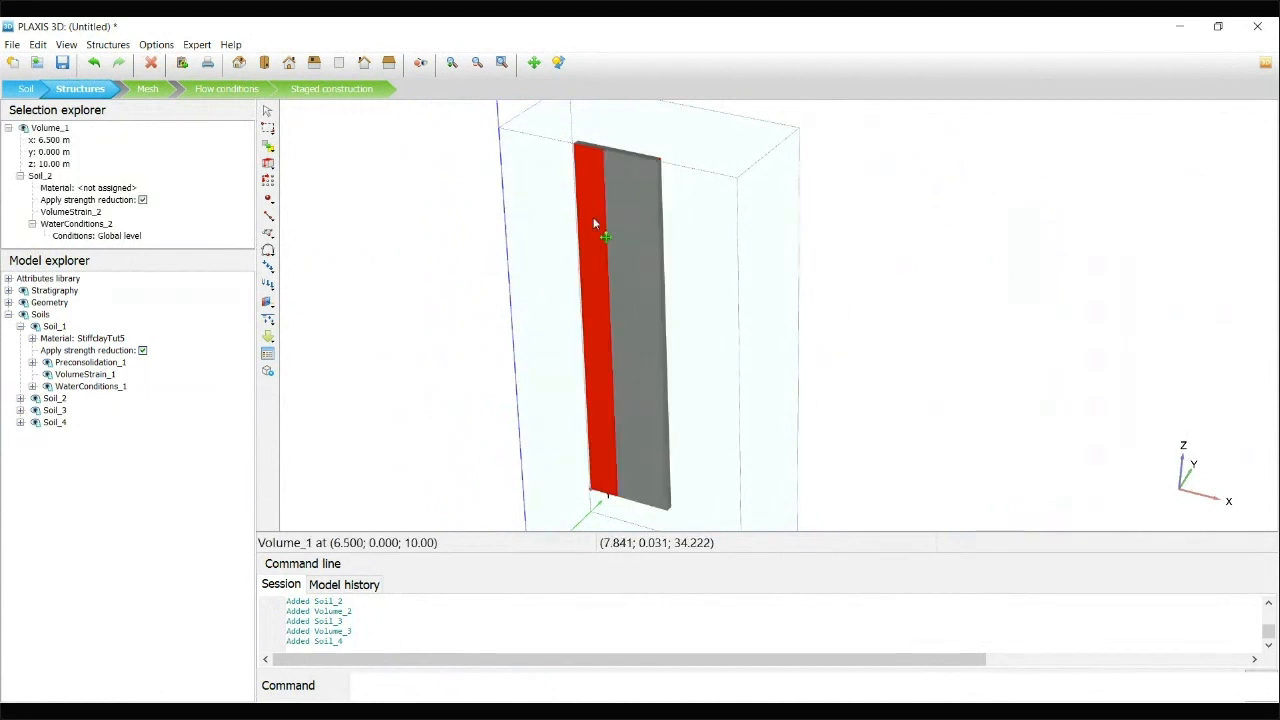
pyautogui.click(662, 276)
pyautogui.click(598, 244)
pyautogui.click(615, 233)
pyautogui.click(650, 249)
pyautogui.click(595, 226)
pyautogui.click(622, 243)
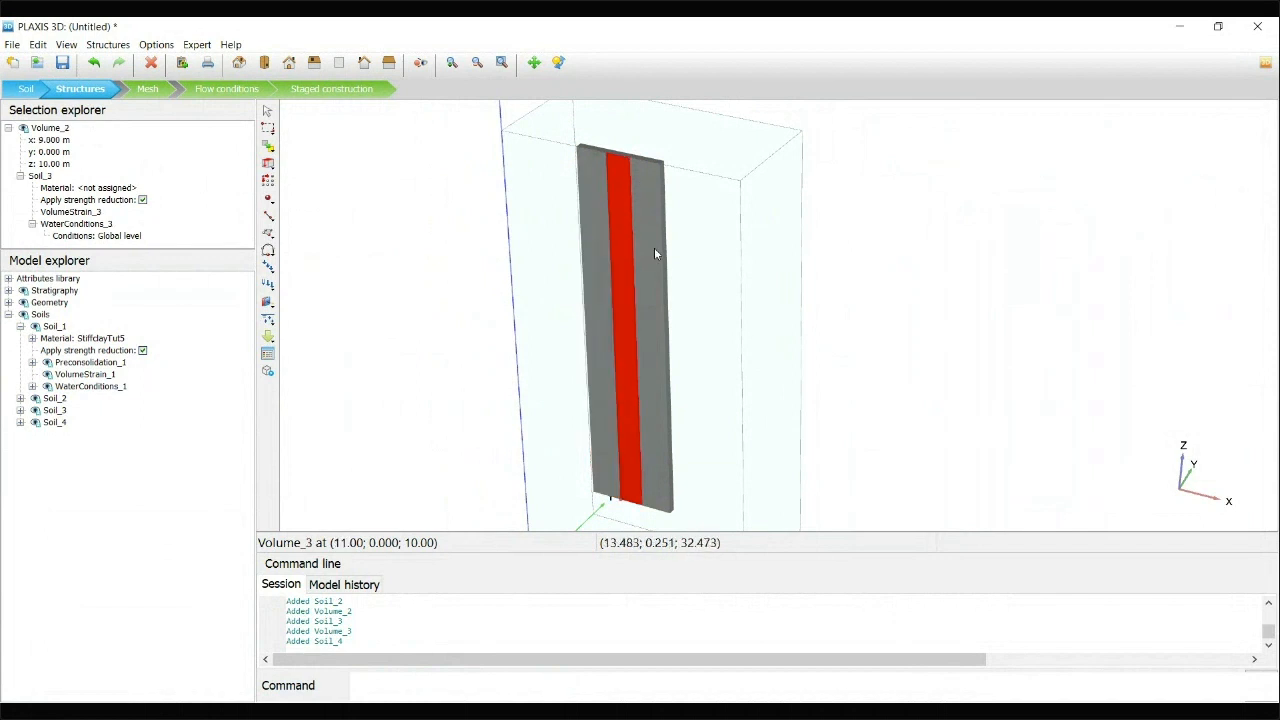
pyautogui.click(655, 252)
# Delete the three original surfaces on top of the trench volumes, keeping the extruded volumes
pyautogui.scroll(3, 588, 132)
pyautogui.click(597, 189)
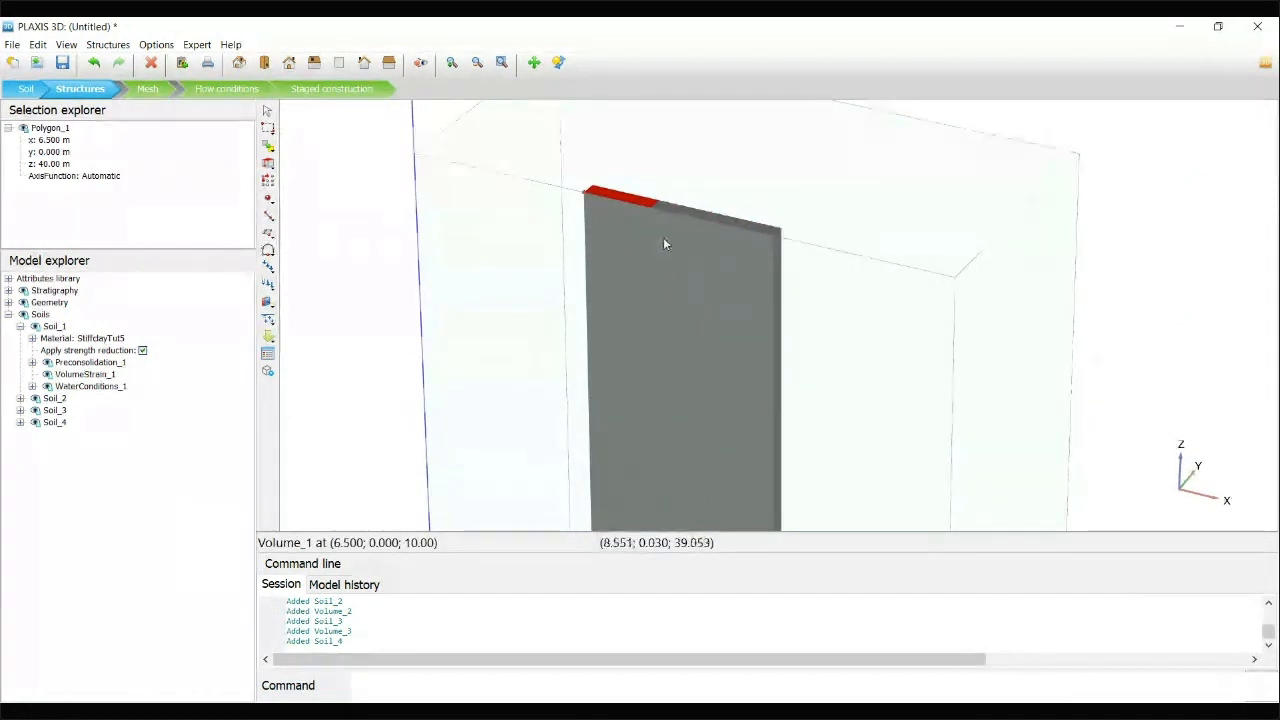
pyautogui.click(636, 203)
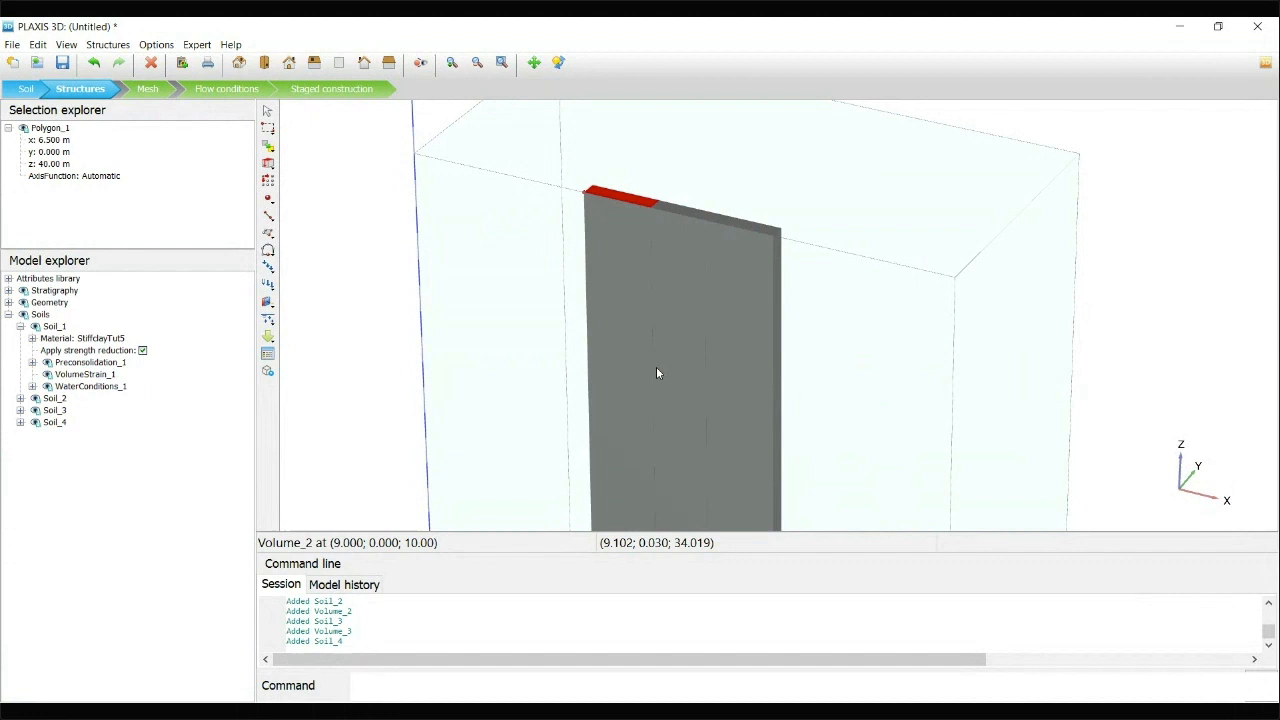
pyautogui.keyDown('ctrl'); pyautogui.click(690, 213); pyautogui.keyUp('ctrl')
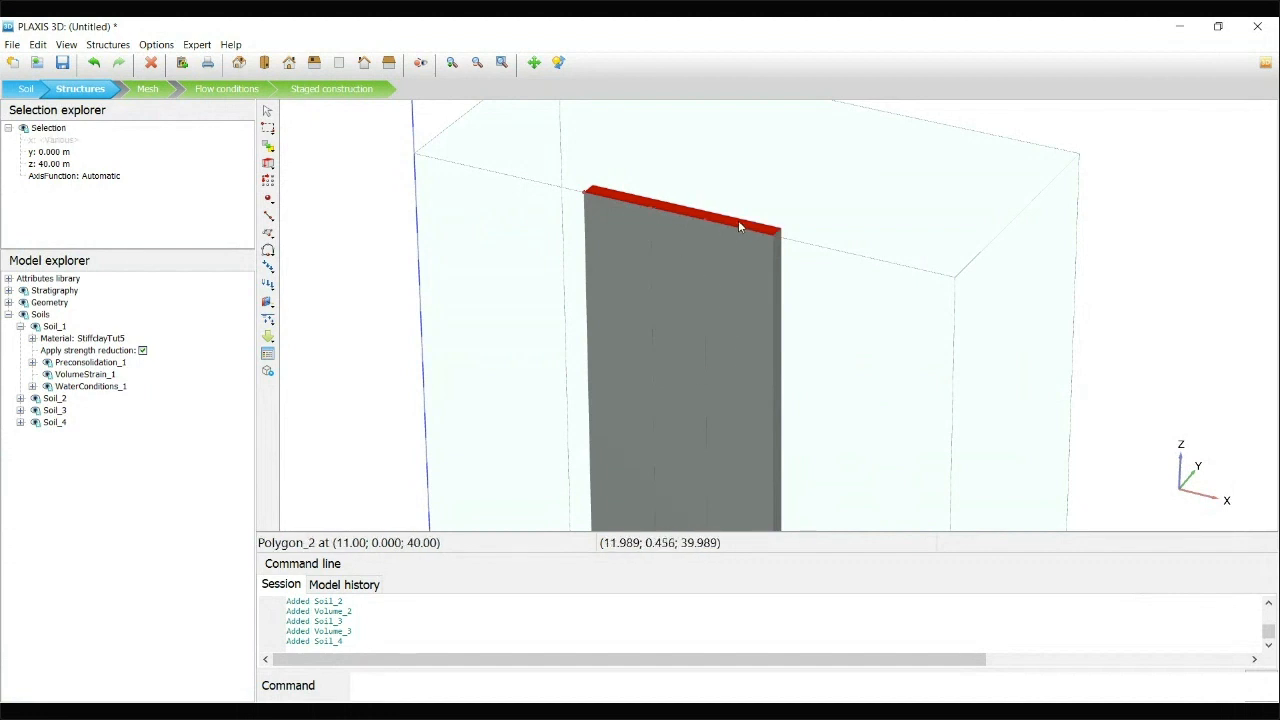
pyautogui.rightClick(738, 221)
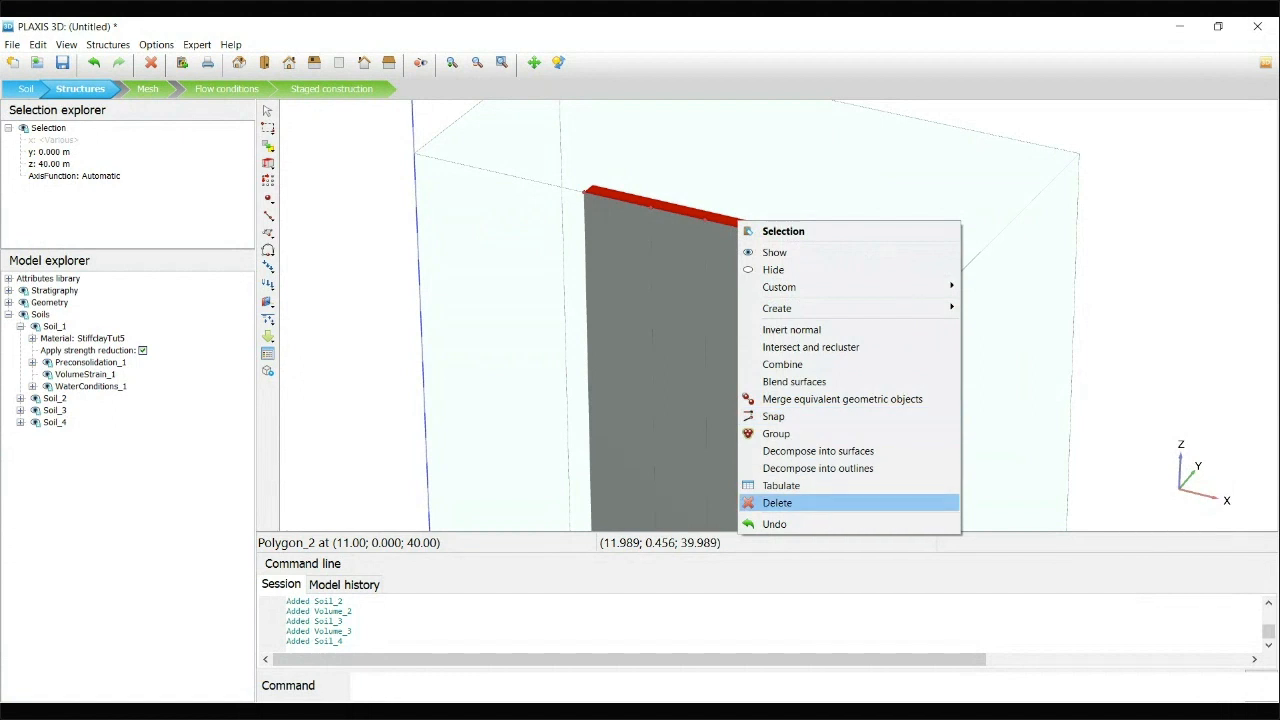
pyautogui.click(777, 502)
# Examine the three remaining trench volumes one by one, including their full depth within the soil body
pyautogui.click(603, 214)
pyautogui.click(685, 255)
pyautogui.click(720, 284)
pyautogui.click(680, 289)
pyautogui.click(603, 269)
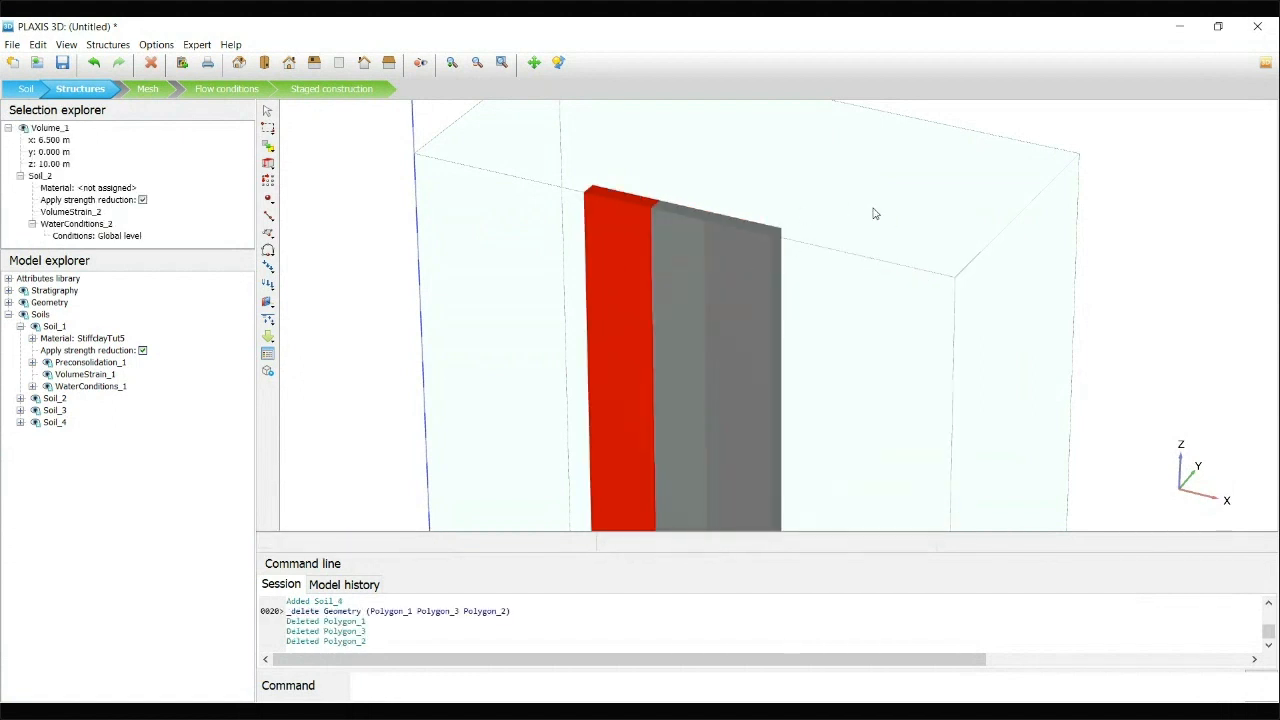
pyautogui.scroll(-3, 873, 213)
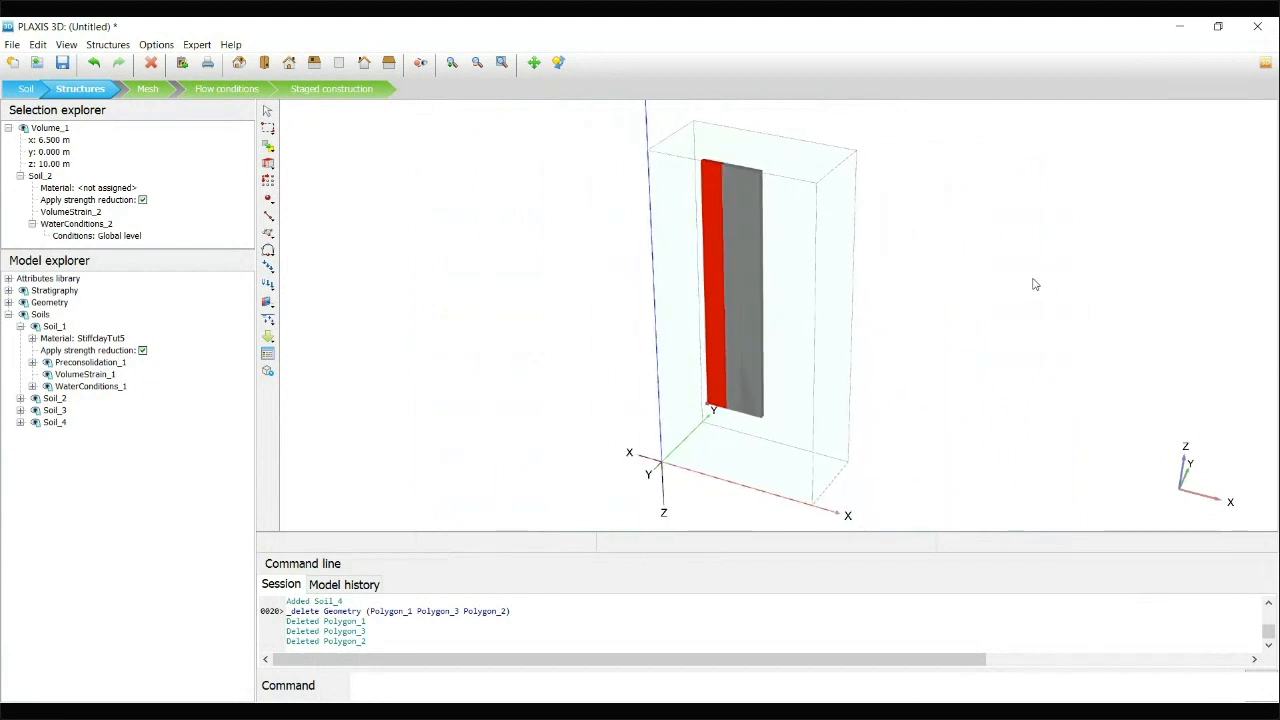
pyautogui.click(1016, 286)
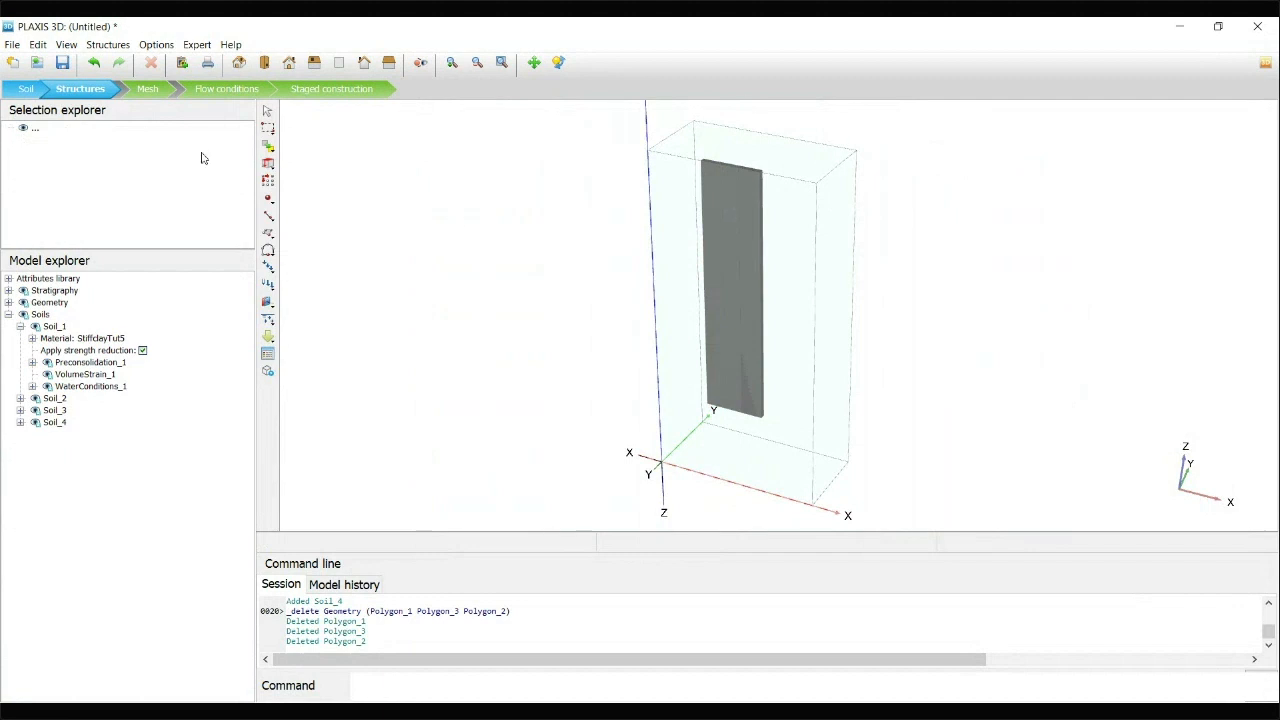
# Switch to the mesh stage and check the trench volumes and the surrounding soil volume individually
pyautogui.click(148, 90)
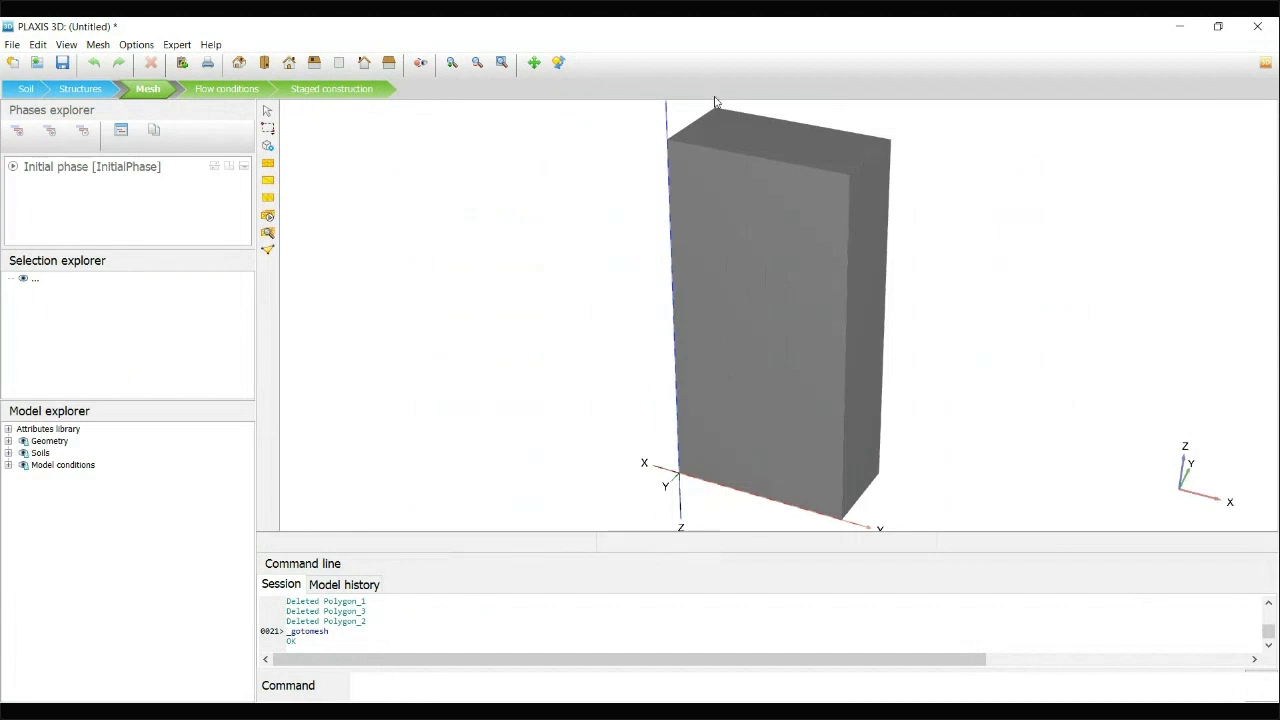
pyautogui.click(790, 163)
pyautogui.click(751, 192)
pyautogui.click(772, 205)
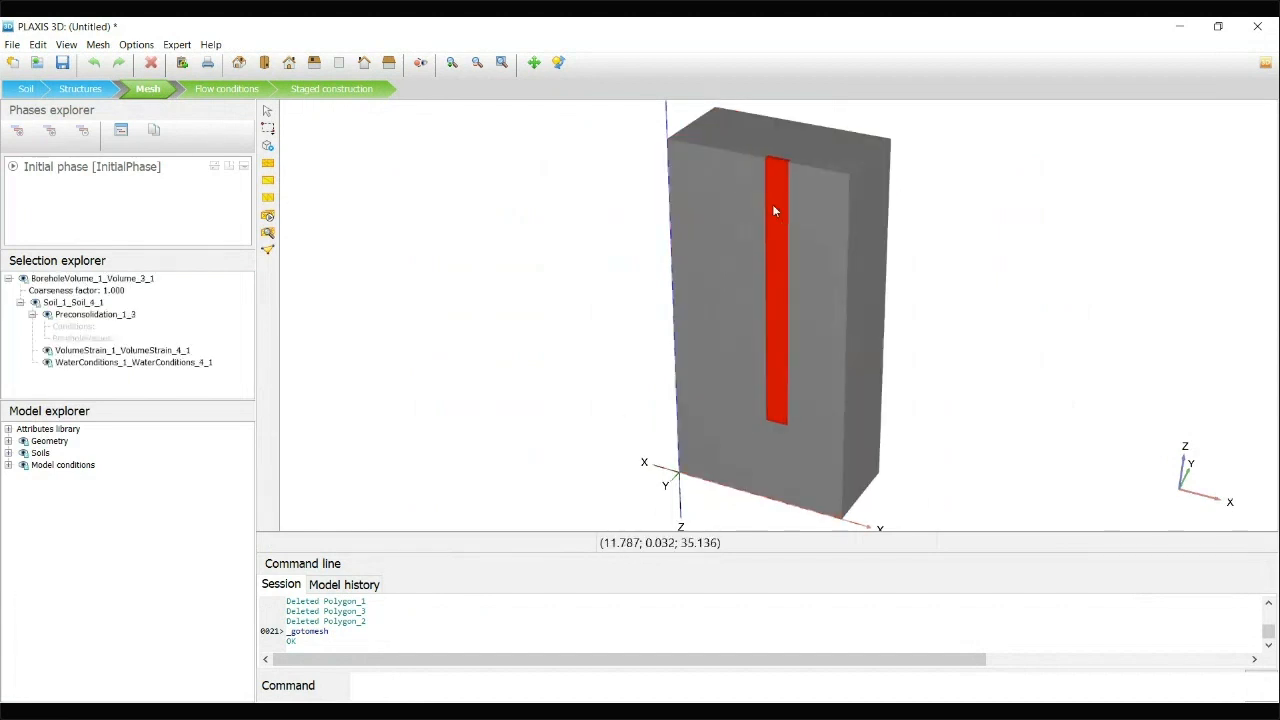
pyautogui.click(739, 206)
pyautogui.click(808, 145)
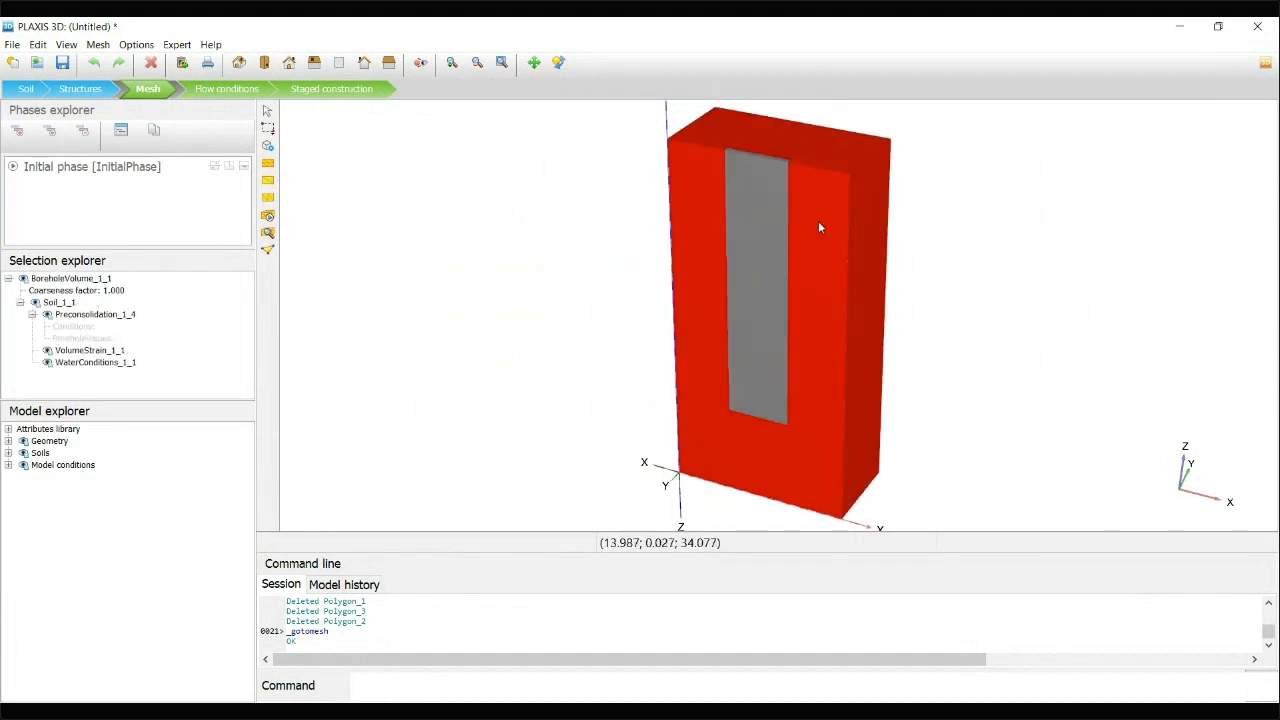
pyautogui.click(519, 209)
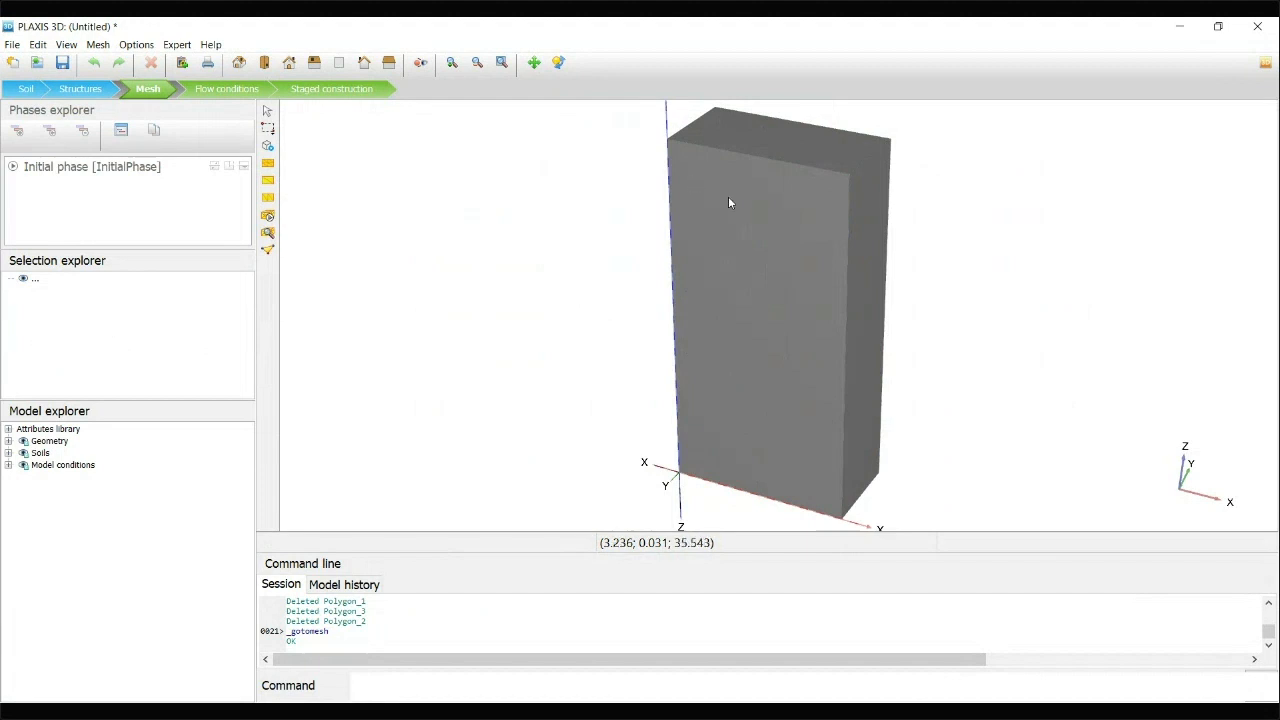
# Select the three trench volumes together and set their coarseness factor to 0.5
pyautogui.click(271, 130)
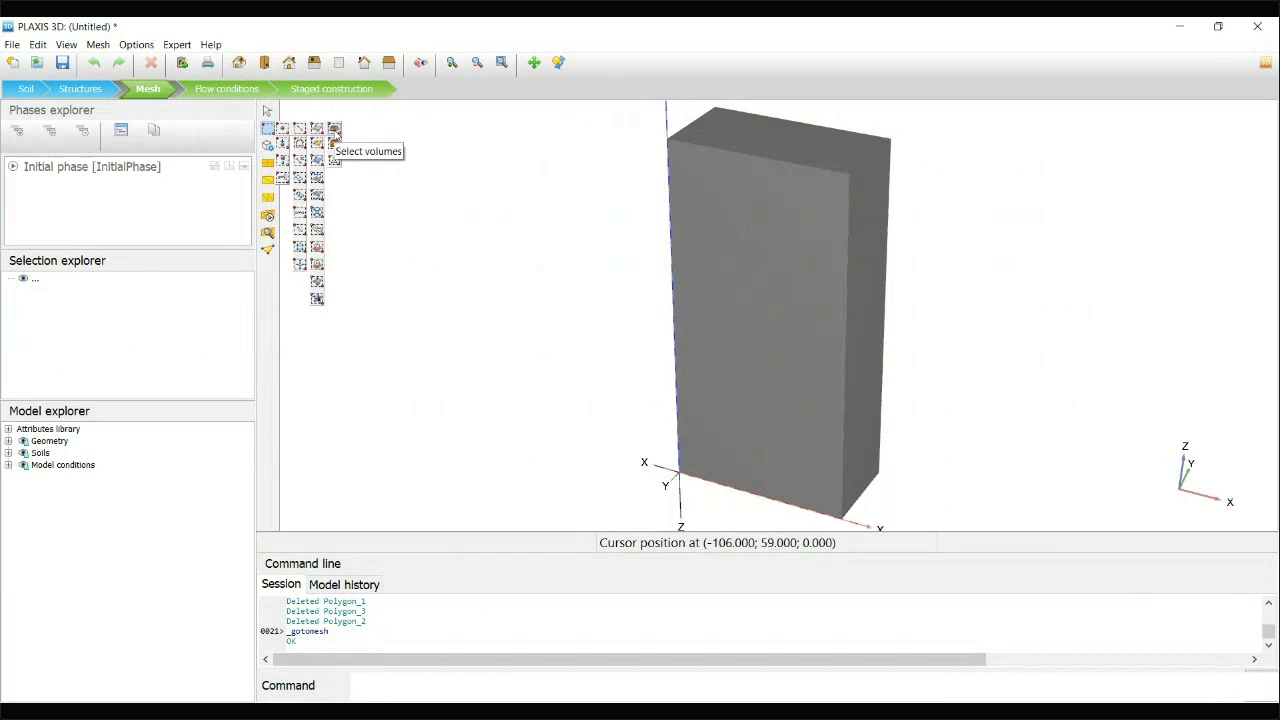
pyautogui.click(334, 130)
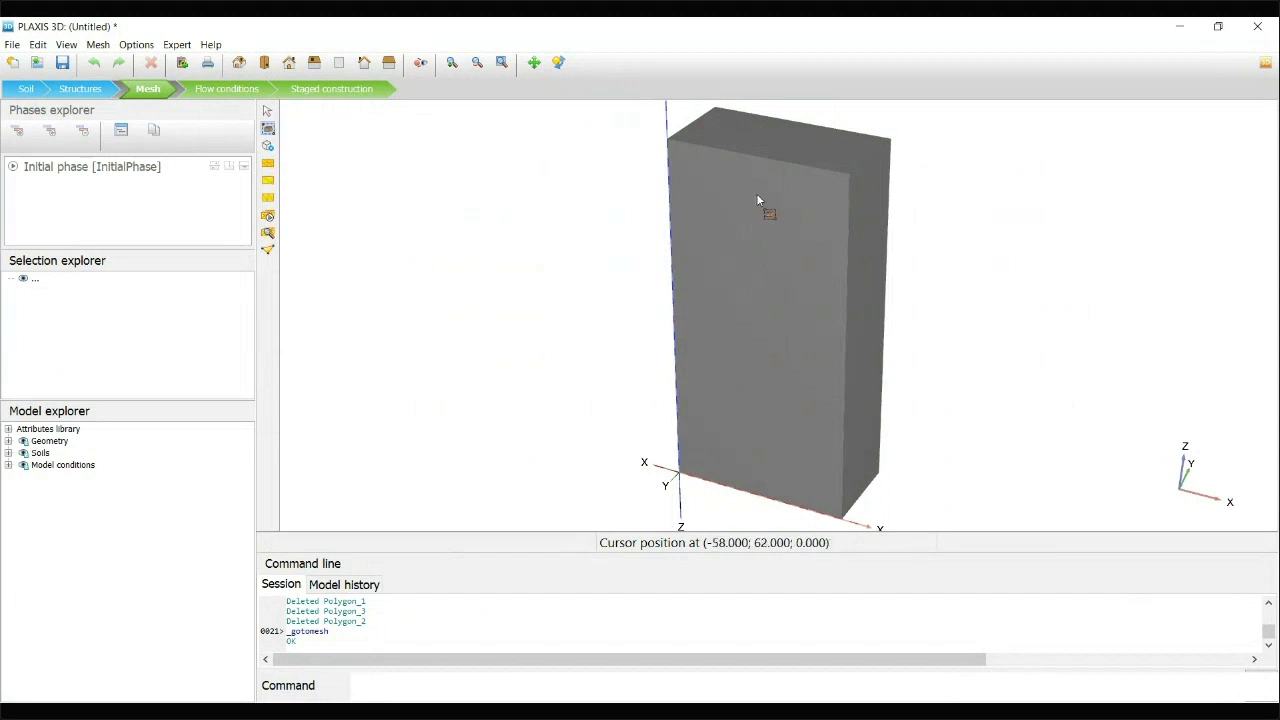
pyautogui.click(790, 282)
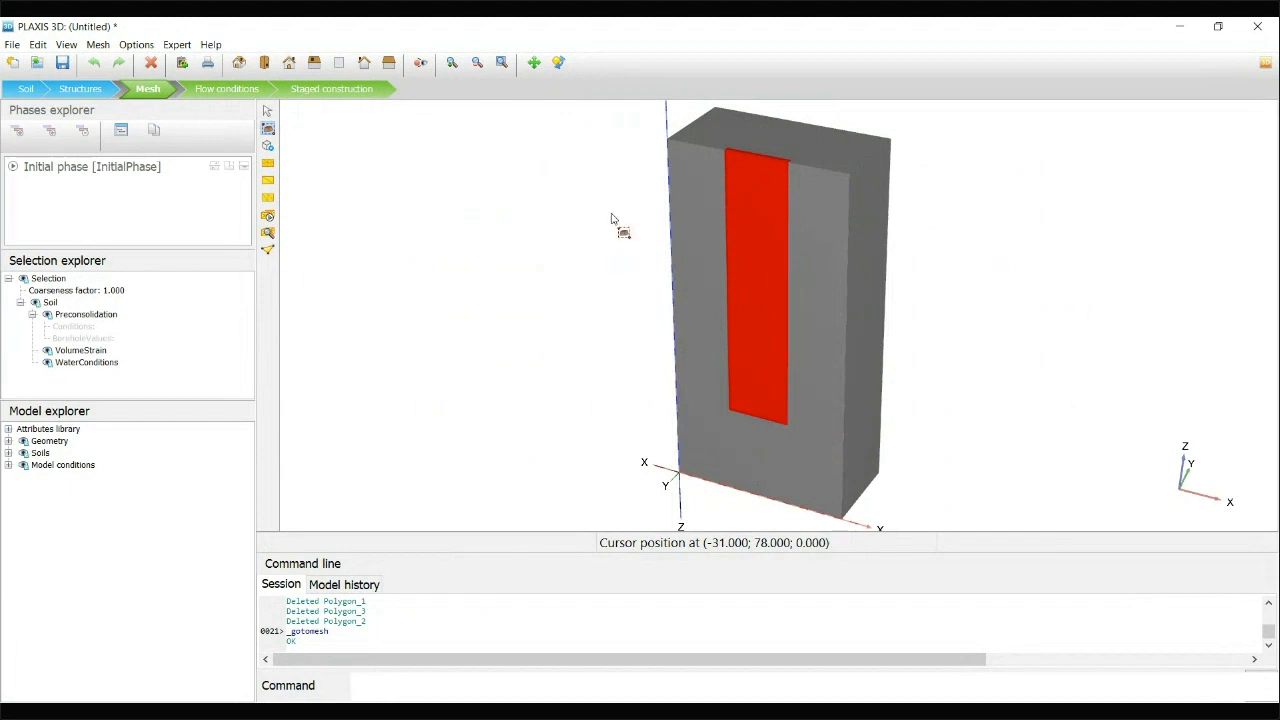
pyautogui.click(112, 291)
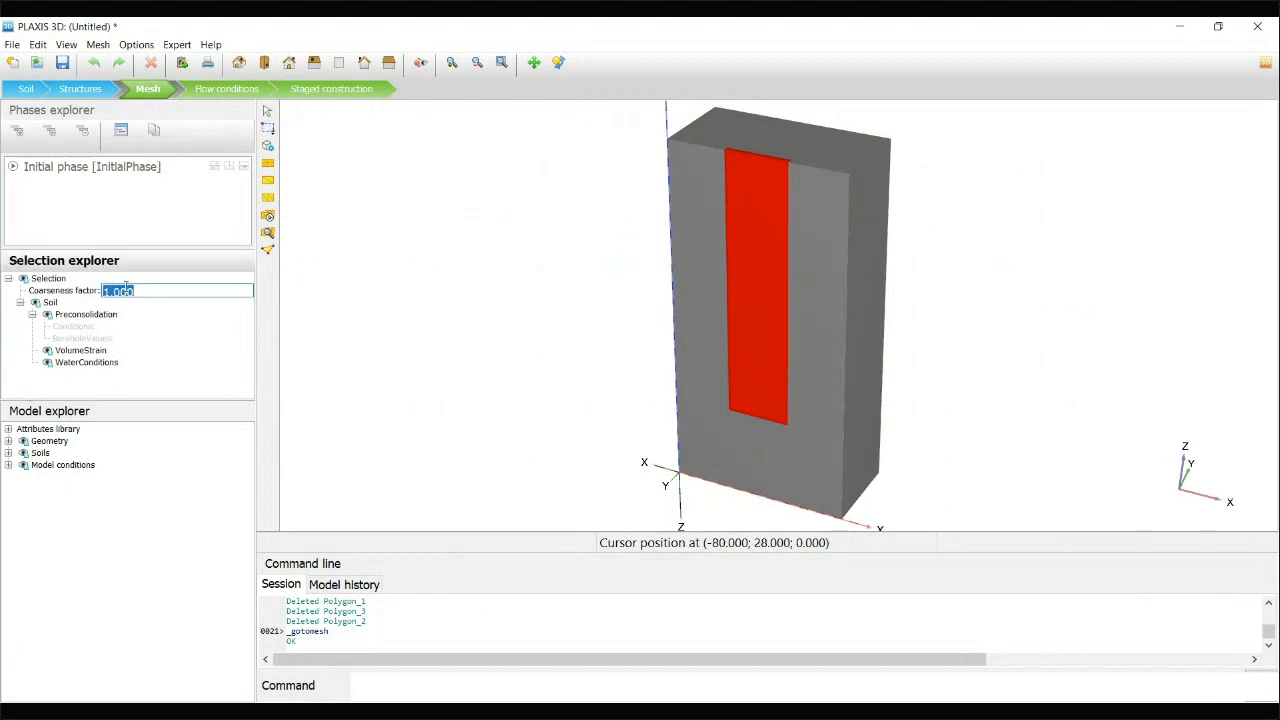
pyautogui.write('0.5')
pyautogui.press('Return')
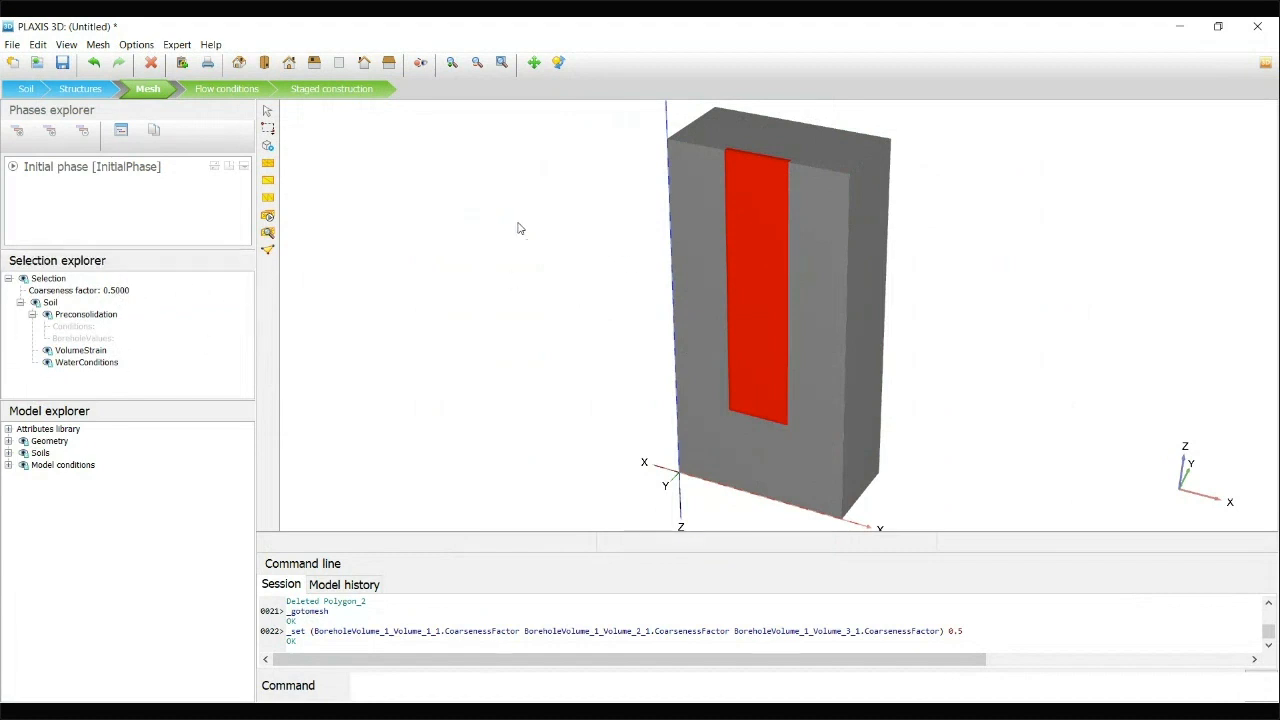
pyautogui.click(324, 150)
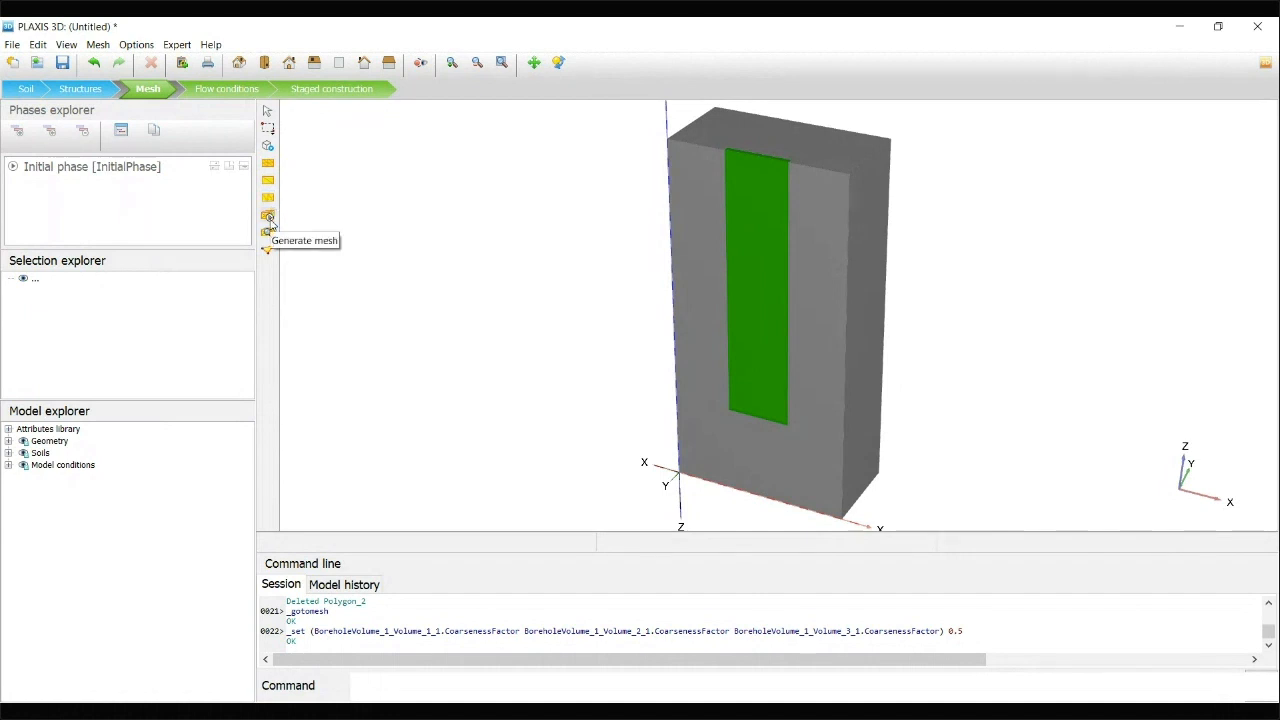
# Generate the mesh with a medium element distribution and inspect its refinement around the trench in the connectivity plot
pyautogui.click(269, 219)
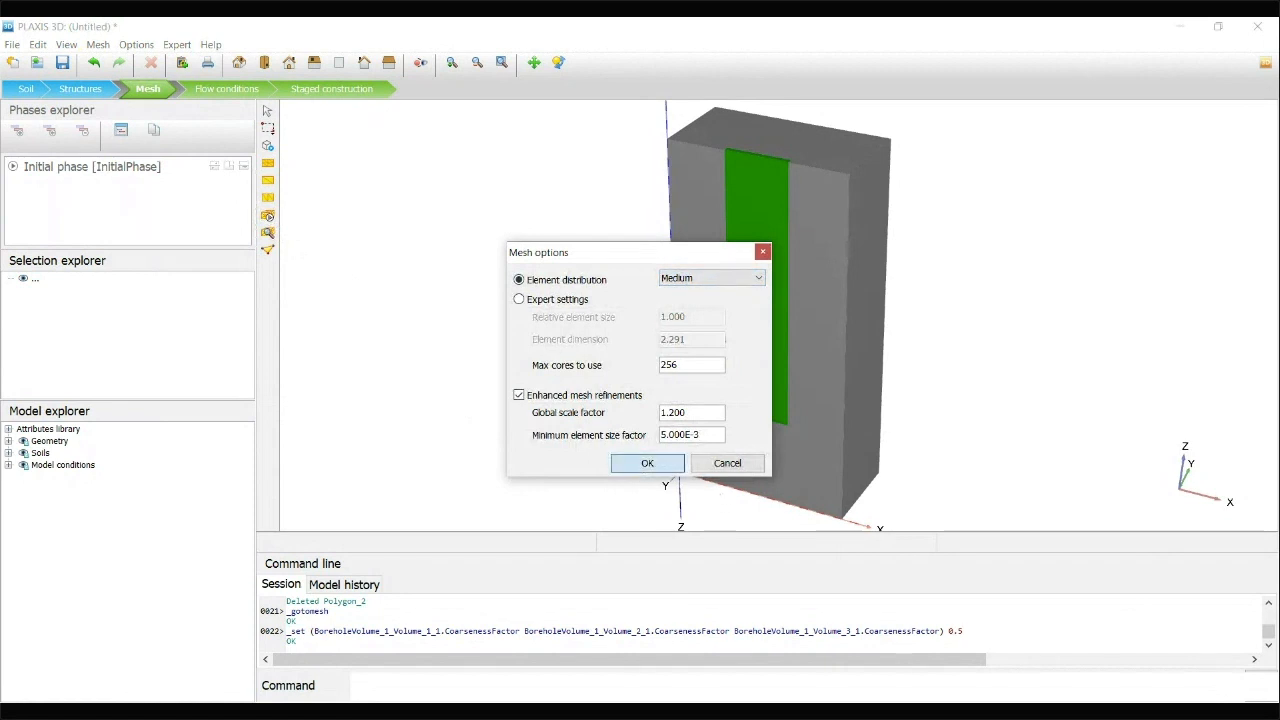
pyautogui.click(647, 464)
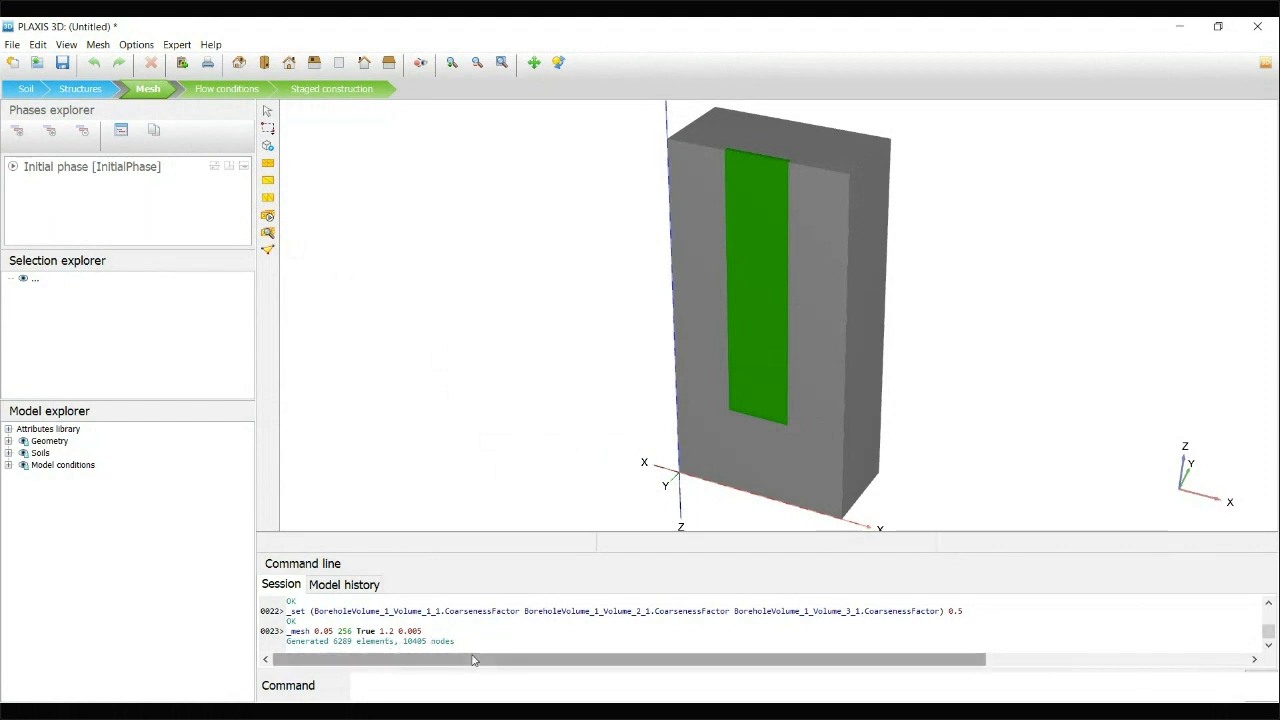
pyautogui.click(267, 238)
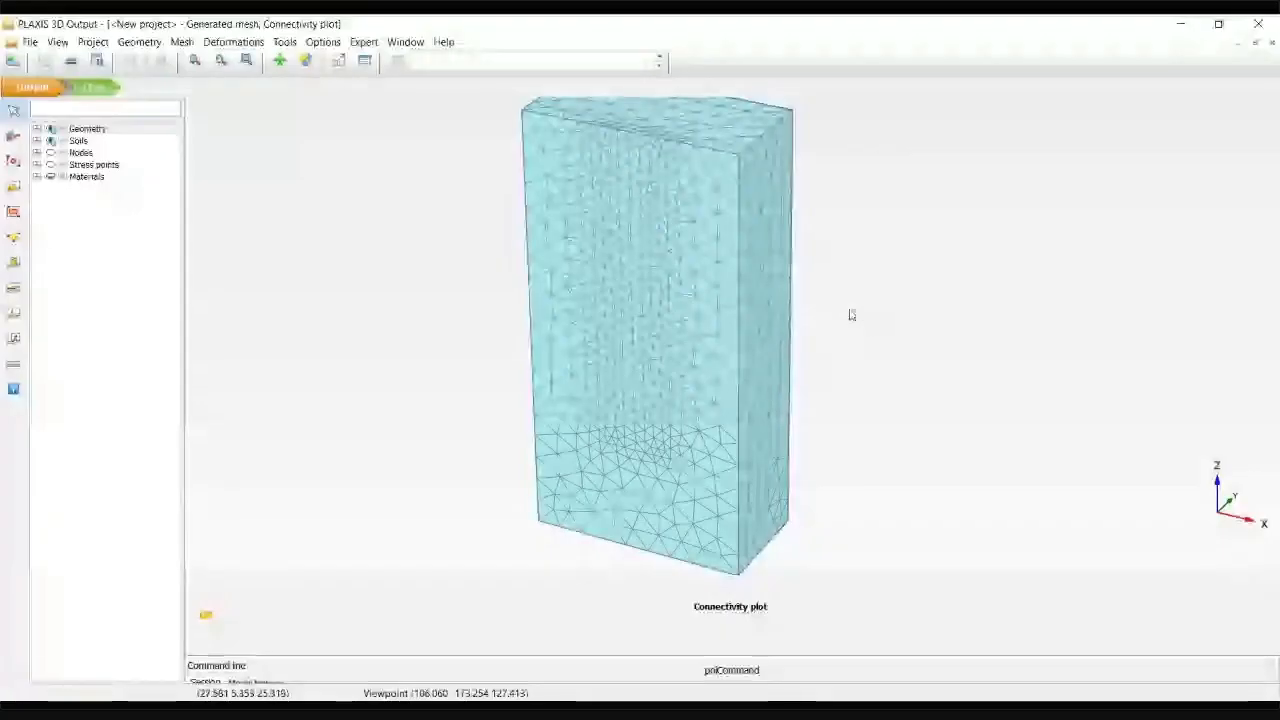
pyautogui.moveTo(700, 247)
pyautogui.mouseDown(button='middle')
pyautogui.moveTo(647, 286)
pyautogui.moveTo(690, 264)
pyautogui.mouseUp(button='middle')
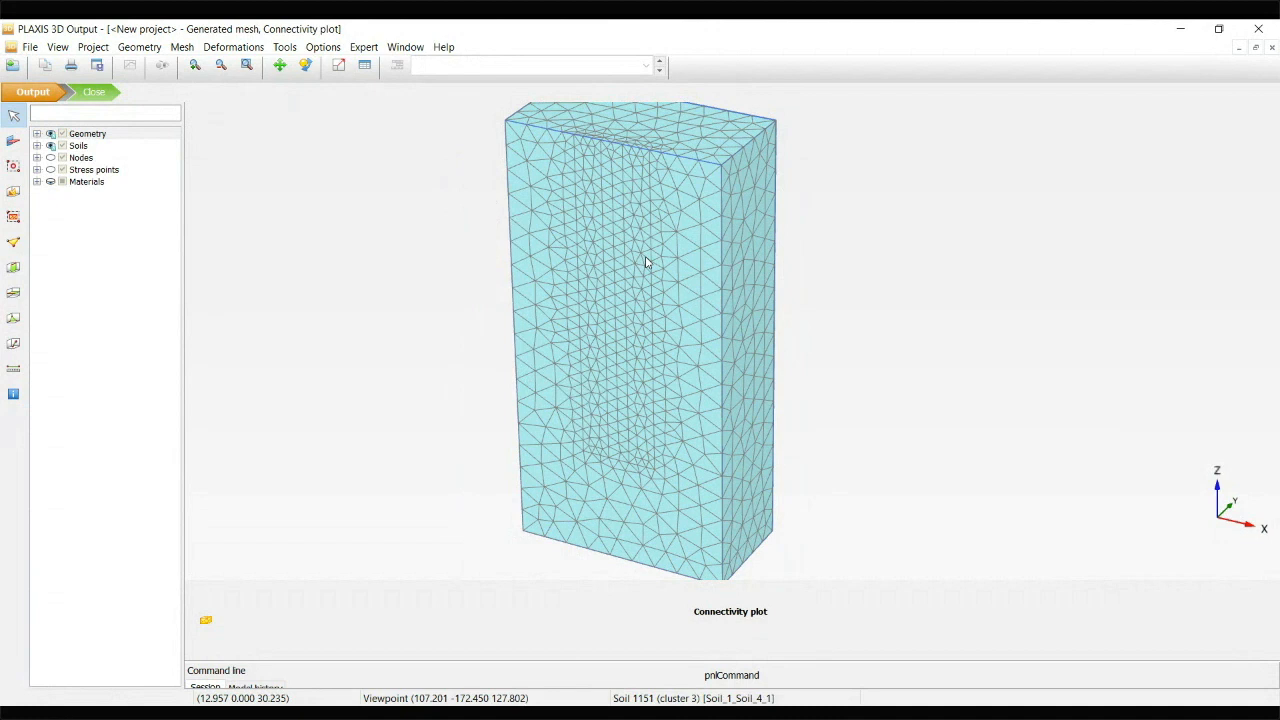
pyautogui.moveTo(768, 308); pyautogui.dragTo(756, 316, button='middle')
pyautogui.scroll(-1, 748, 291)
pyautogui.moveTo(788, 250); pyautogui.dragTo(777, 252, button='middle')
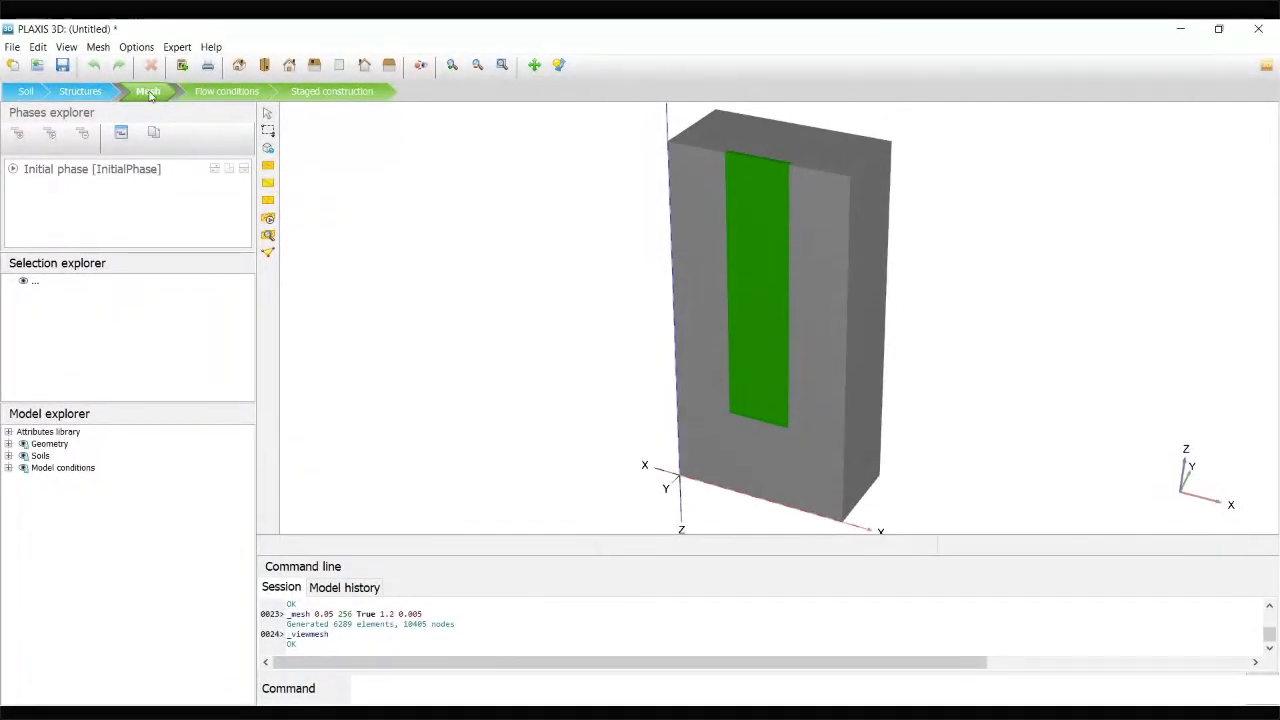
# Proceed past the flow conditions to the staged construction stage and open the initial phase's settings for review
pyautogui.click(230, 92)
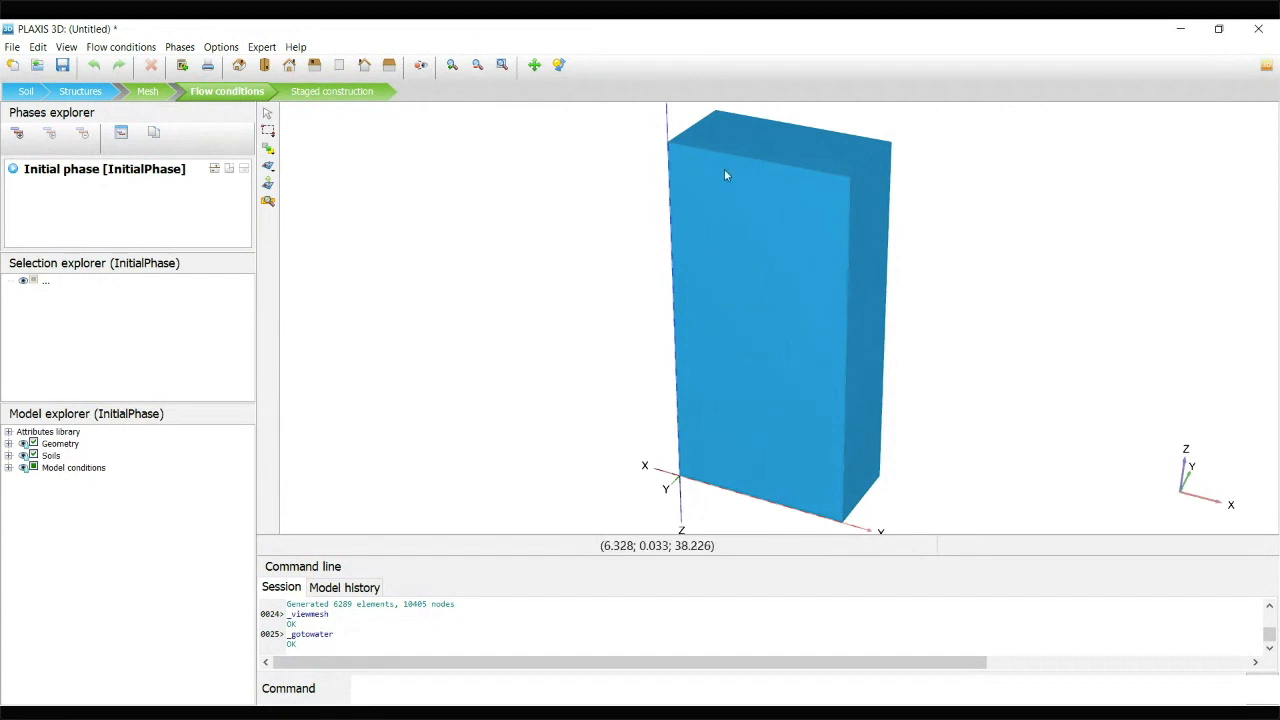
pyautogui.click(343, 92)
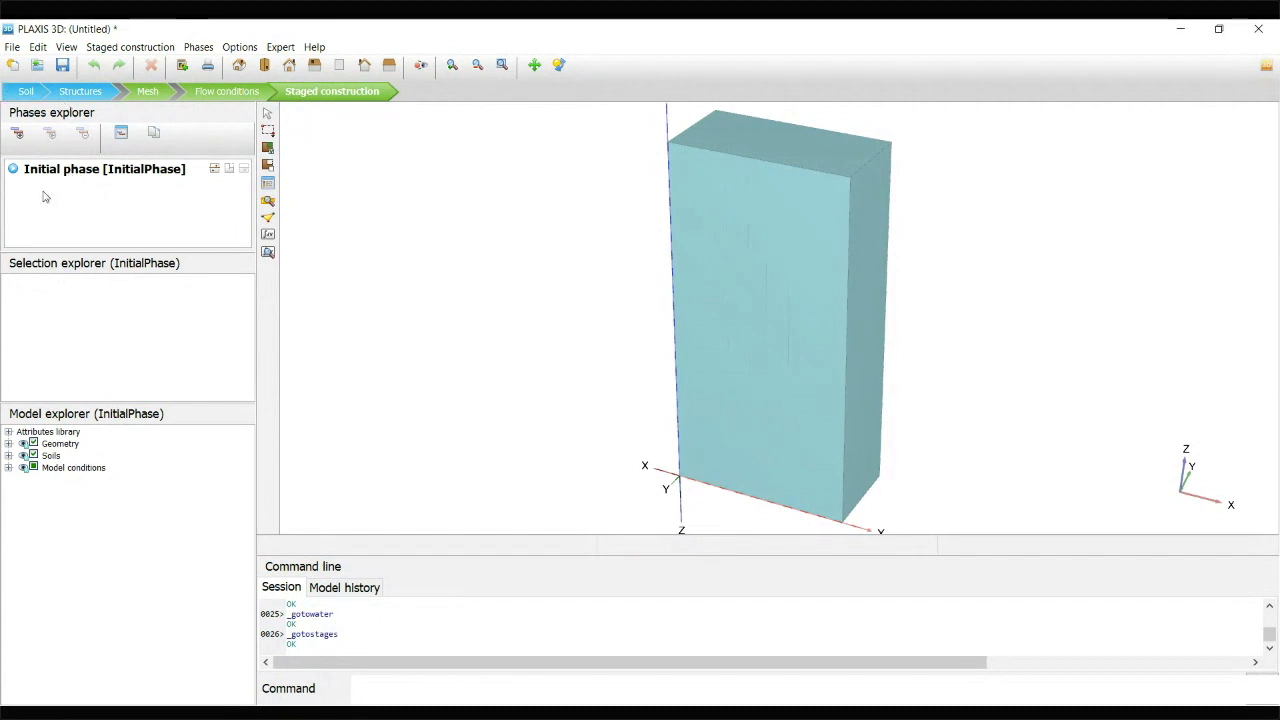
pyautogui.doubleClick(141, 175)
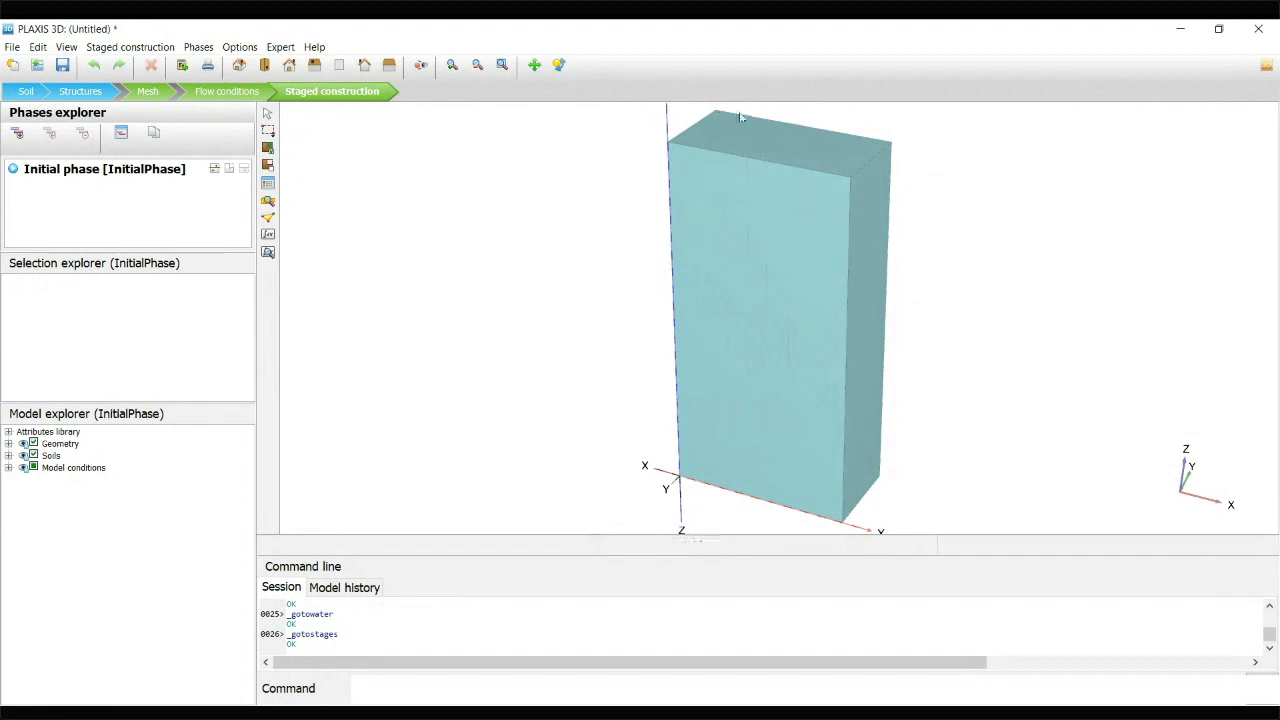
# Examine the three trench volumes in the initial phase, plus the first panel's available operations and water conditions
pyautogui.click(752, 192)
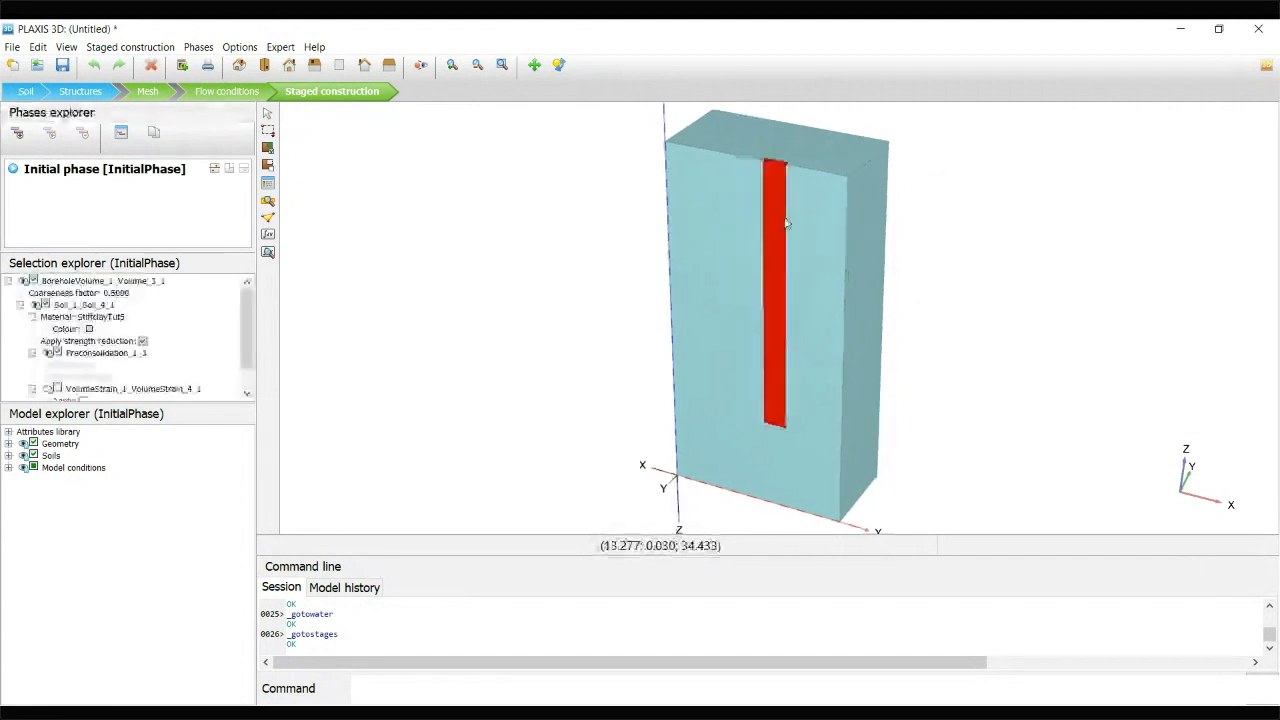
pyautogui.click(755, 195)
pyautogui.click(742, 208)
pyautogui.click(754, 217)
pyautogui.click(778, 224)
pyautogui.click(759, 217)
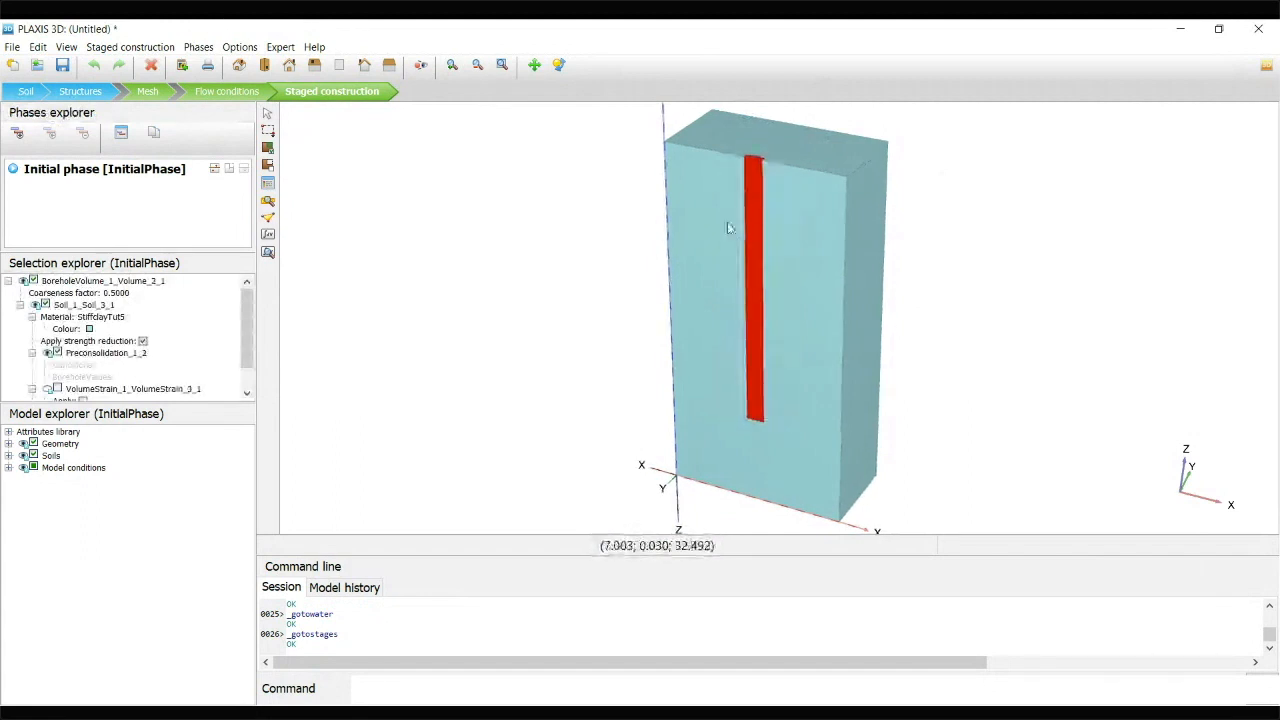
pyautogui.click(727, 222)
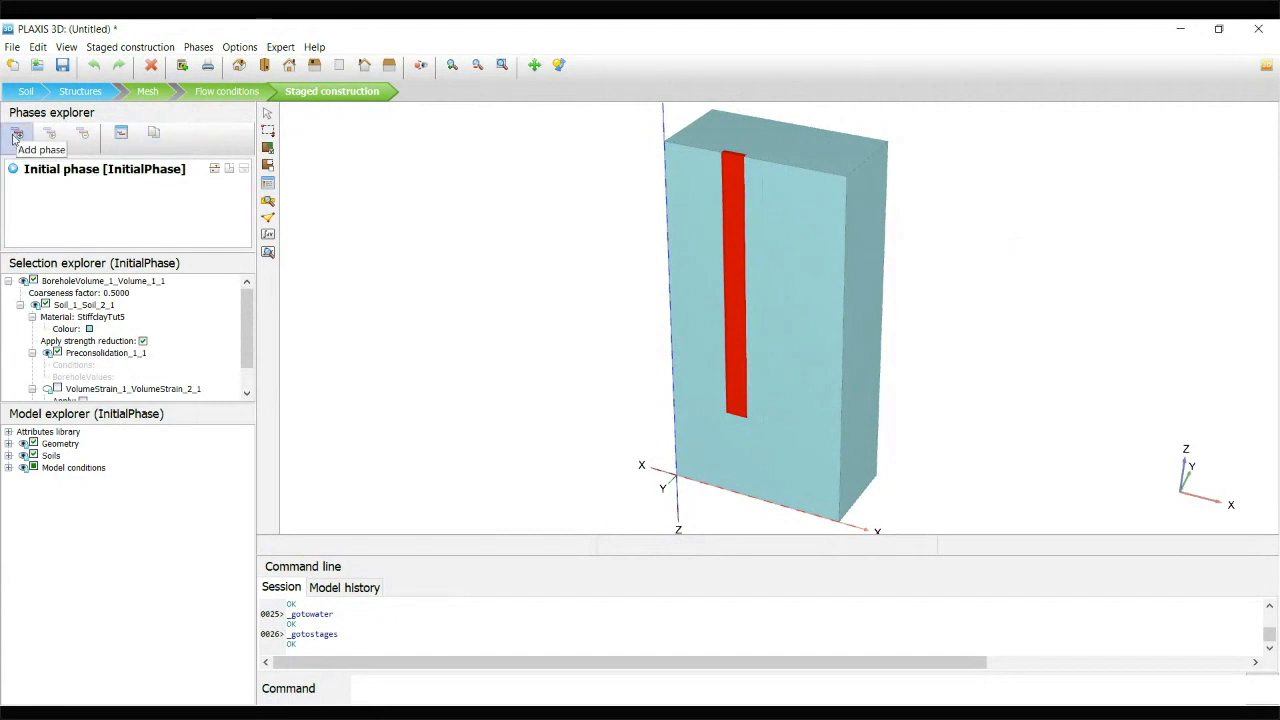
pyautogui.rightClick(734, 203)
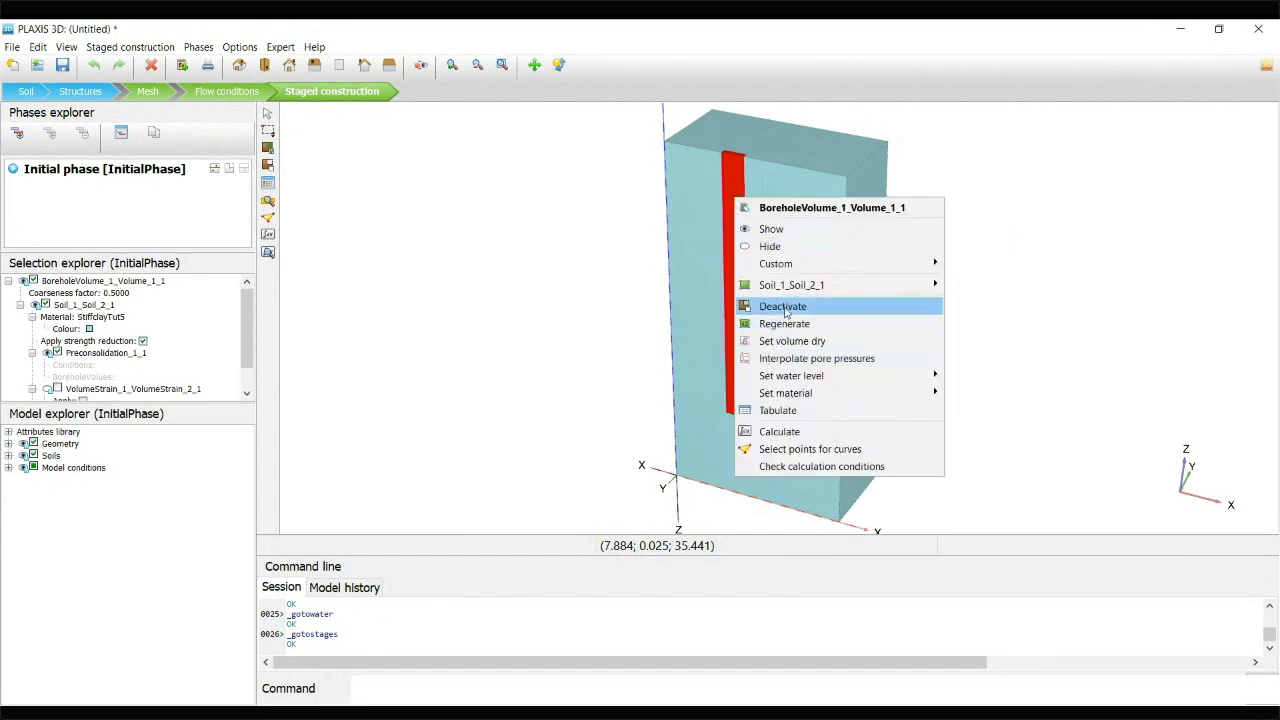
pyautogui.click(594, 279)
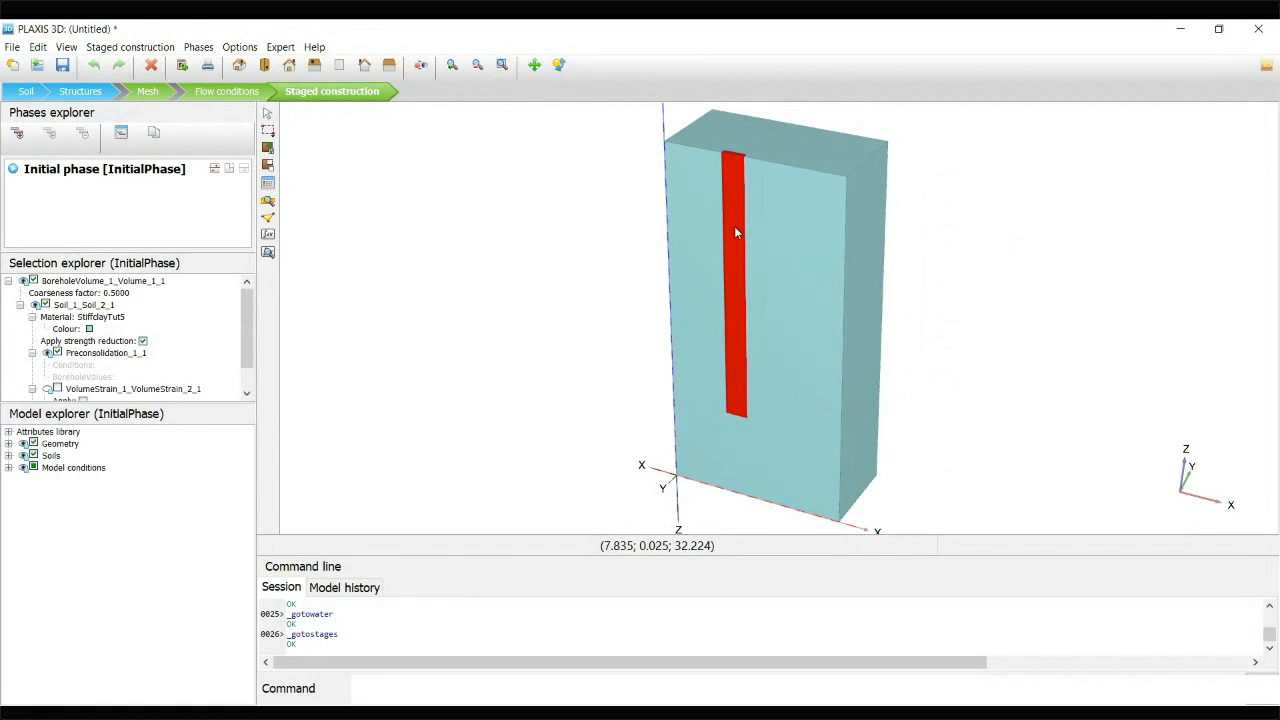
pyautogui.scroll(-1, 244, 336)
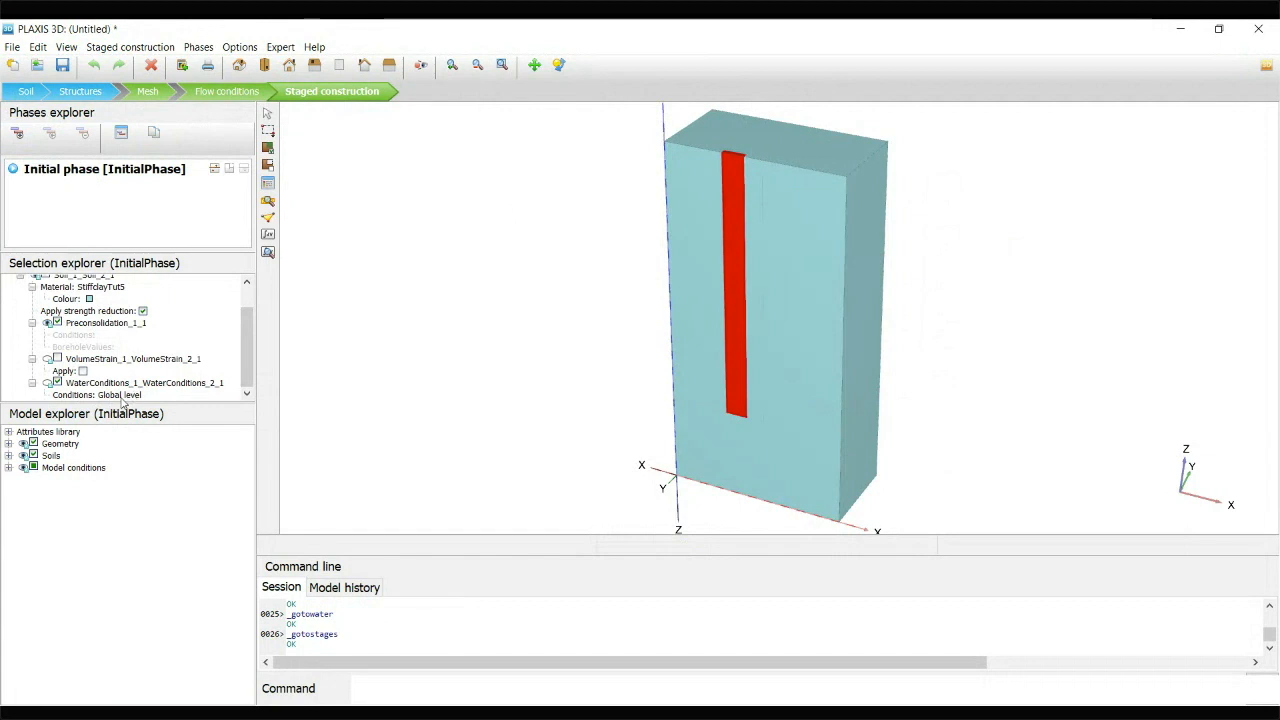
# Add a calculation phase after the initial phase and name it Phase_1_Seg1
pyautogui.click(16, 132)
pyautogui.doubleClick(62, 189)
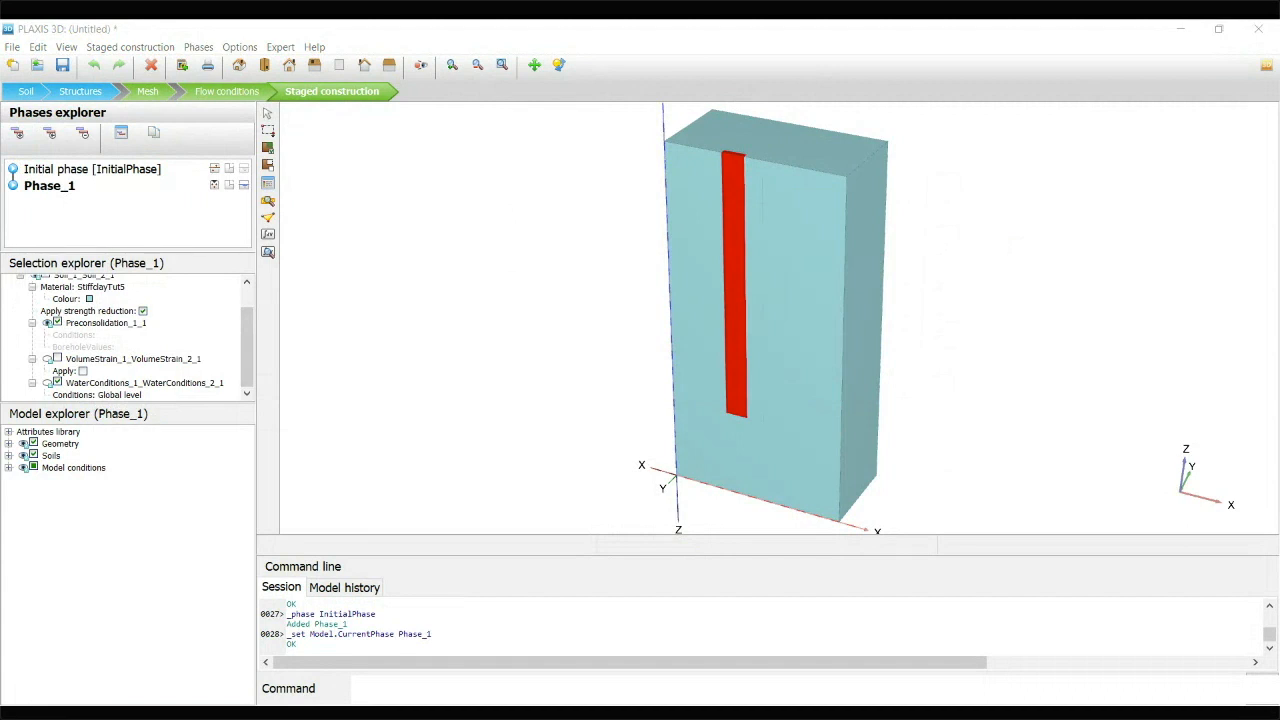
pyautogui.click(1158, 509)
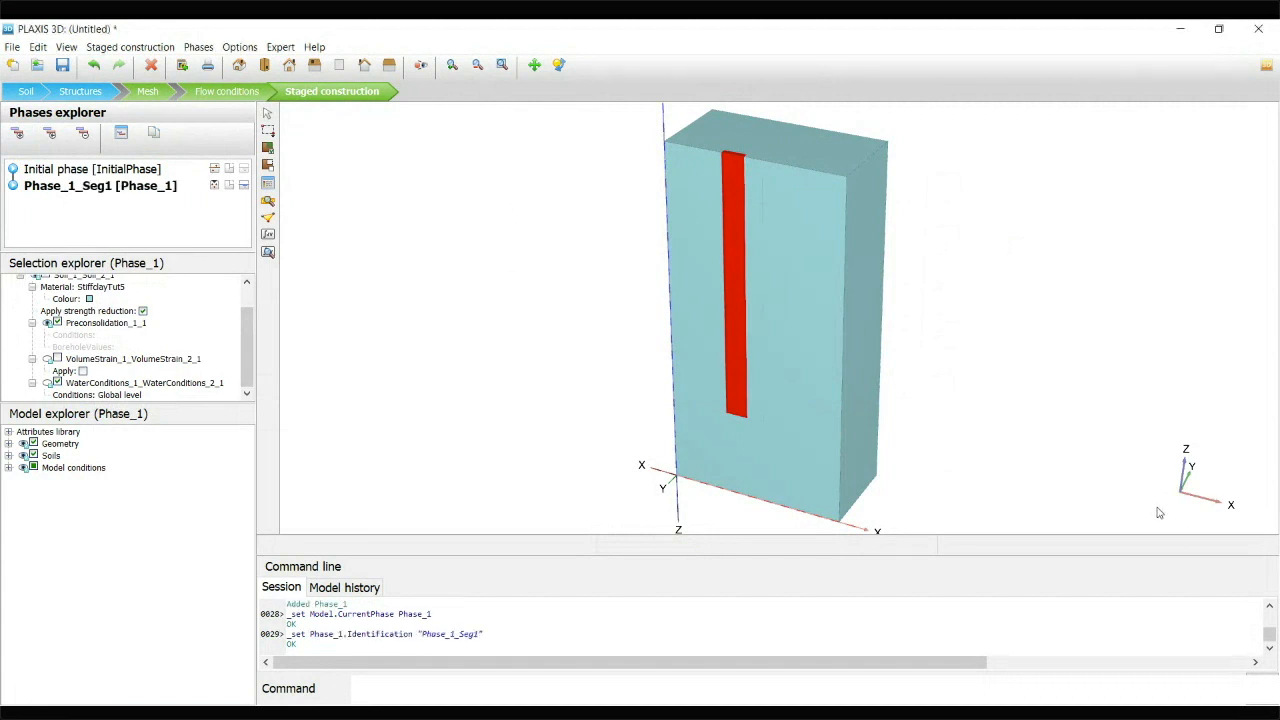
# Deactivate the first trench panel volume in Phase_1_Seg1
pyautogui.doubleClick(107, 189)
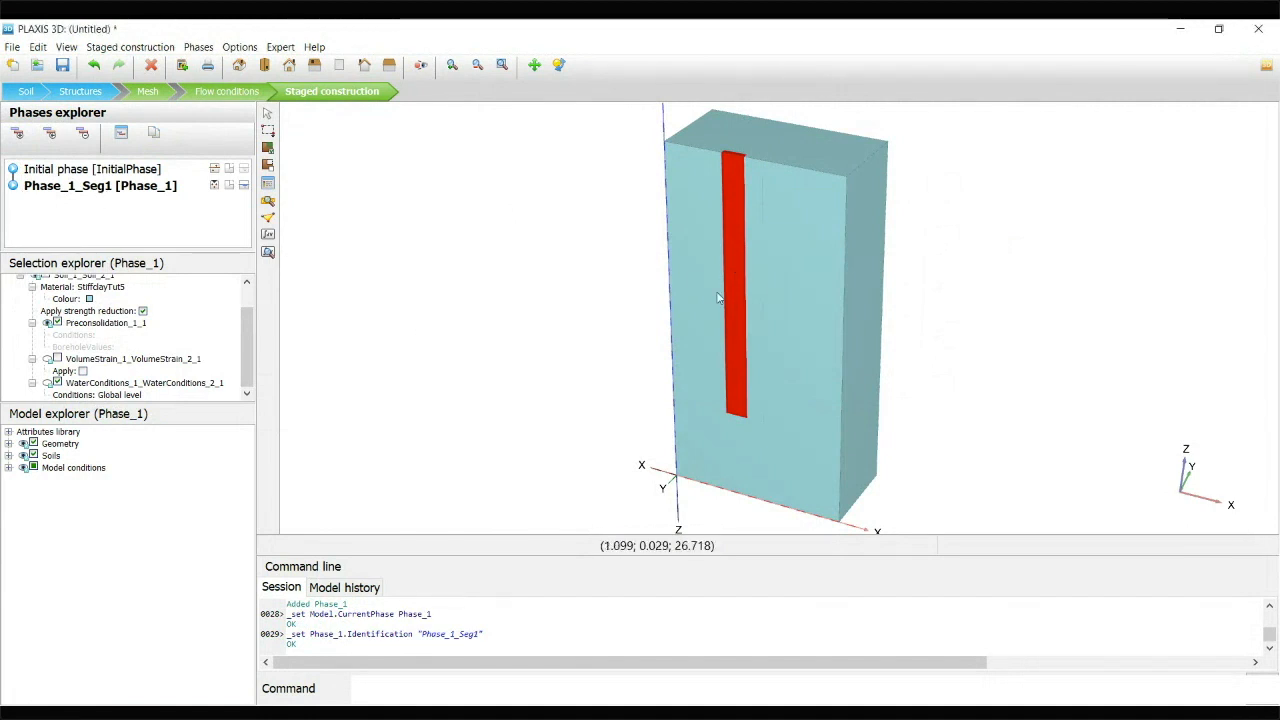
pyautogui.rightClick(744, 268)
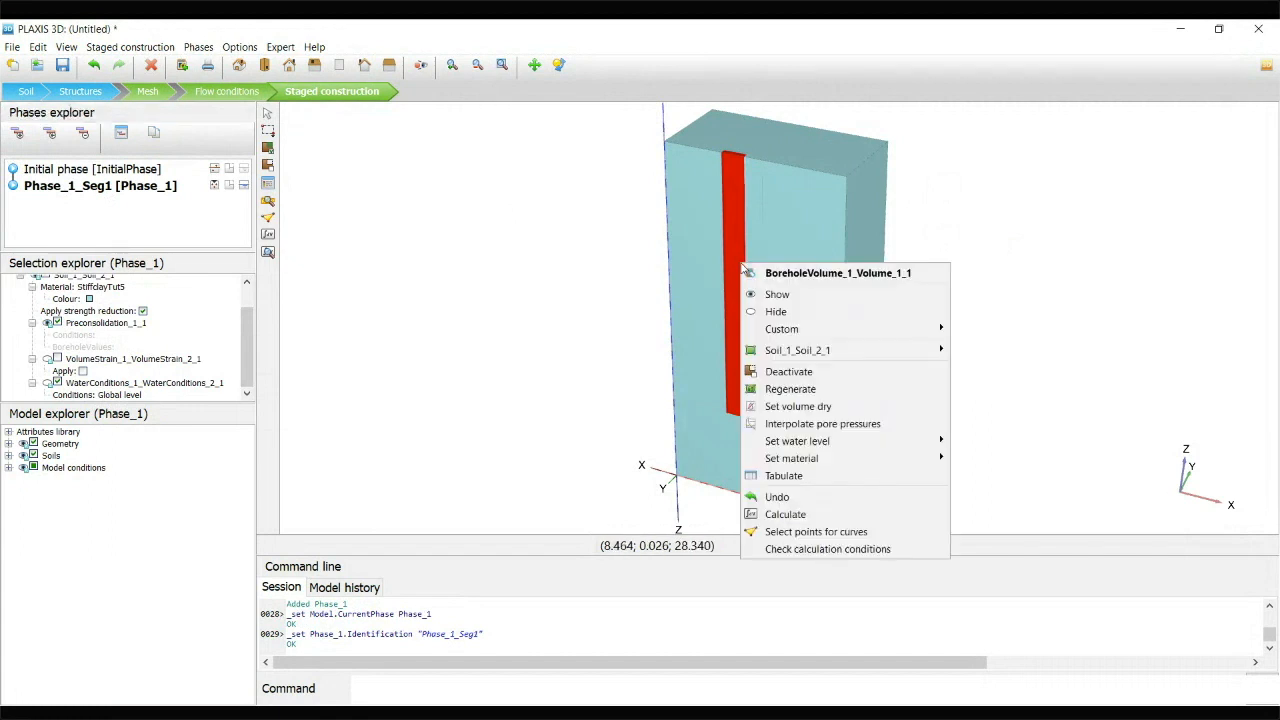
pyautogui.click(800, 376)
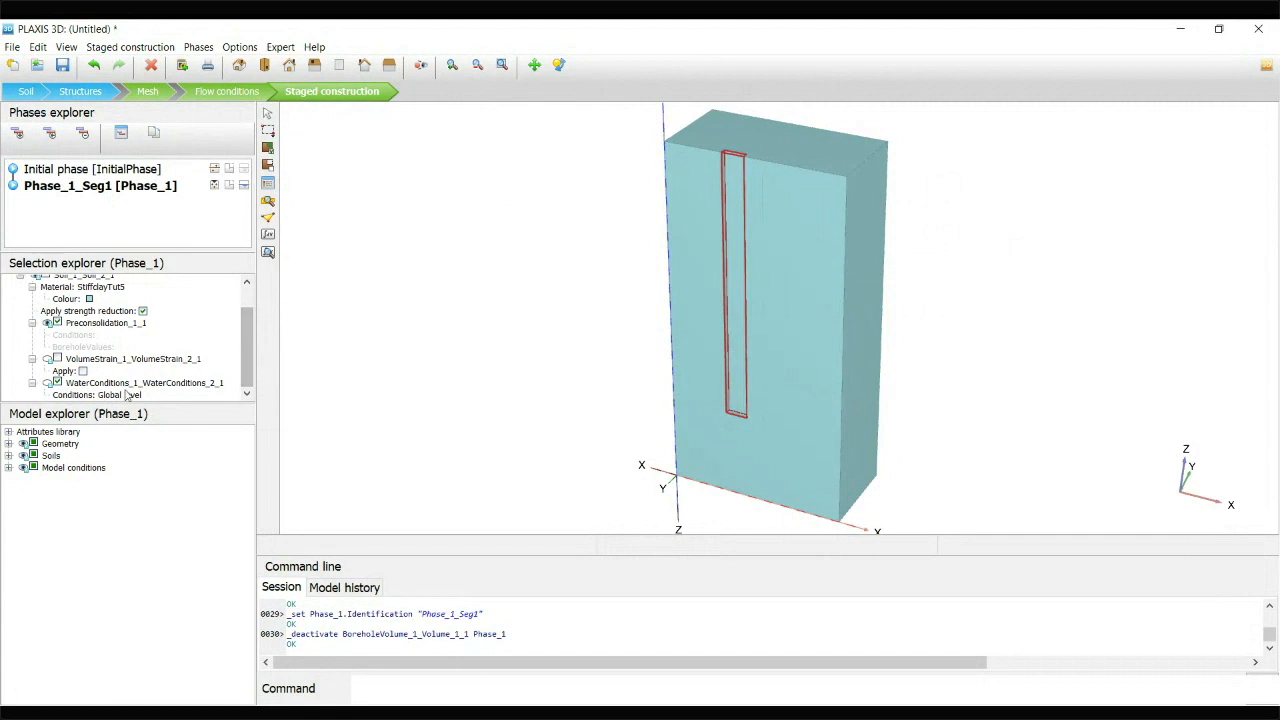
# Change the first panel's water conditions to User-defined and set its reference level zref to 40 m
pyautogui.click(119, 397)
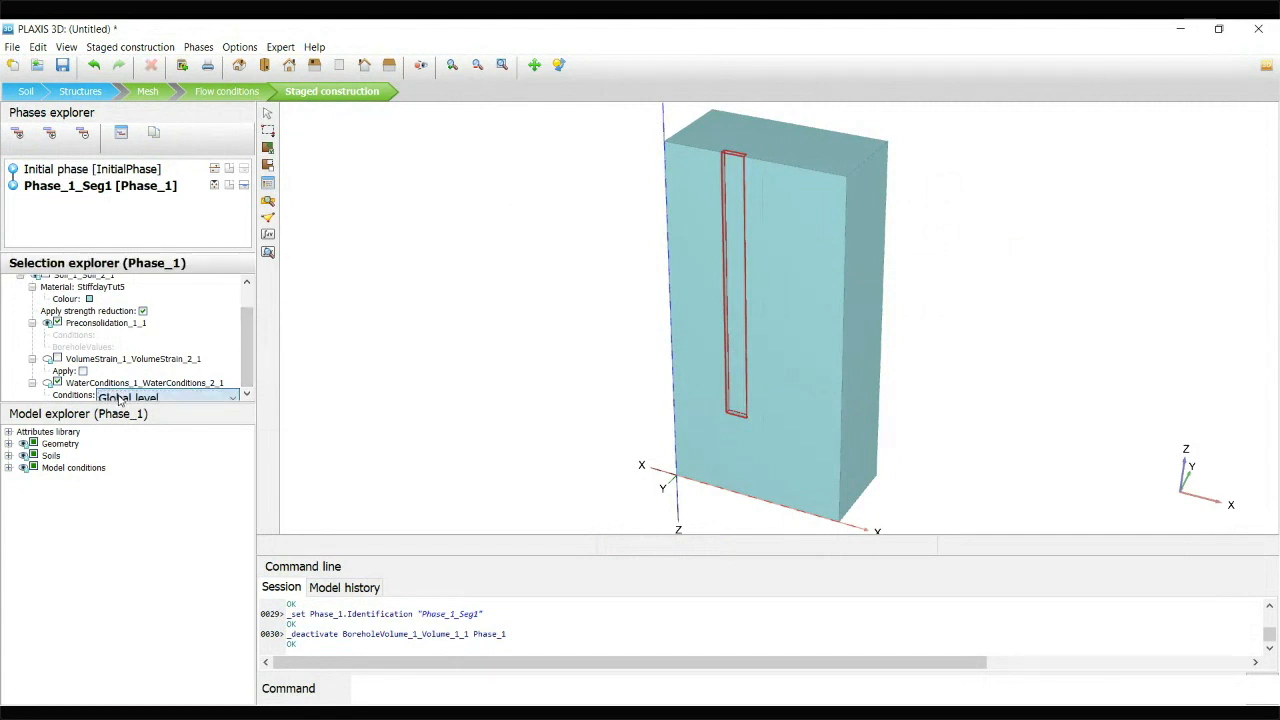
pyautogui.click(155, 463)
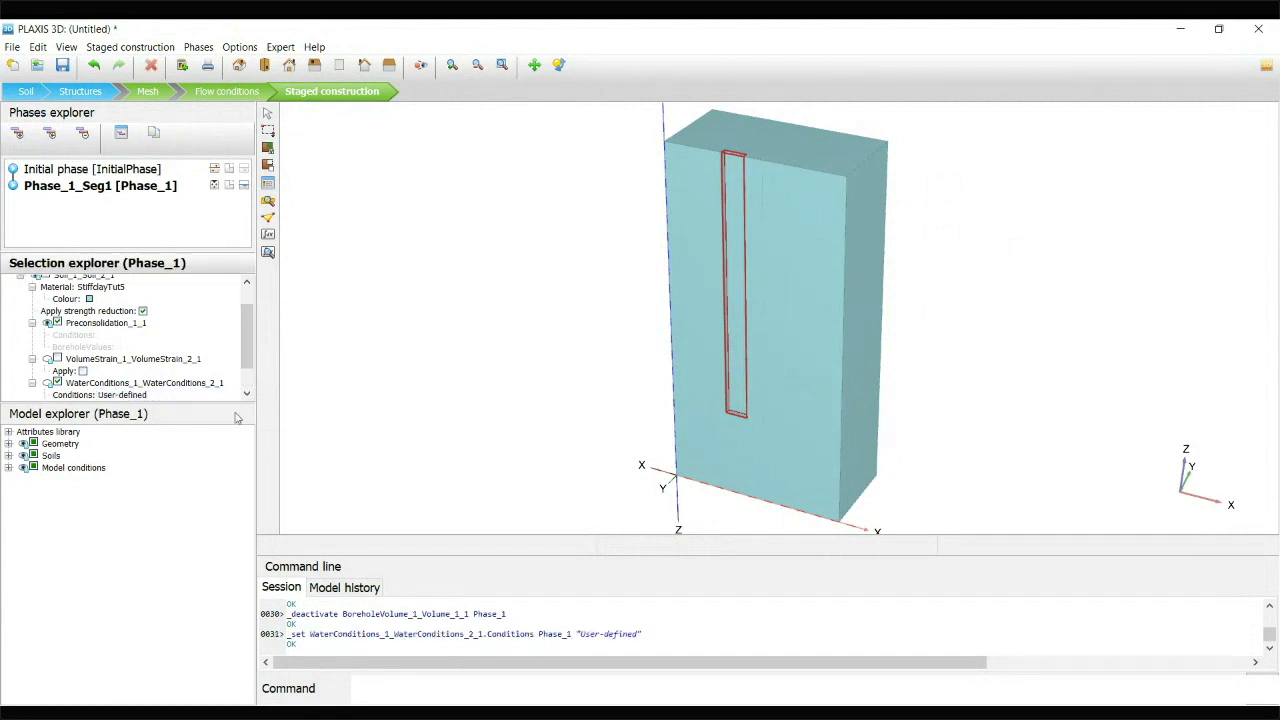
pyautogui.moveTo(250, 339); pyautogui.dragTo(251, 397)
pyautogui.click(184, 372)
pyautogui.write('4')
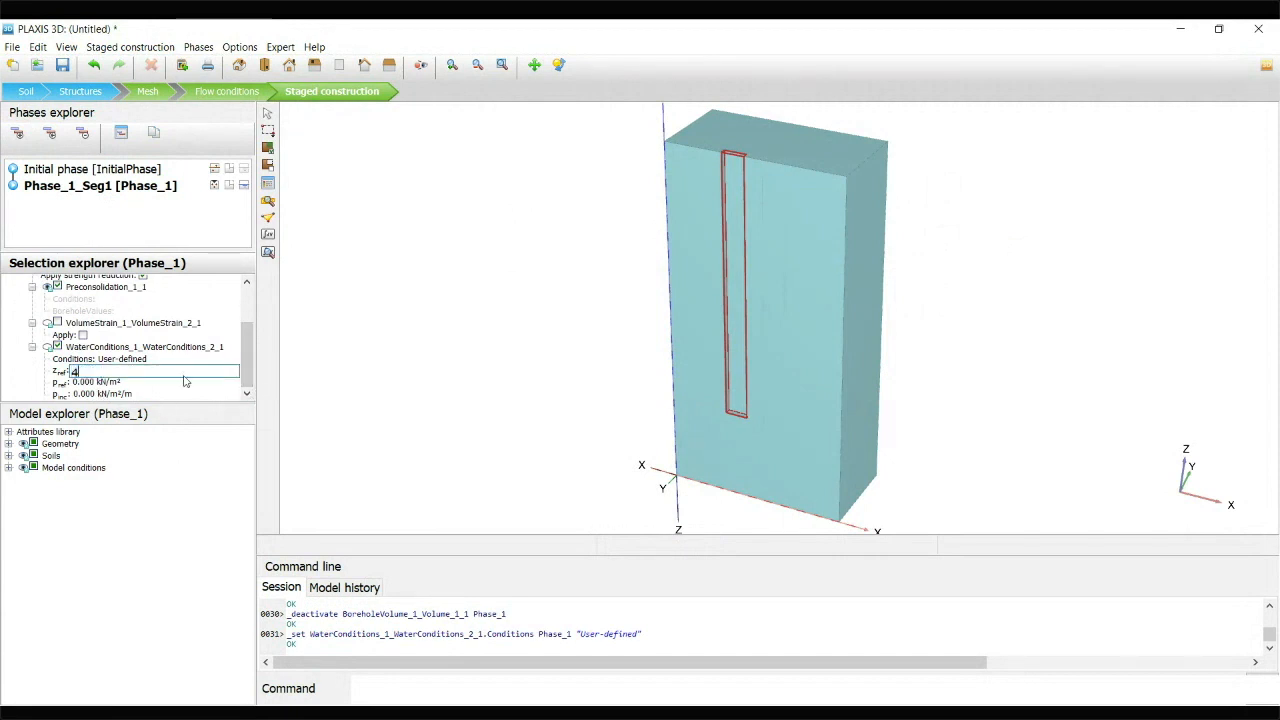
pyautogui.write('0')
pyautogui.press('Return')
# Set the first panel's water pressure increment pinc to -11 kN/m²/m
pyautogui.click(123, 380)
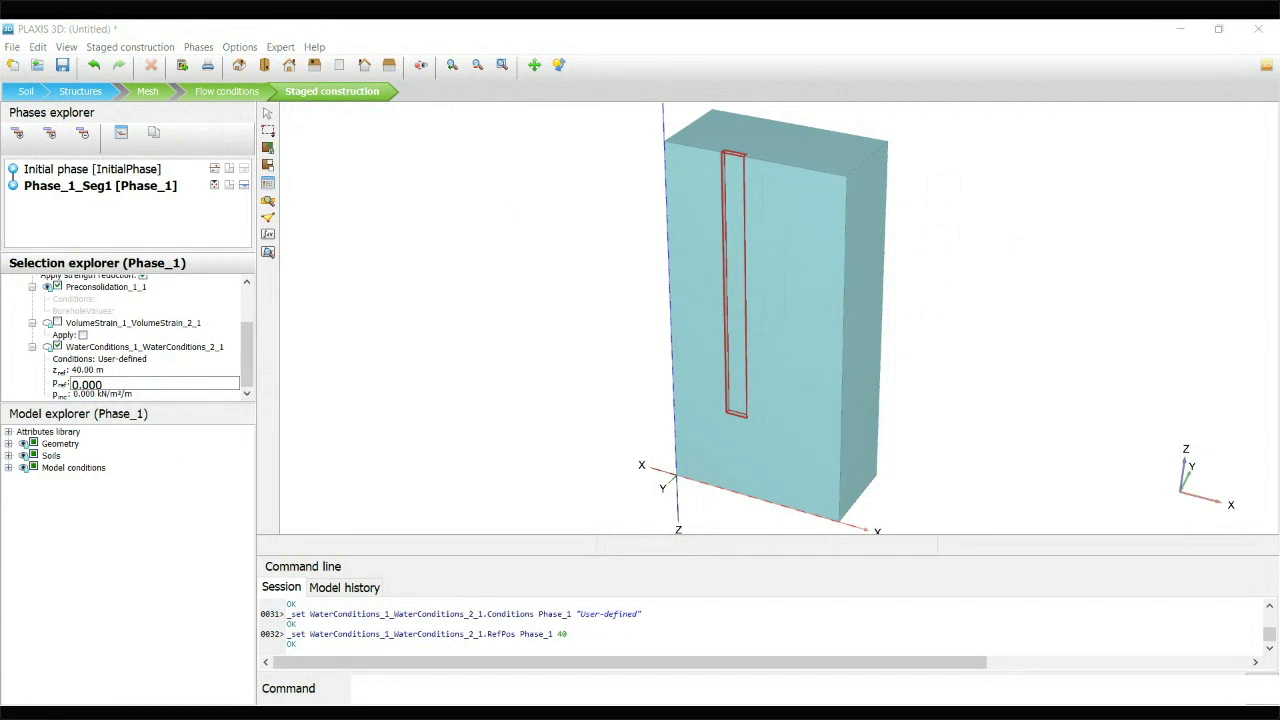
pyautogui.click(84, 398)
pyautogui.click(84, 398)
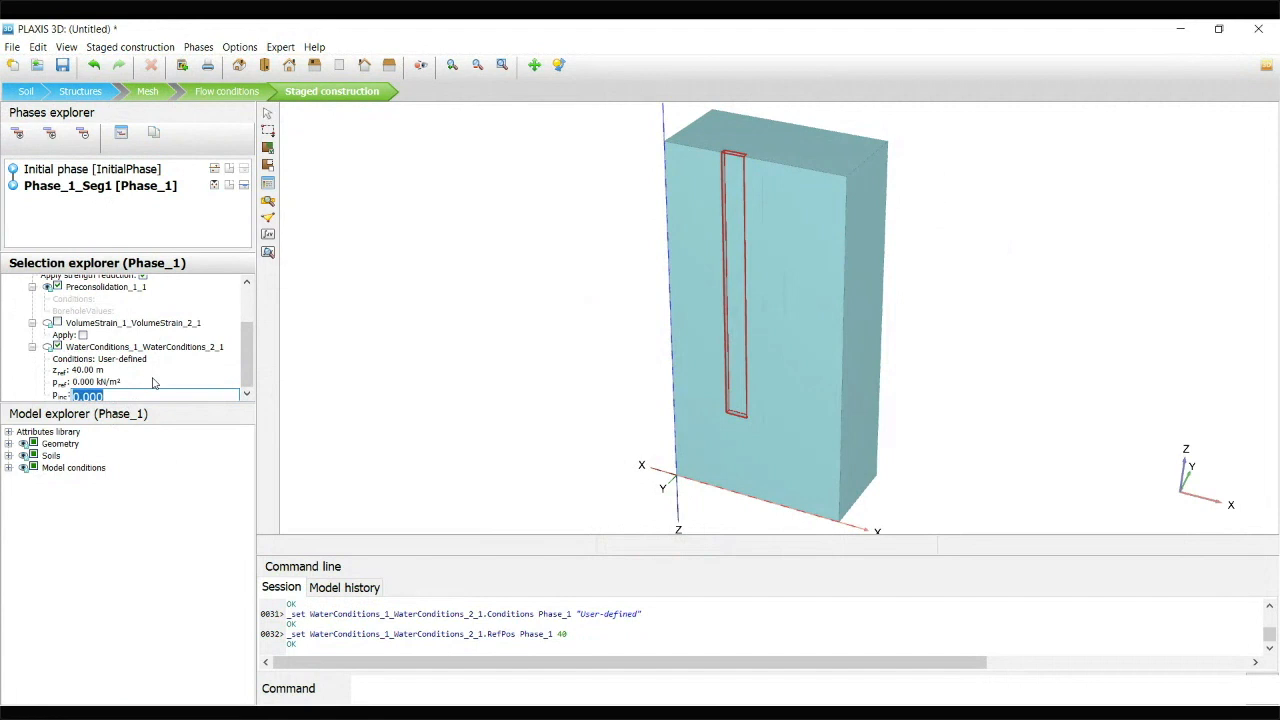
pyautogui.write('-11')
pyautogui.press('Return')
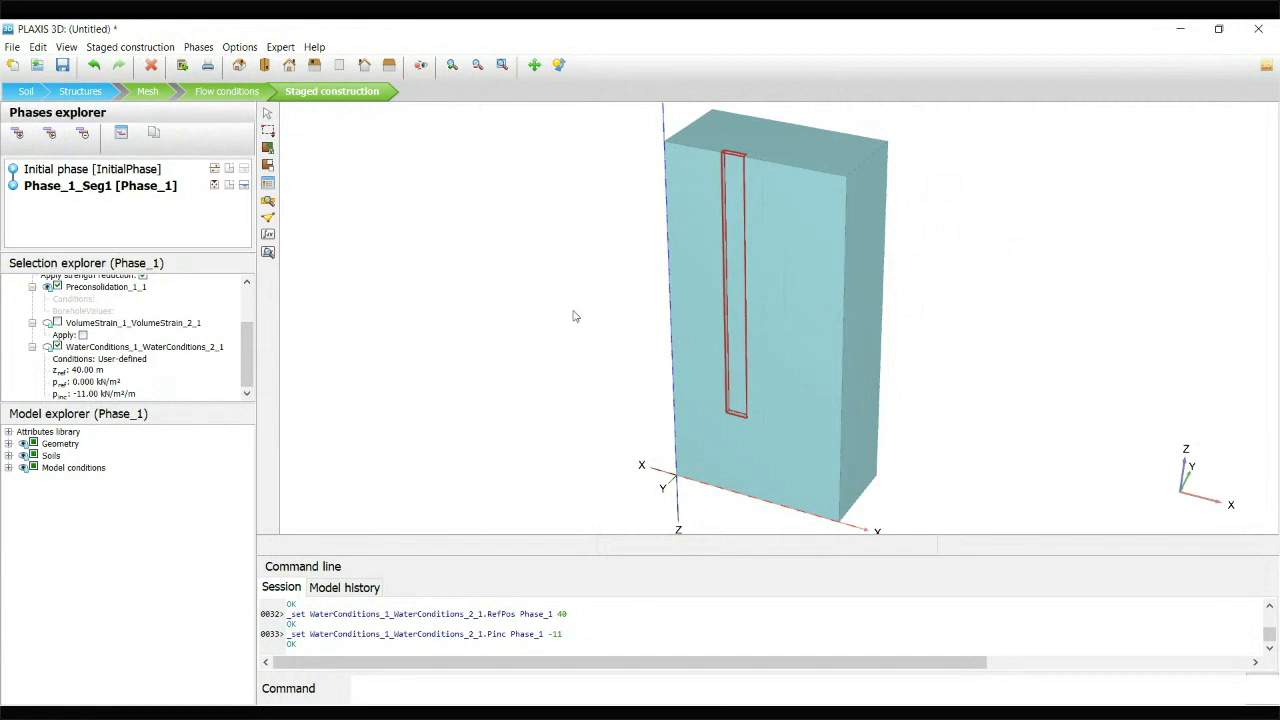
# Add a following phase named Phase_2_Seg2 and deactivate the other outer trench panel volume in it
pyautogui.click(18, 134)
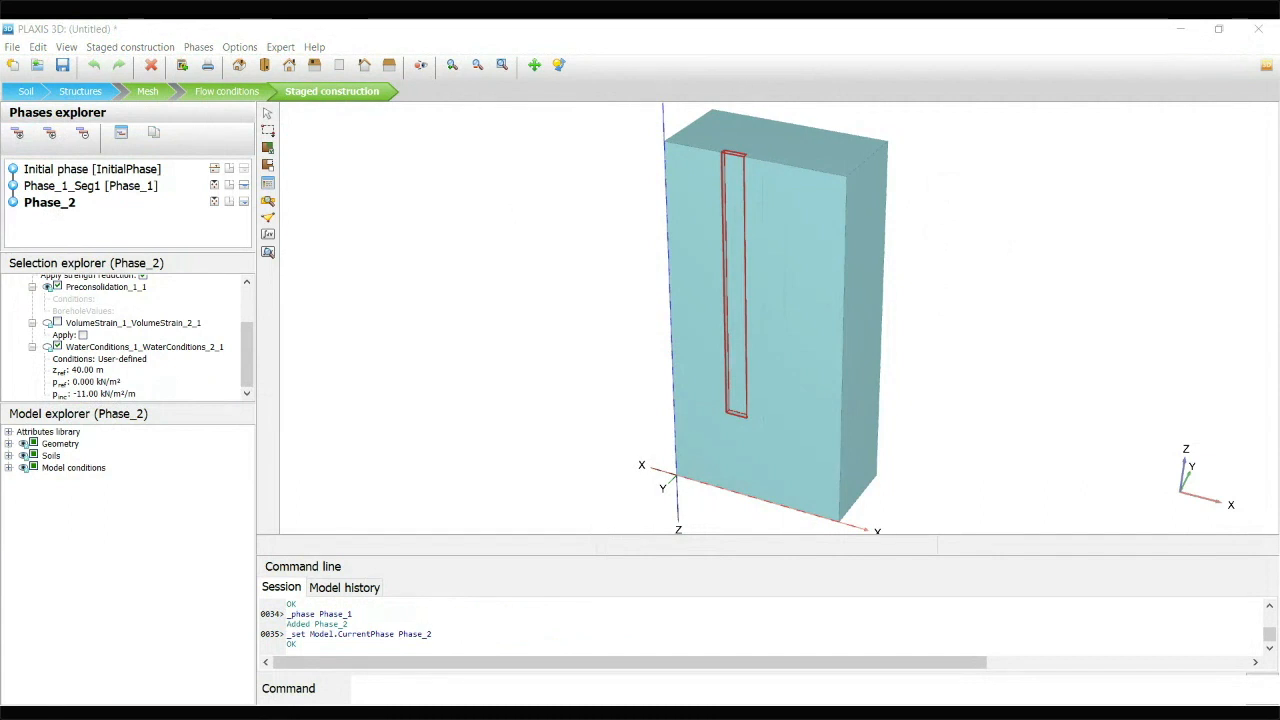
pyautogui.click(1212, 570)
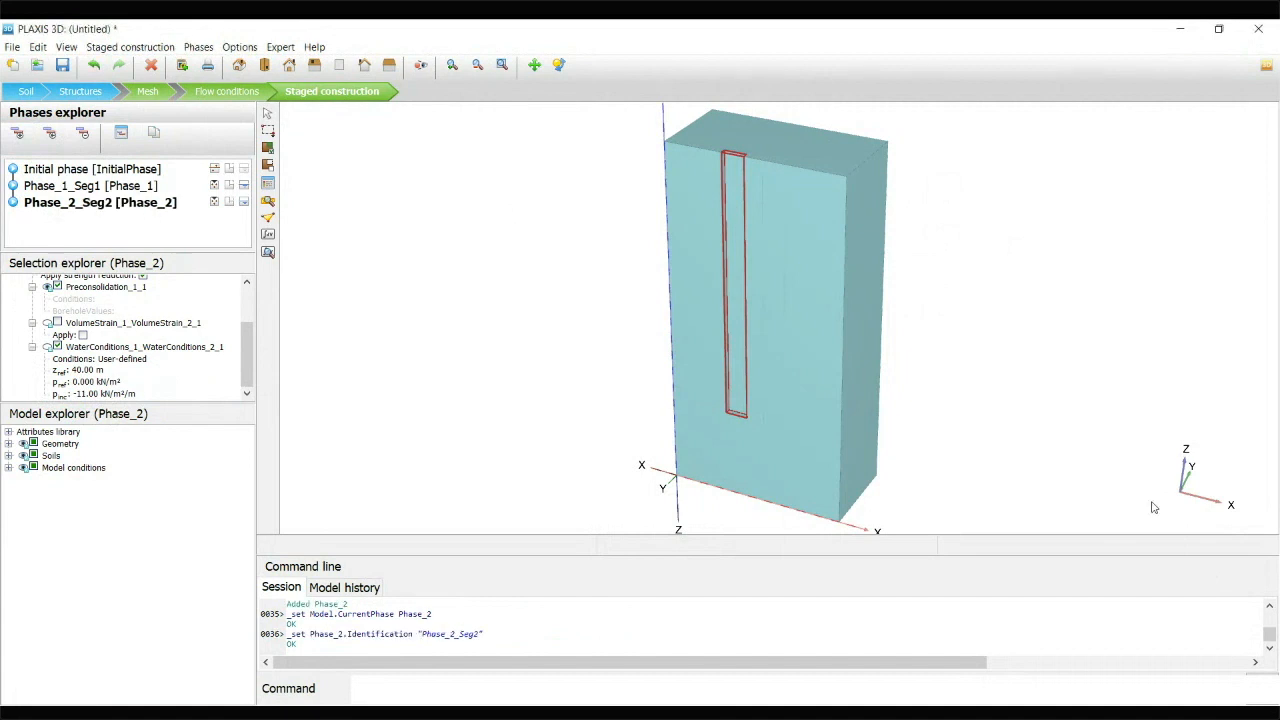
pyautogui.click(770, 266)
pyautogui.rightClick(772, 264)
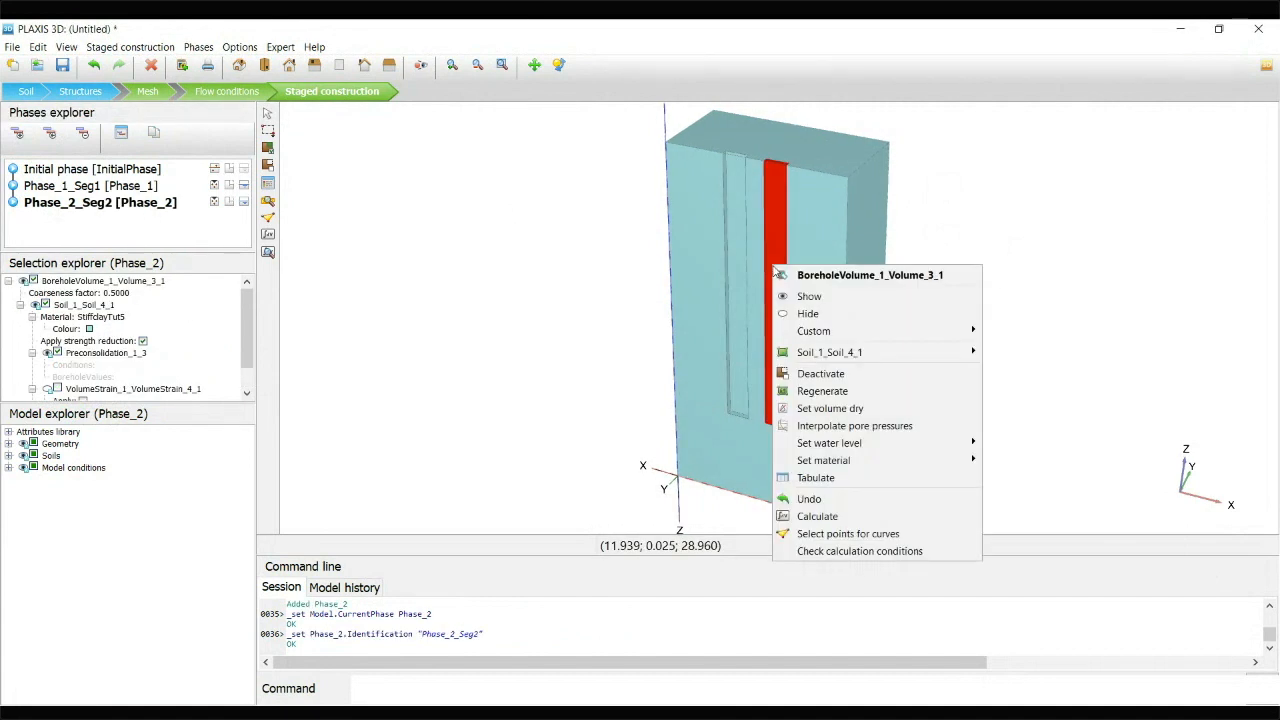
pyautogui.click(821, 373)
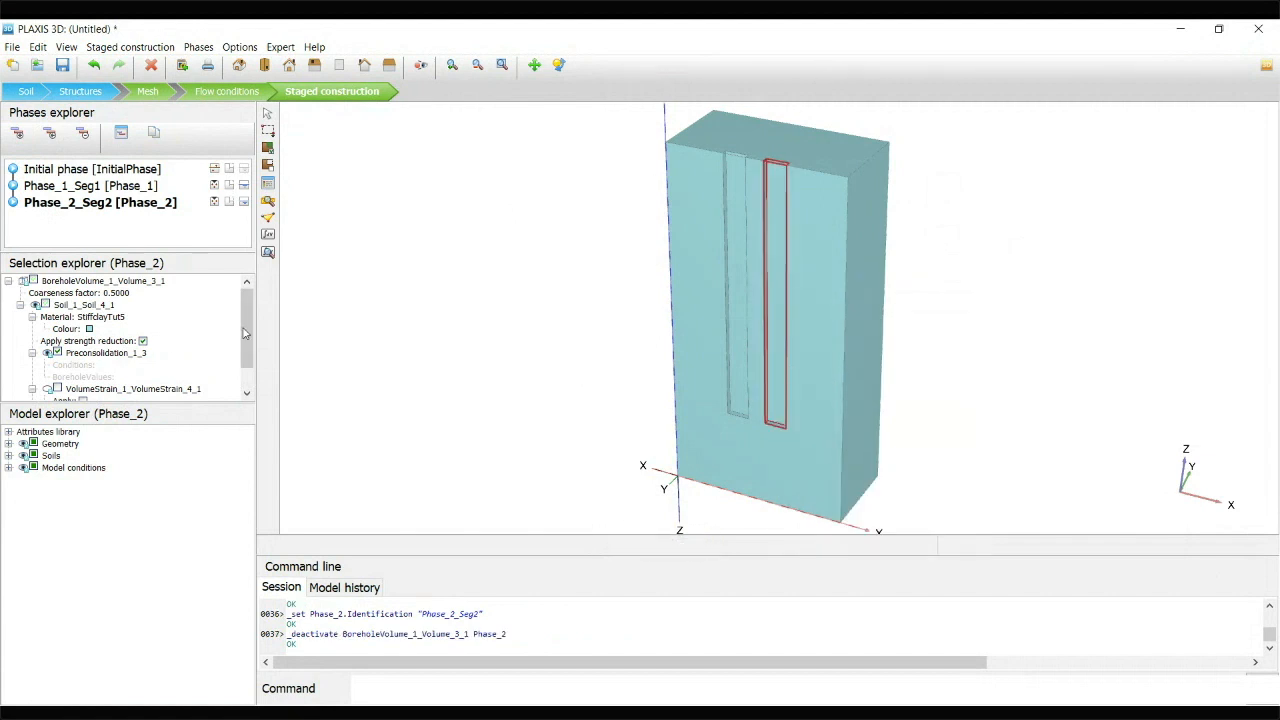
# Change the second excavated panel's water conditions to User-defined and set its reference level zref to 40 m
pyautogui.scroll(-2, 120, 370)
pyautogui.click(137, 396)
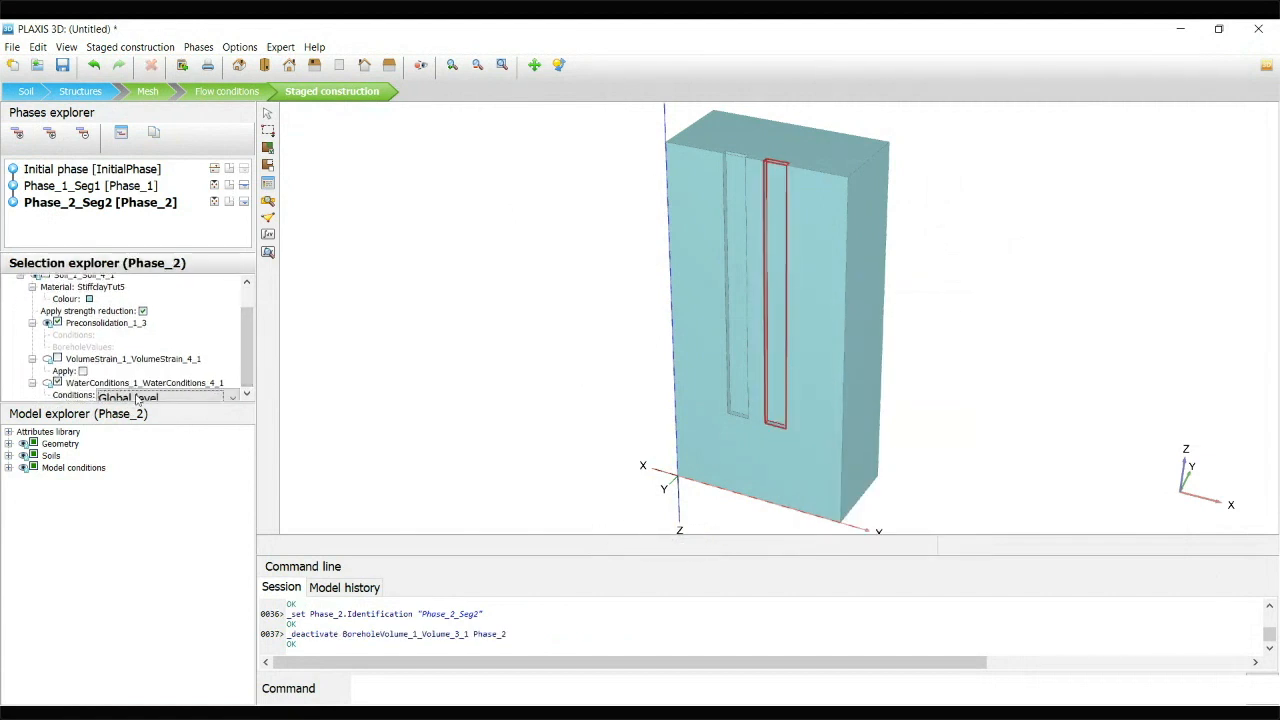
pyautogui.click(155, 465)
pyautogui.moveTo(249, 346); pyautogui.dragTo(248, 369)
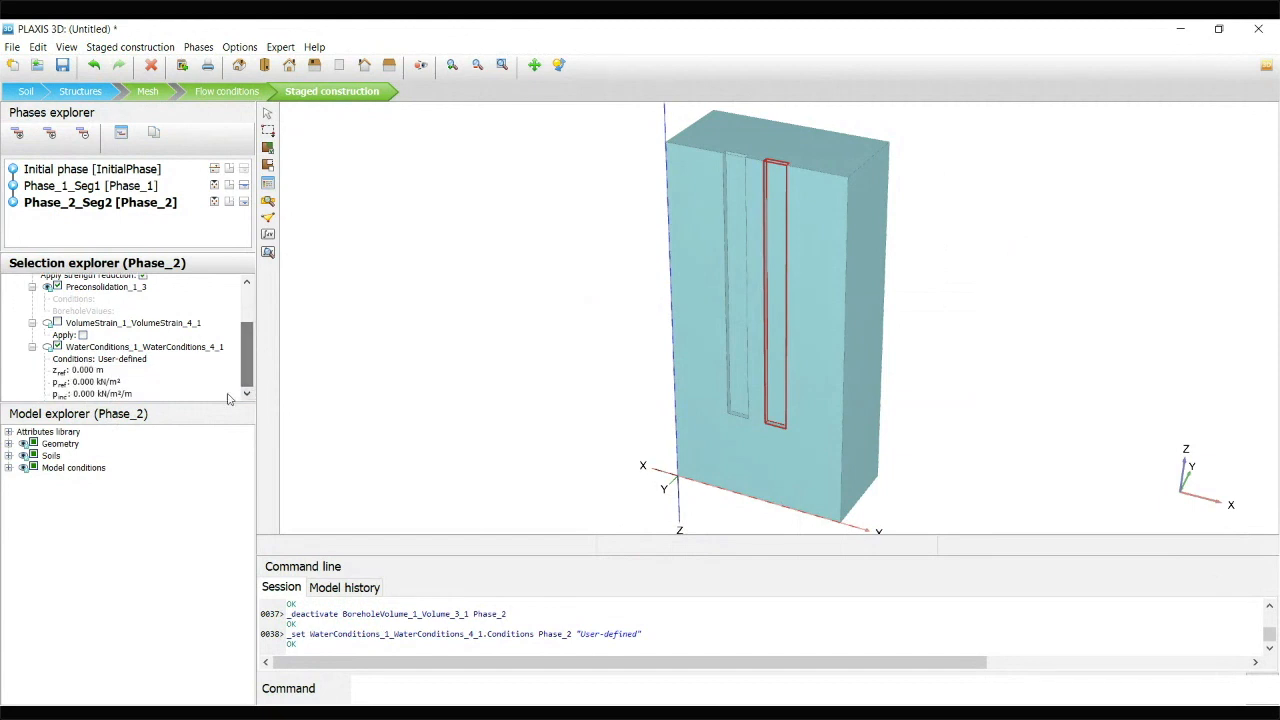
pyautogui.click(88, 372)
pyautogui.write('40')
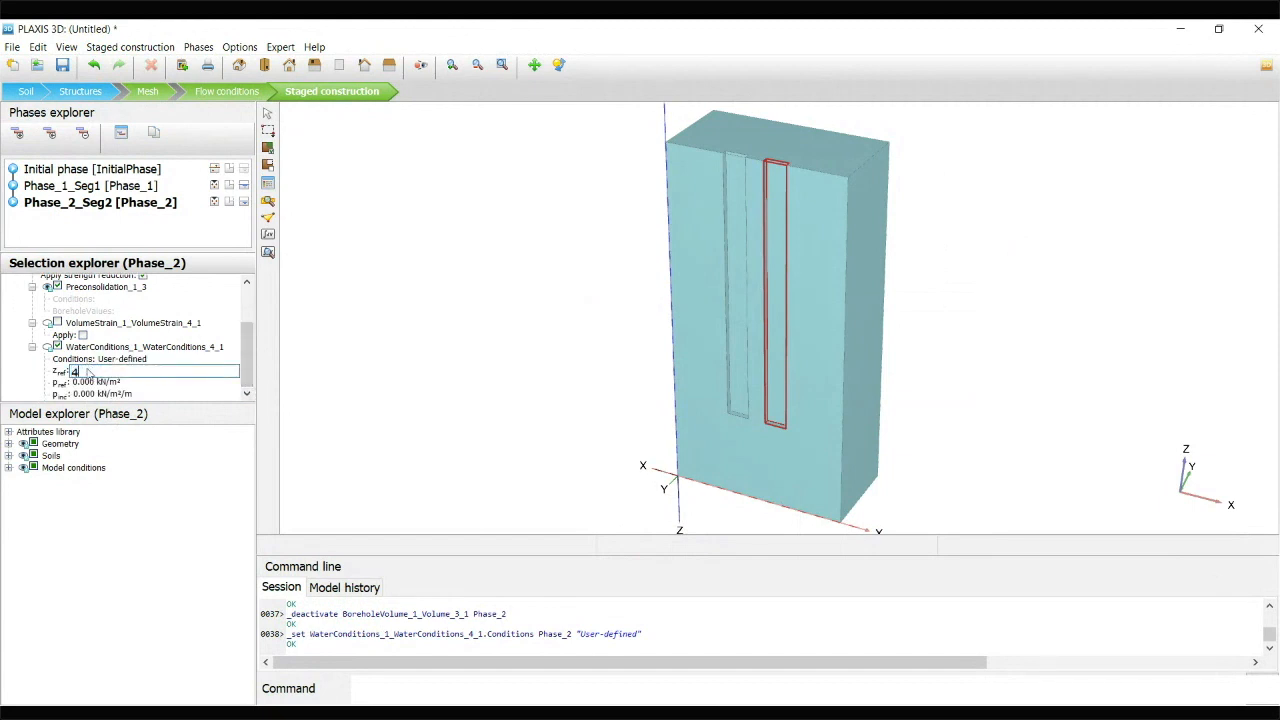
# Set the water pressure increment pinc of the panel excavated in Phase_2_Seg2 to -11 kN/m²/m
pyautogui.click(88, 395)
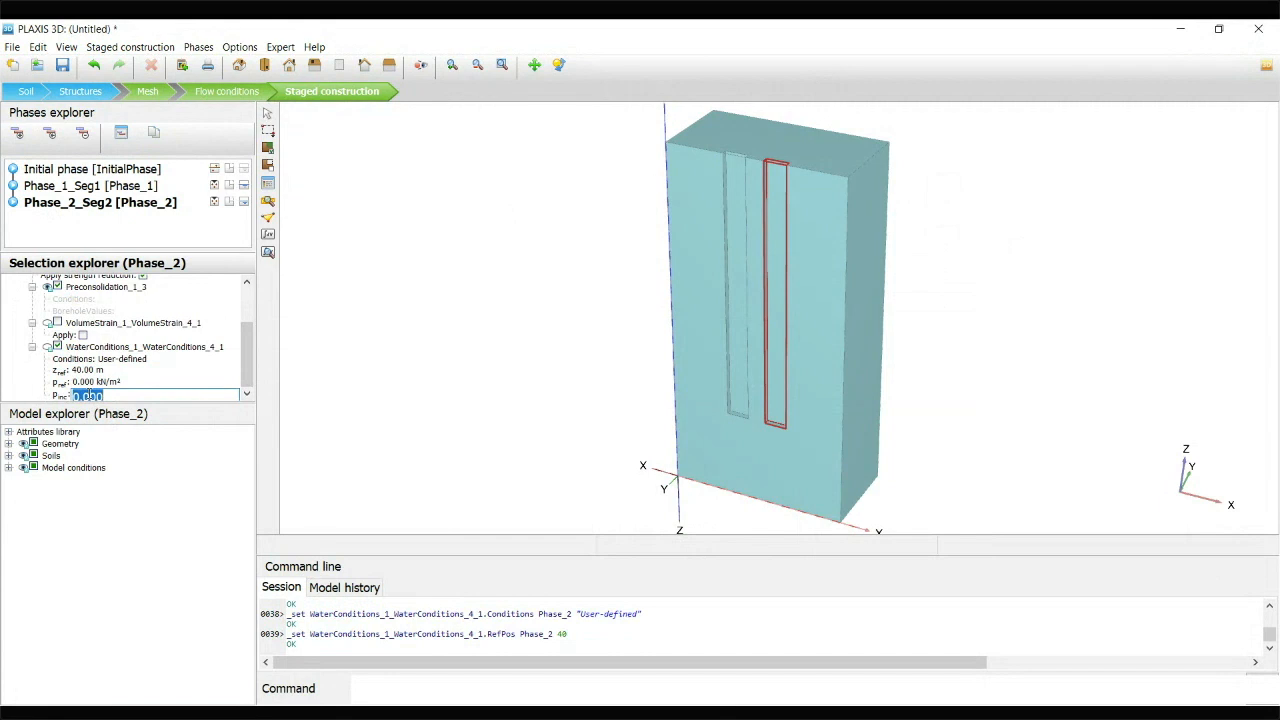
pyautogui.write('-11')
pyautogui.press('Return')
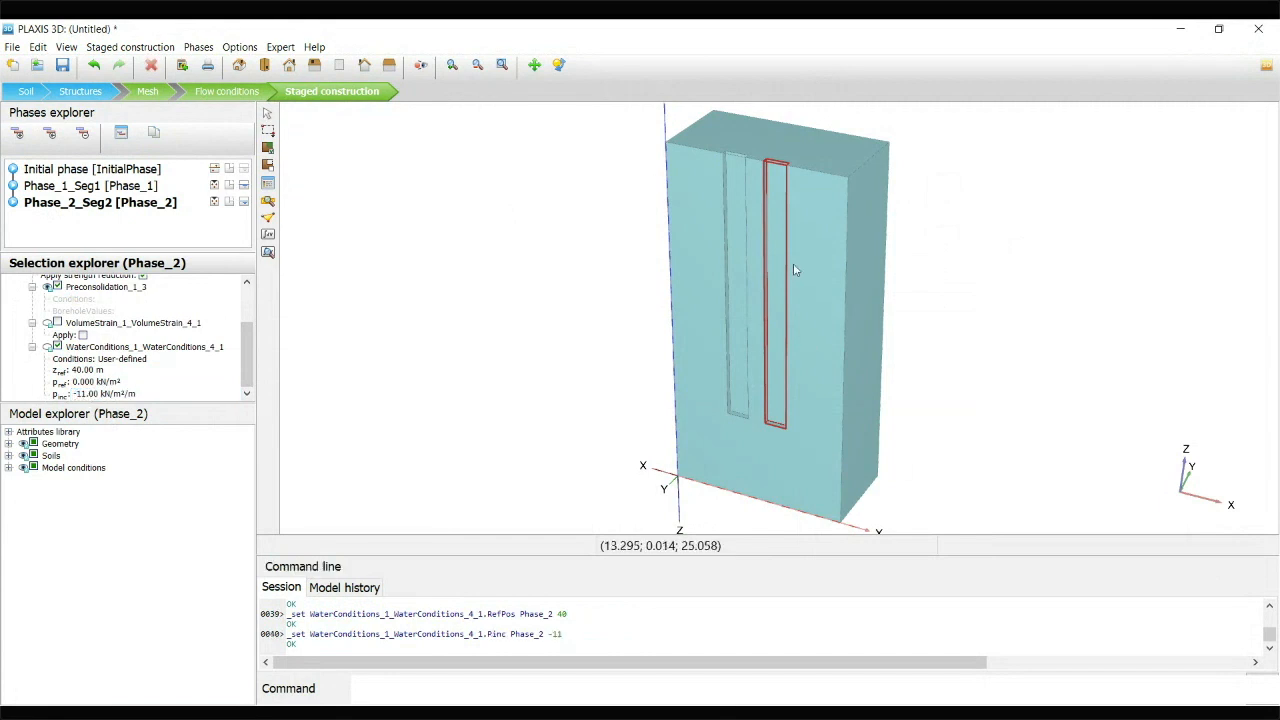
# Add a following phase named Phase_3_Seg3 and deactivate the middle trench panel volume in it
pyautogui.click(19, 134)
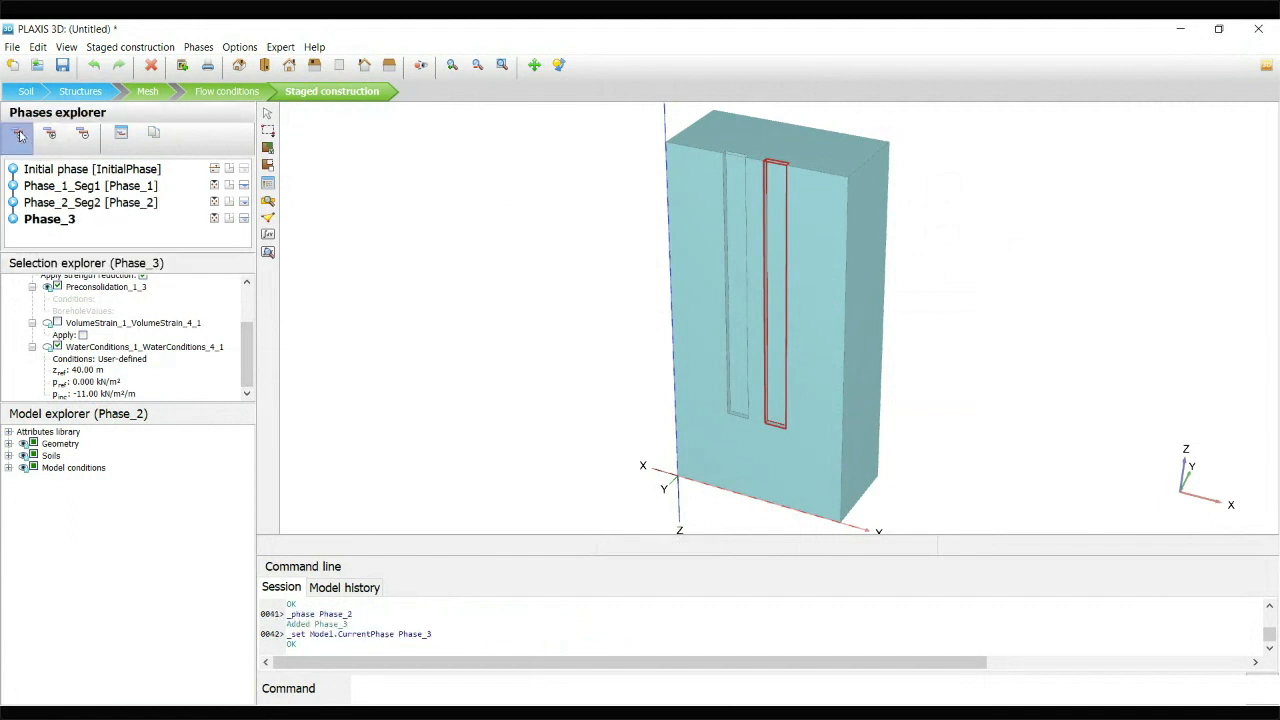
pyautogui.doubleClick(56, 223)
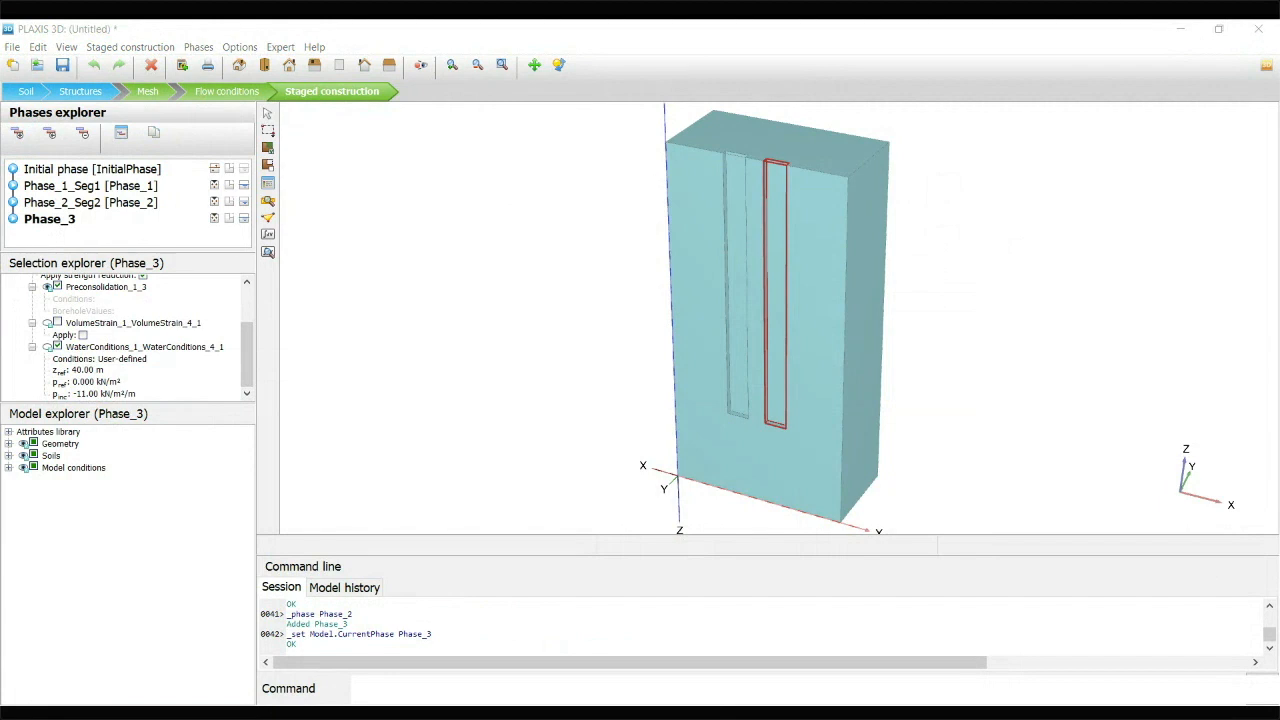
pyautogui.press('Return')
pyautogui.click(754, 212)
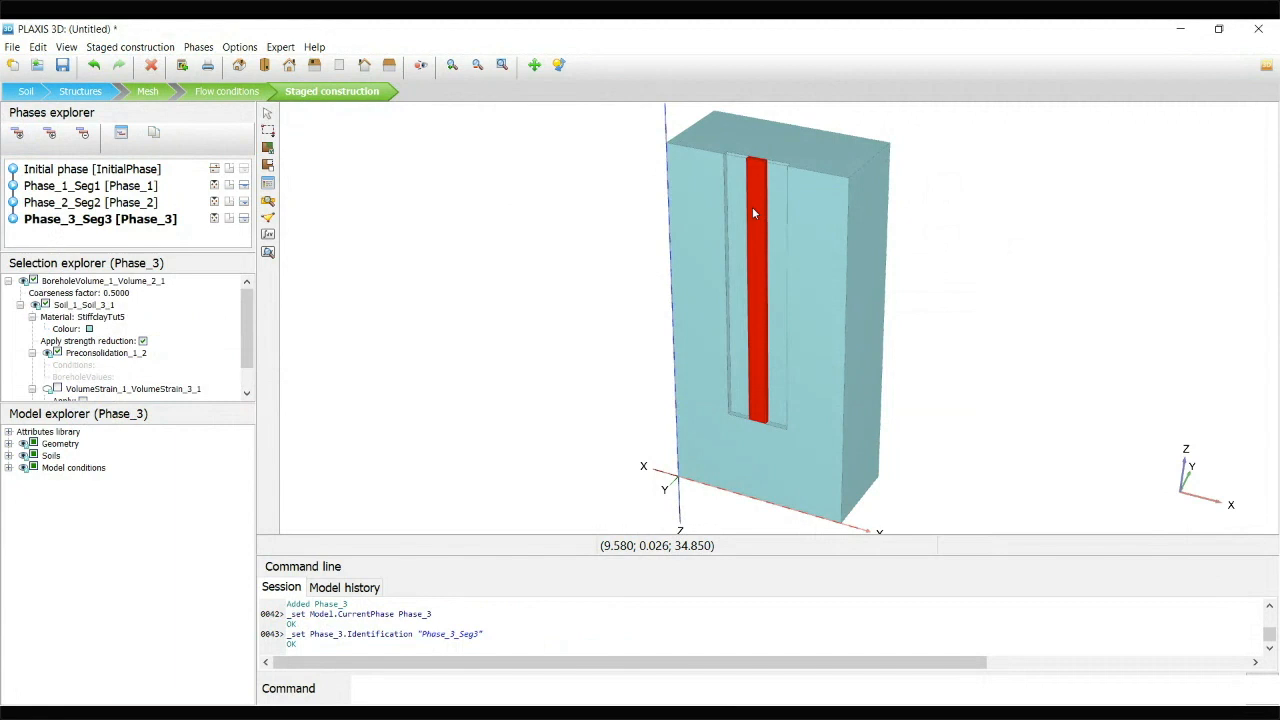
pyautogui.rightClick(755, 206)
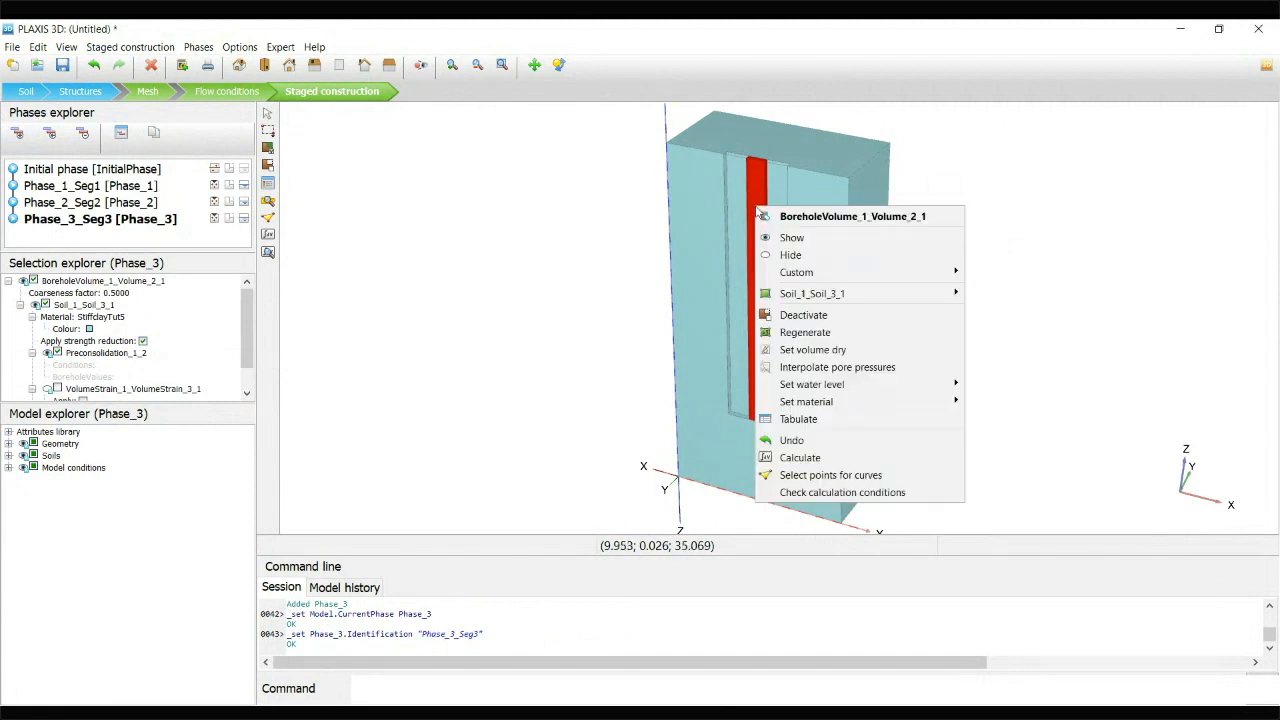
pyautogui.click(797, 317)
# Change the middle panel's water conditions to User-defined and set its reference level zref to 40 m
pyautogui.scroll(-1, 251, 334)
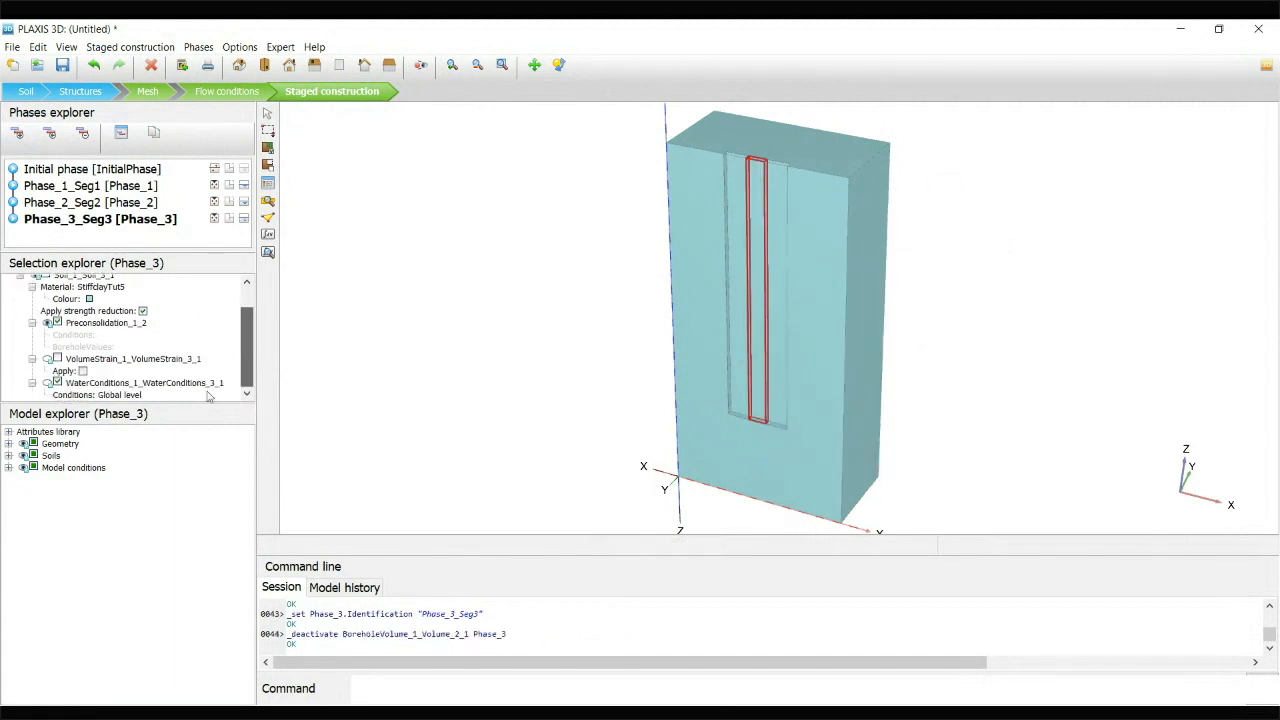
pyautogui.click(136, 395)
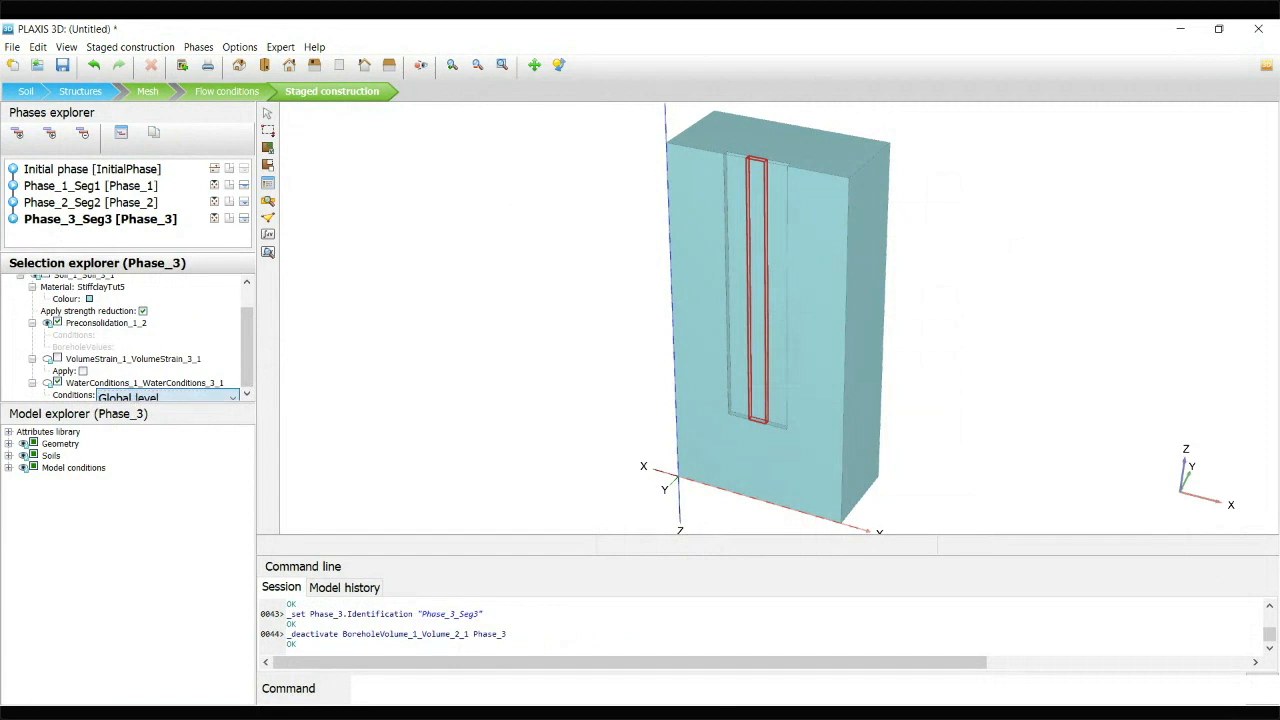
pyautogui.click(140, 472)
pyautogui.scroll(-1, 77, 368)
pyautogui.click(76, 369)
pyautogui.write('40')
pyautogui.press('Return')
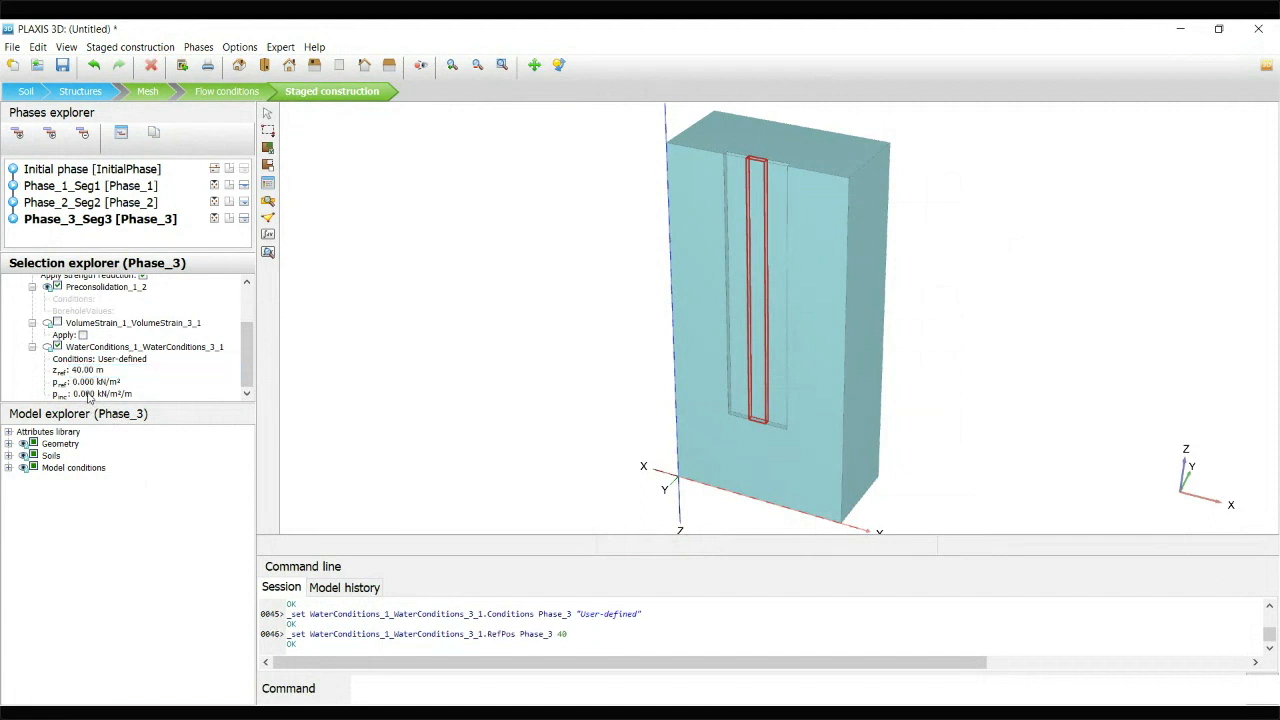
# Set the middle panel's water pressure increment pinc to -11 kN/m²/m
pyautogui.click(90, 395)
pyautogui.write('-11')
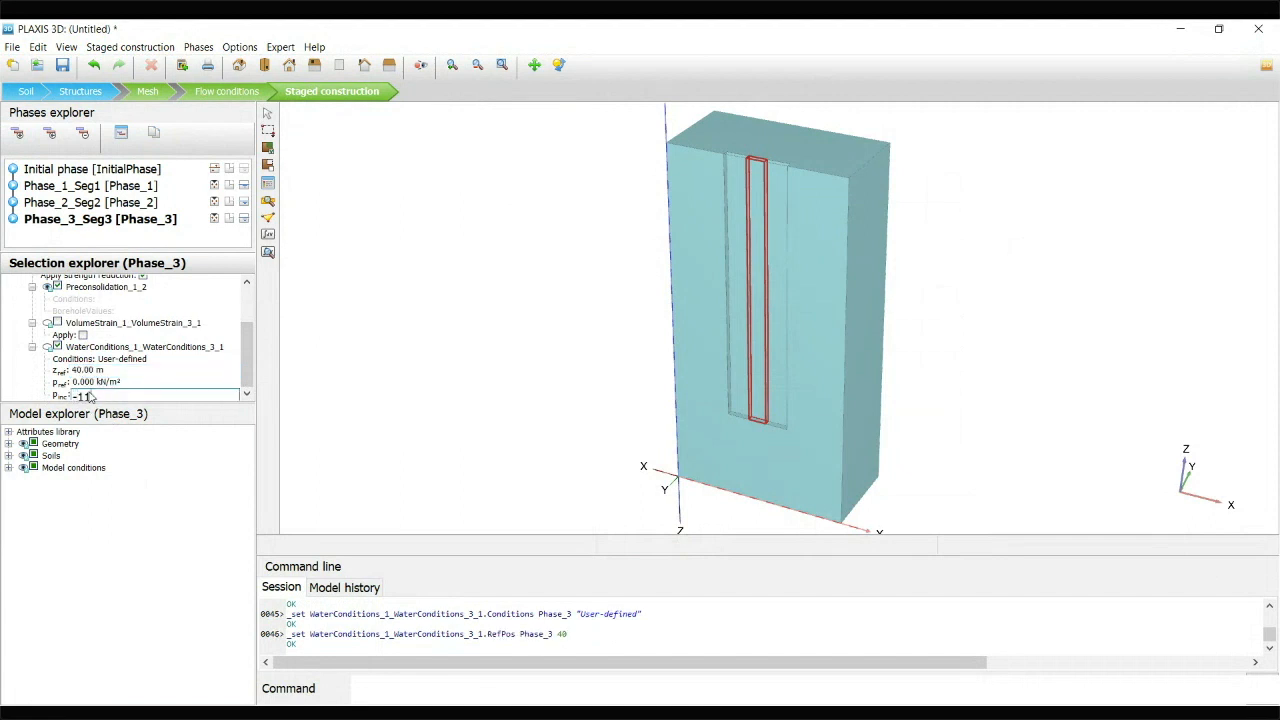
pyautogui.press('Return')
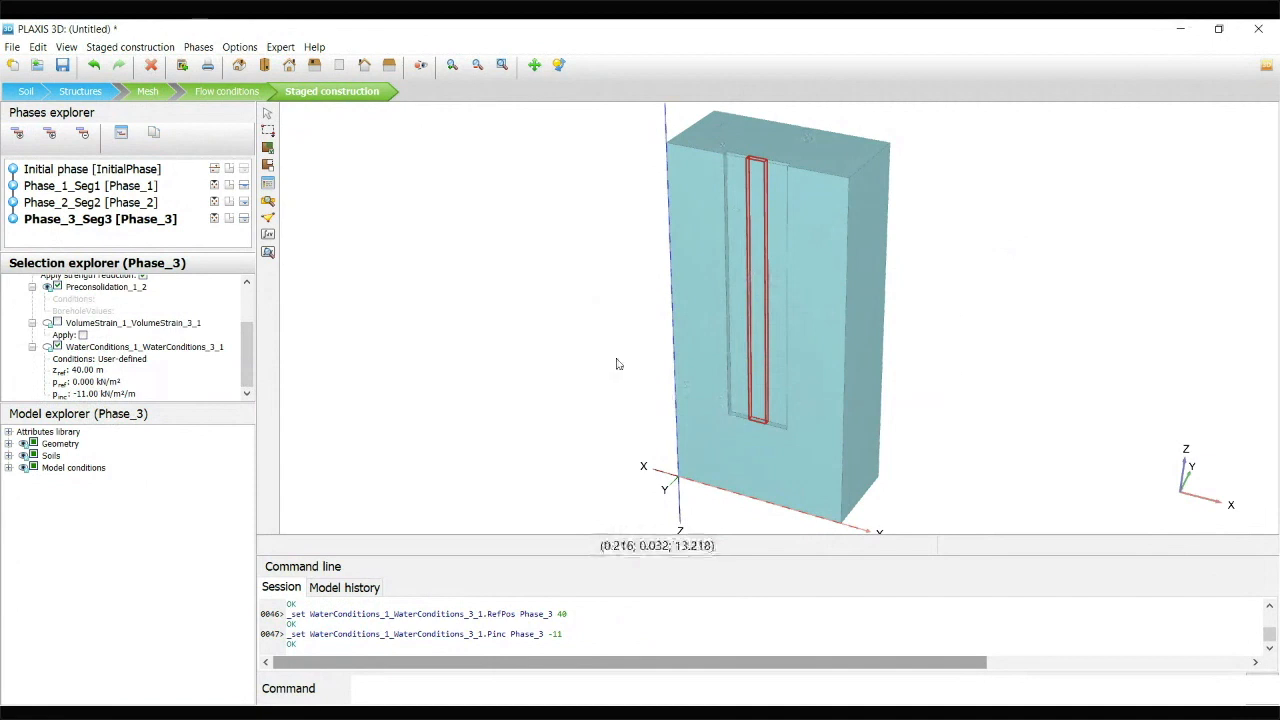
# Add another calculation phase after Phase_3_Seg3 and name it Phase_4_Freshconcrete
pyautogui.click(16, 132)
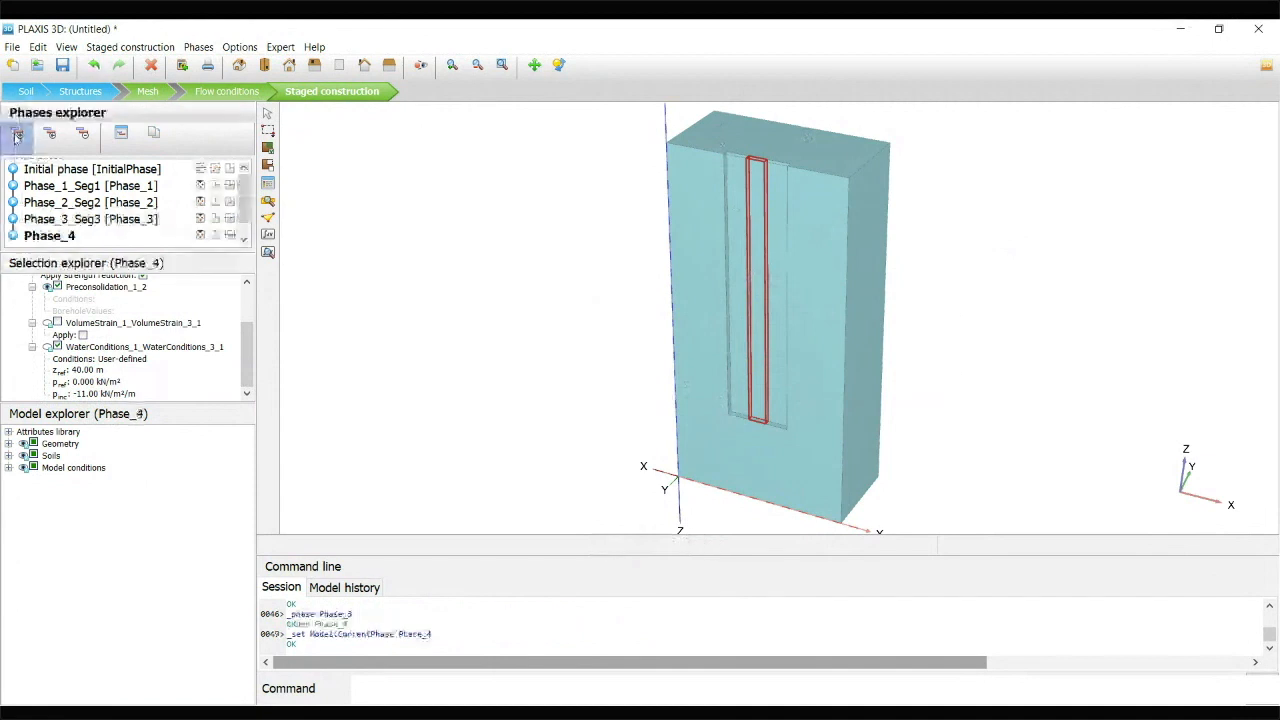
pyautogui.doubleClick(62, 241)
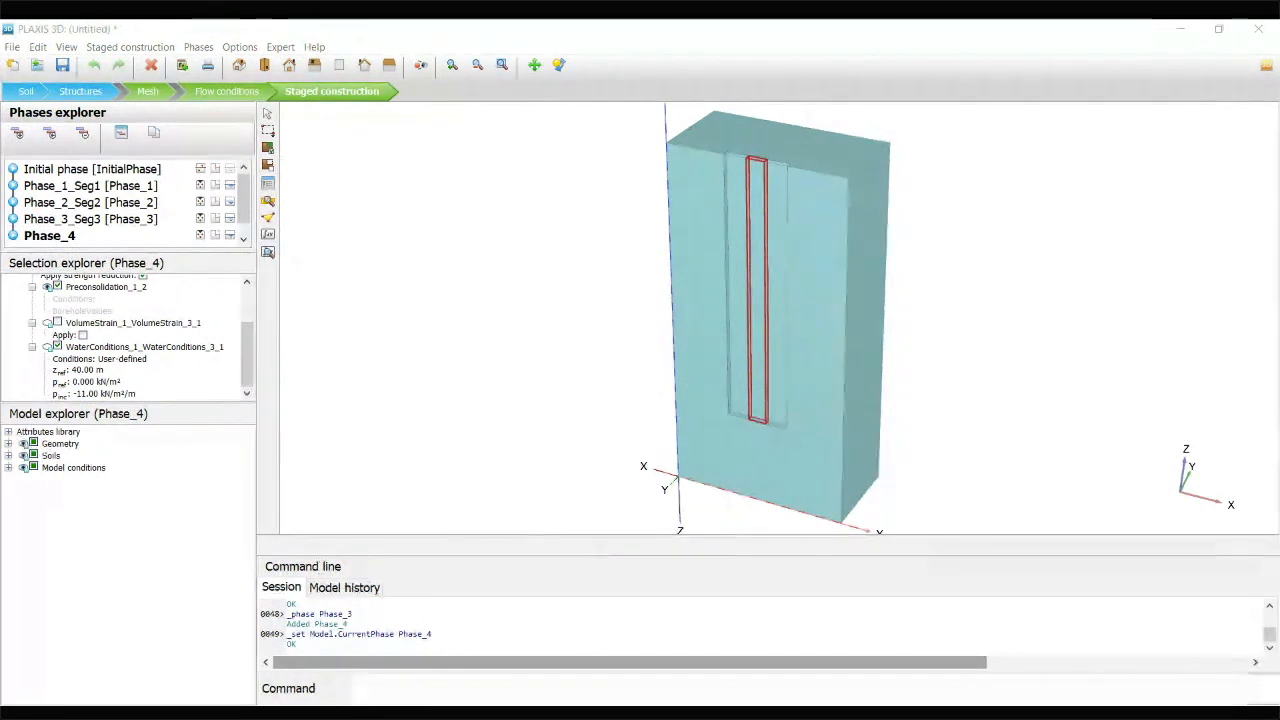
pyautogui.click(634, 278)
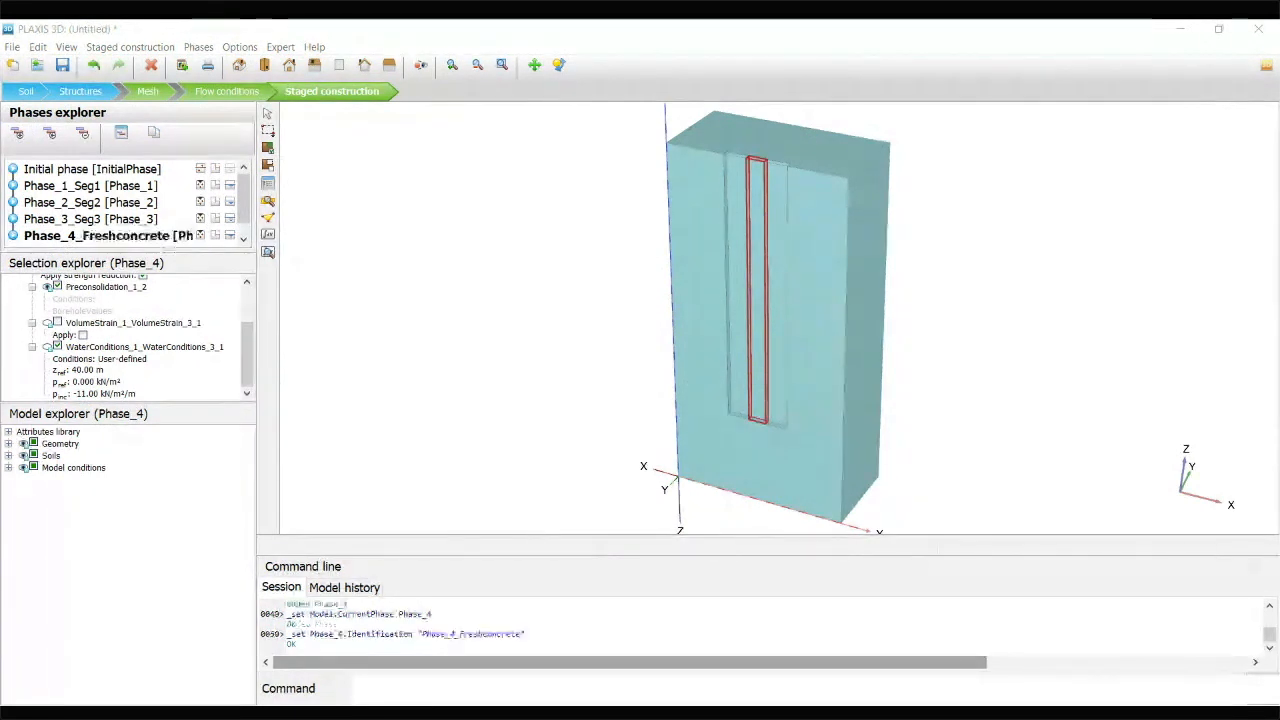
# Select all three trench panel volumes in Phase_4_Freshconcrete and set their water pressure increment pinc to -24 kN/m²/m
pyautogui.click(268, 131)
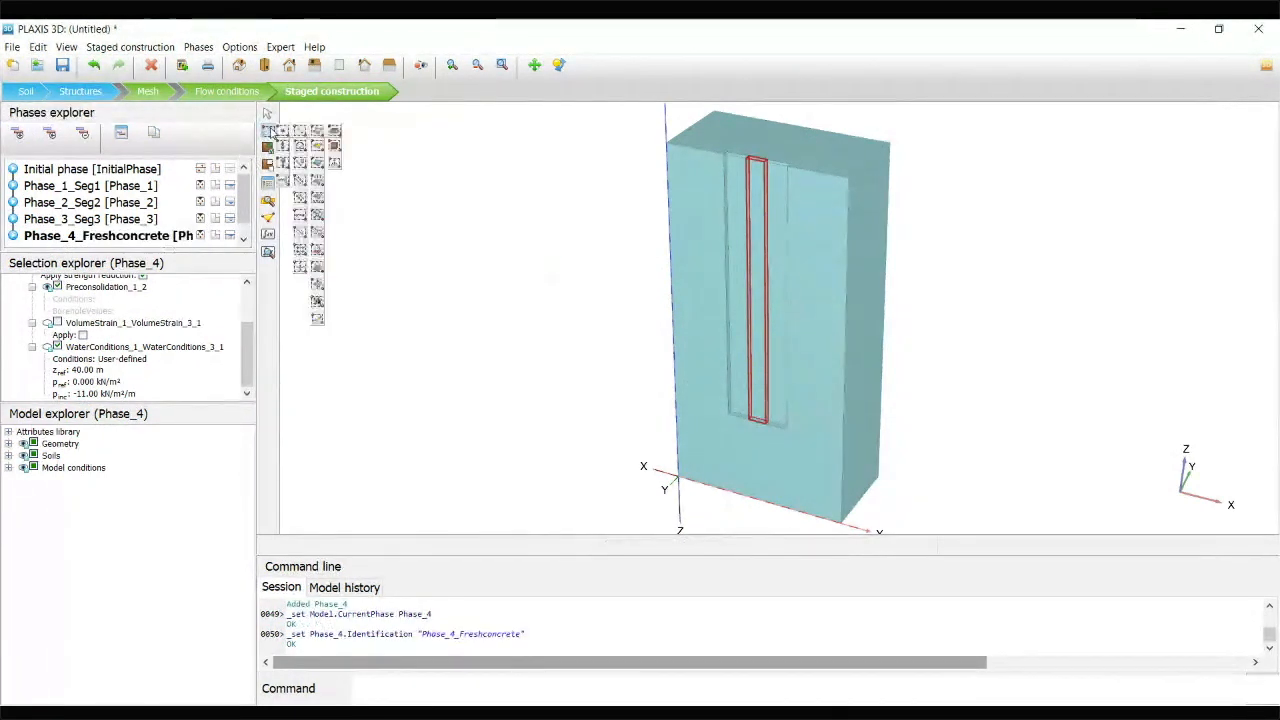
pyautogui.click(335, 131)
pyautogui.click(702, 143)
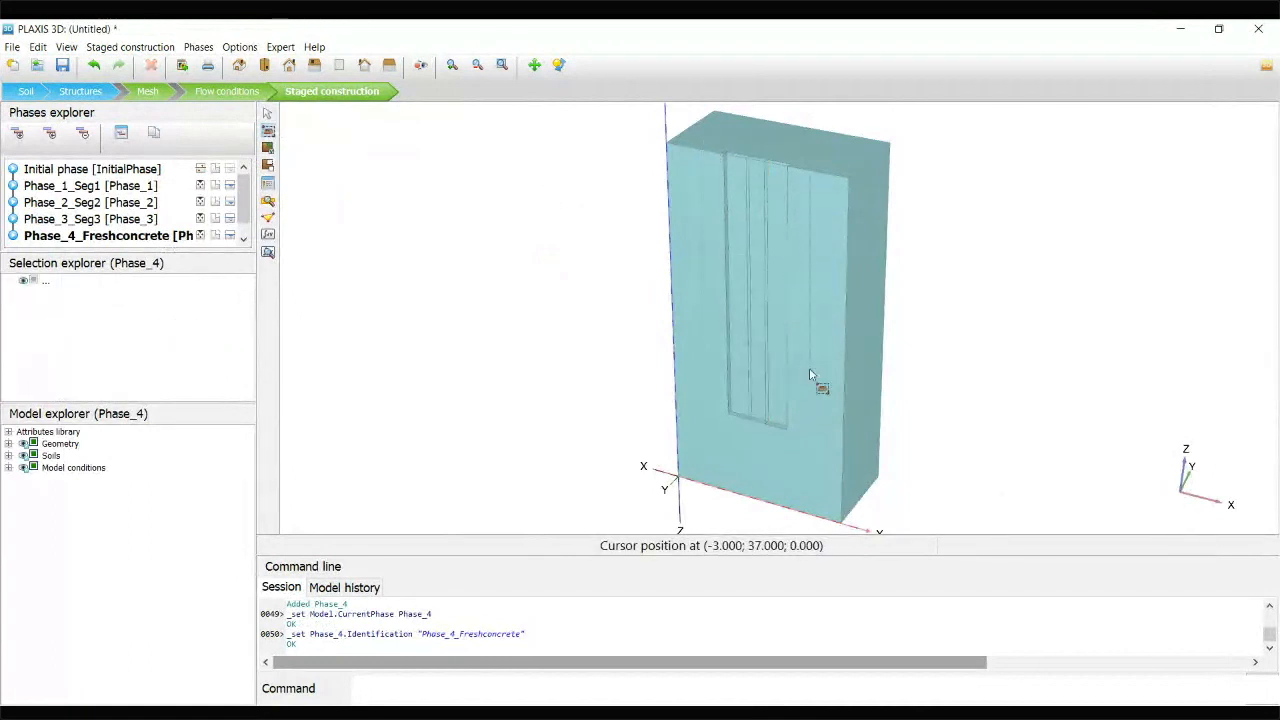
pyautogui.click(815, 449)
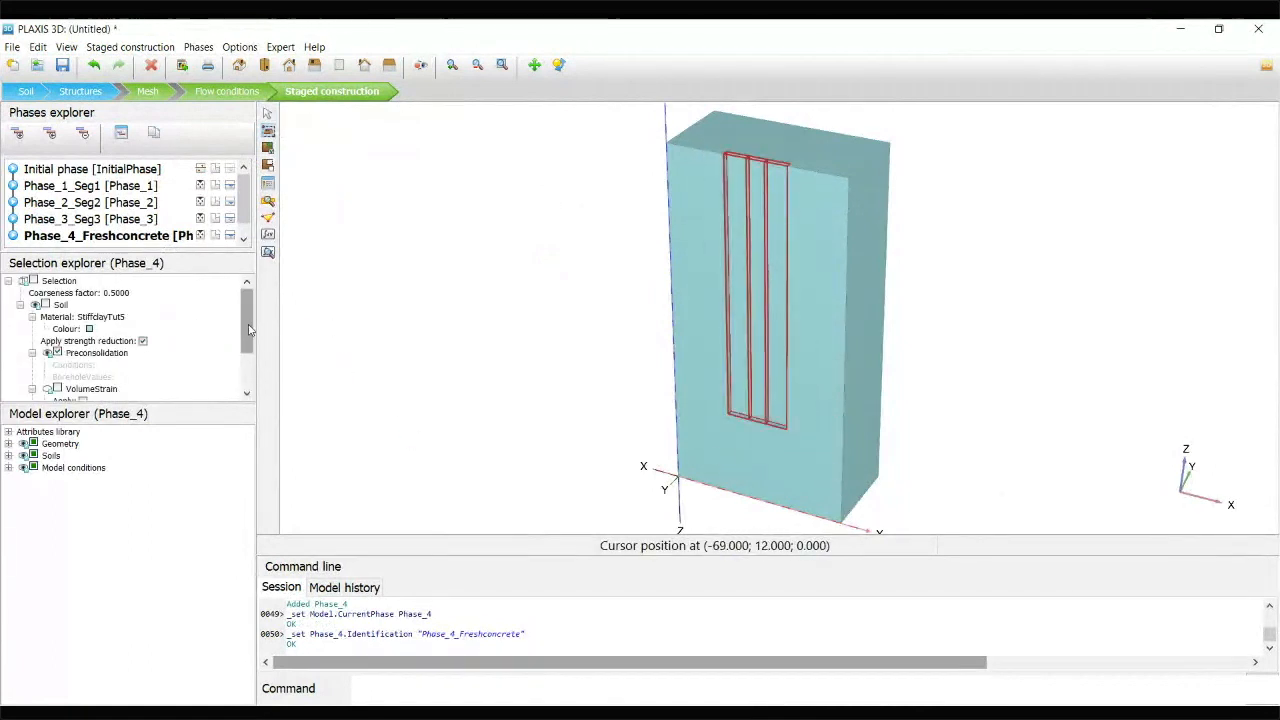
pyautogui.scroll(-3, 80, 385)
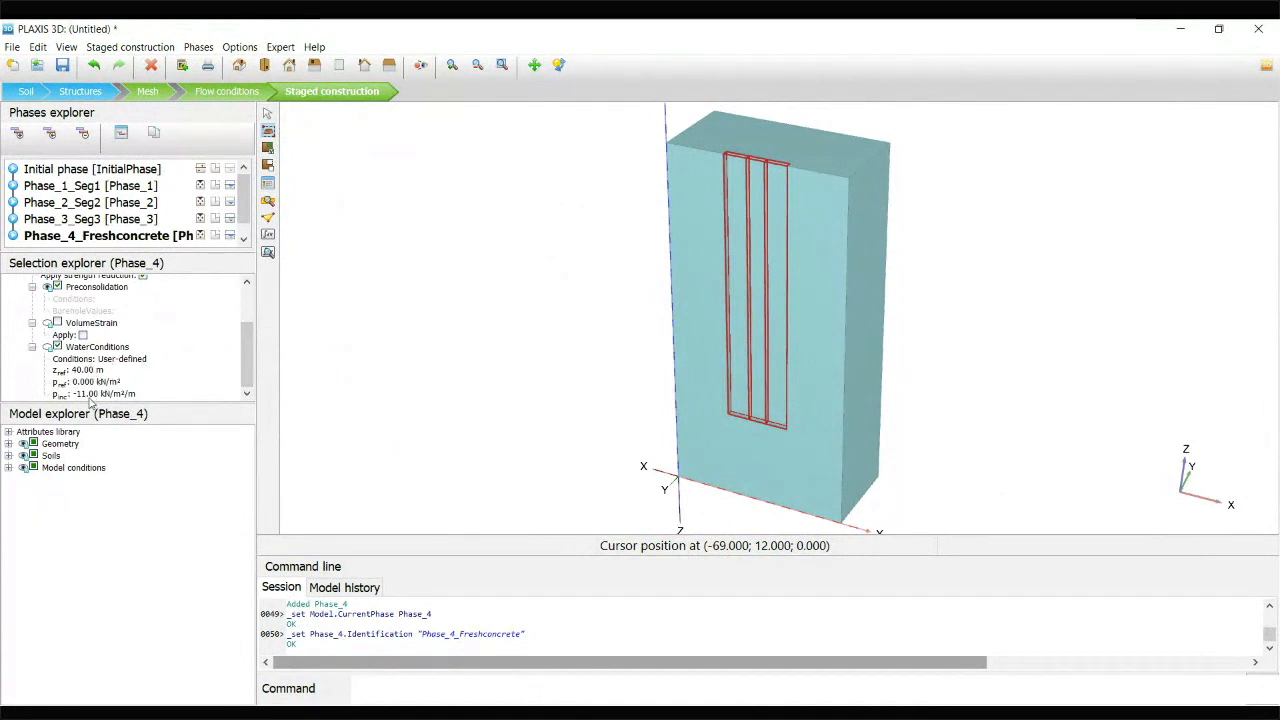
pyautogui.click(88, 396)
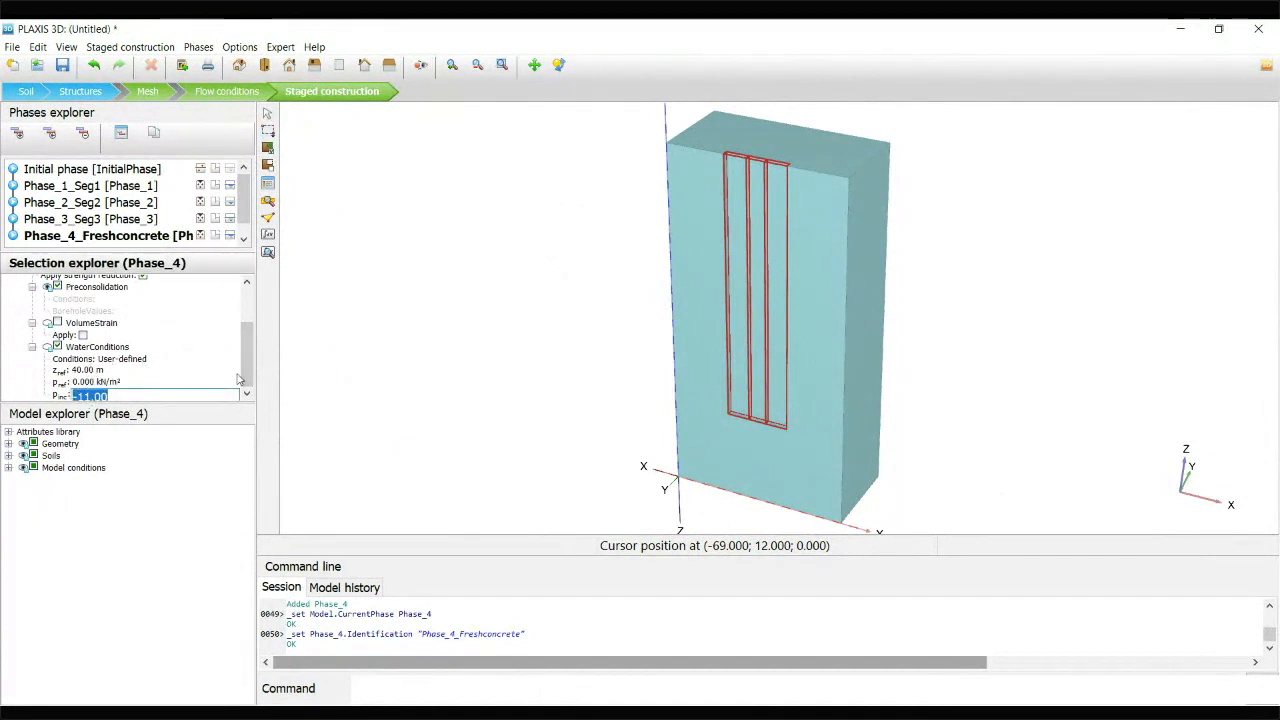
pyautogui.write('-24')
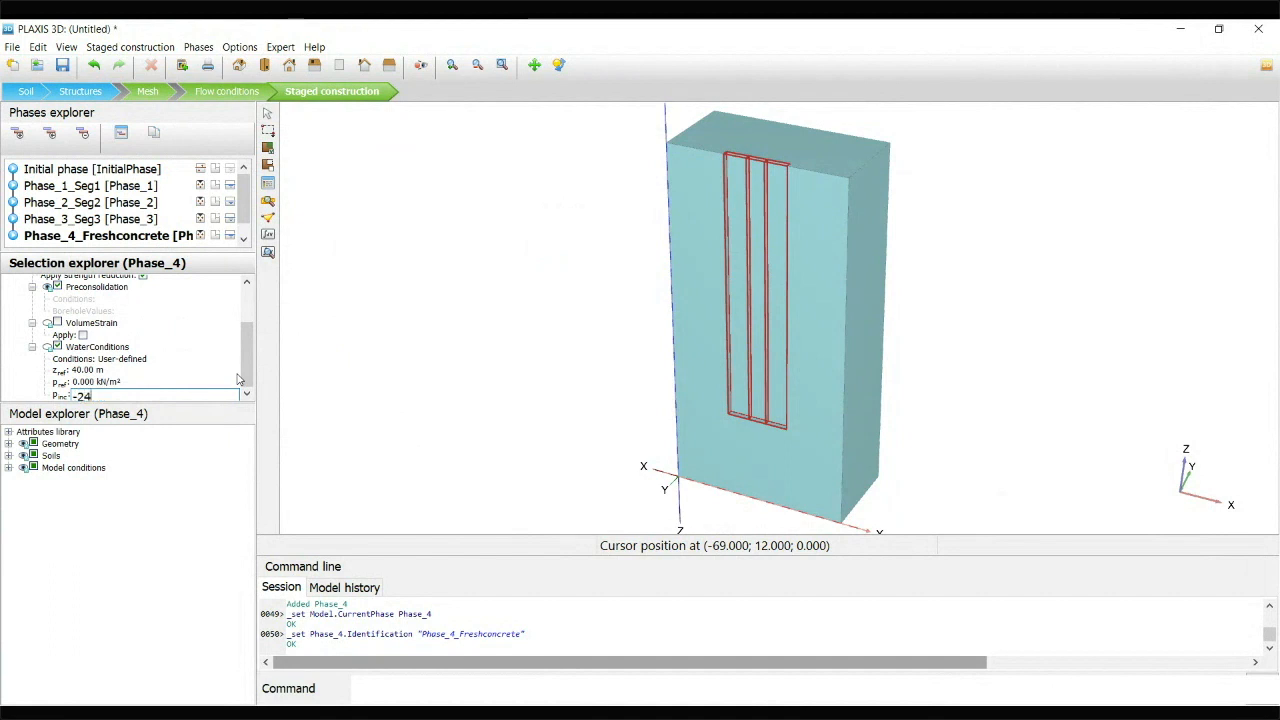
pyautogui.press('Return')
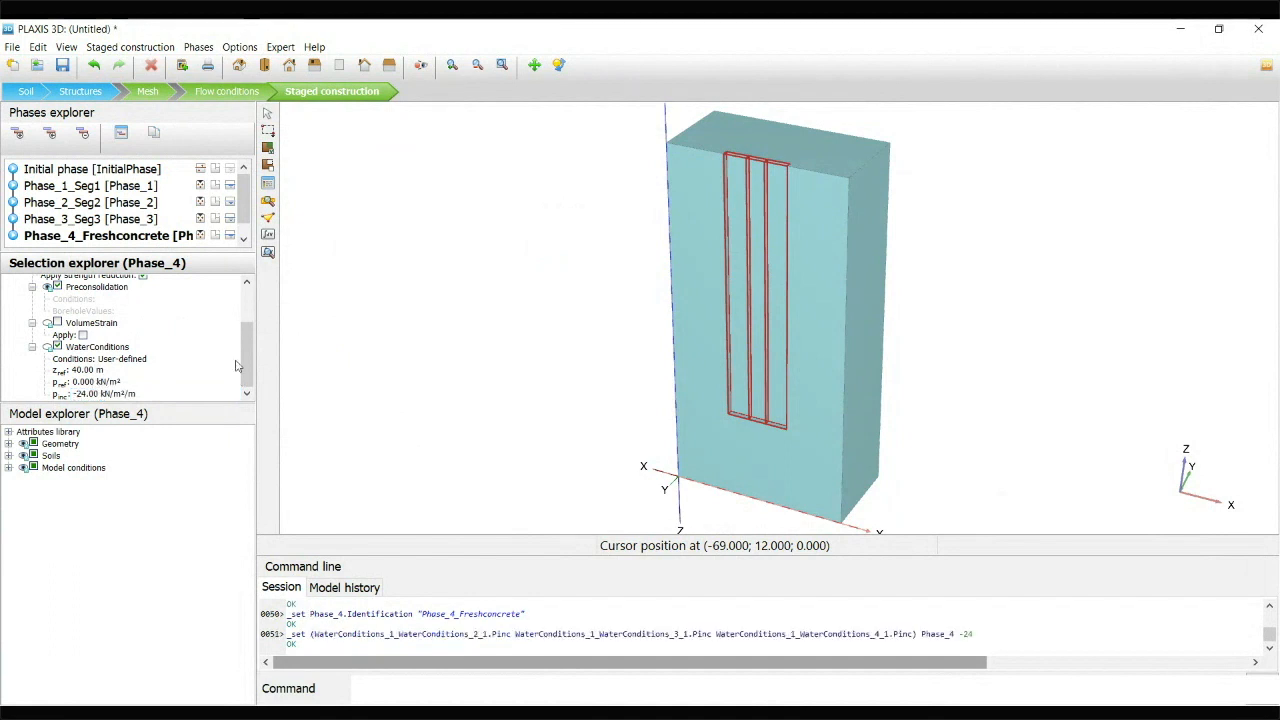
pyautogui.click(92, 395)
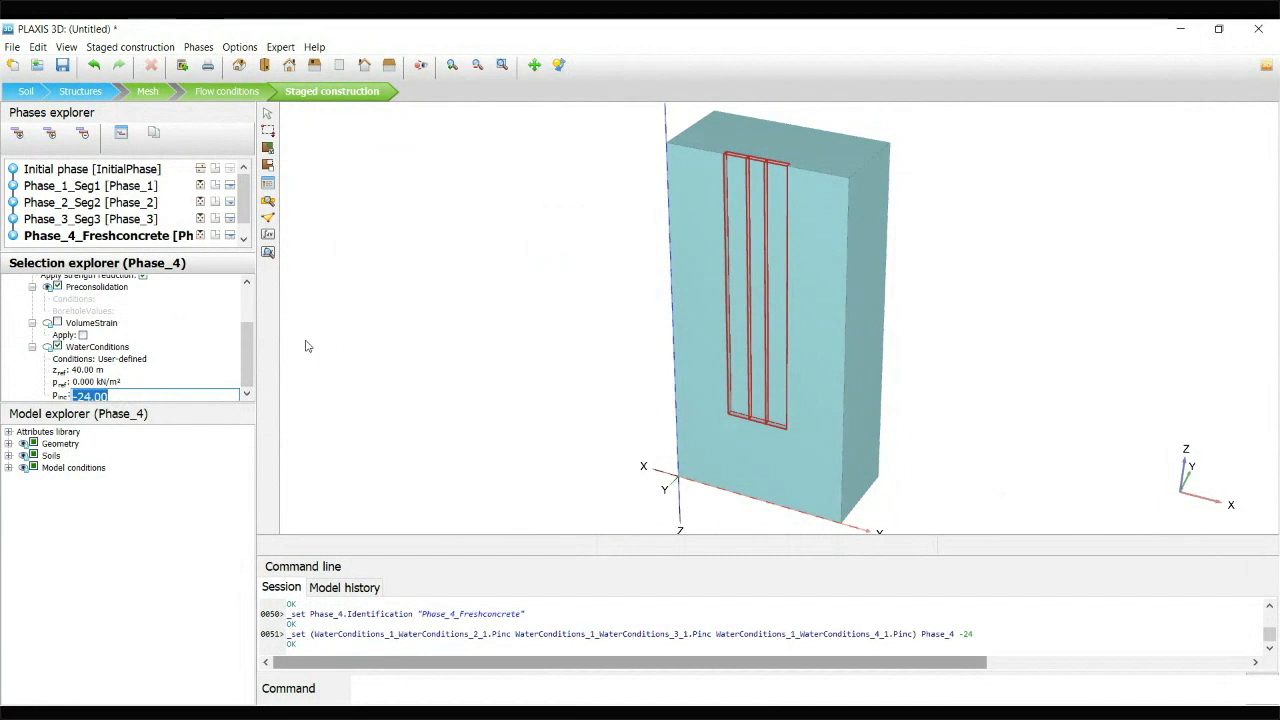
pyautogui.click(406, 408)
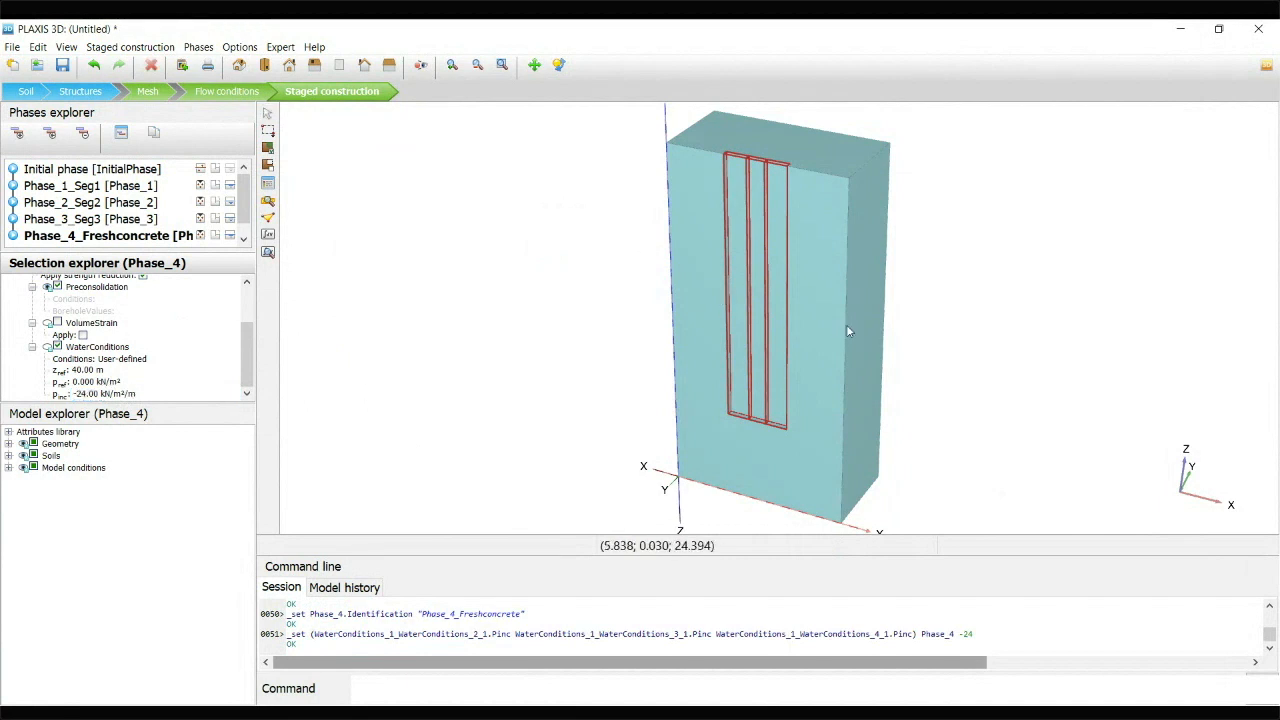
pyautogui.click(509, 312)
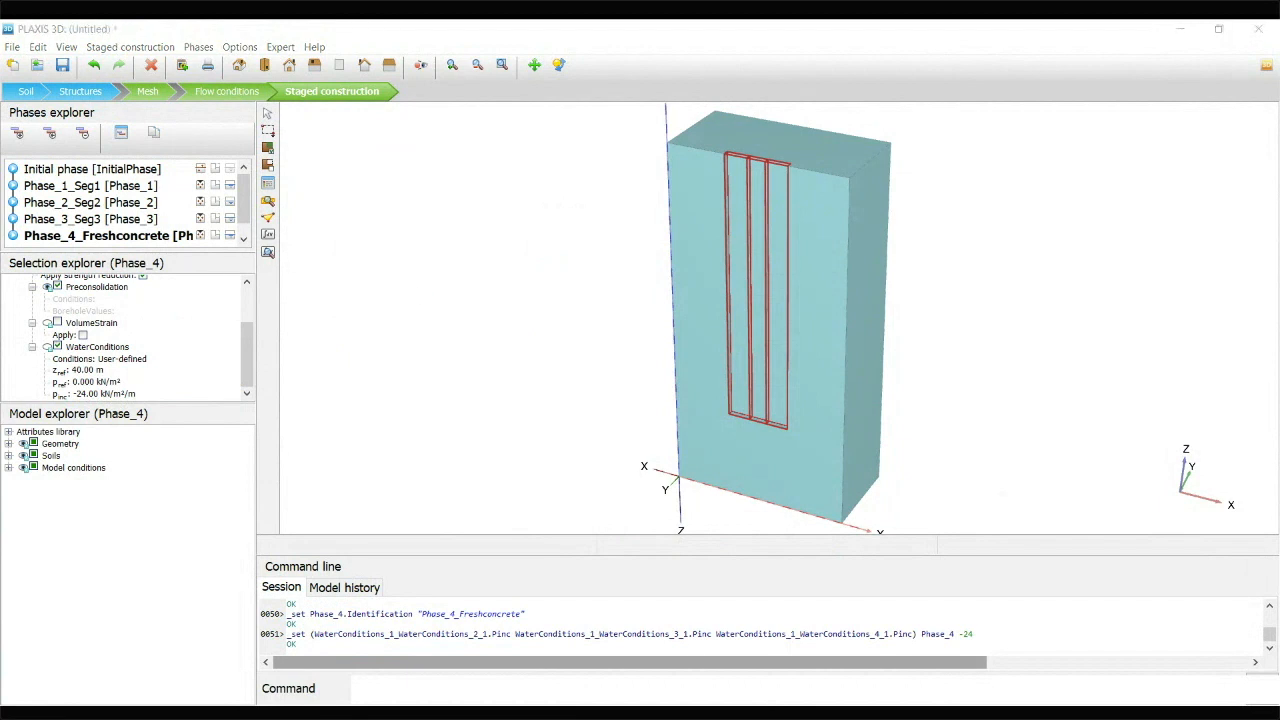
pyautogui.click(1180, 28)
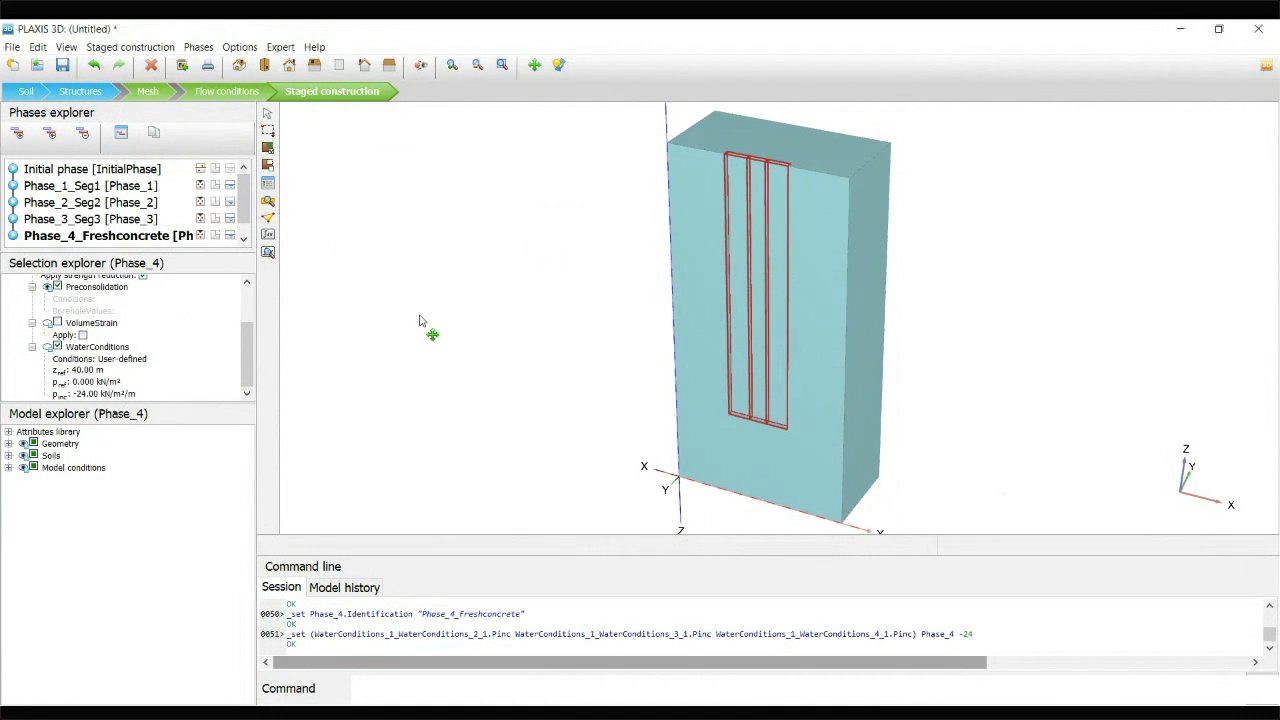
# Add a phase after Phase_4_Freshconcrete named Phase_5_Cured conc and activate the three trench panel volumes in it
pyautogui.click(17, 133)
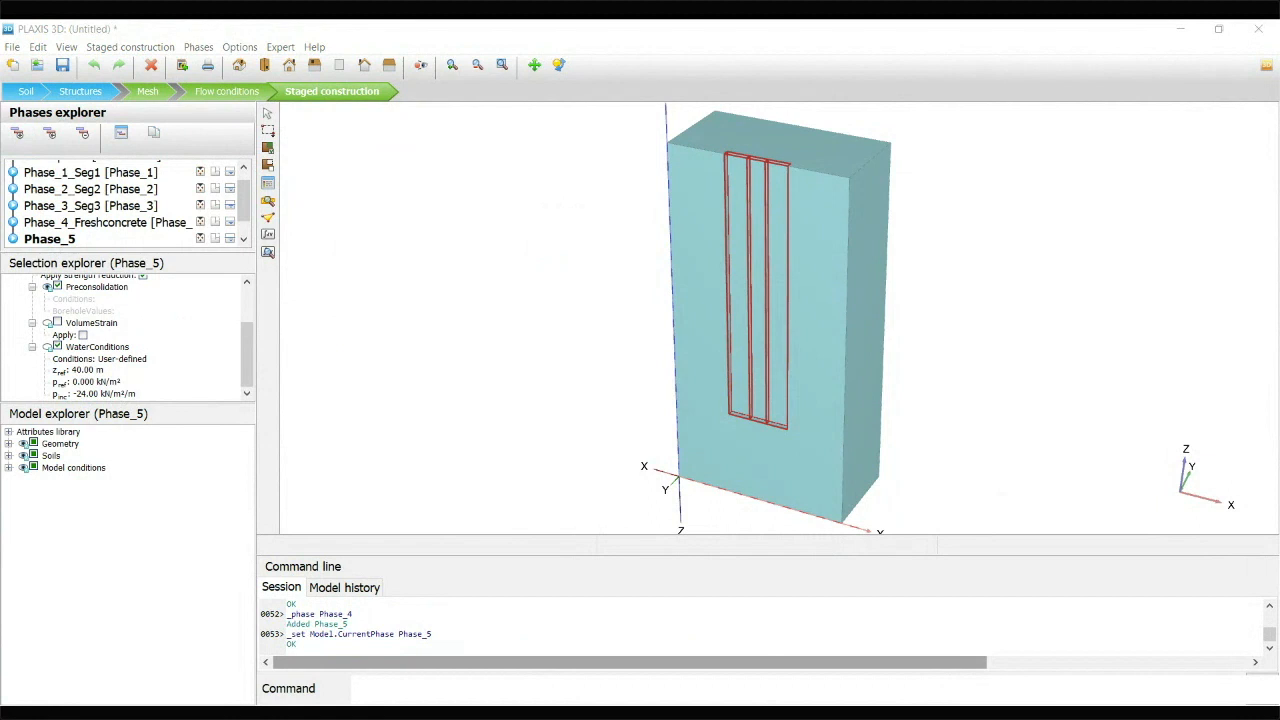
pyautogui.press('Return')
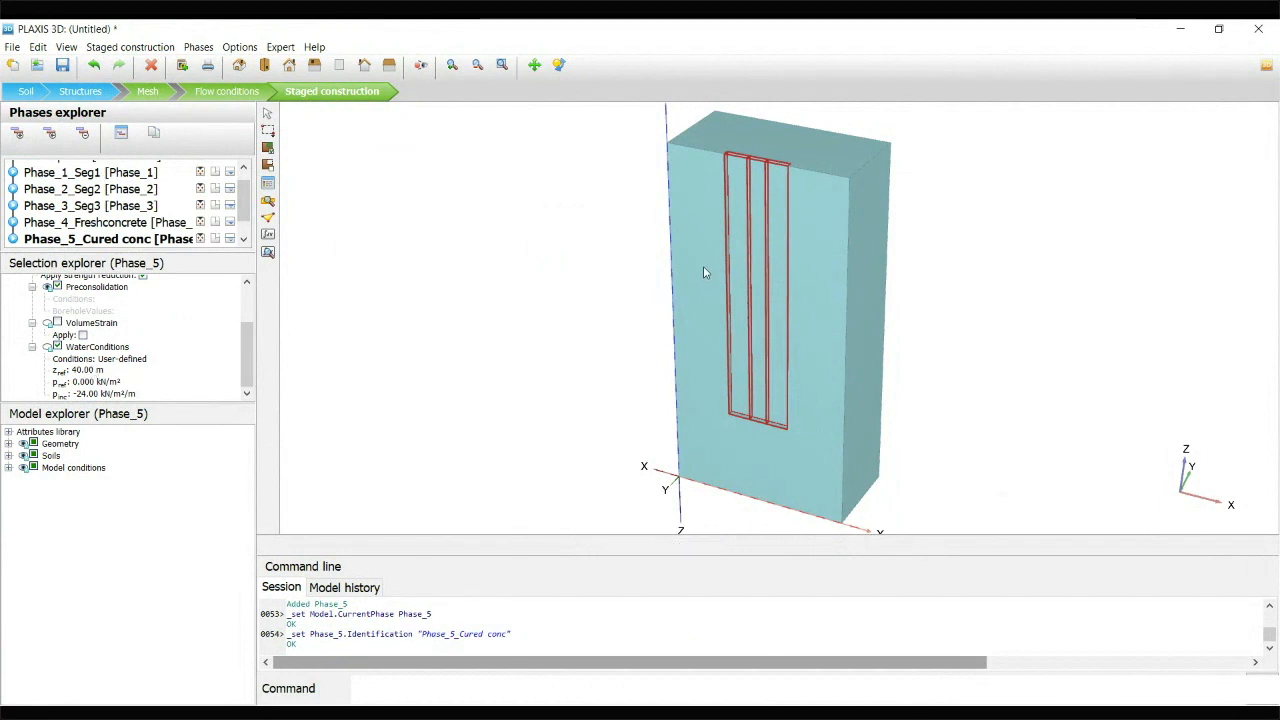
pyautogui.rightClick(766, 181)
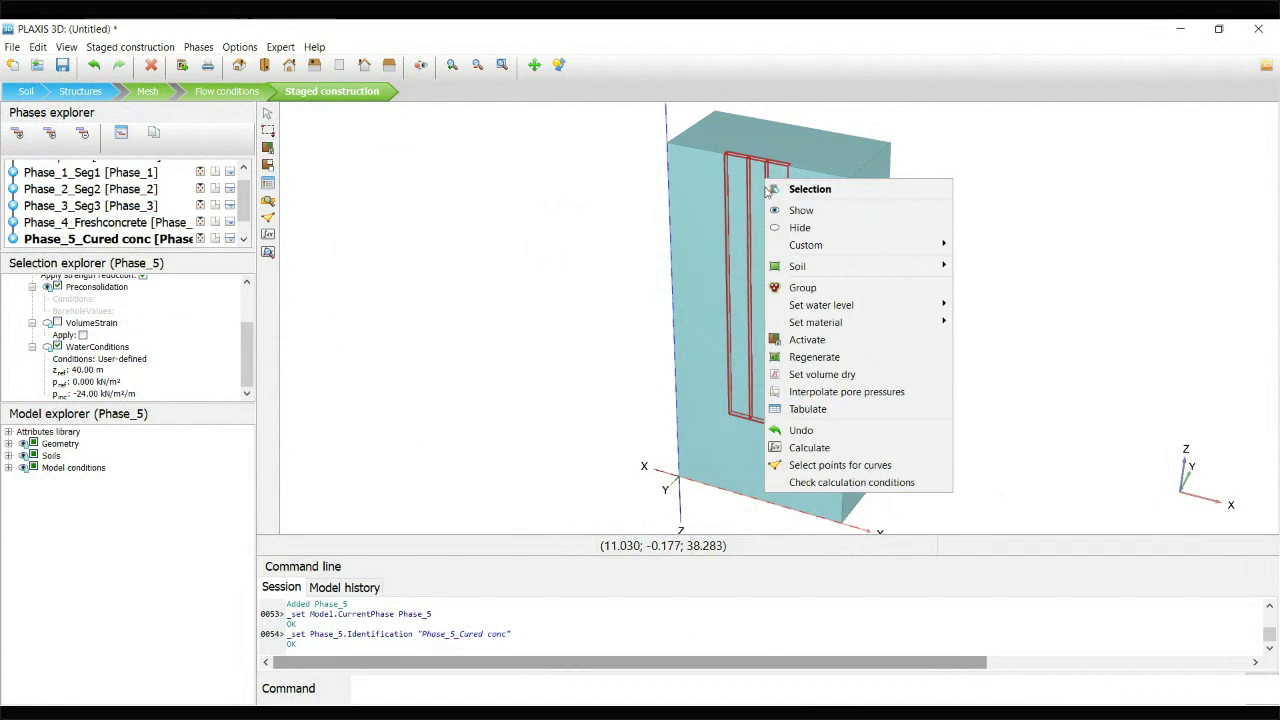
pyautogui.click(808, 341)
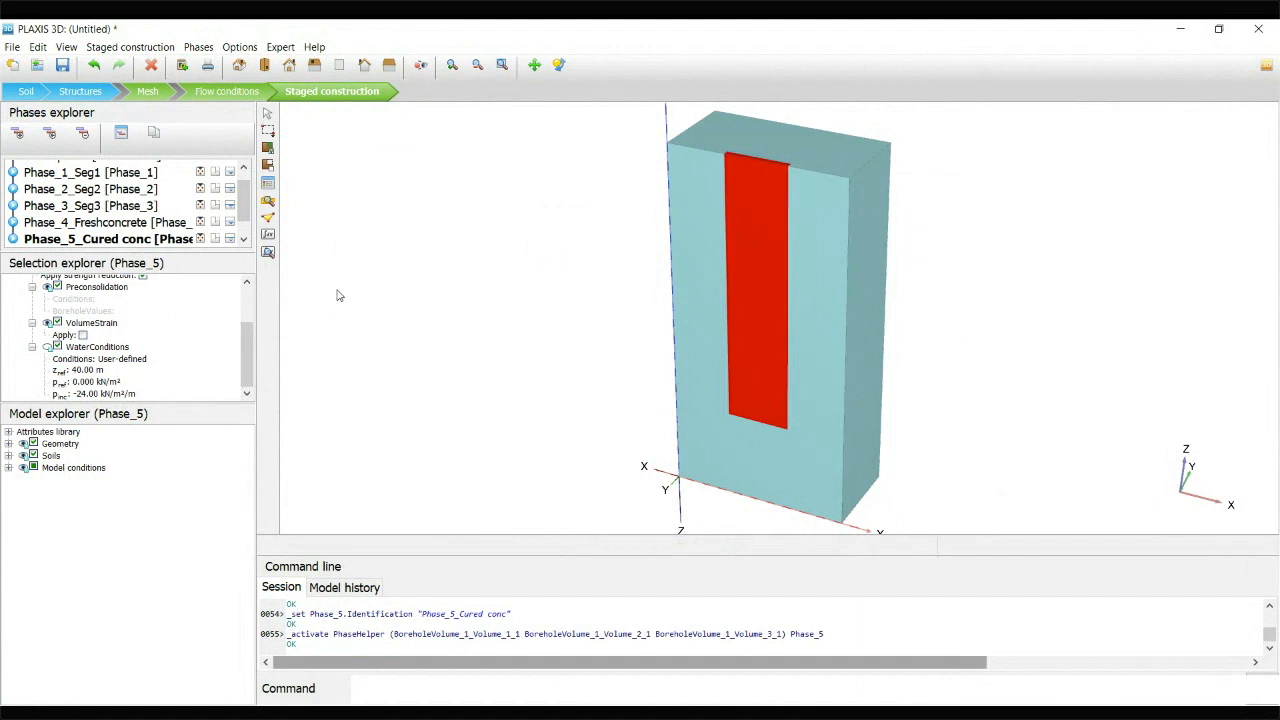
# Change the material of the three activated panels from the stiff clay to Concrete and clear the selection
pyautogui.moveTo(251, 352); pyautogui.dragTo(250, 330)
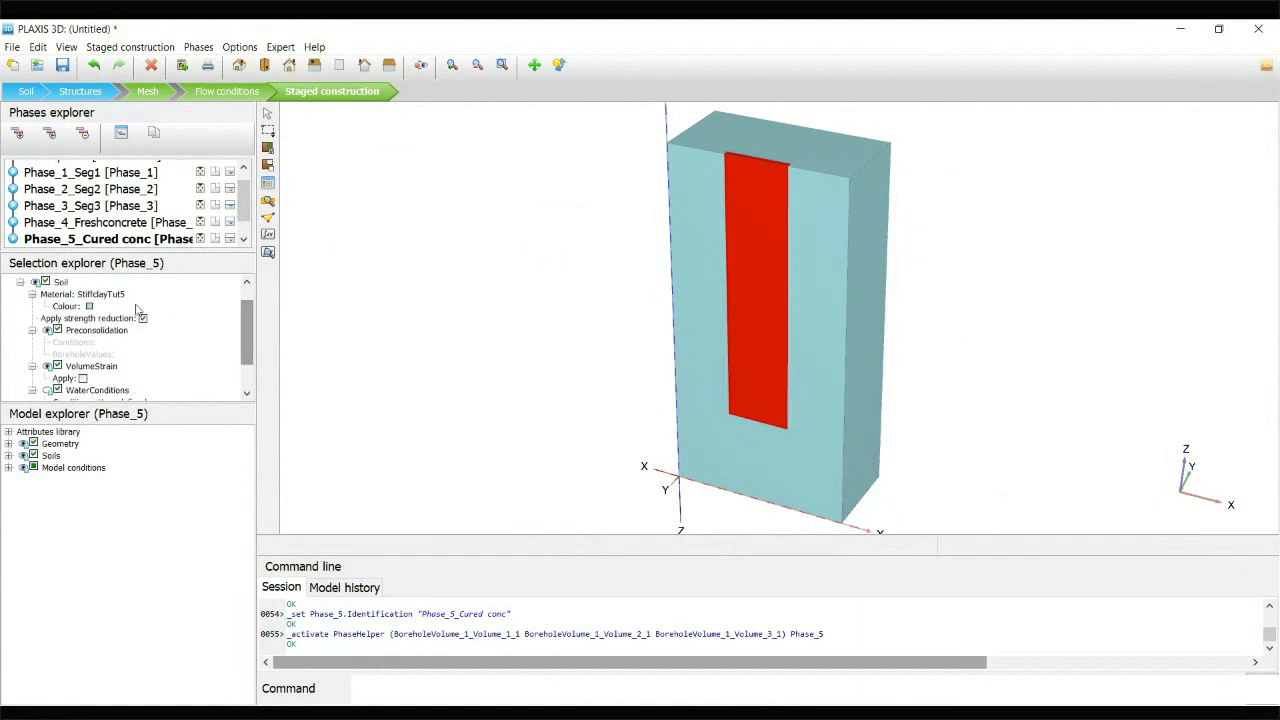
pyautogui.click(110, 295)
pyautogui.click(104, 296)
pyautogui.click(132, 322)
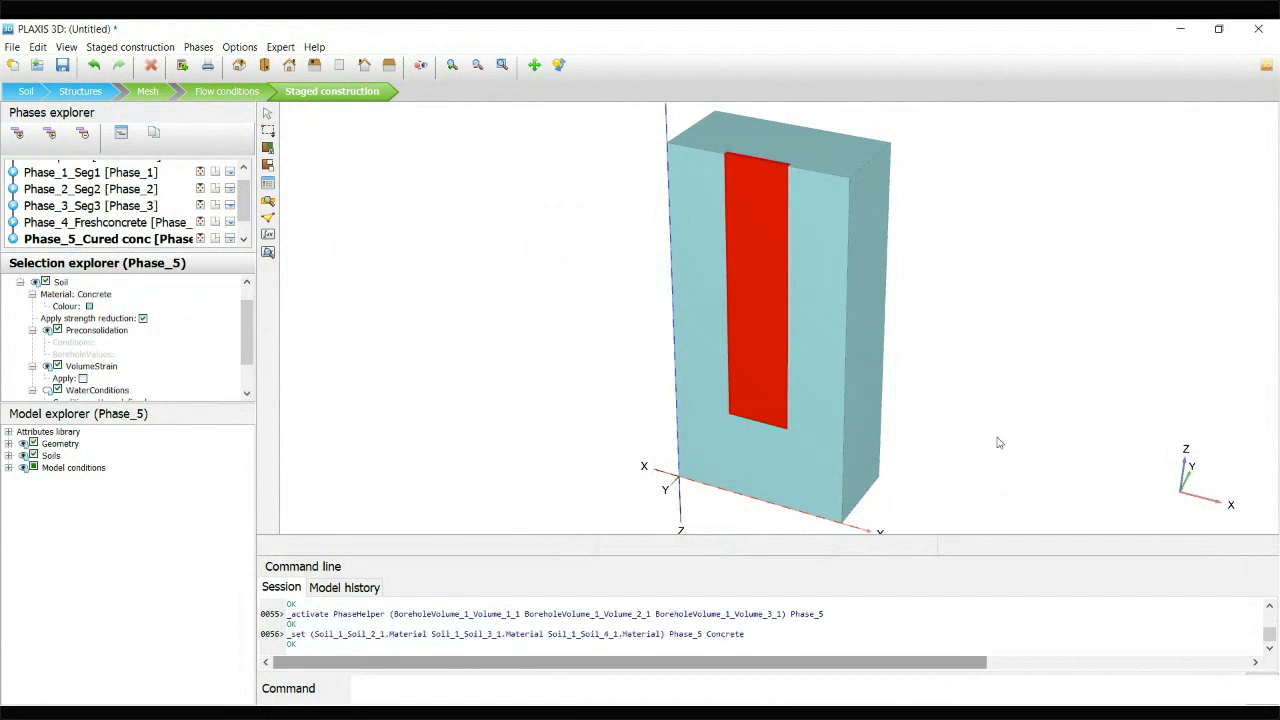
pyautogui.moveTo(247, 342); pyautogui.dragTo(254, 384)
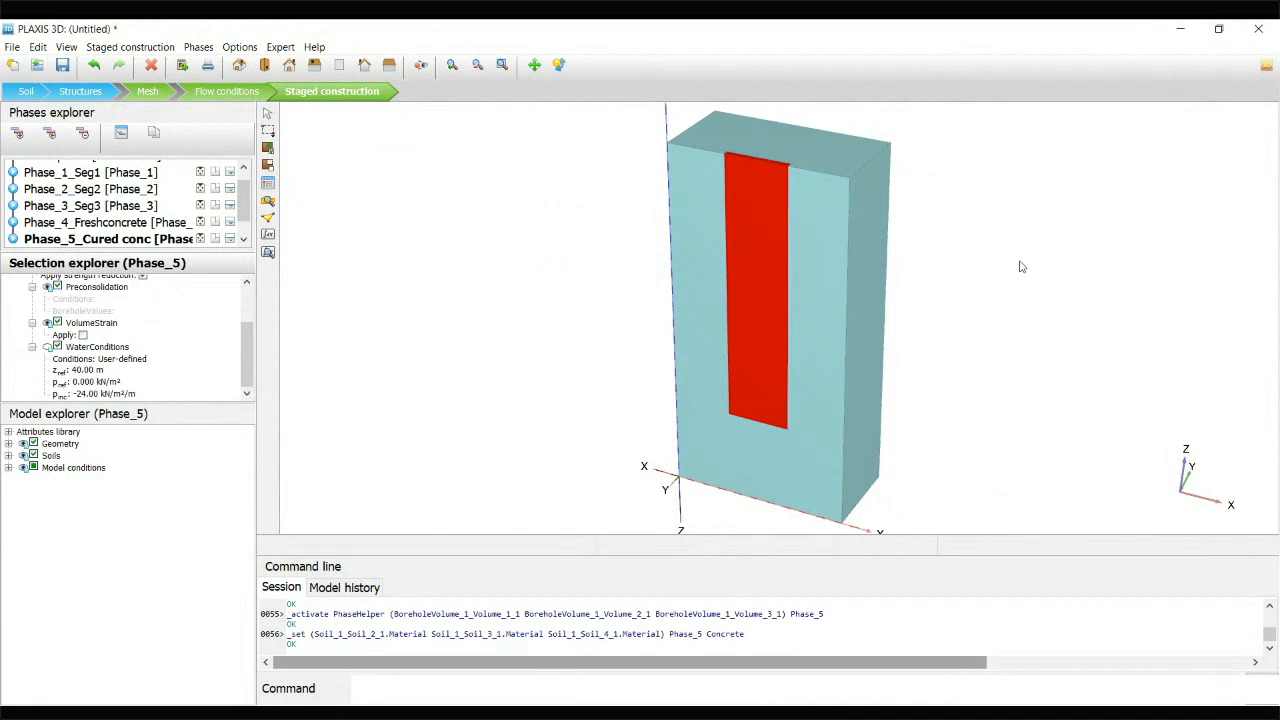
pyautogui.click(610, 231)
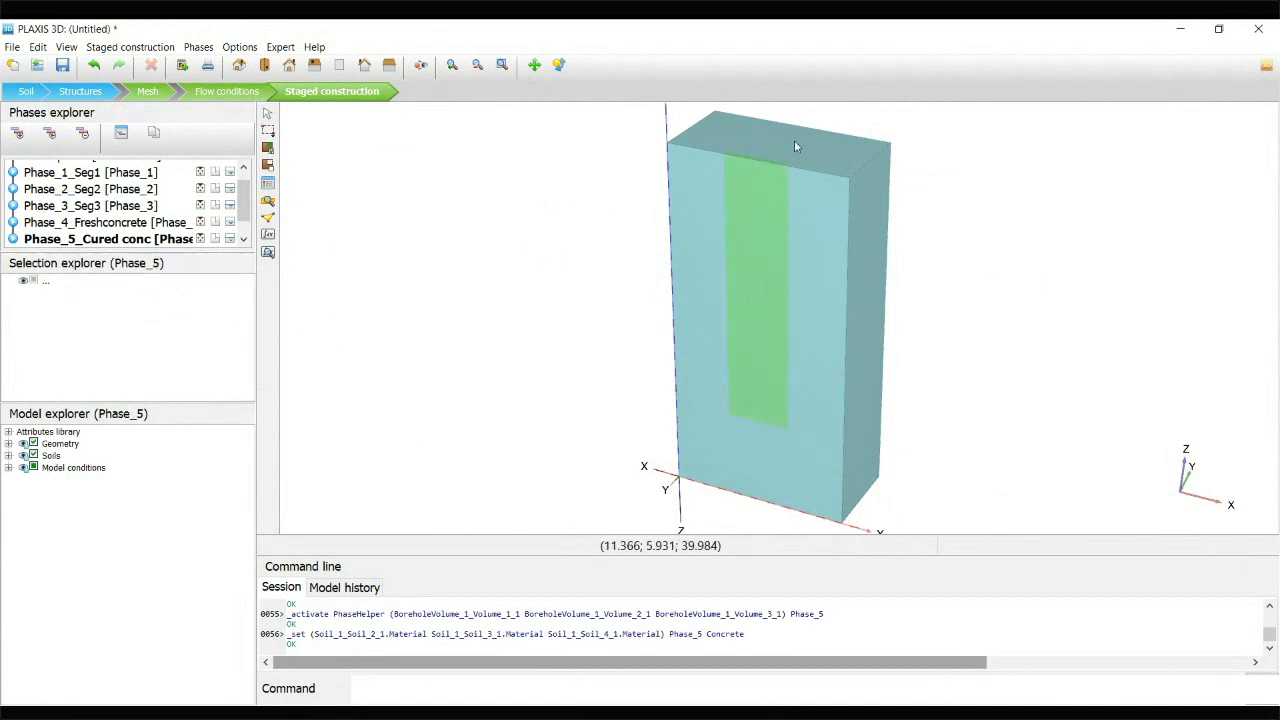
# Inspect the material assigned to the individual trench panels in Phase_5_Cured conc
pyautogui.click(272, 184)
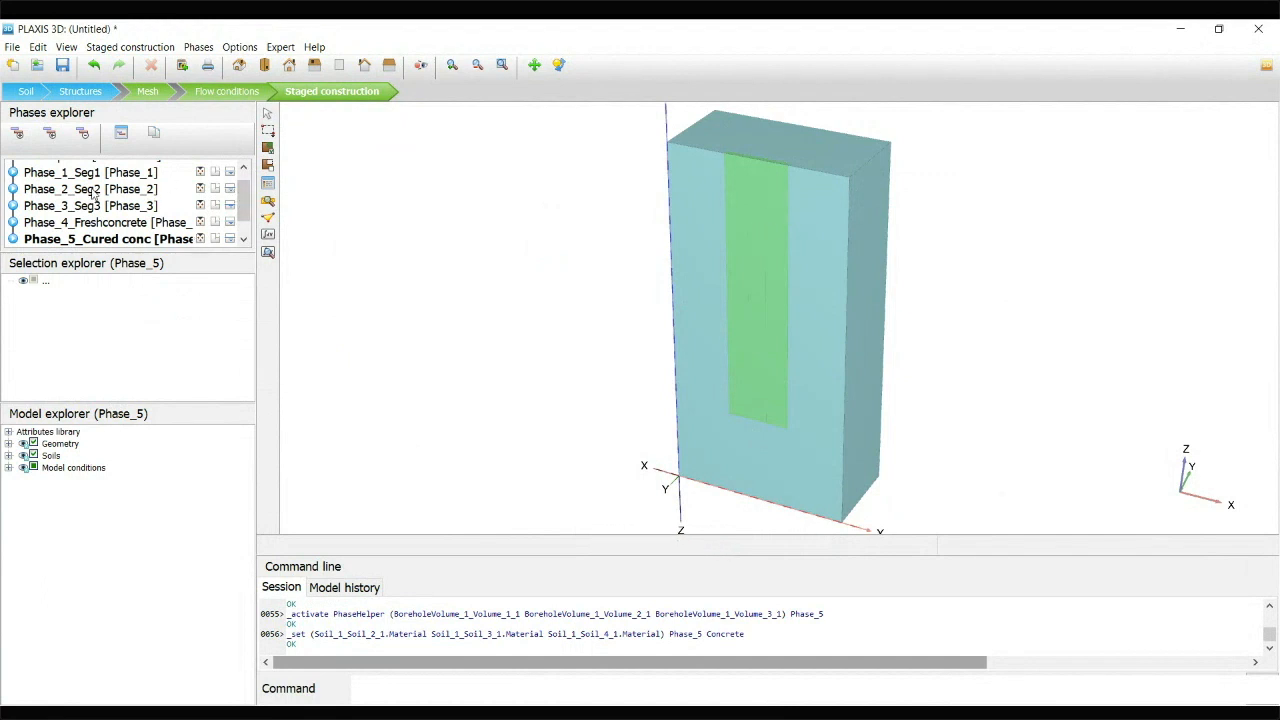
pyautogui.moveTo(247, 205); pyautogui.dragTo(248, 210)
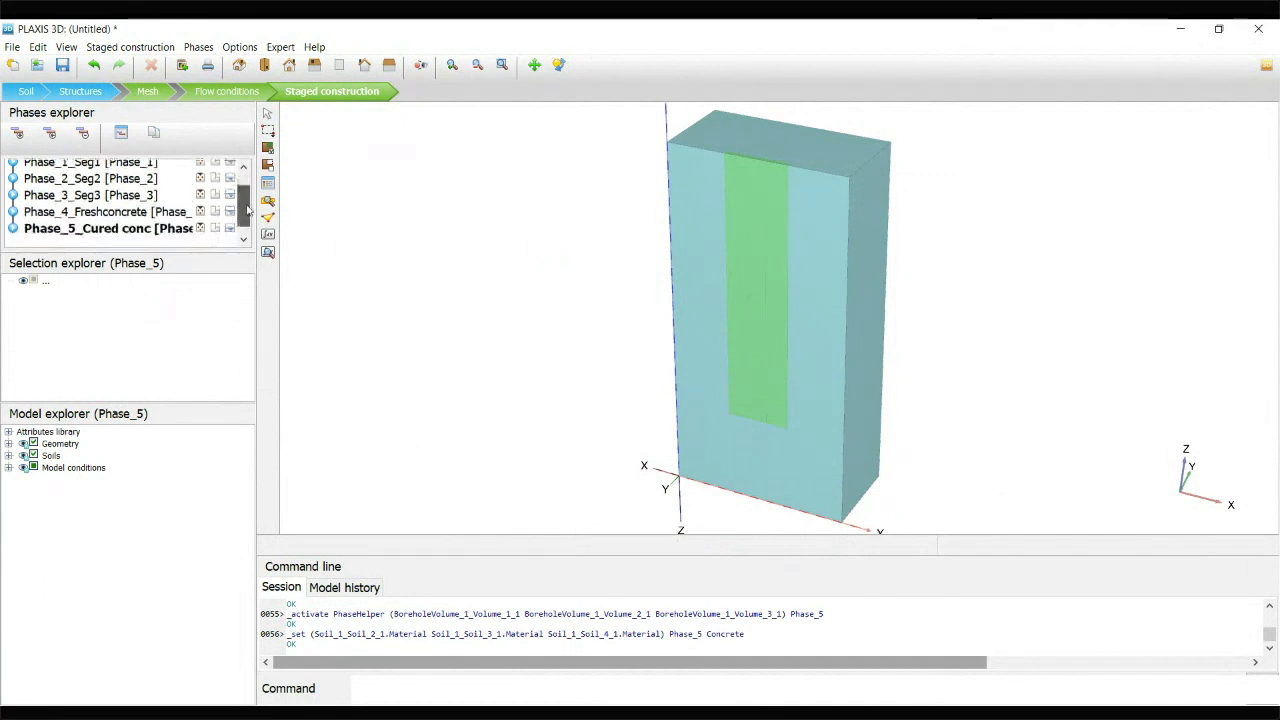
pyautogui.click(737, 186)
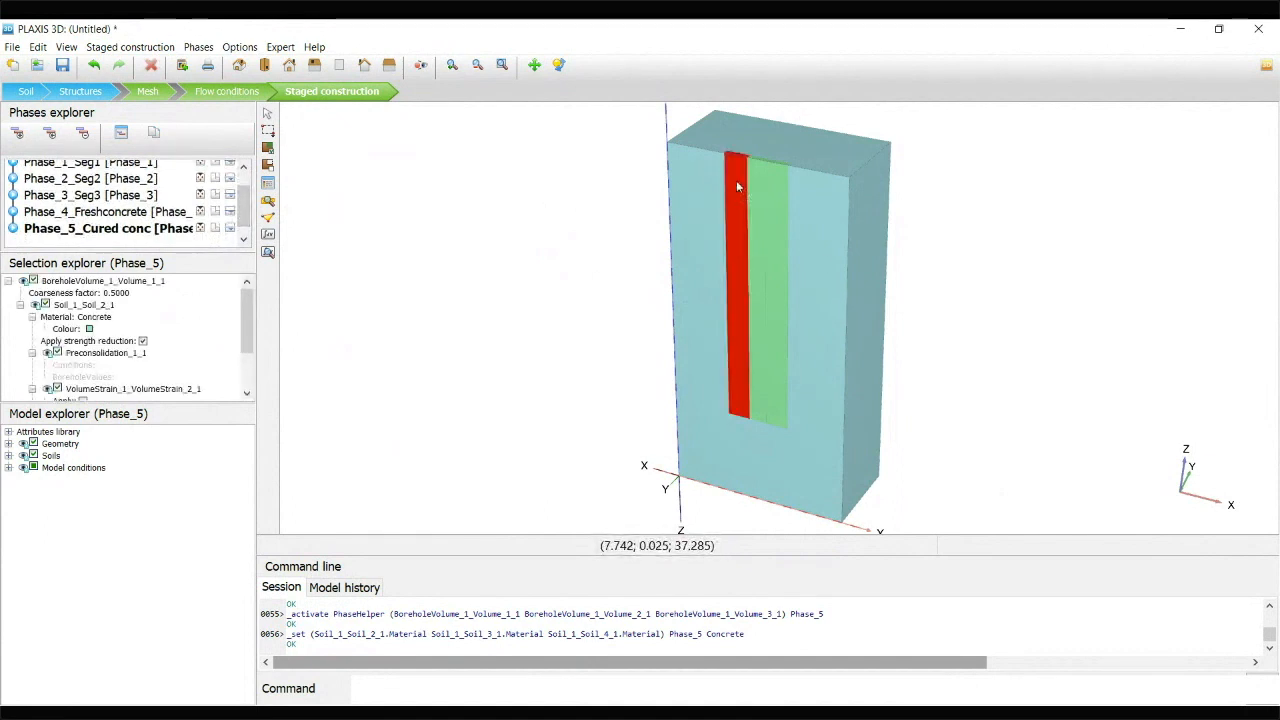
pyautogui.click(777, 211)
pyautogui.click(755, 212)
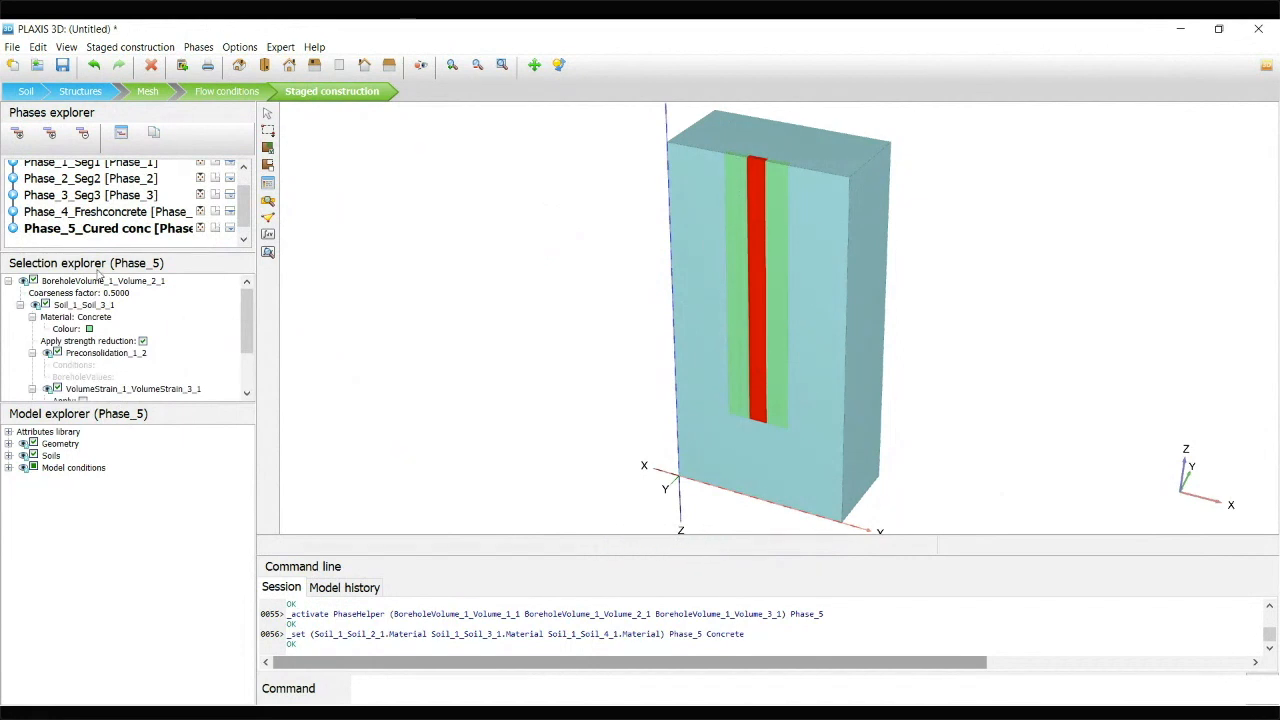
pyautogui.click(121, 231)
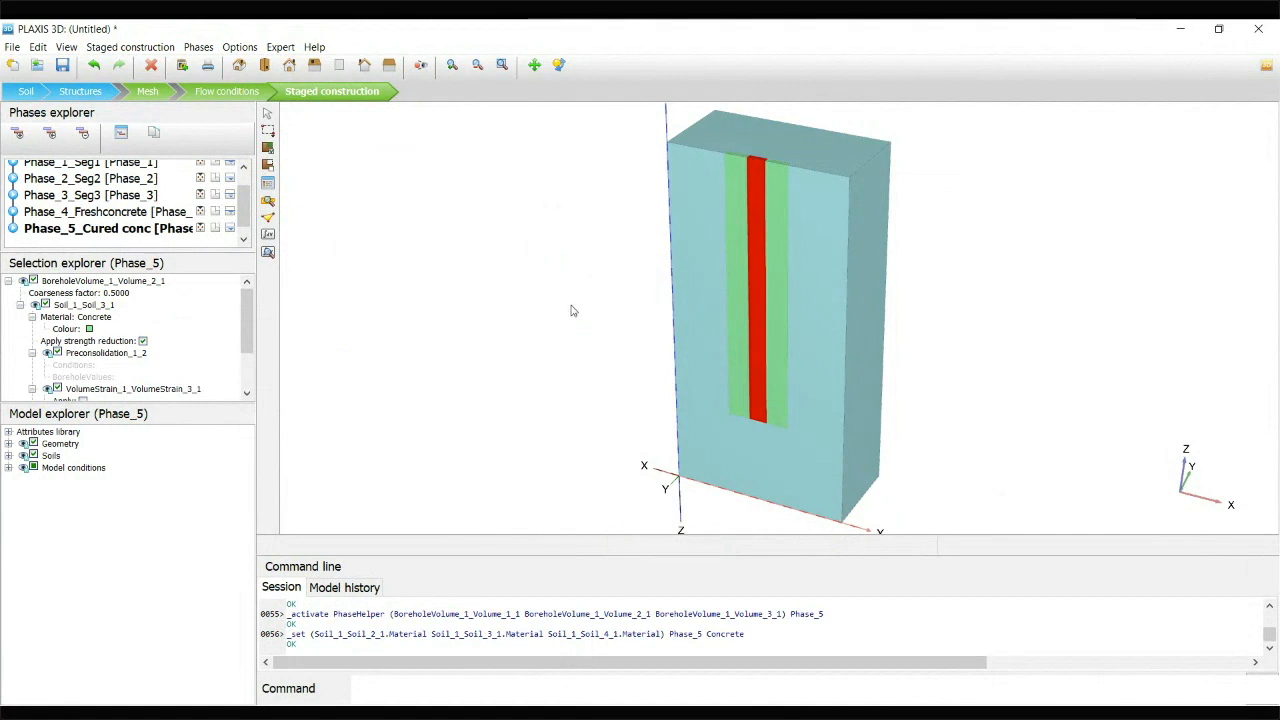
pyautogui.scroll(1, 88, 175)
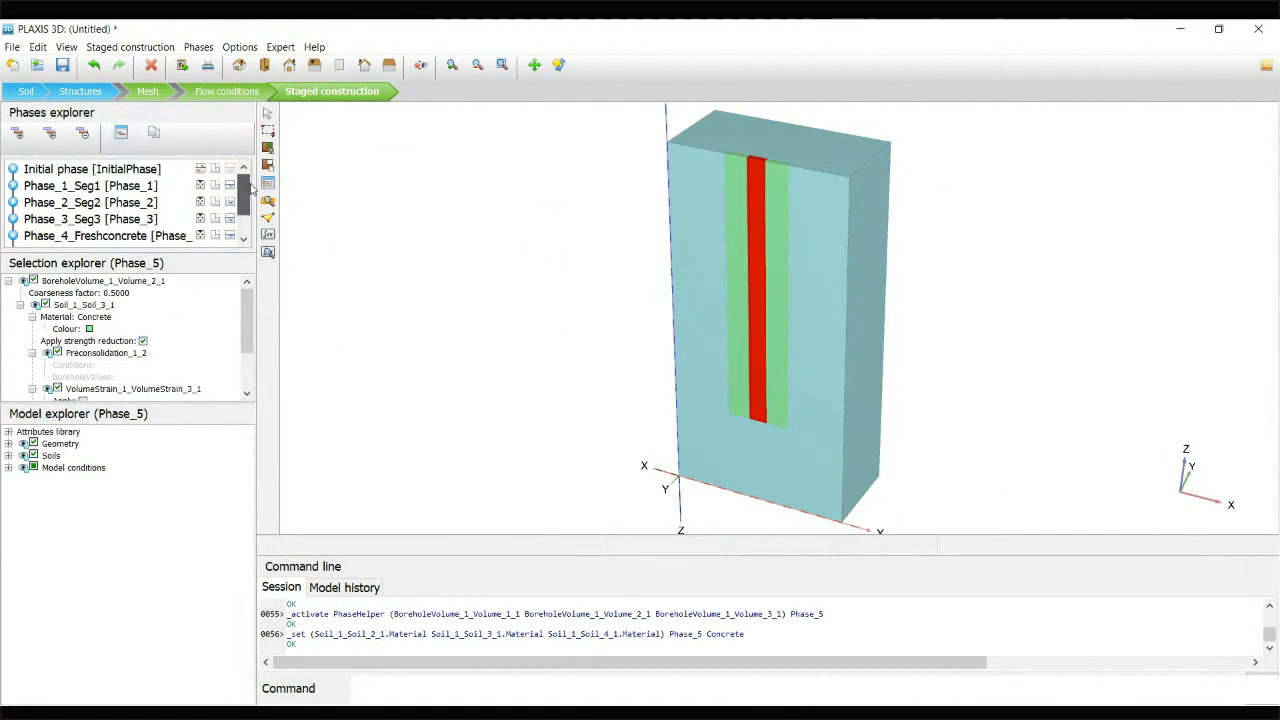
# Review the panel states in the Seg1, Seg2 and Seg3 excavation phases and in the cured concrete phase
pyautogui.click(88, 187)
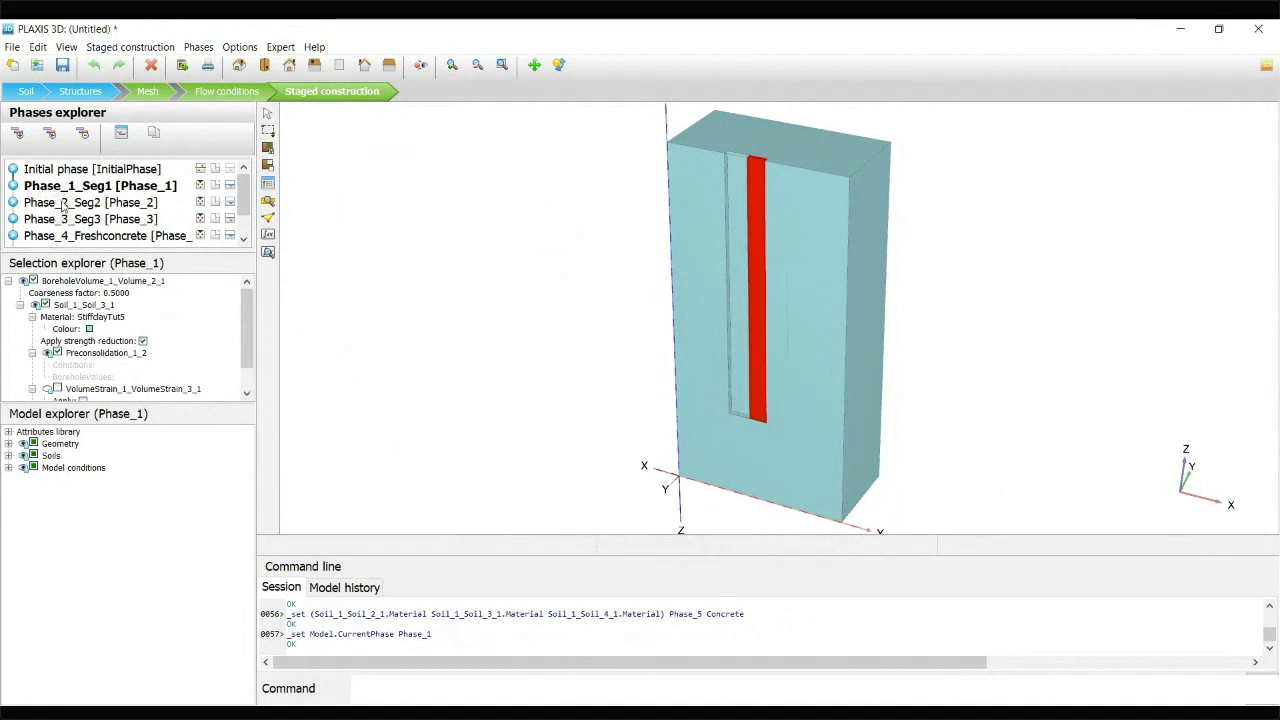
pyautogui.click(57, 205)
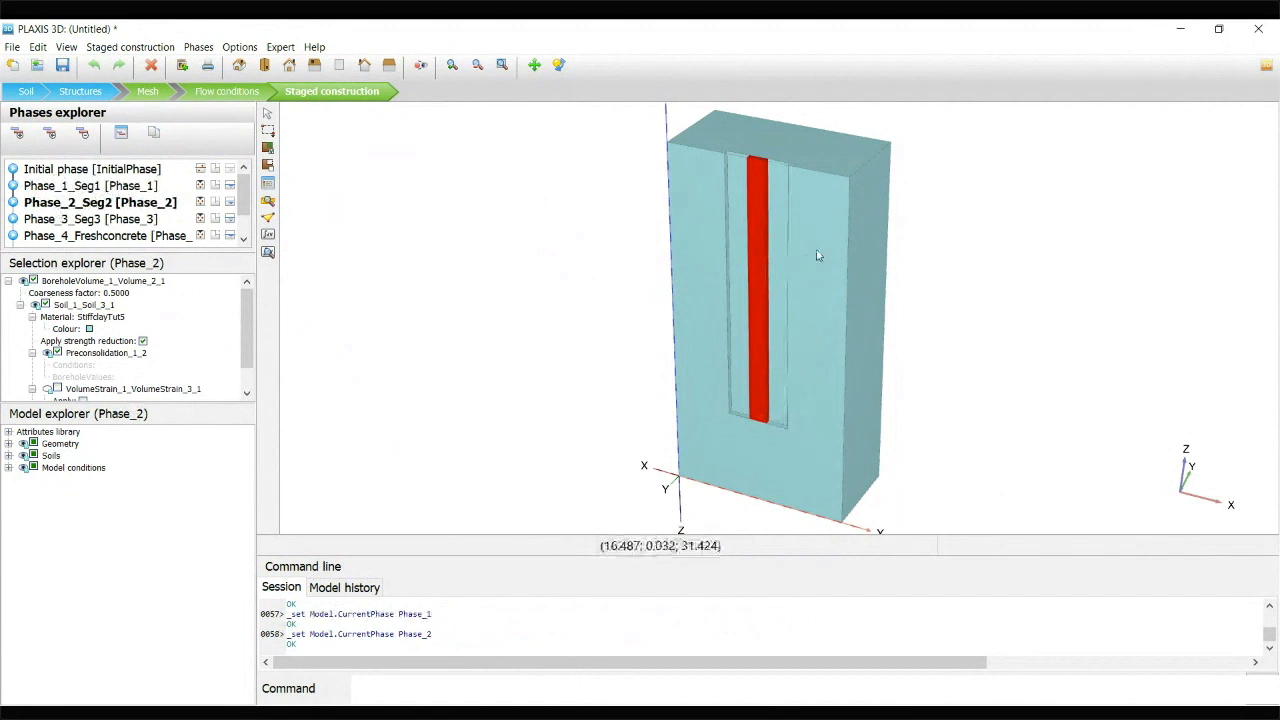
pyautogui.click(110, 219)
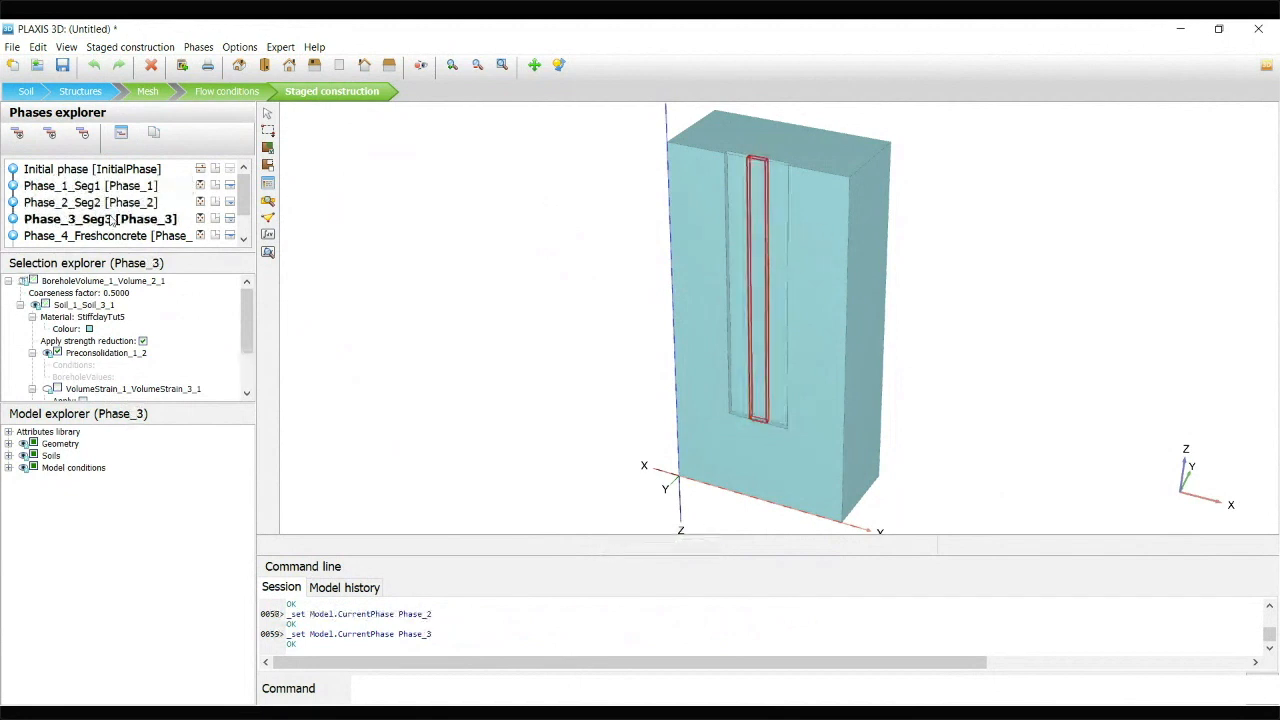
pyautogui.click(100, 204)
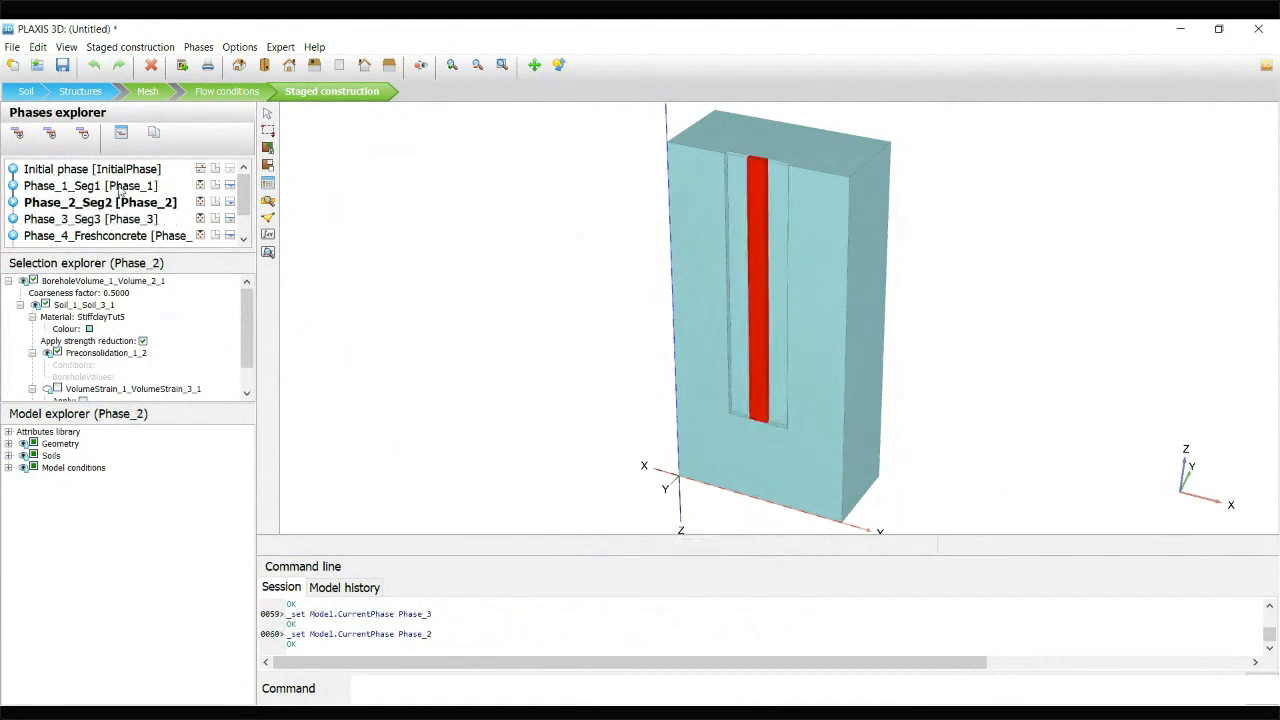
pyautogui.click(120, 189)
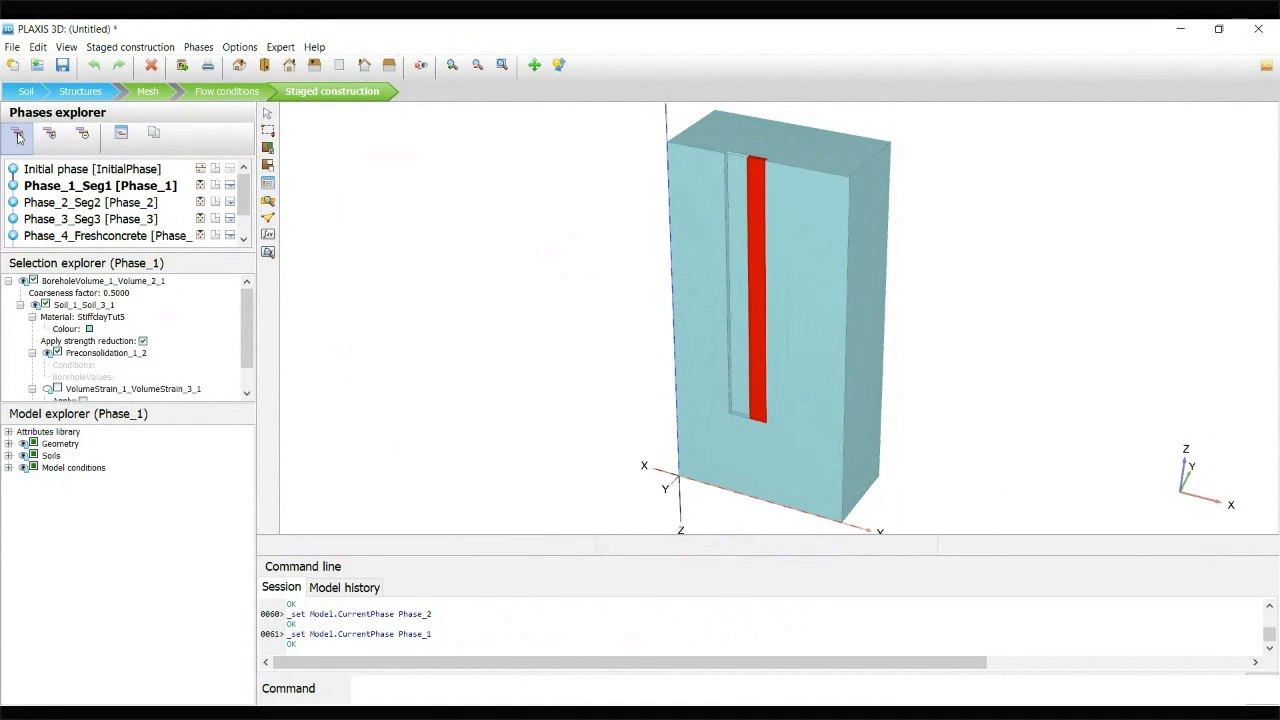
pyautogui.scroll(-2, 115, 228)
pyautogui.click(73, 218)
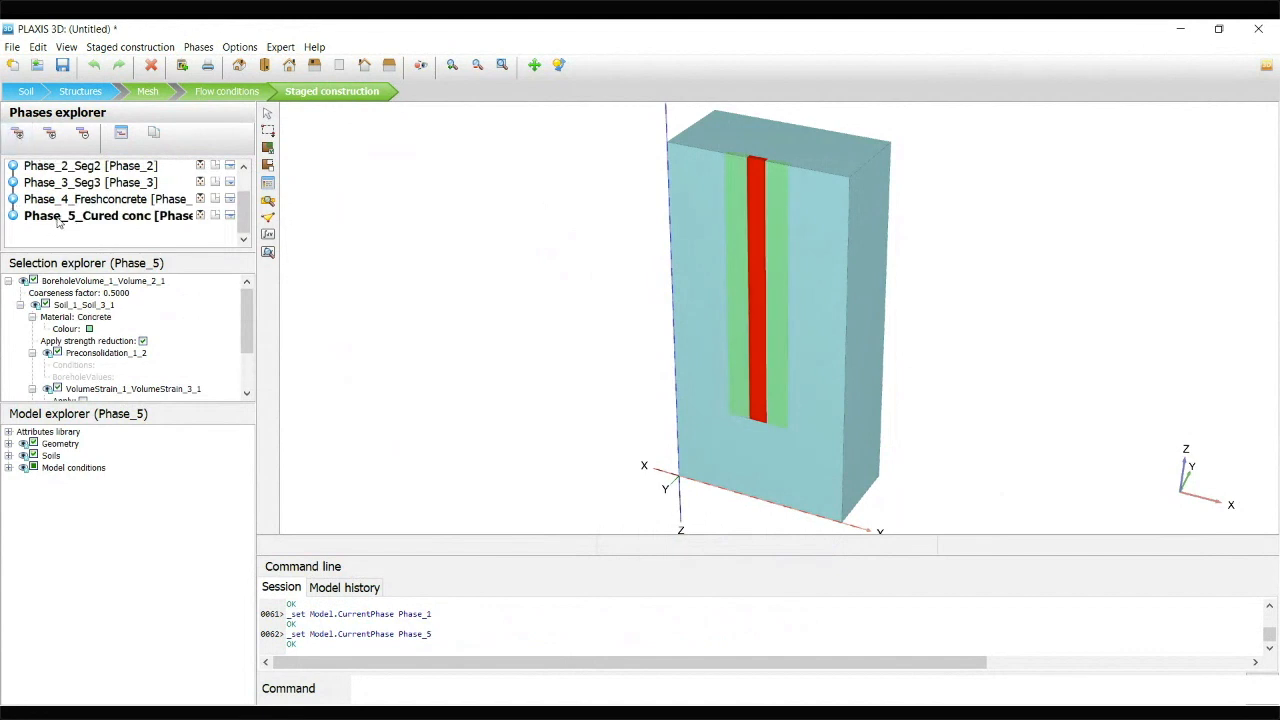
pyautogui.scroll(2, 58, 222)
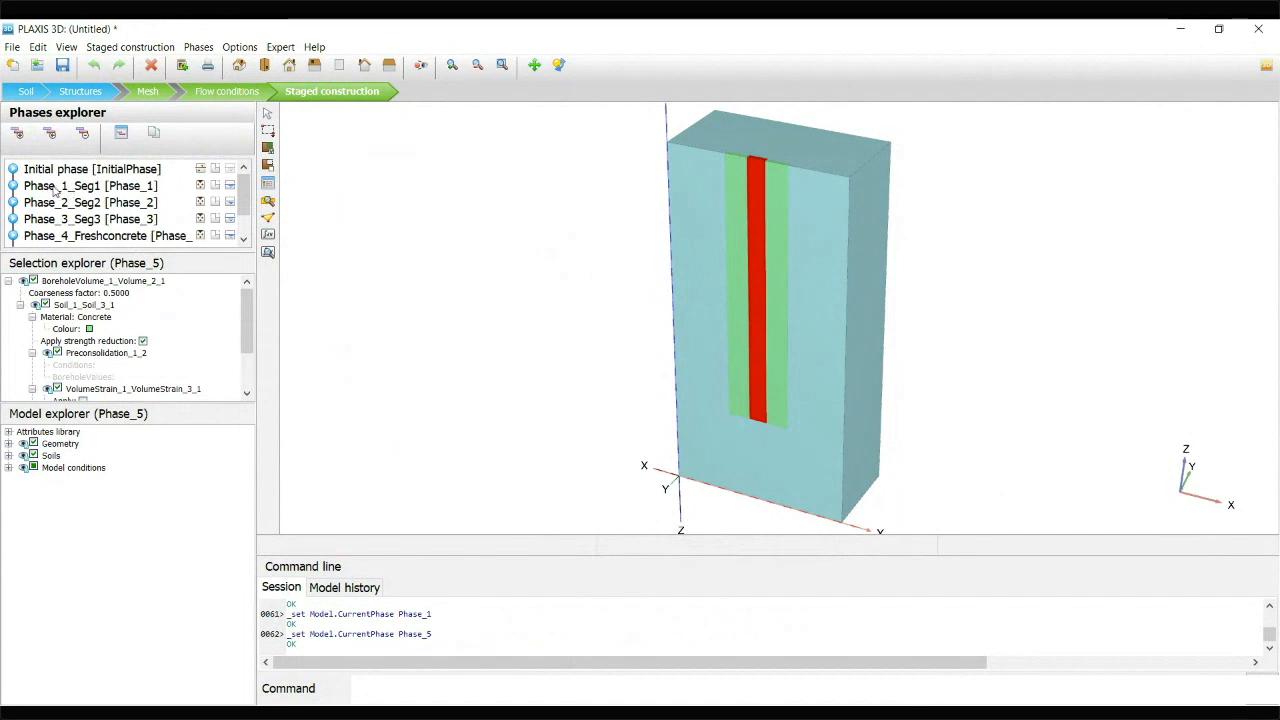
# Add a phase that starts from Phase_1_Seg1, disable its default iteration parameters and set the maximum number of steps to 40
pyautogui.click(56, 188)
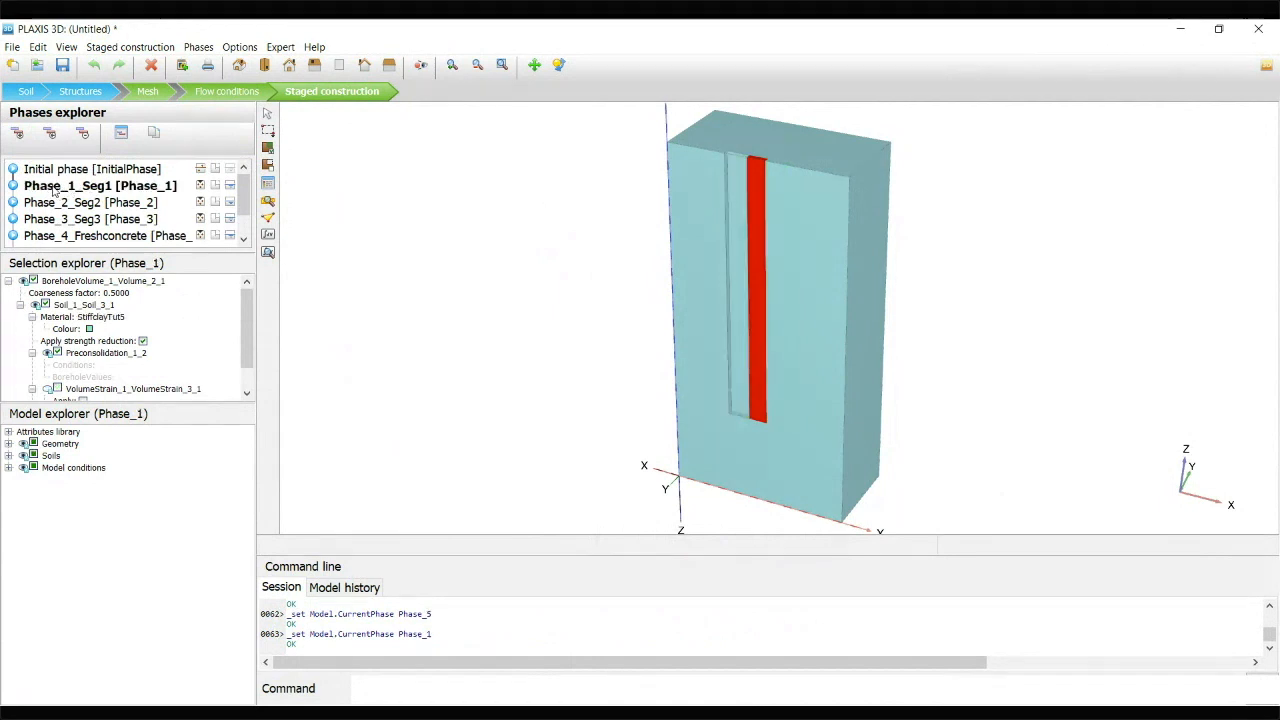
pyautogui.click(17, 134)
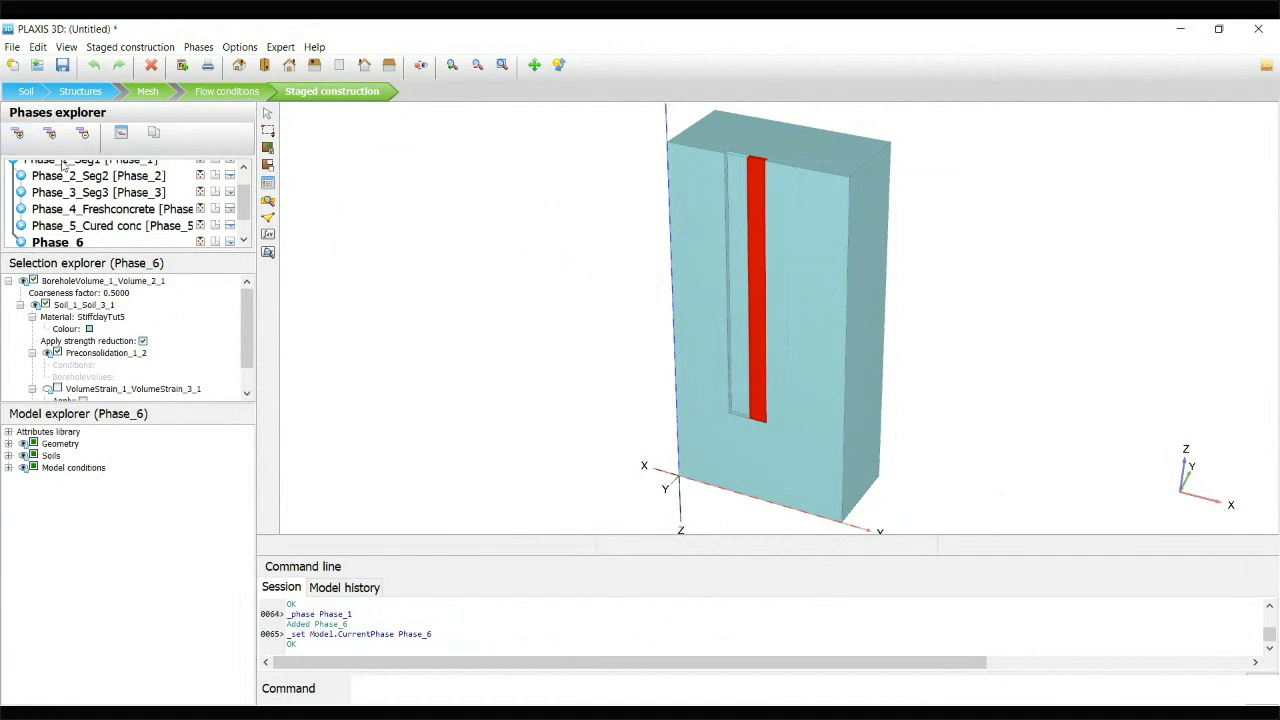
pyautogui.doubleClick(78, 244)
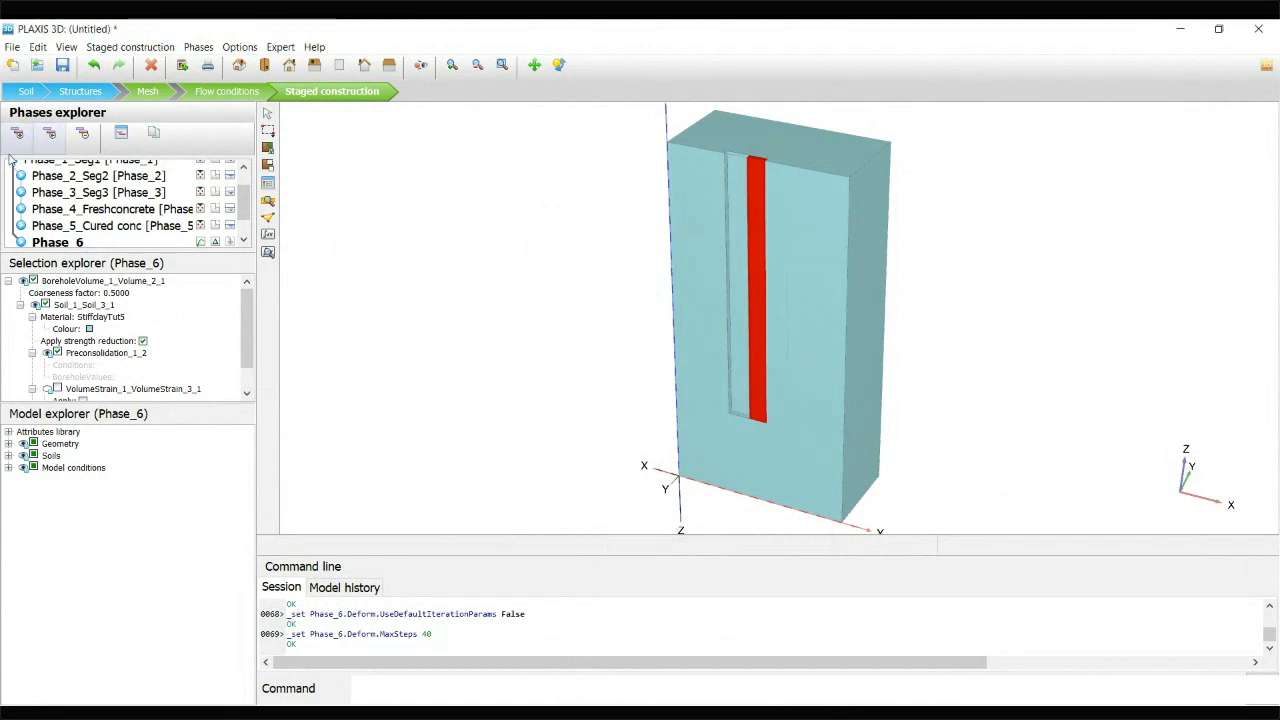
# Add phases starting from Phase_2_Seg2 and Phase_3_Seg3, each with default iteration parameters disabled and maximum steps 40, and reset displacements in the second
pyautogui.click(74, 177)
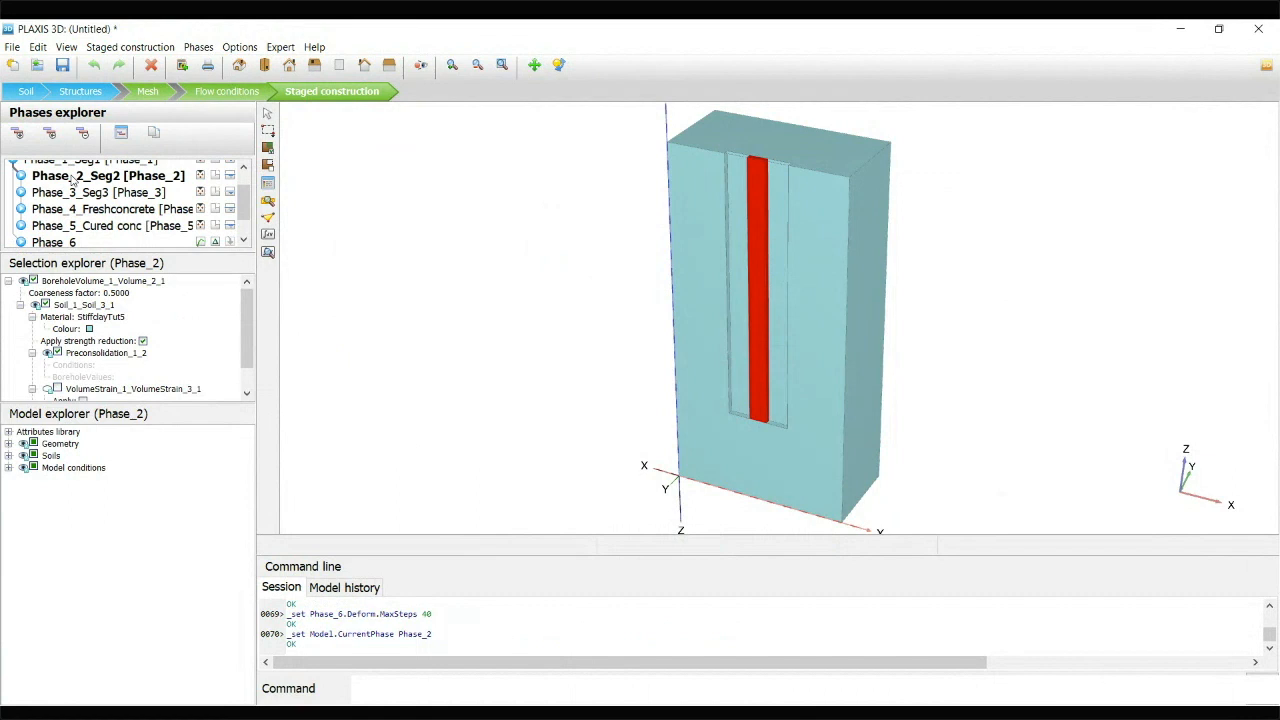
pyautogui.click(18, 135)
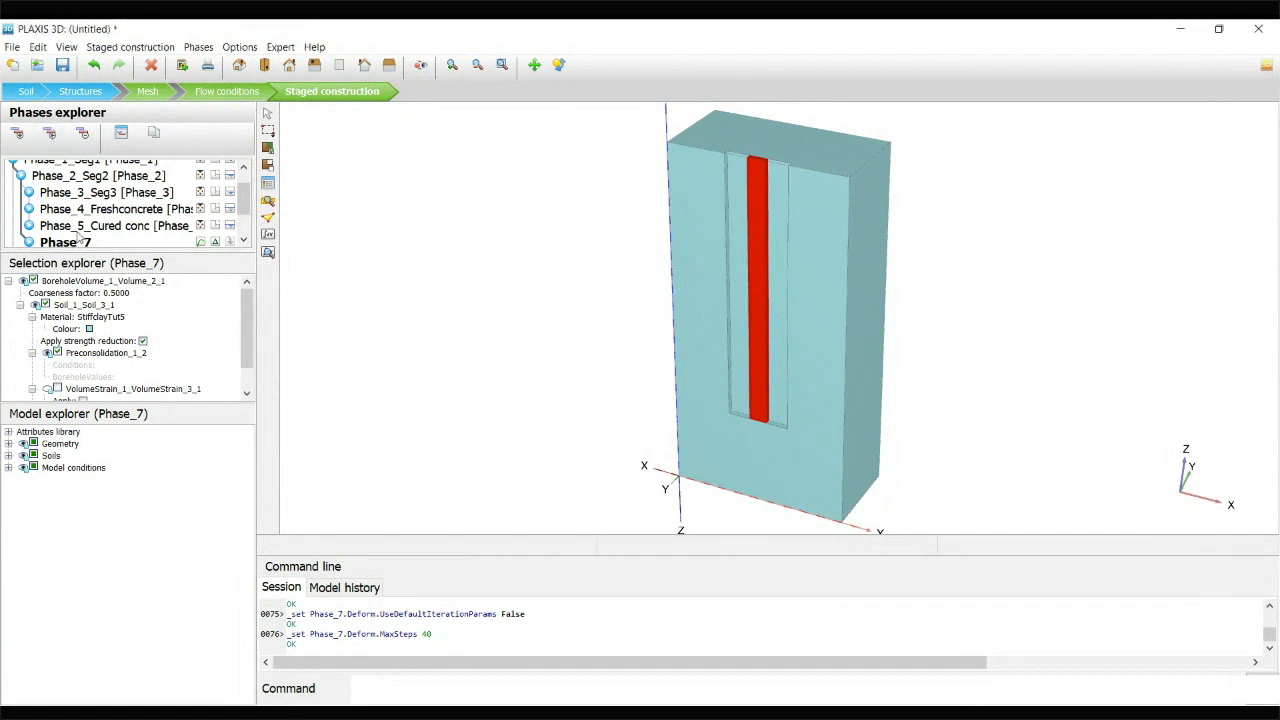
pyautogui.click(104, 195)
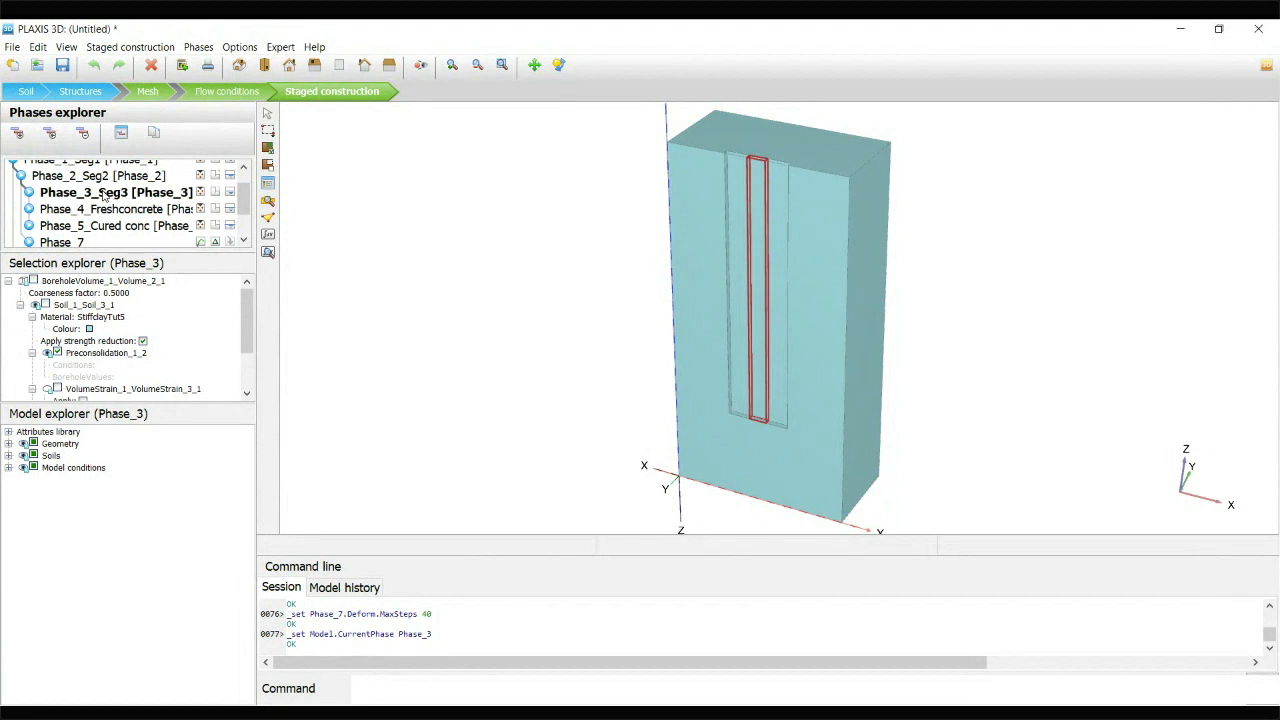
pyautogui.click(18, 135)
pyautogui.doubleClick(78, 239)
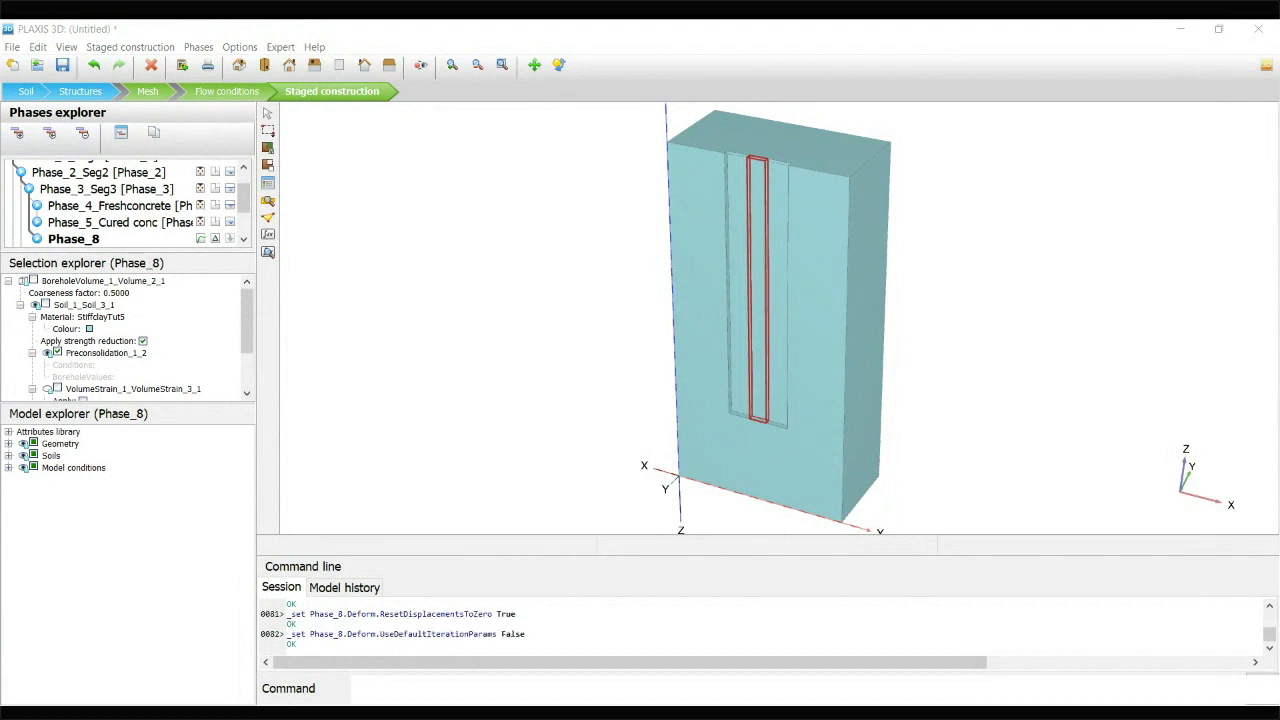
pyautogui.click(1132, 507)
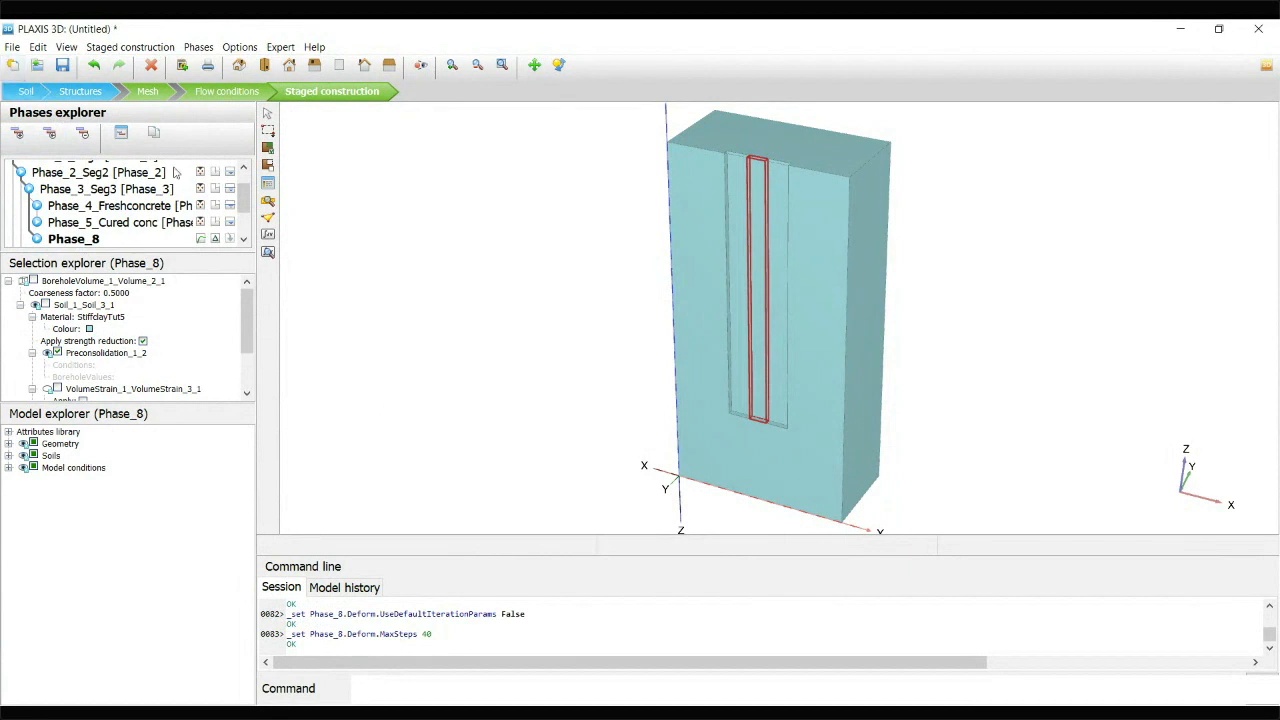
# Add a phase that starts from Phase_4_Freshconcrete, disable its default iteration parameters and set the maximum number of steps to 40
pyautogui.click(126, 210)
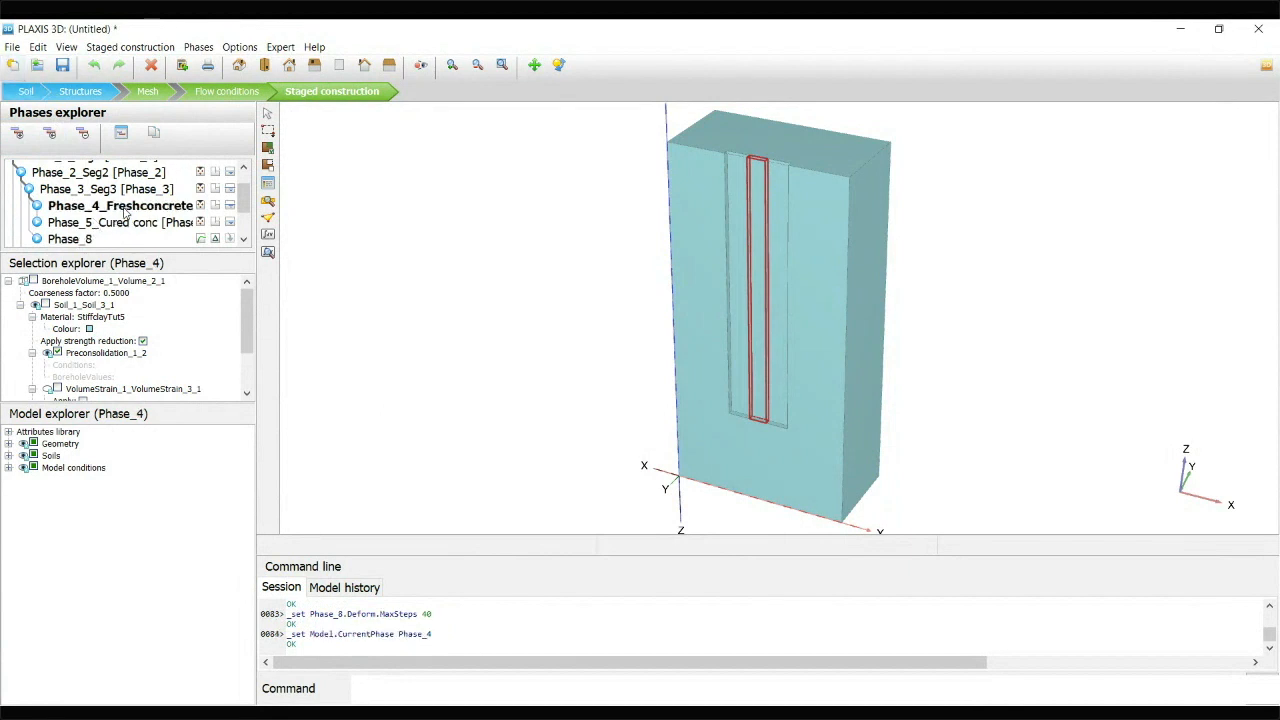
pyautogui.click(883, 712)
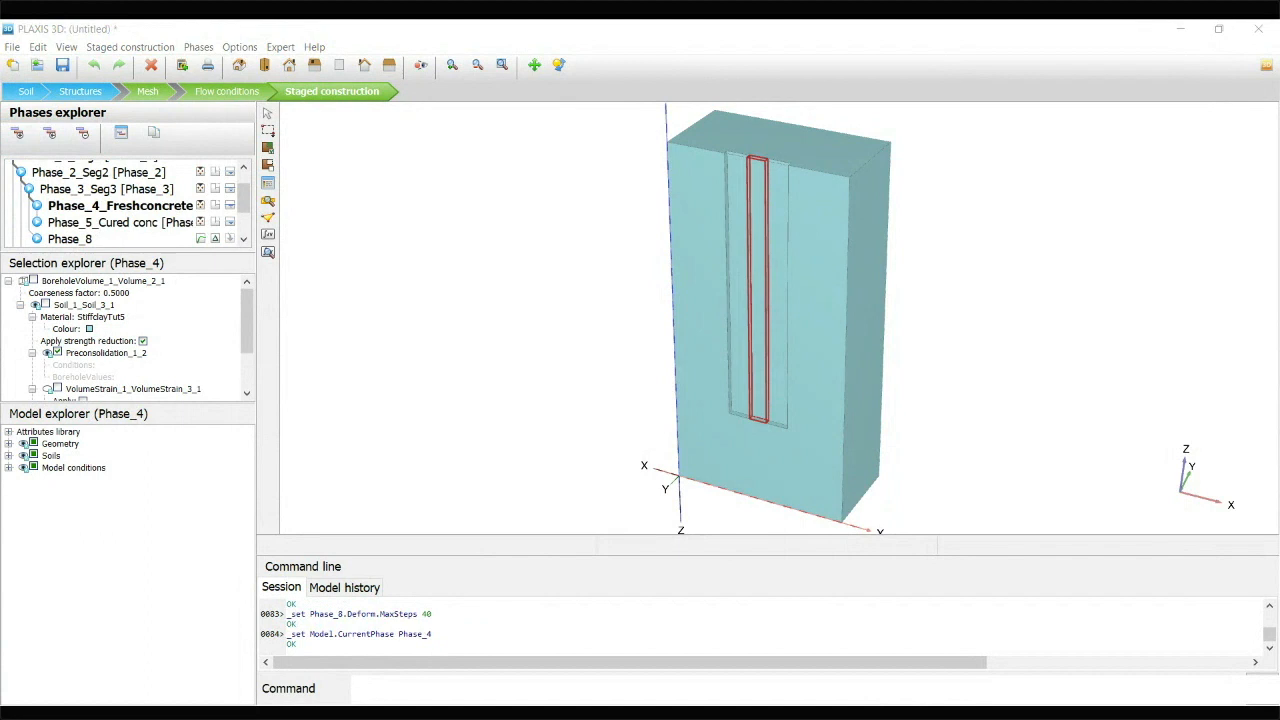
pyautogui.click(1189, 32)
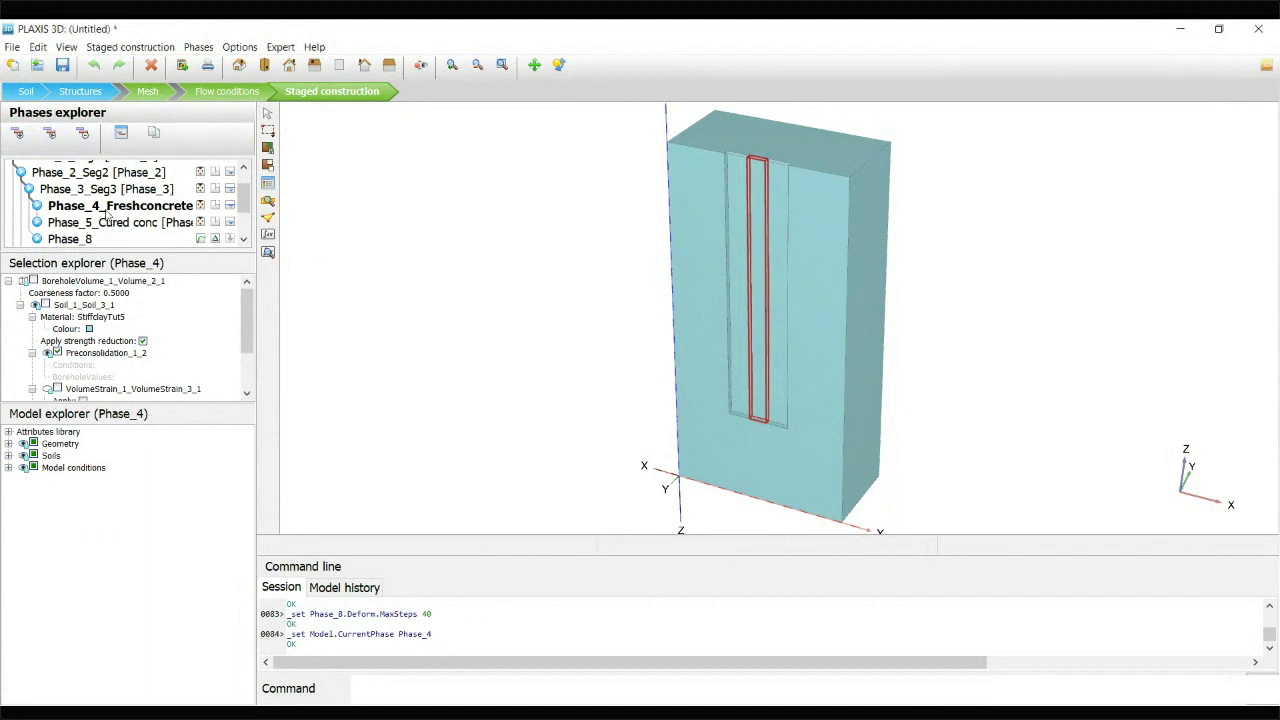
pyautogui.click(17, 133)
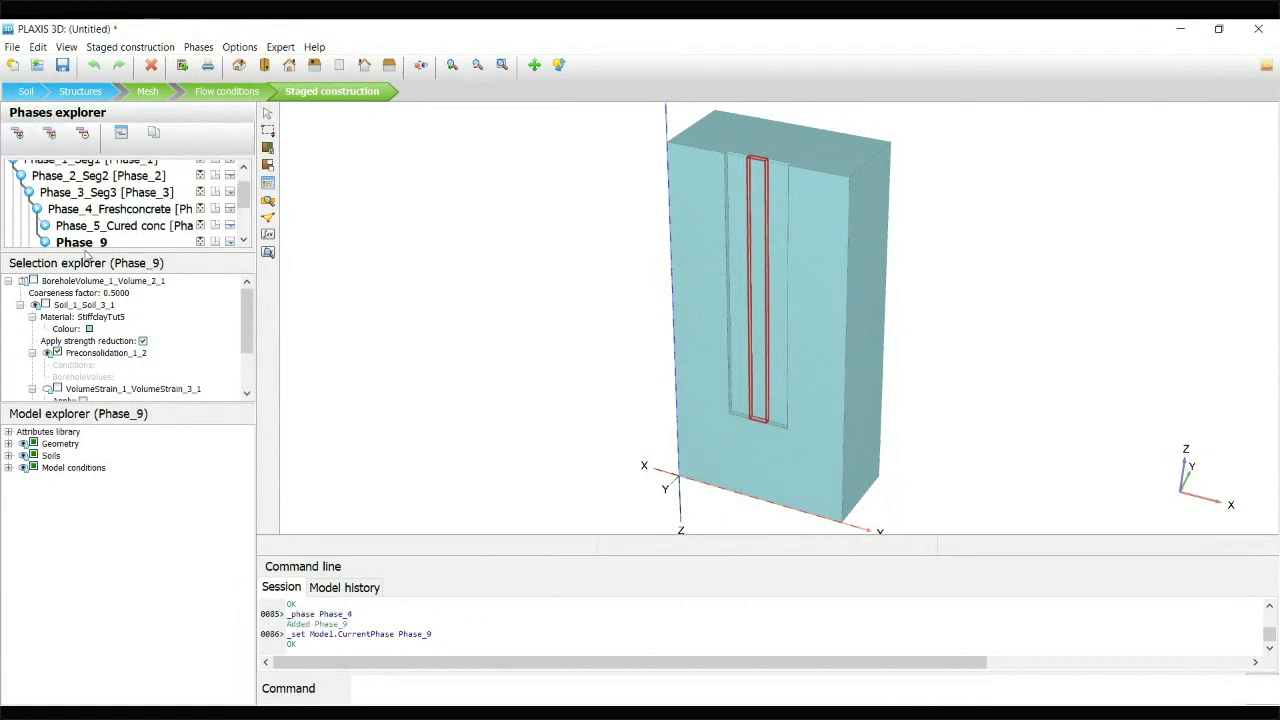
pyautogui.doubleClick(91, 244)
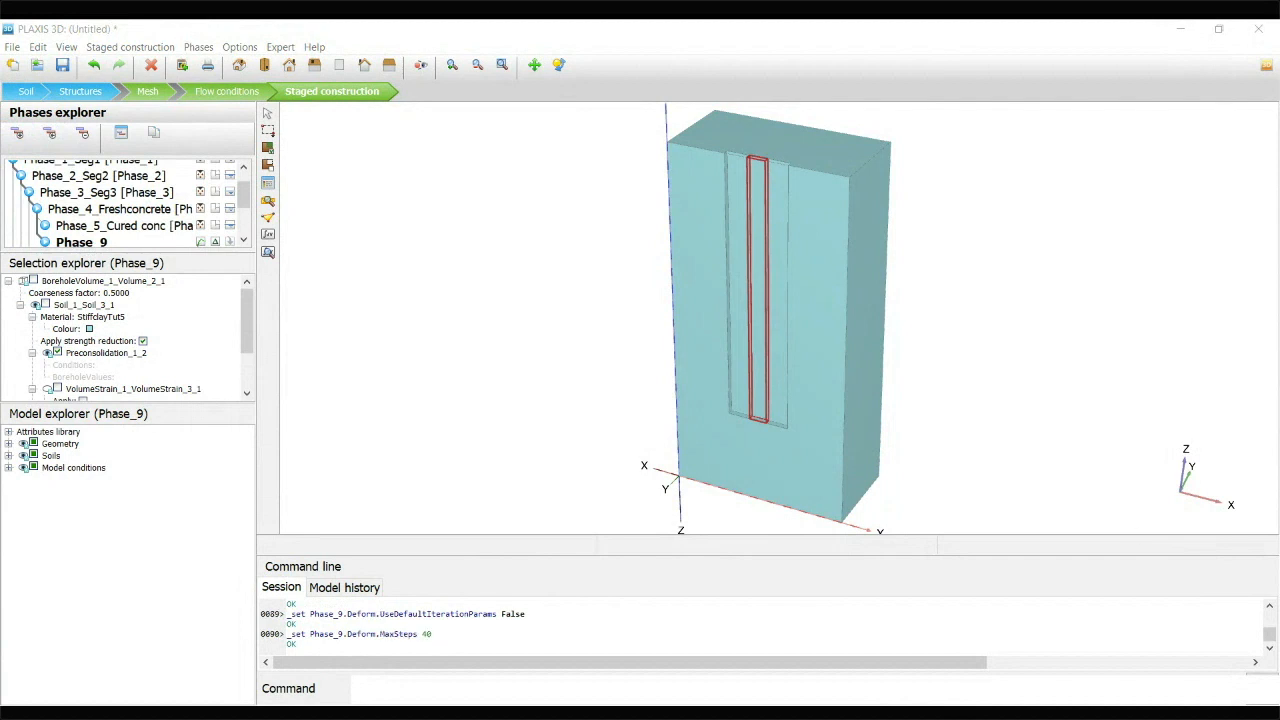
pyautogui.click(688, 221)
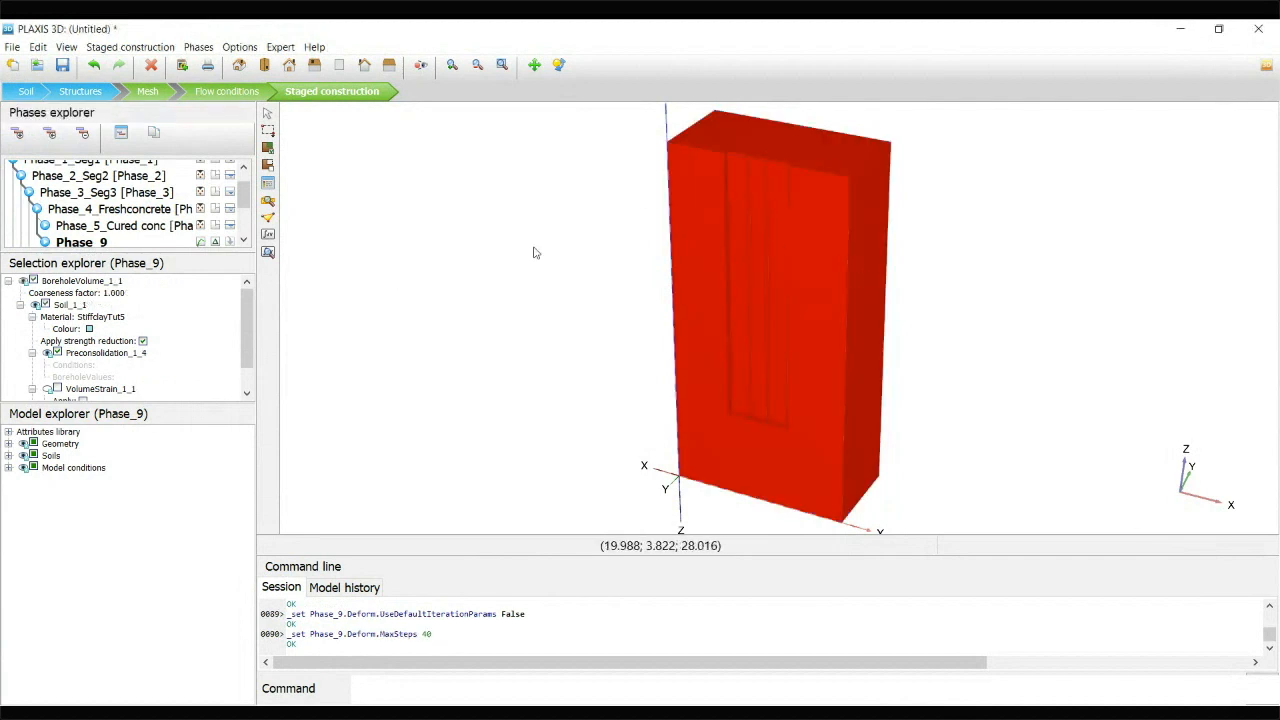
# Start calculating the phases and stop the run while Phase_1_Seg1 is being calculated
pyautogui.moveTo(247, 199)
pyautogui.mouseDown()
pyautogui.moveTo(248, 214)
pyautogui.moveTo(245, 195)
pyautogui.mouseUp()
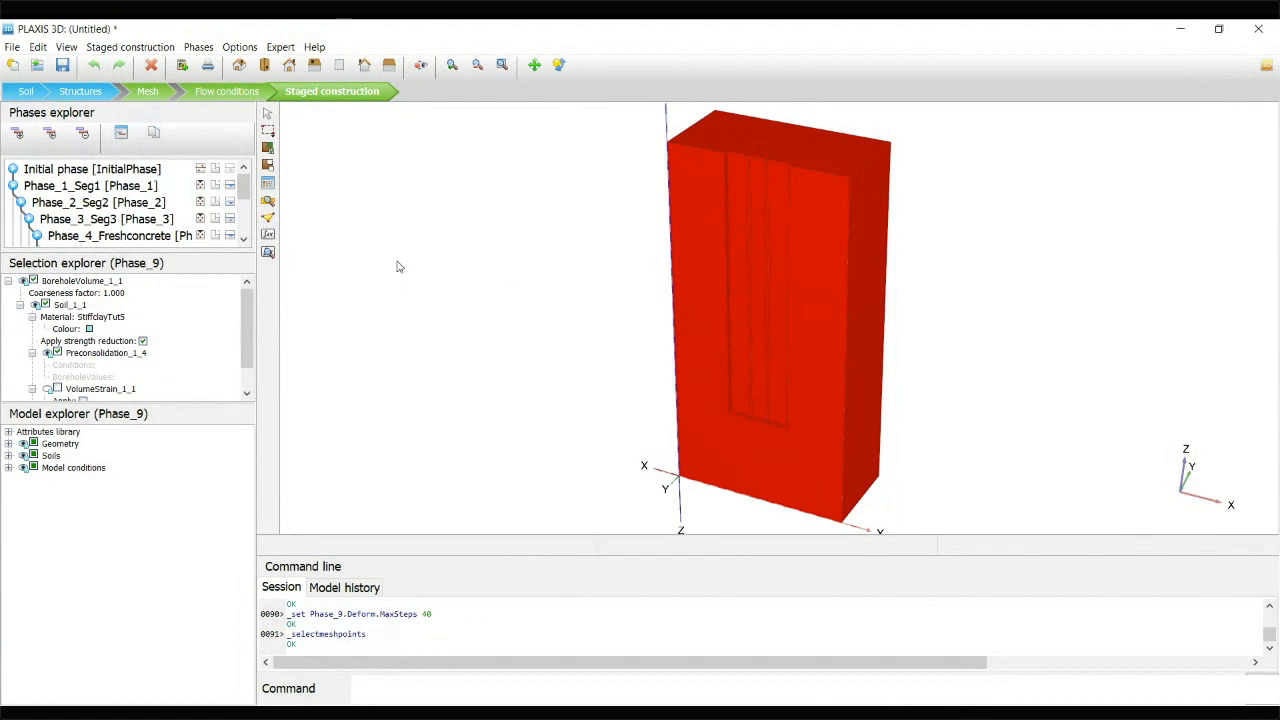
pyautogui.click(268, 235)
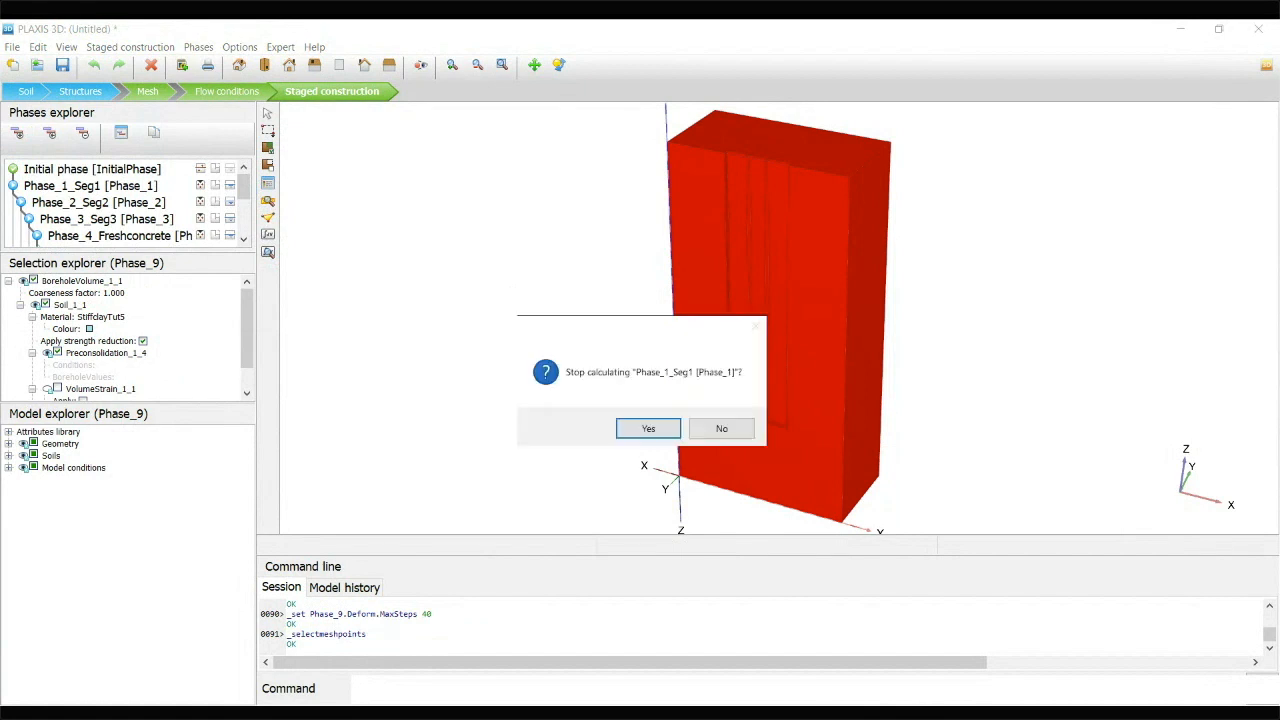
pyautogui.click(662, 432)
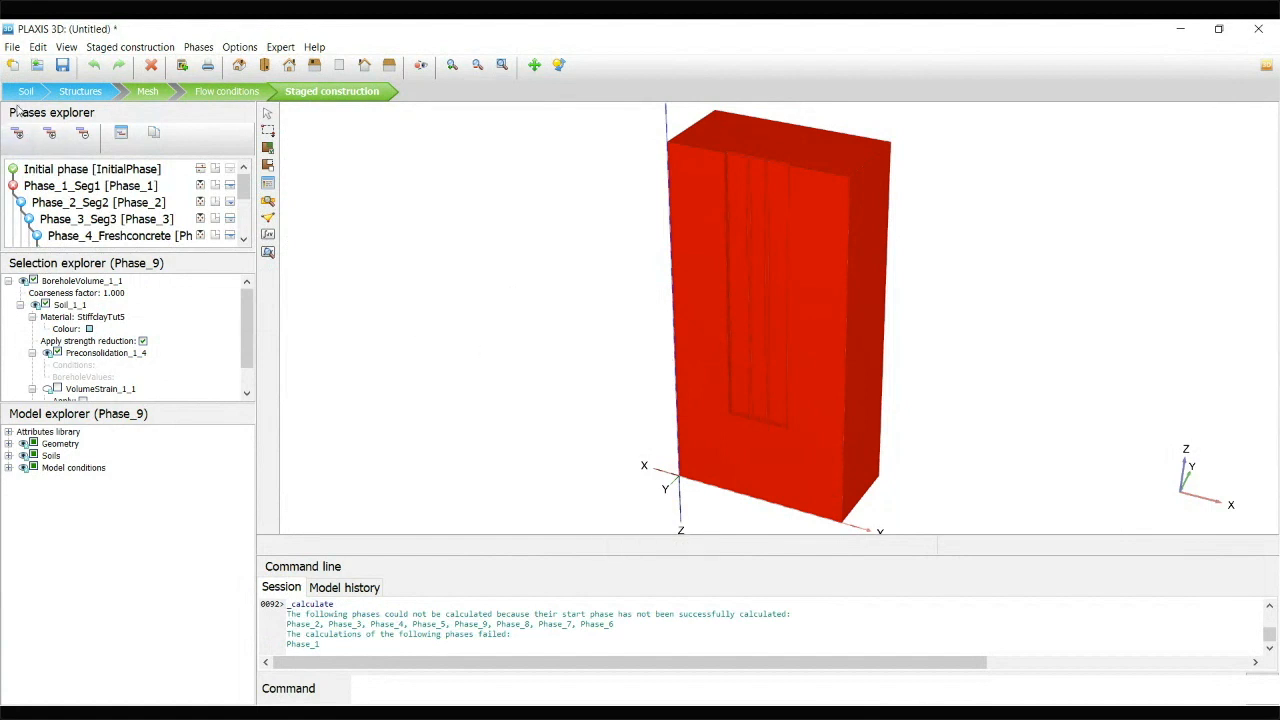
# Save the project as D Wall Prob2.p3d in the GBPant folder
pyautogui.click(64, 65)
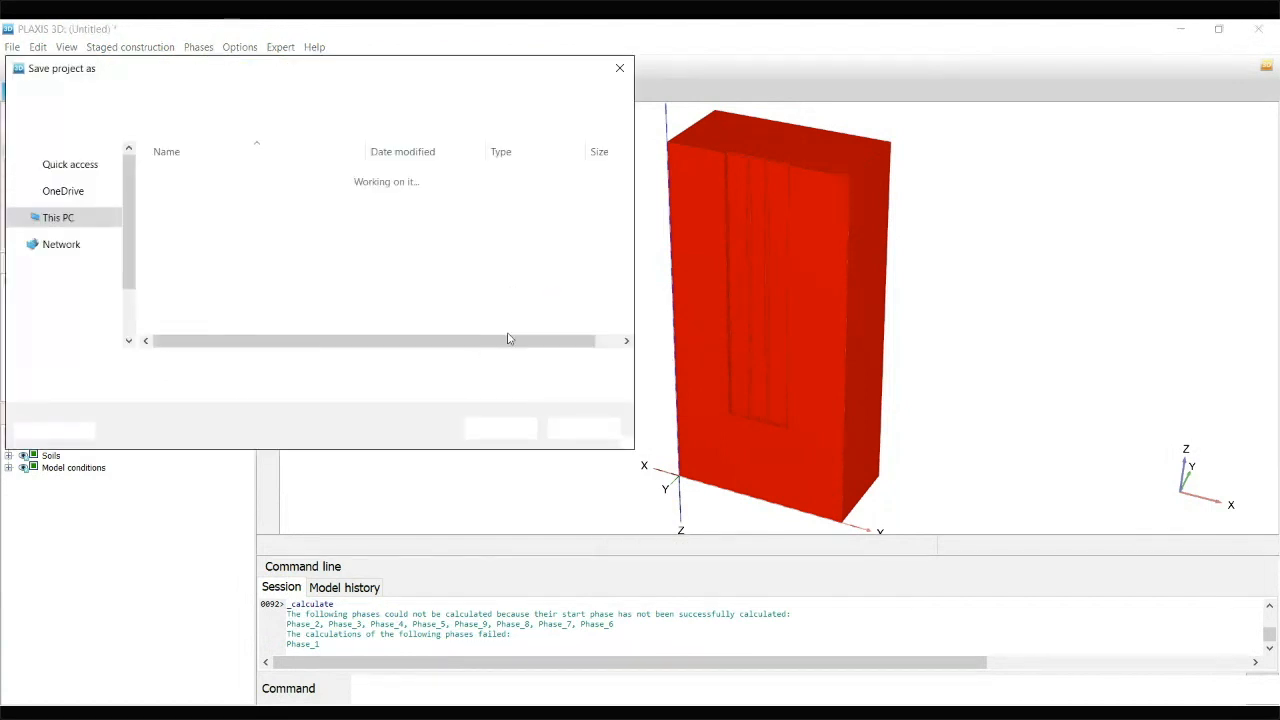
pyautogui.click(168, 366)
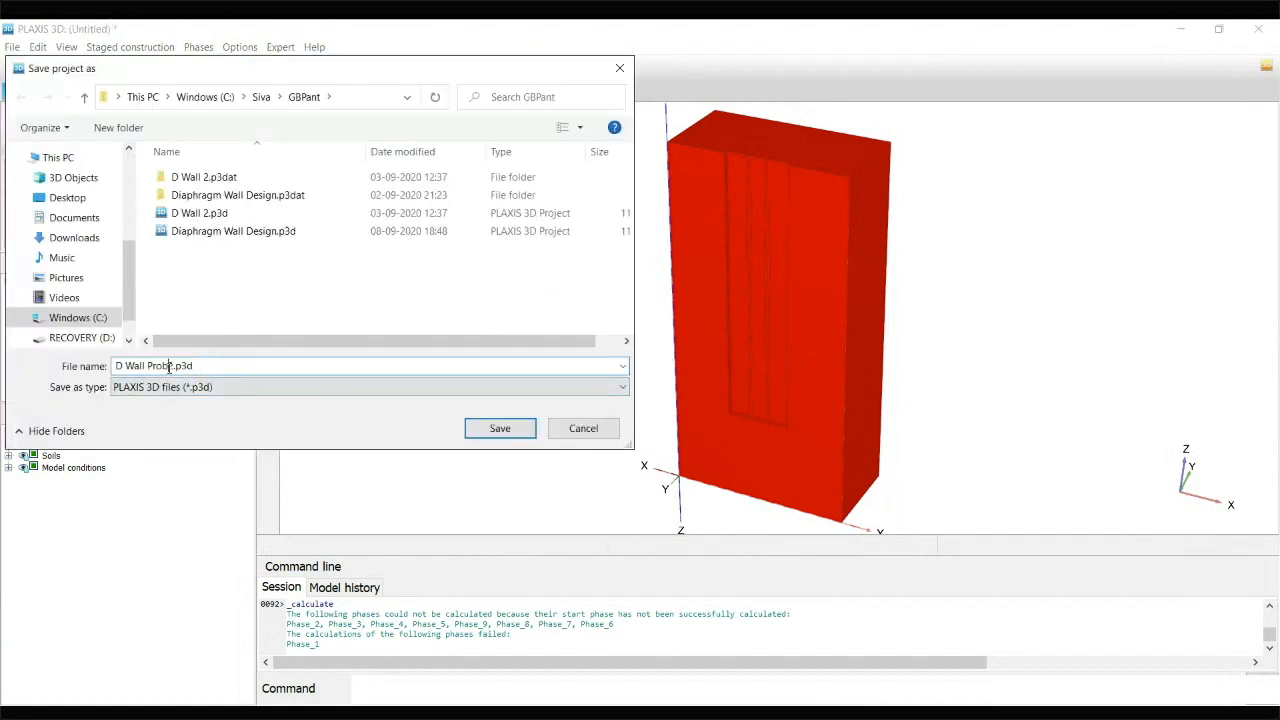
pyautogui.click(500, 428)
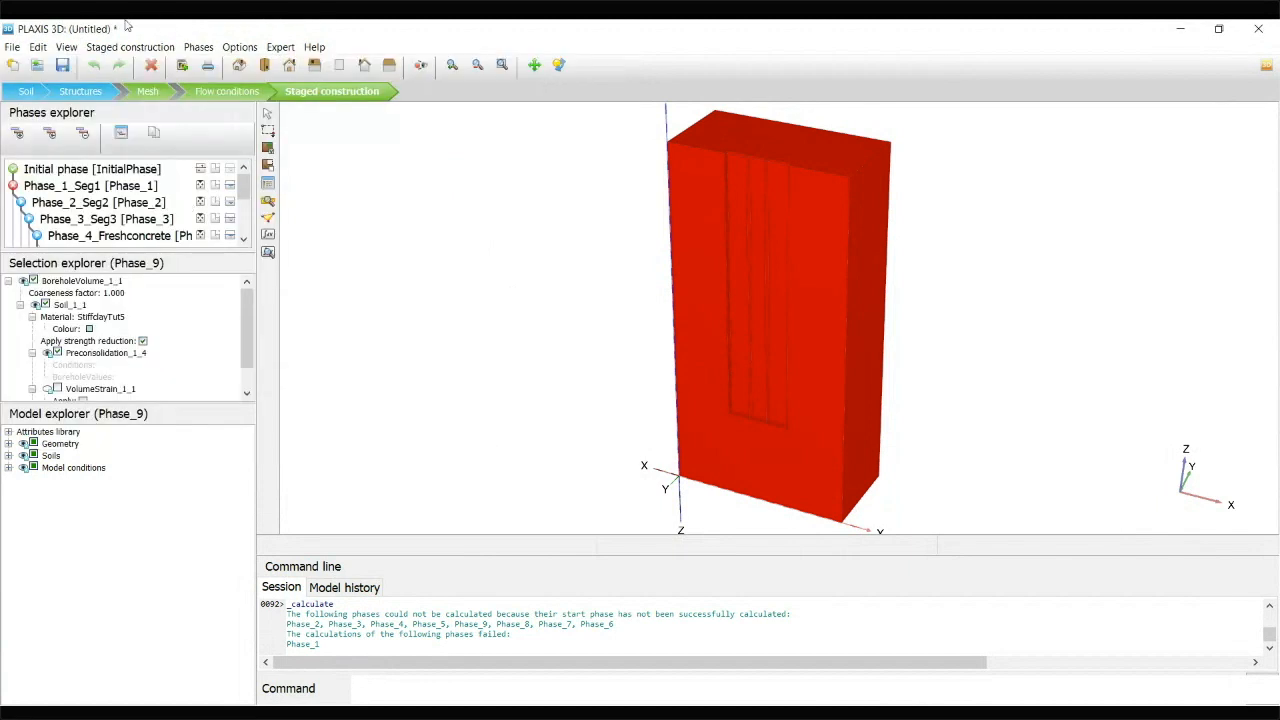
# Open the recent project Diaphragm Wall Design.p3d and look through its phases
pyautogui.click(12, 47)
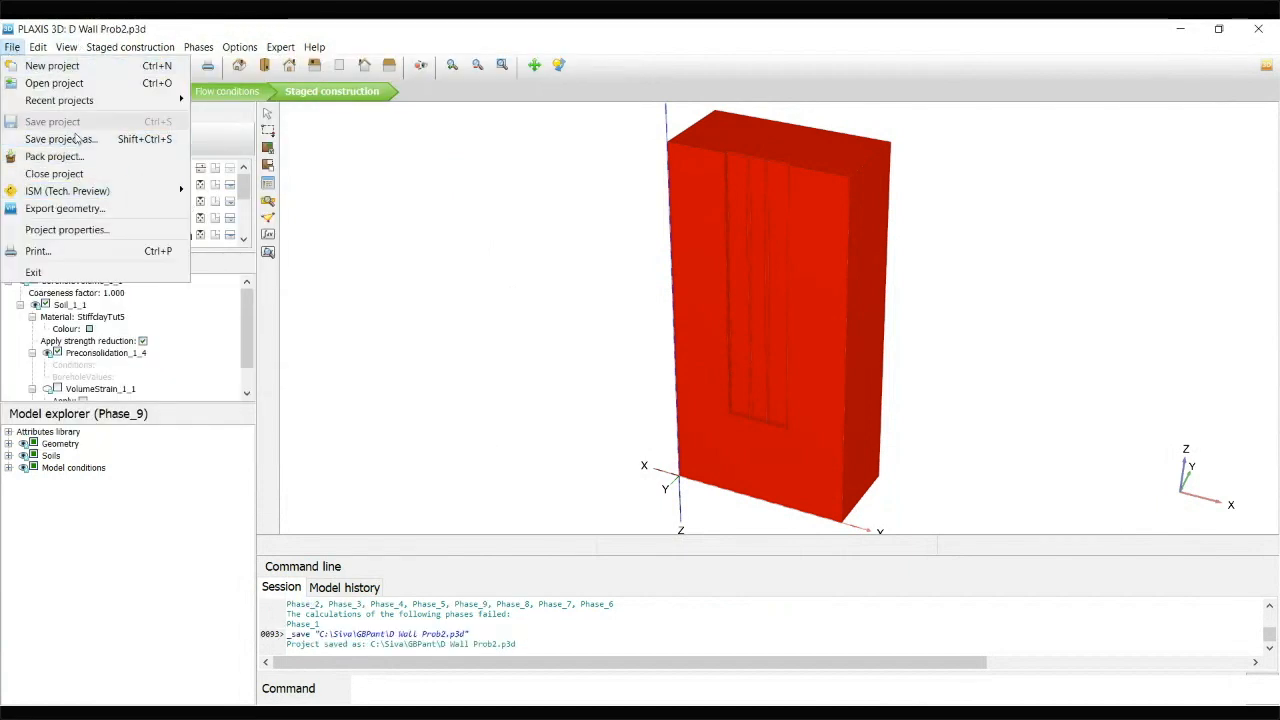
pyautogui.moveTo(88, 103)
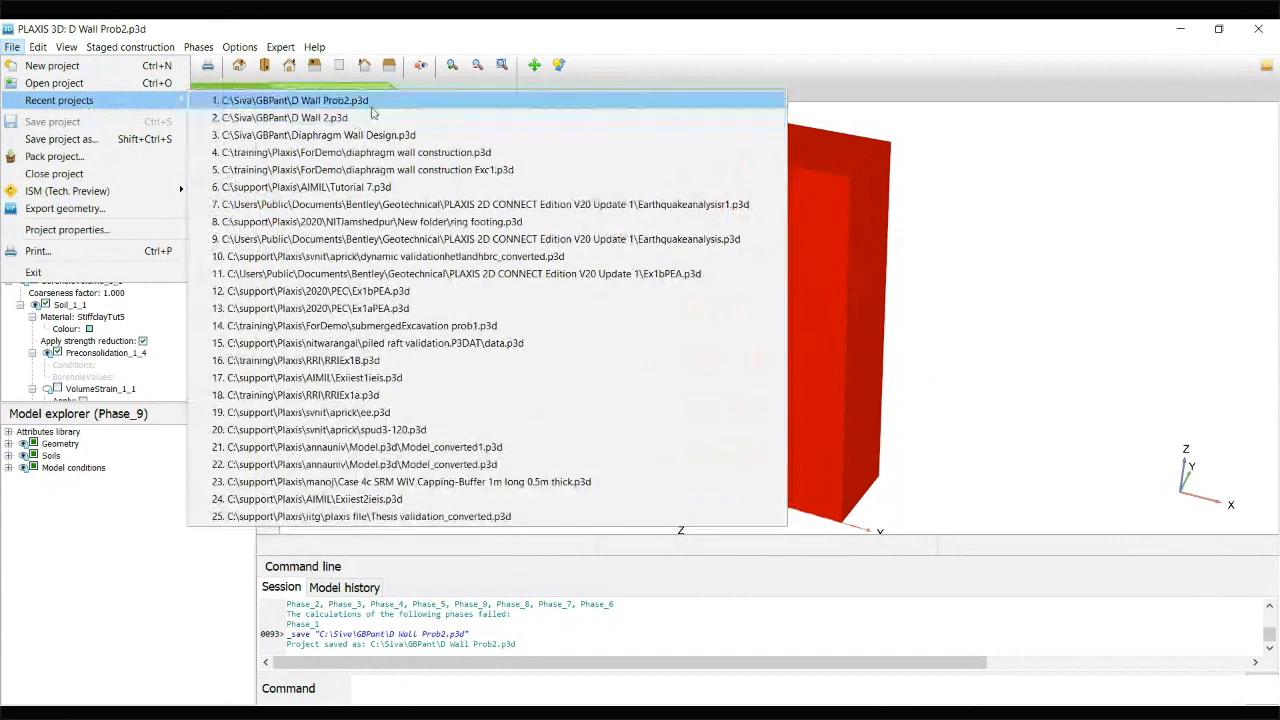
pyautogui.click(358, 136)
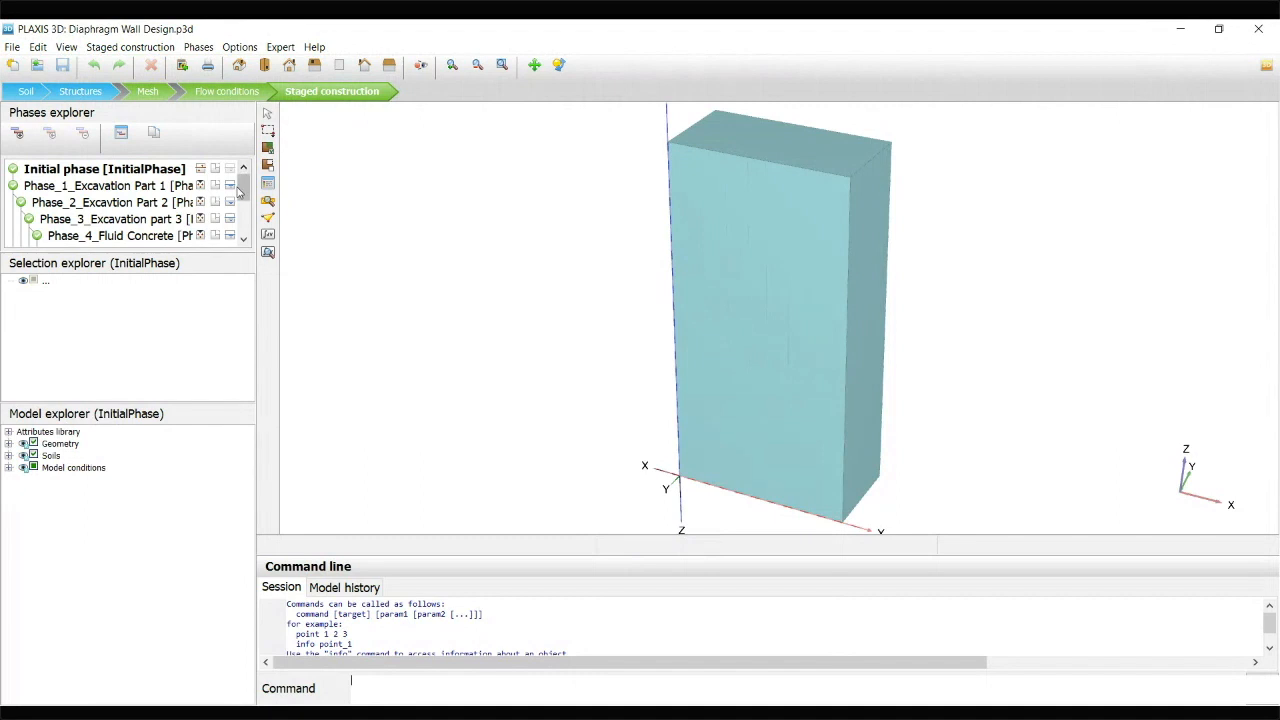
pyautogui.moveTo(240, 190)
pyautogui.mouseDown()
pyautogui.moveTo(266, 236)
pyautogui.moveTo(243, 217)
pyautogui.moveTo(247, 178)
pyautogui.mouseUp()
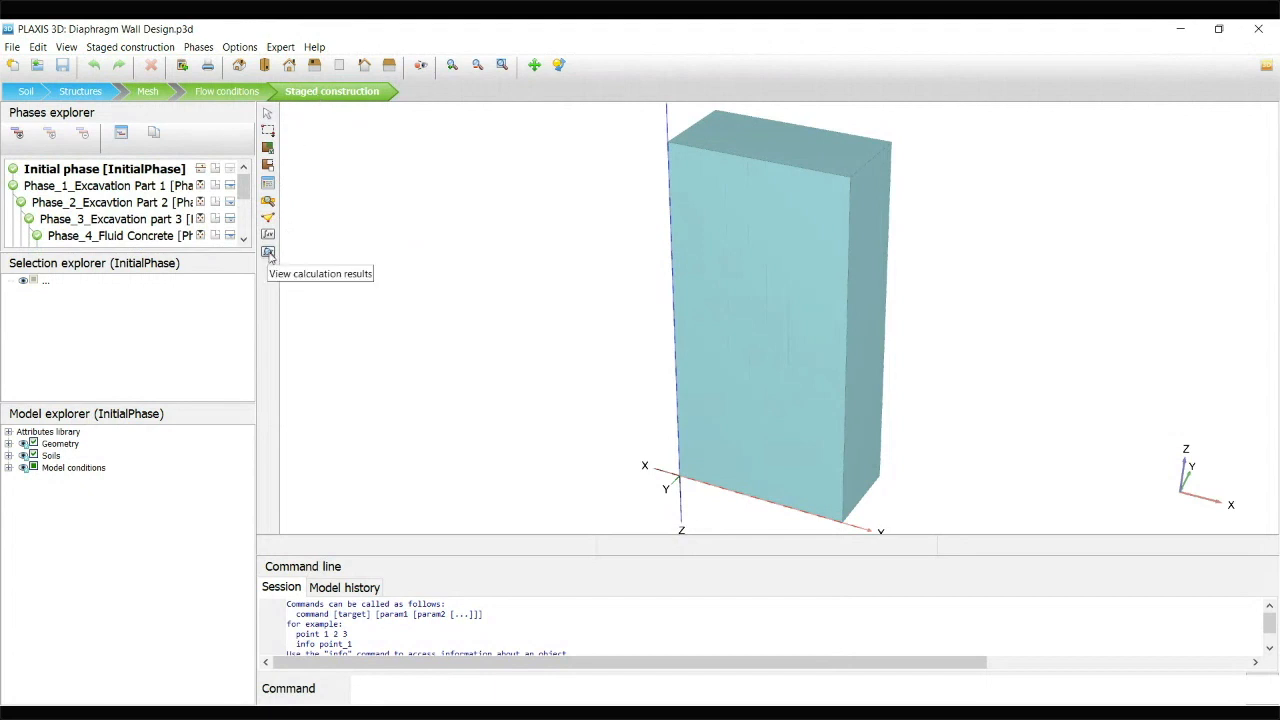
# View the calculation results of the initial phase in PLAXIS 3D Output and display the deformed mesh with its materials
pyautogui.click(268, 253)
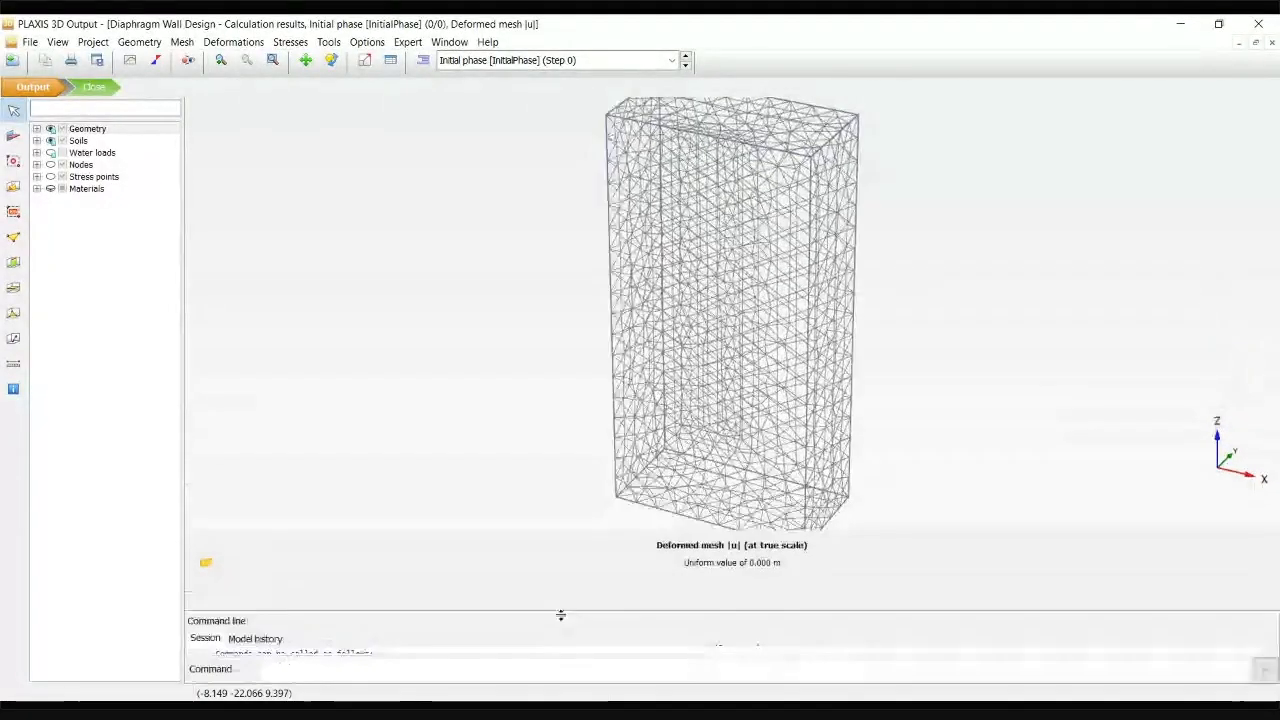
pyautogui.click(181, 42)
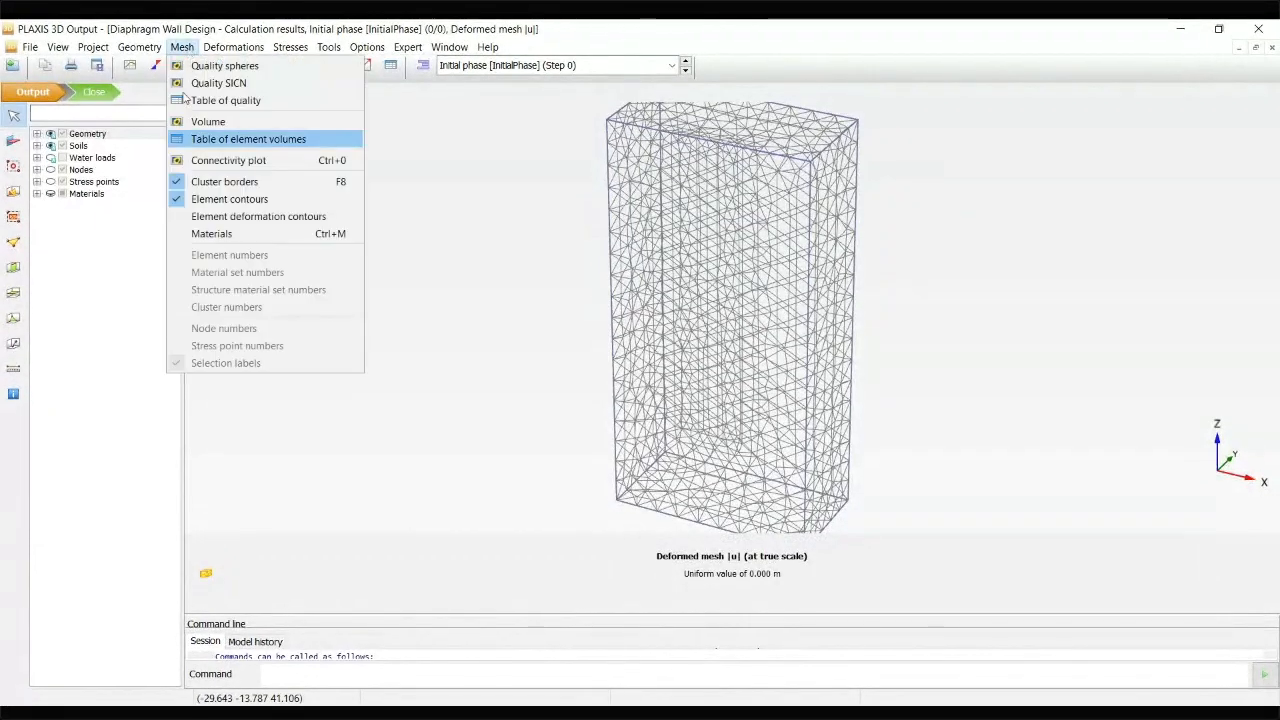
pyautogui.click(205, 225)
pyautogui.moveTo(1031, 277); pyautogui.dragTo(960, 292, button='middle')
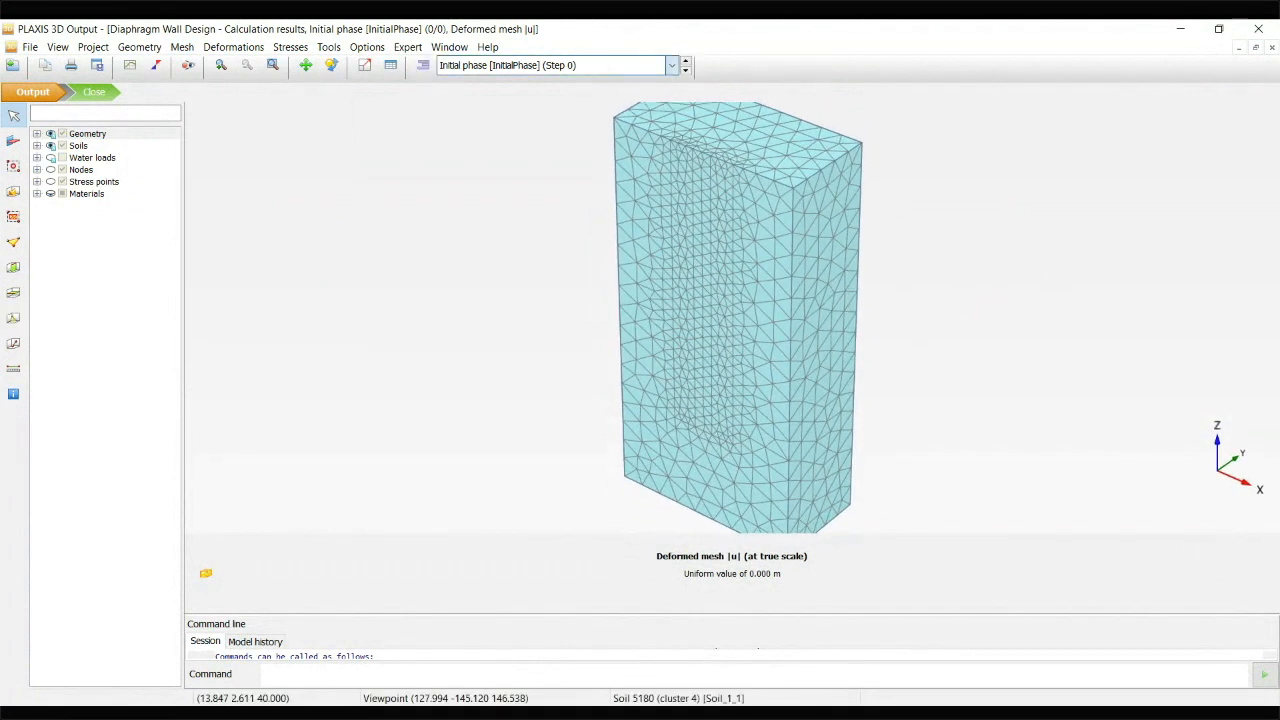
# Display the total displacements |u| for Phase_1_Excavation Part 1
pyautogui.click(560, 65)
pyautogui.click(560, 106)
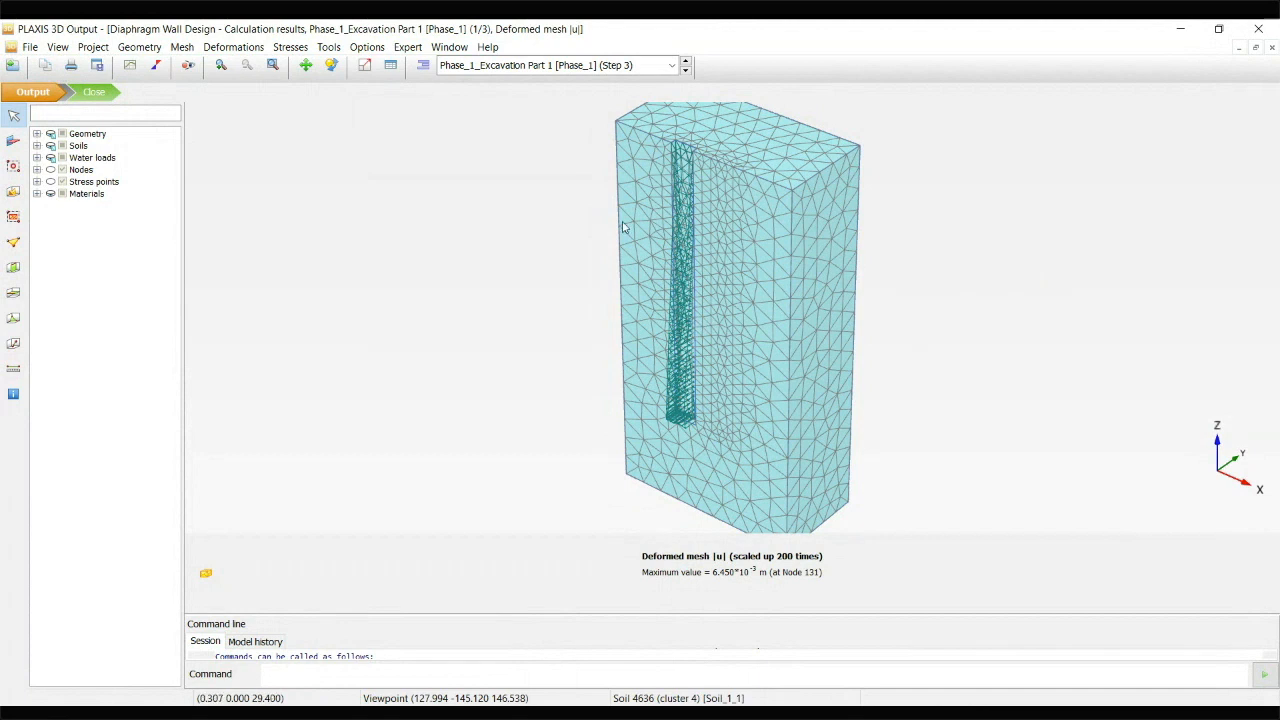
pyautogui.click(233, 47)
pyautogui.moveTo(271, 112)
pyautogui.click(445, 108)
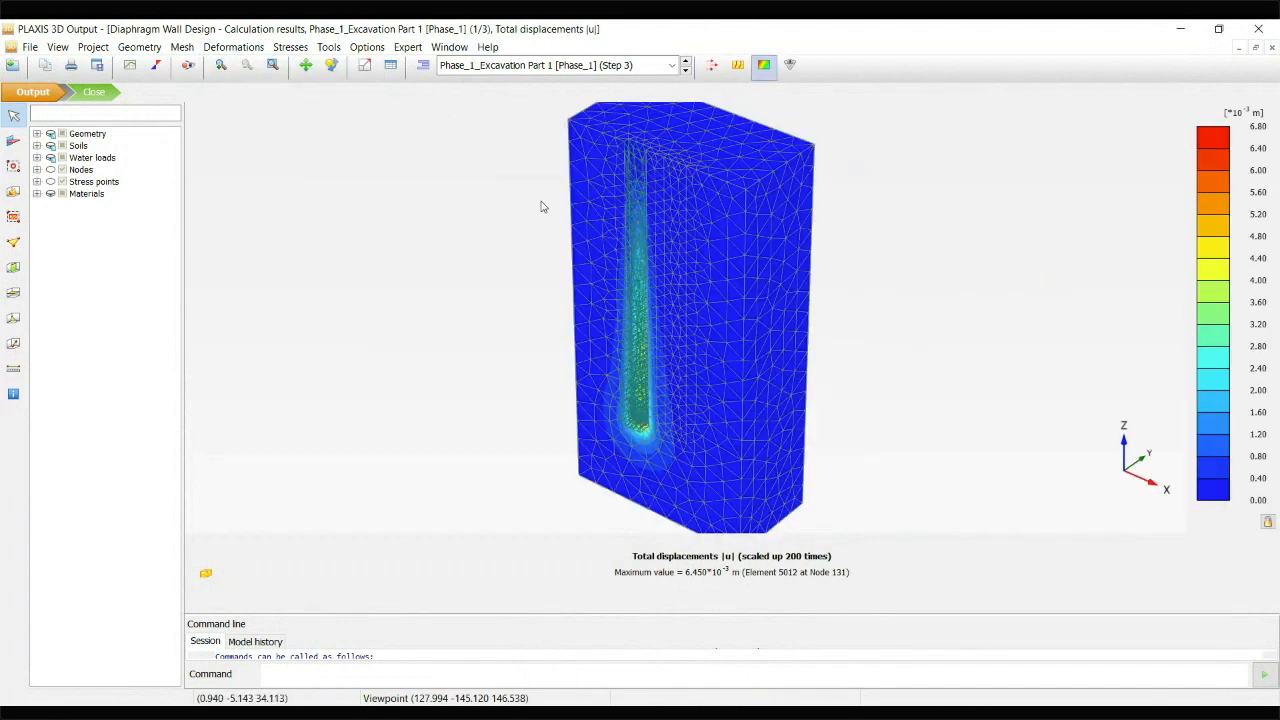
# Show the Phase_1 total displacements as contour lines and hide the element contours
pyautogui.click(737, 65)
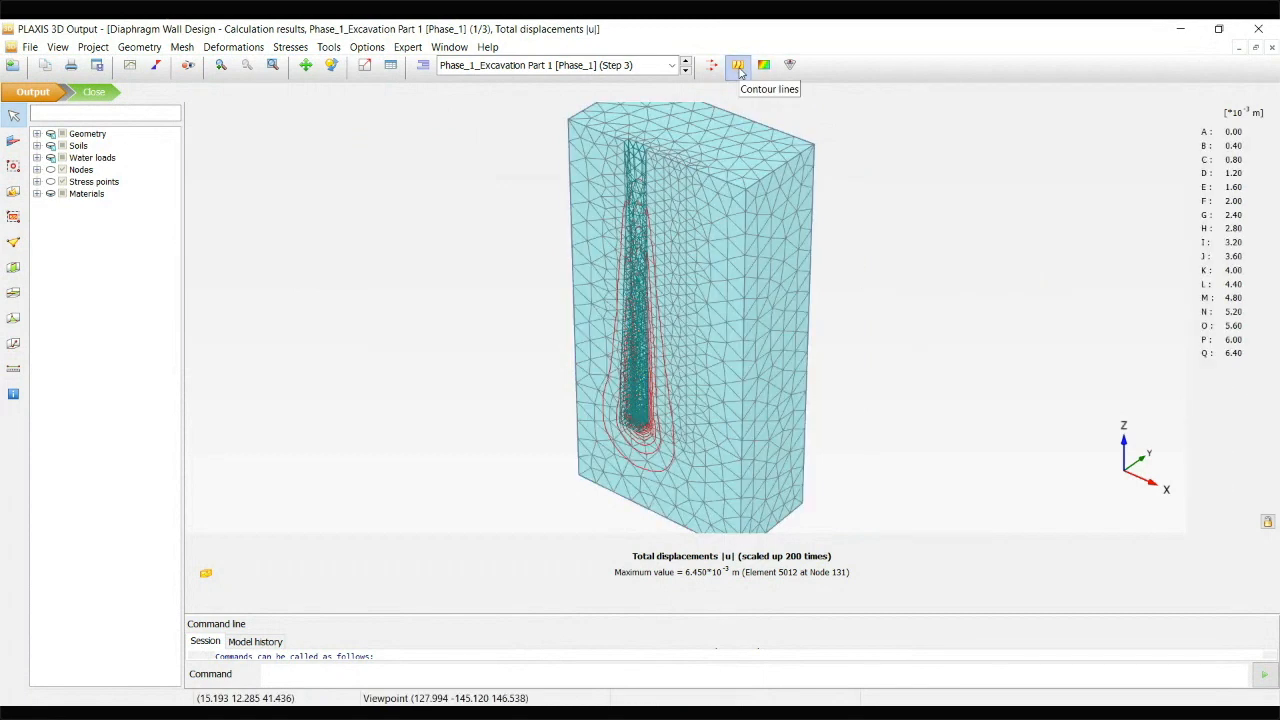
pyautogui.click(182, 47)
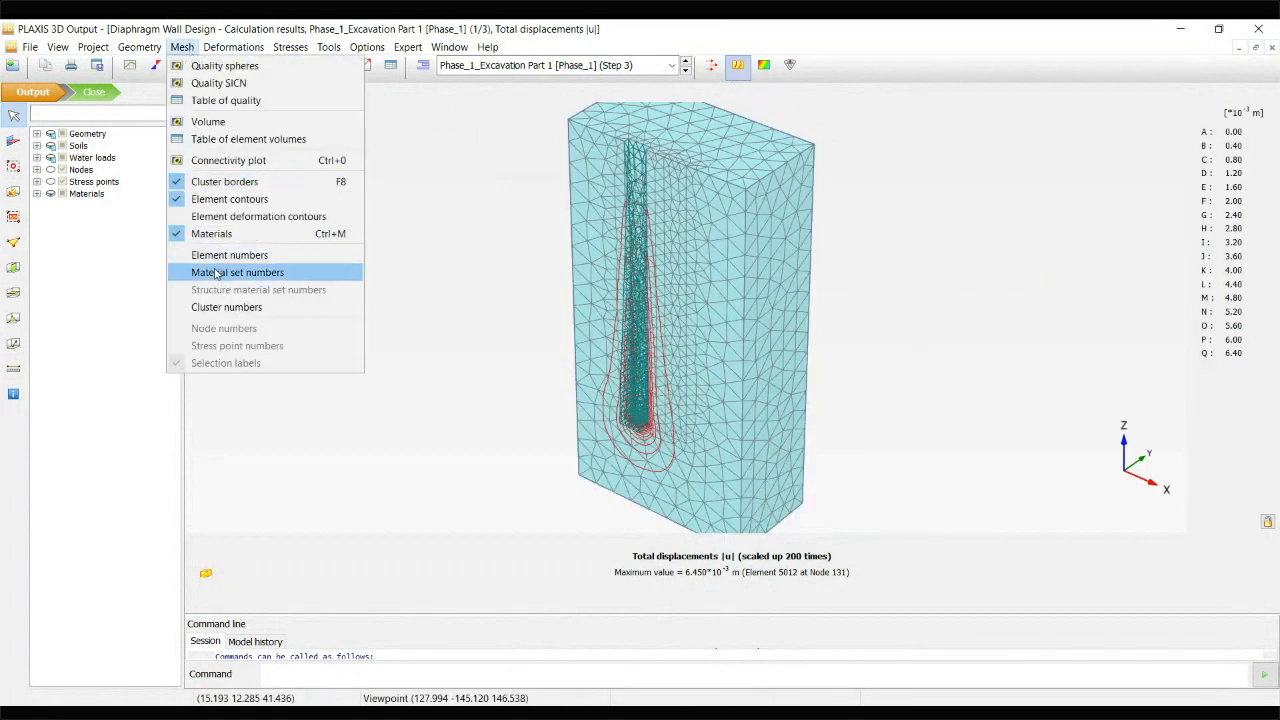
pyautogui.click(229, 199)
pyautogui.moveTo(807, 329); pyautogui.dragTo(840, 331)
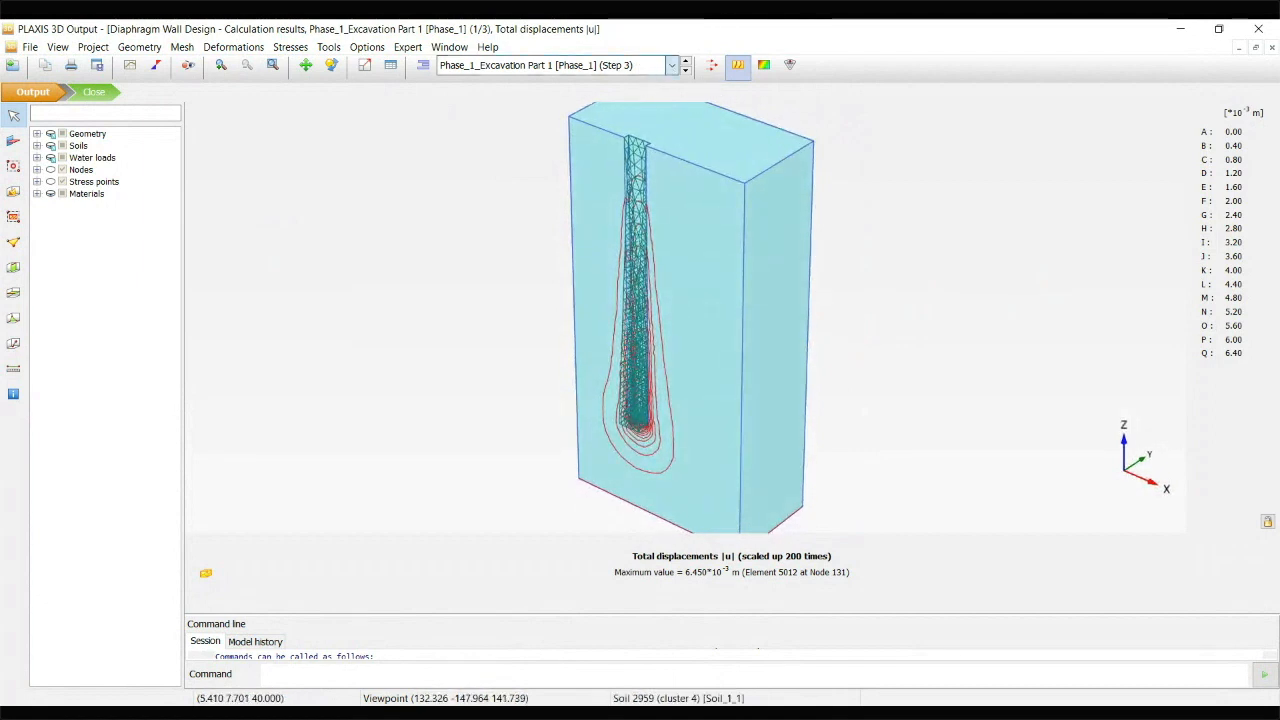
# Examine the total displacements of Phase_2 as contour lines and of Phase_3_Excavation part 3 as contour lines and arrows
pyautogui.press('Down')
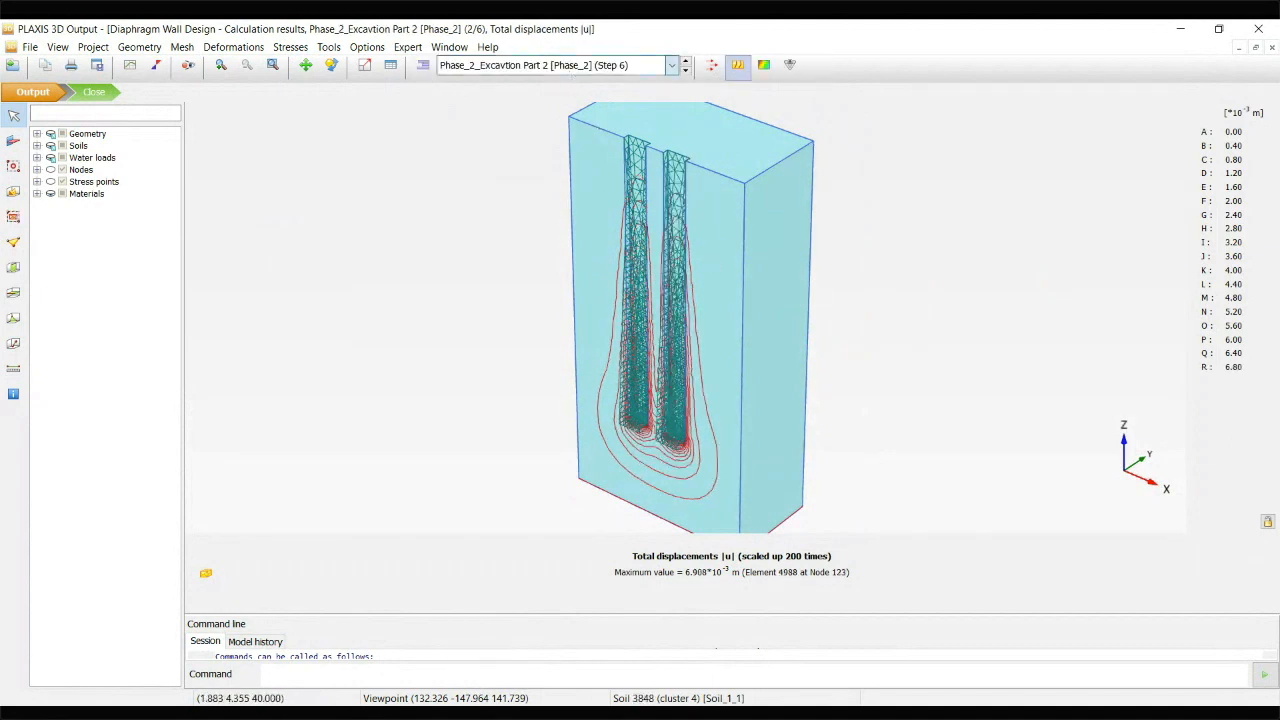
pyautogui.press('Down')
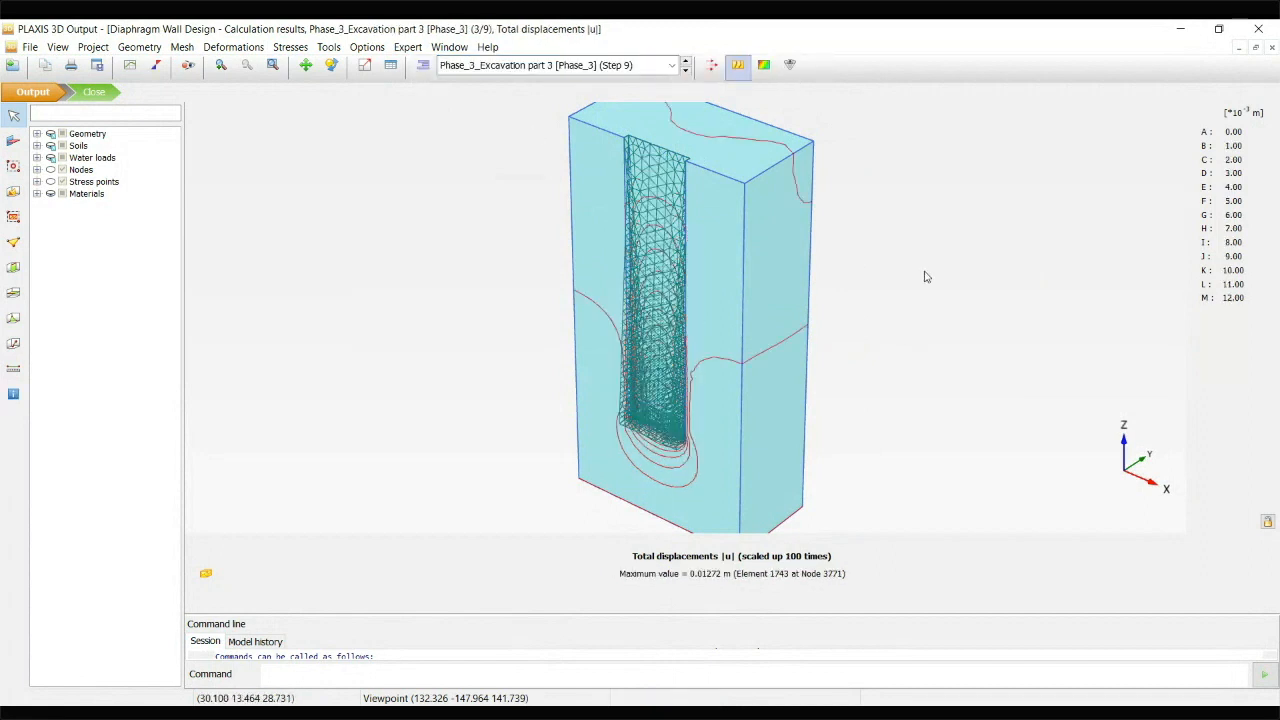
pyautogui.click(712, 66)
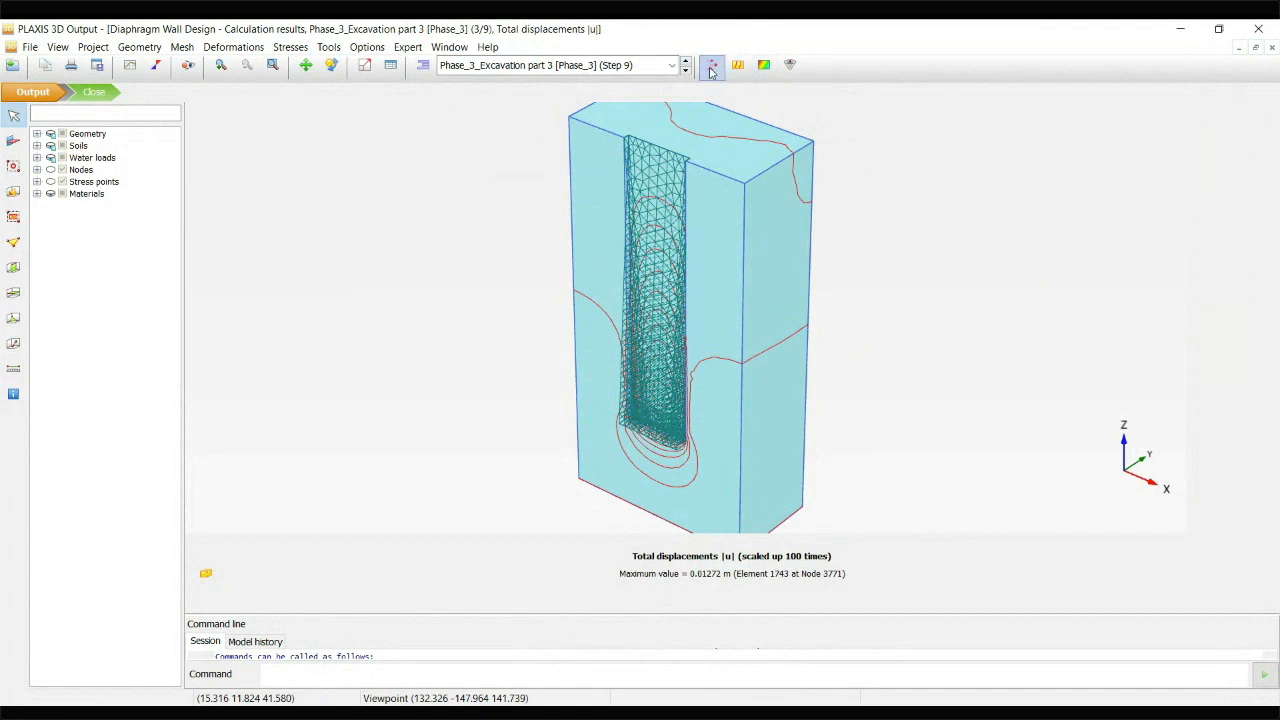
pyautogui.scroll(5, 733, 370)
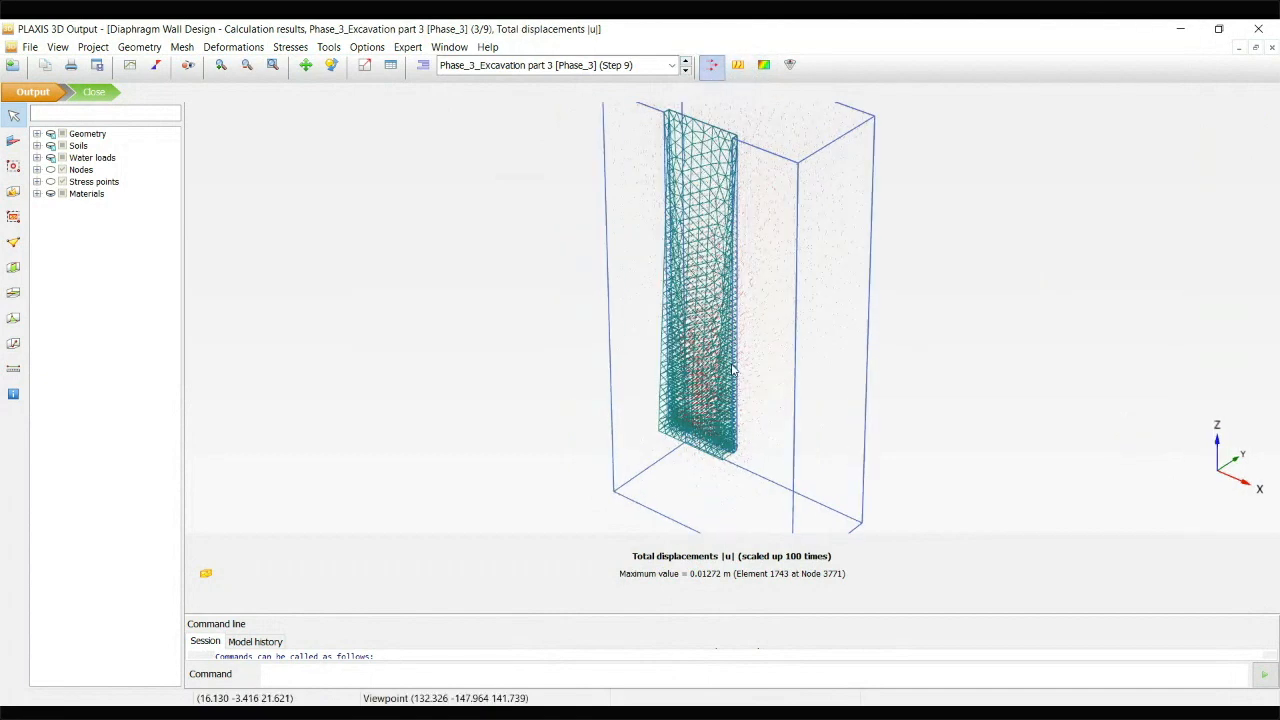
pyautogui.scroll(-6, 733, 370)
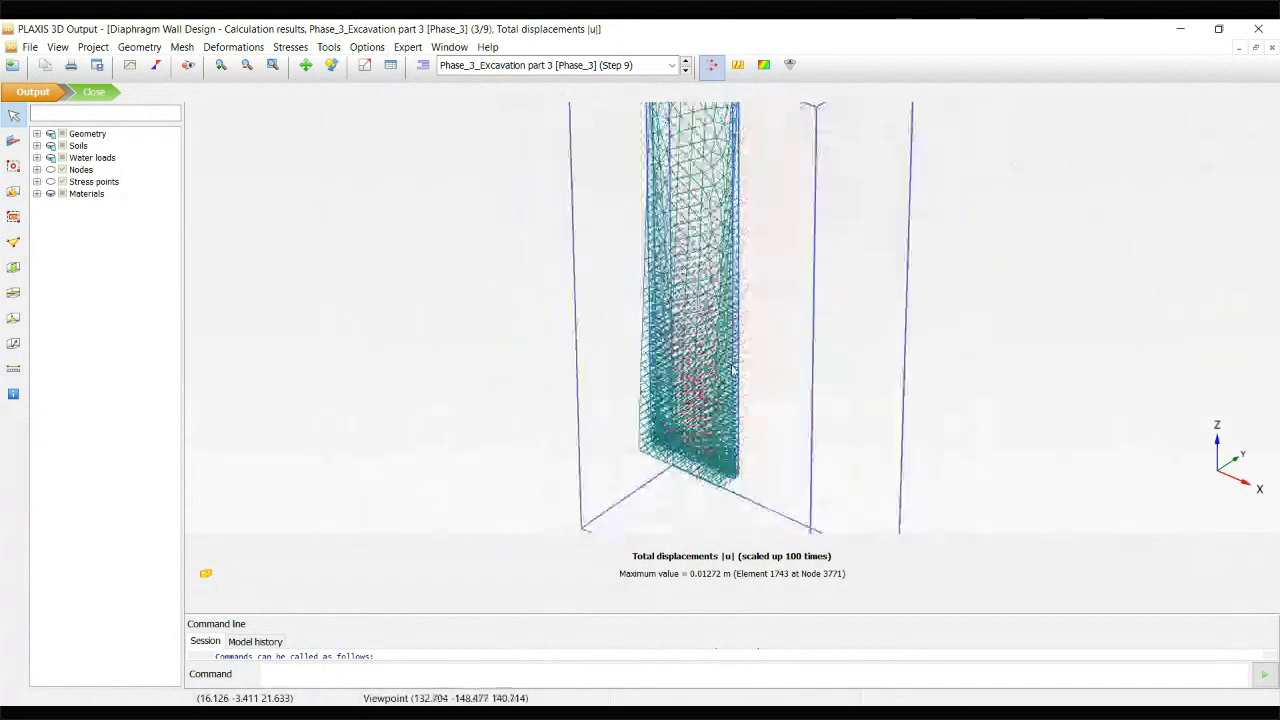
pyautogui.moveTo(783, 343); pyautogui.dragTo(734, 391, button='middle')
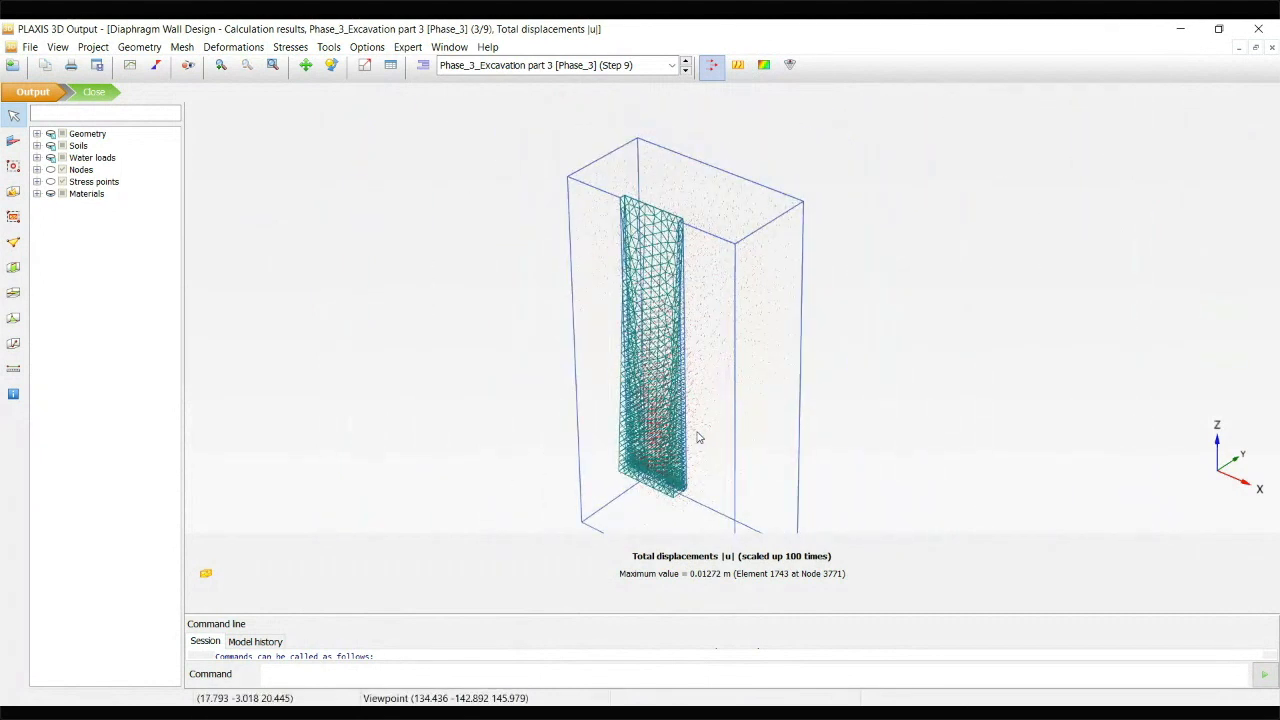
# Examine the Phase_3_Excavation part 3 total displacements as contour lines, shadings and iso surfaces
pyautogui.click(737, 65)
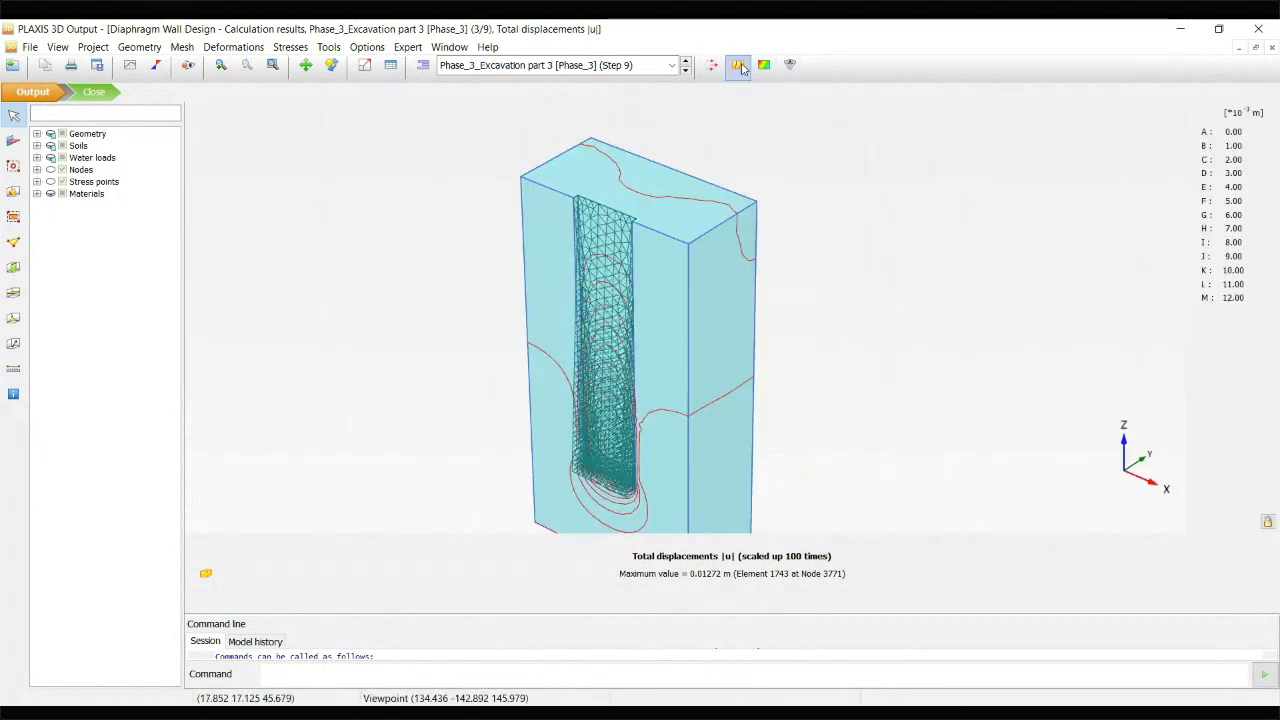
pyautogui.click(762, 66)
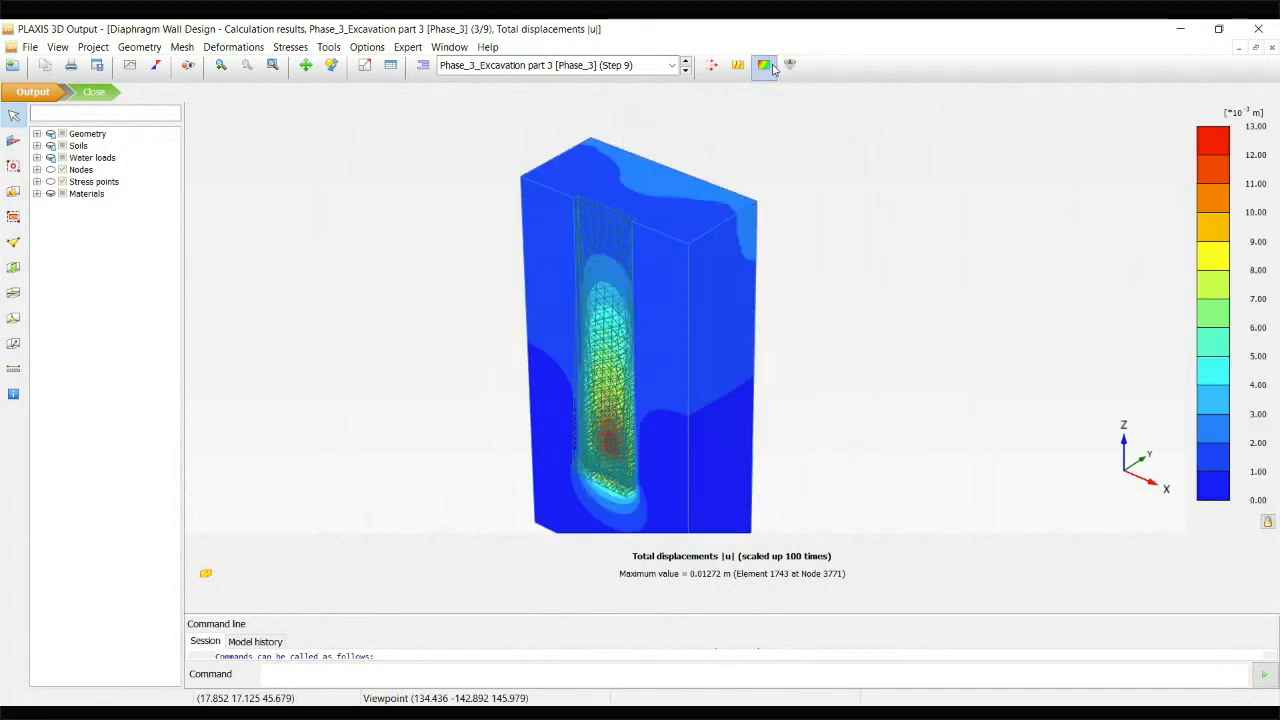
pyautogui.click(789, 65)
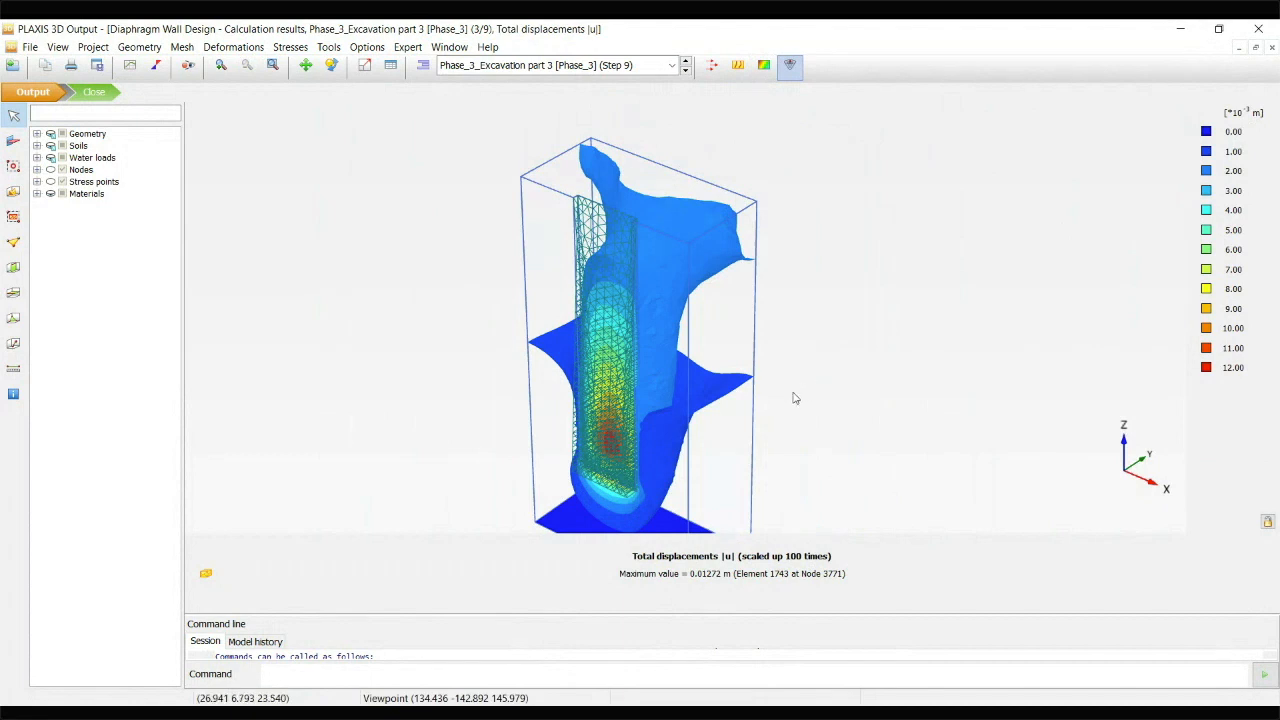
pyautogui.moveTo(862, 358); pyautogui.dragTo(831, 337)
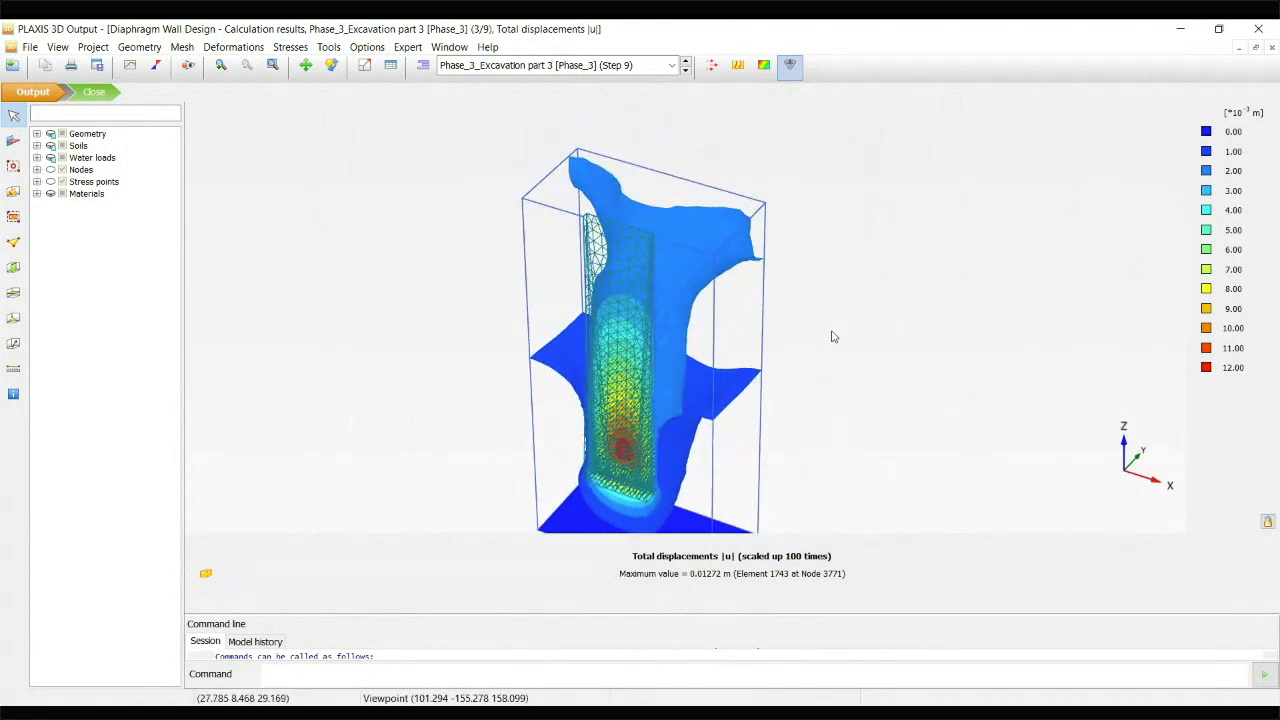
pyautogui.scroll(-1, 810, 326)
pyautogui.moveTo(803, 324); pyautogui.dragTo(768, 291, button='middle')
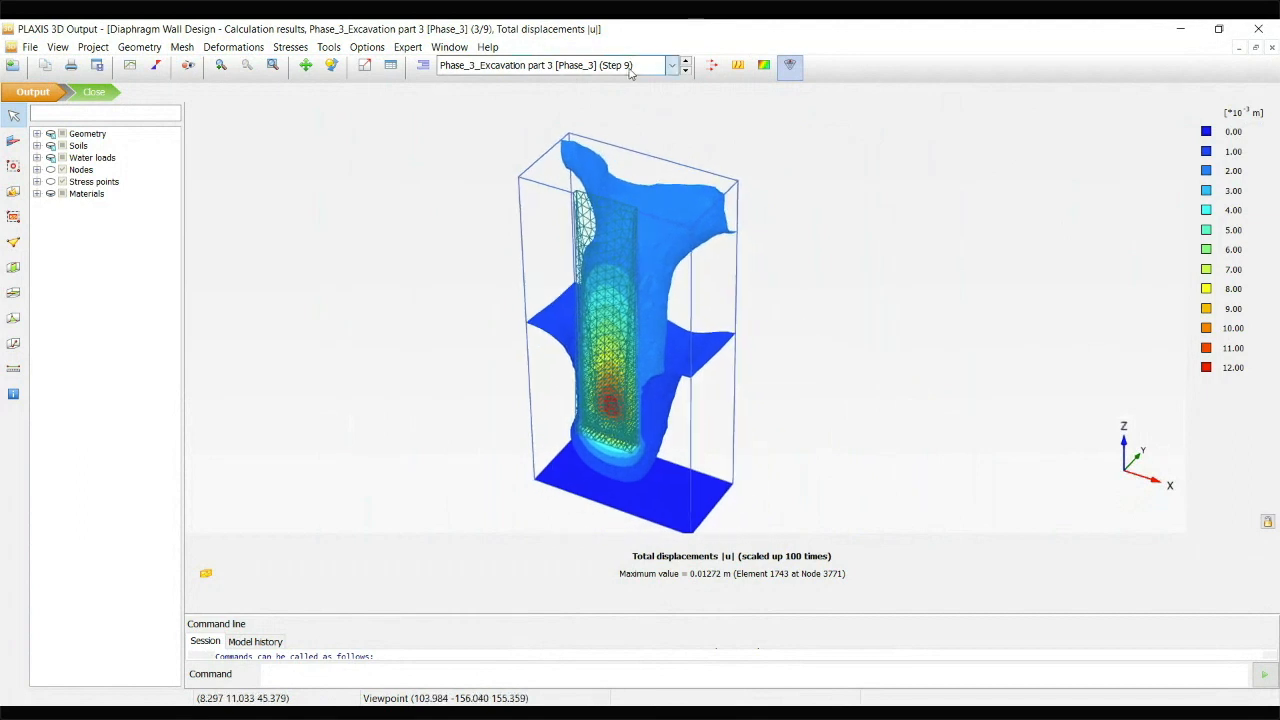
# Examine the total displacement iso surfaces of Phase_4_Fluid Concrete, Phase_5_Cured Concrete and Phase_6_Safety Exc 1
pyautogui.press('Down')
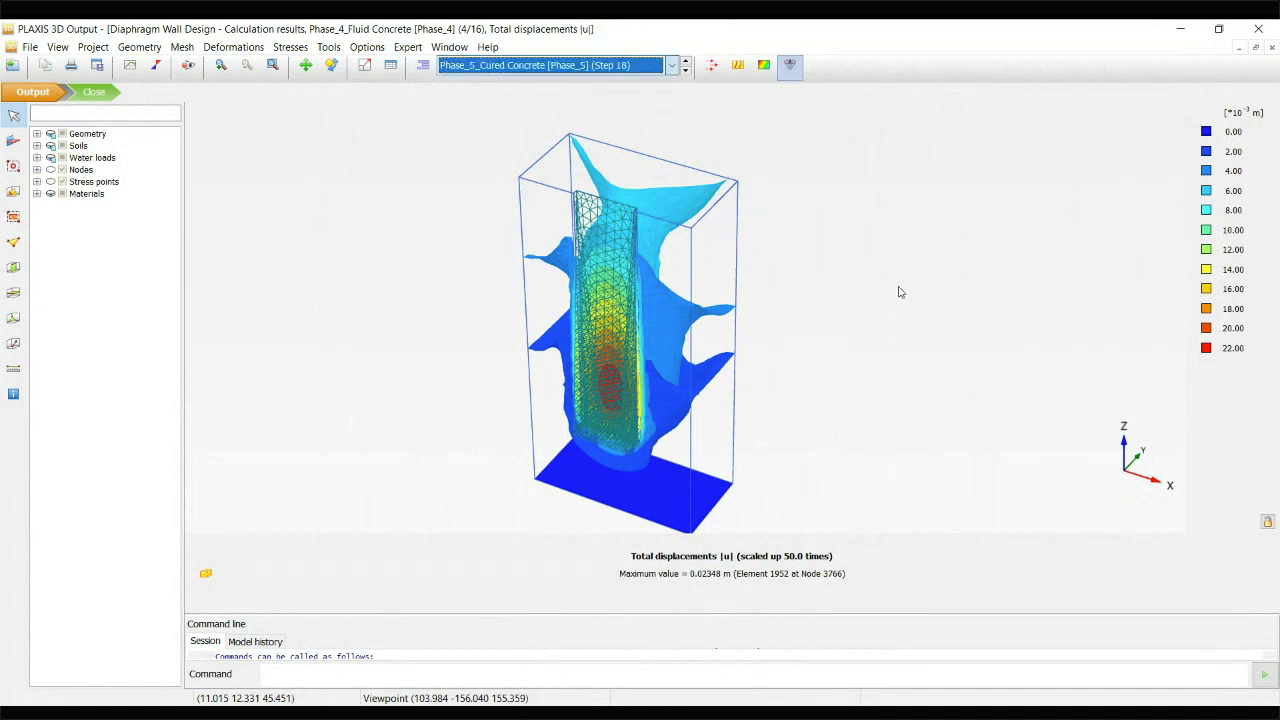
pyautogui.press('Down')
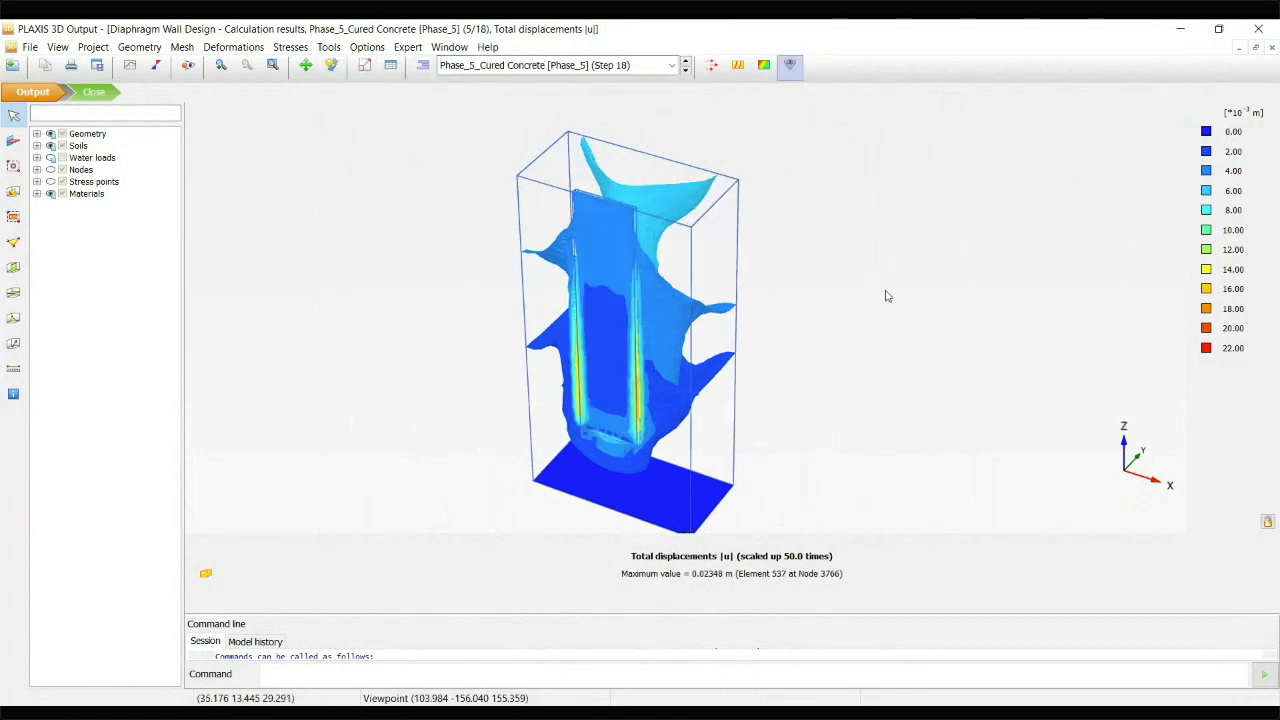
pyautogui.moveTo(857, 294); pyautogui.dragTo(887, 345, button='middle')
pyautogui.moveTo(828, 403); pyautogui.dragTo(760, 425, button='right')
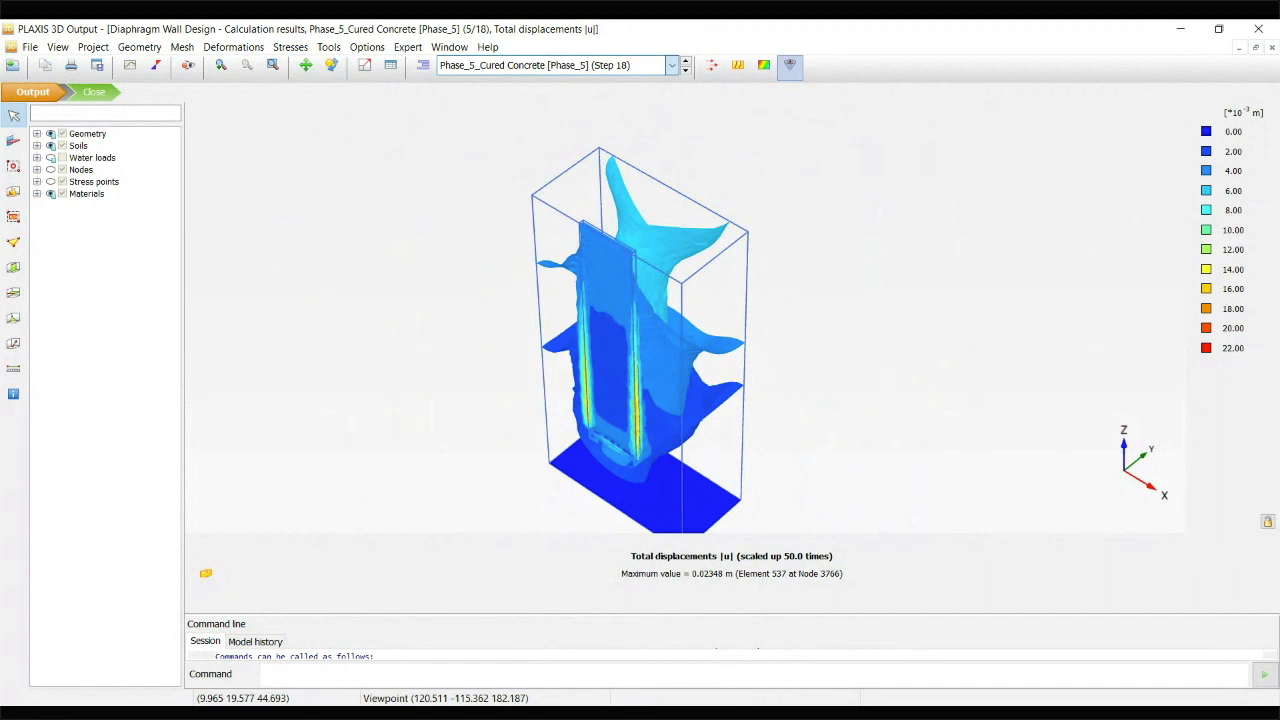
pyautogui.press('Down')
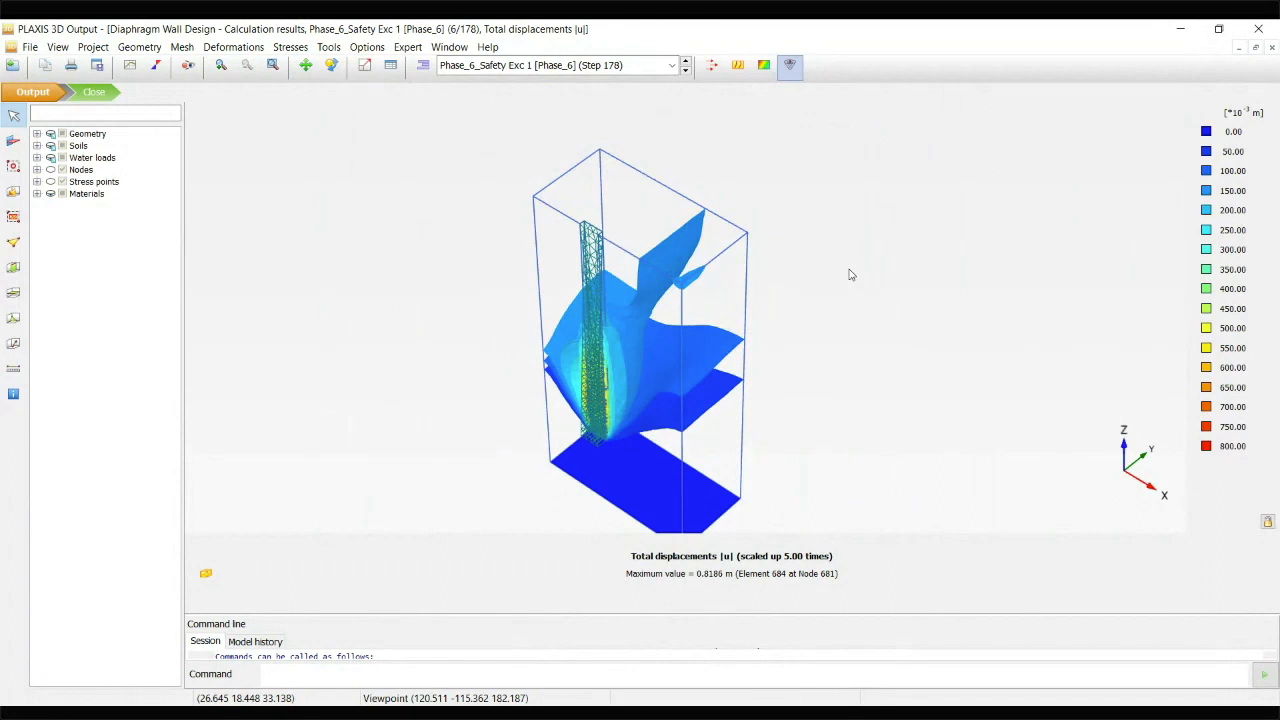
# Plot ΣMsf against |u| for Node 1972 and limit the curve to Phase_6_Safety Exc 1
pyautogui.click(130, 68)
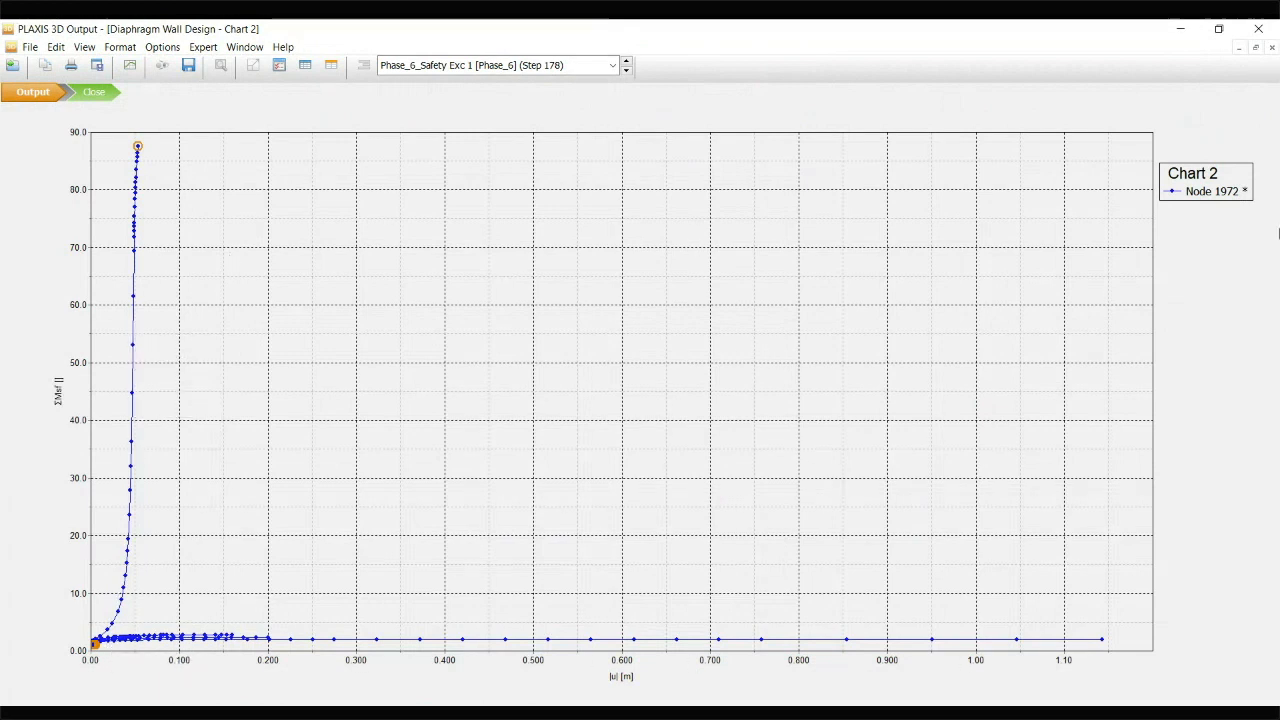
pyautogui.doubleClick(1219, 195)
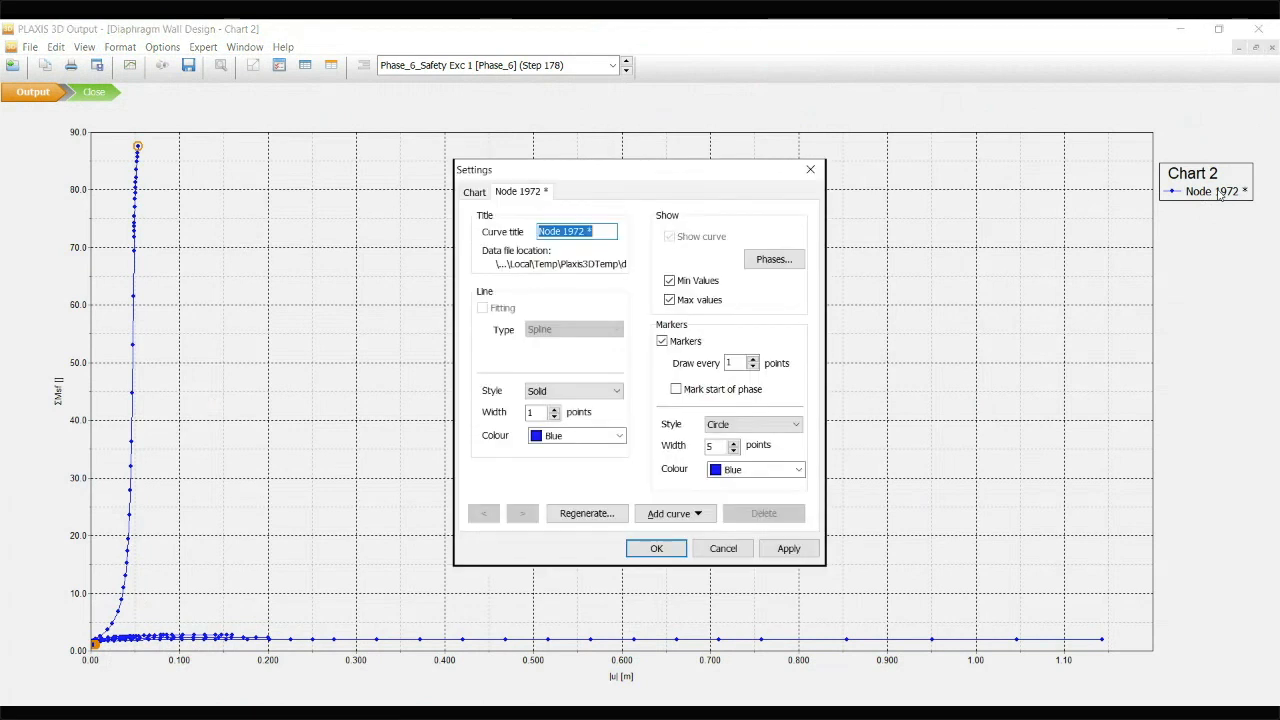
pyautogui.click(783, 261)
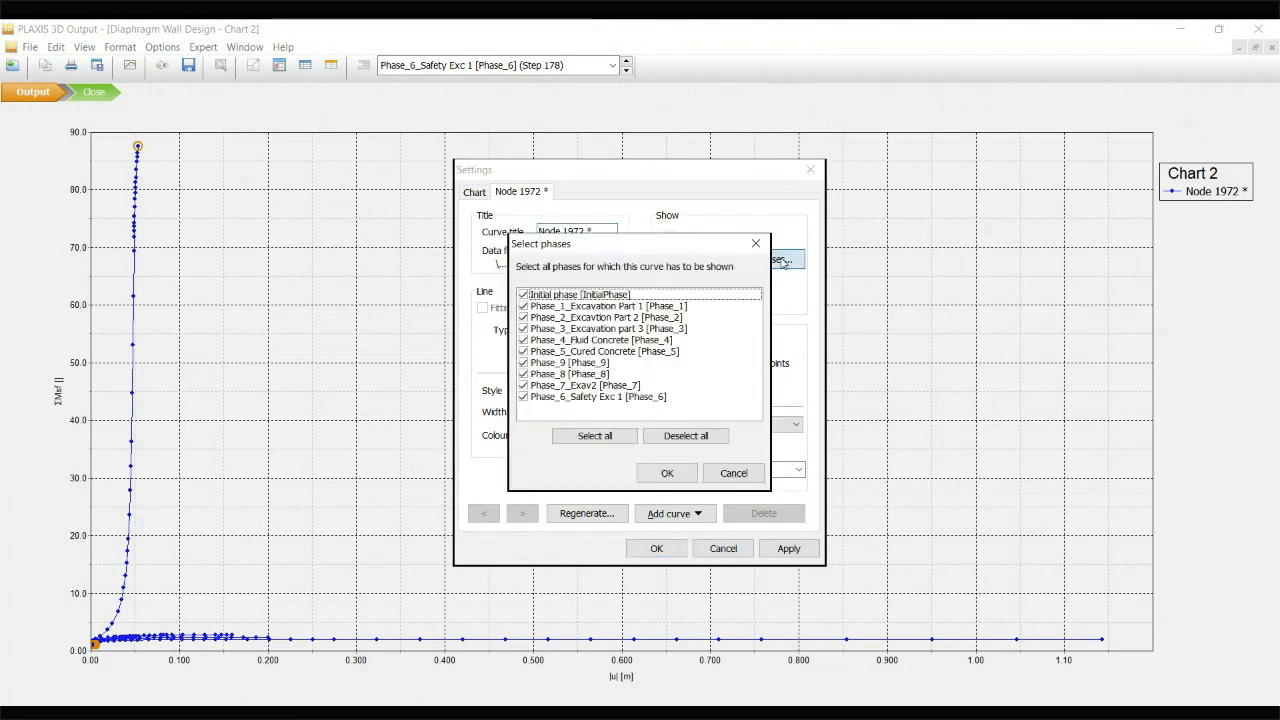
pyautogui.click(689, 440)
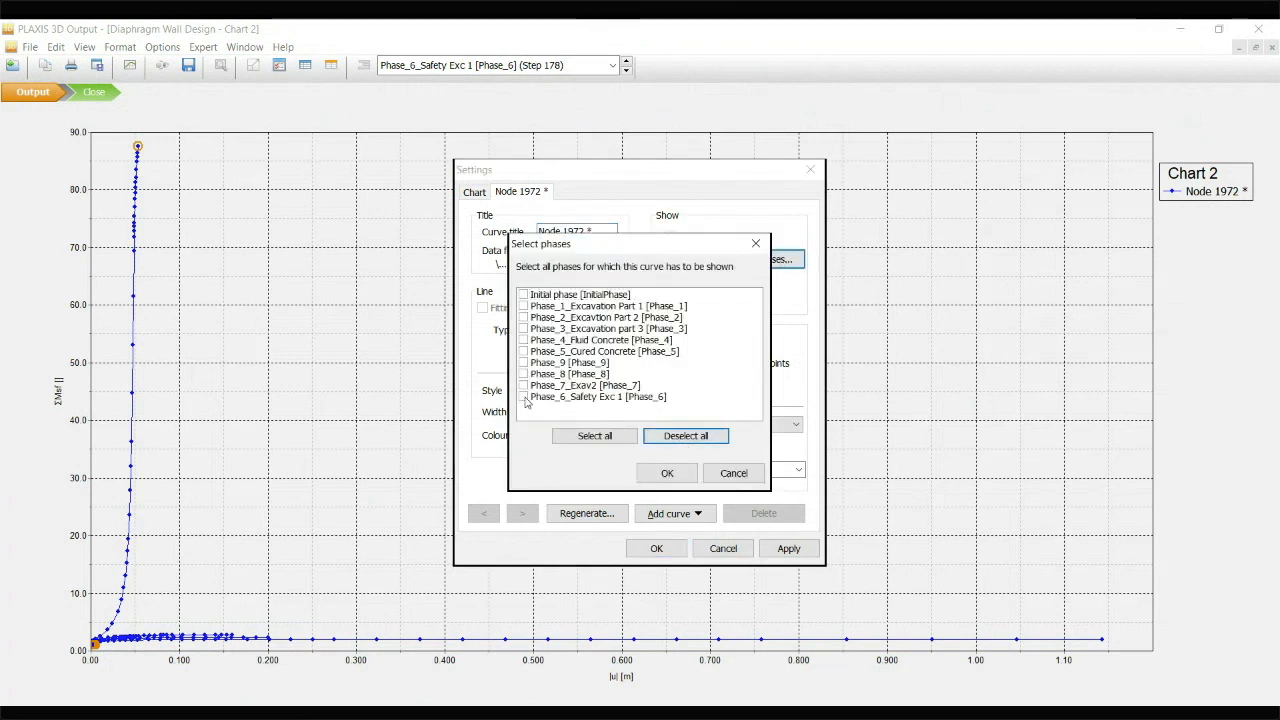
pyautogui.click(523, 398)
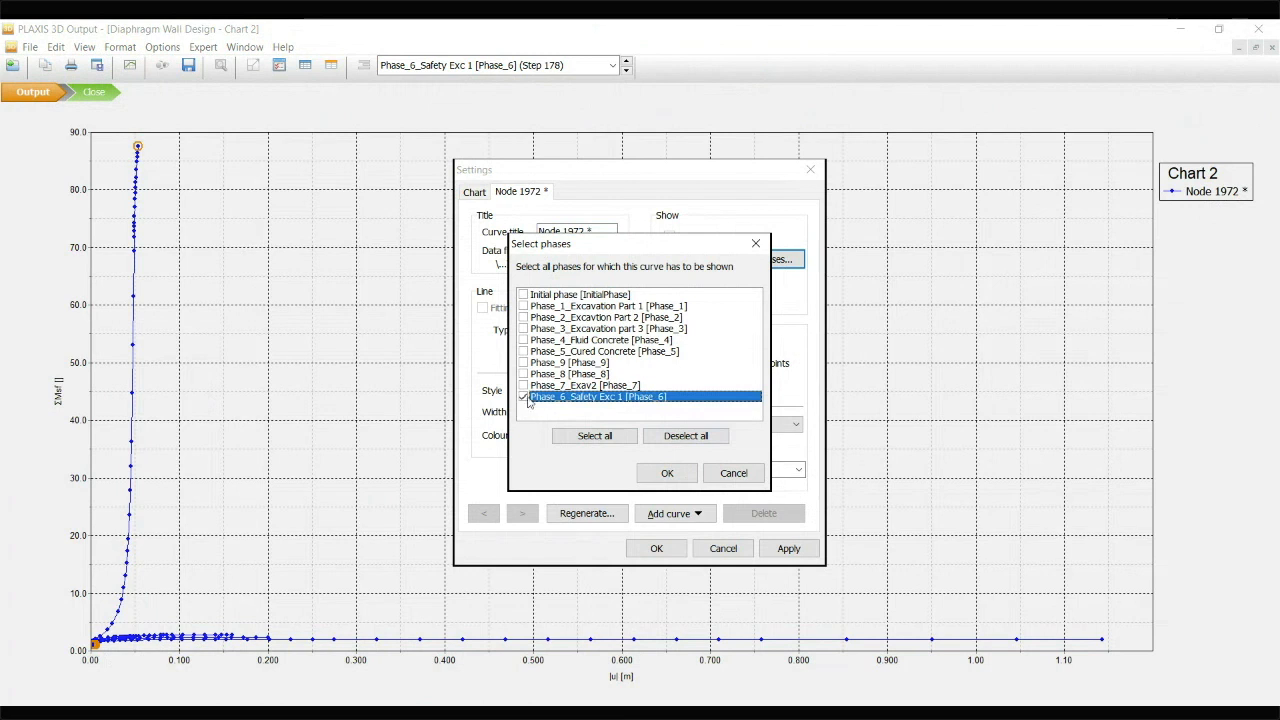
pyautogui.click(667, 473)
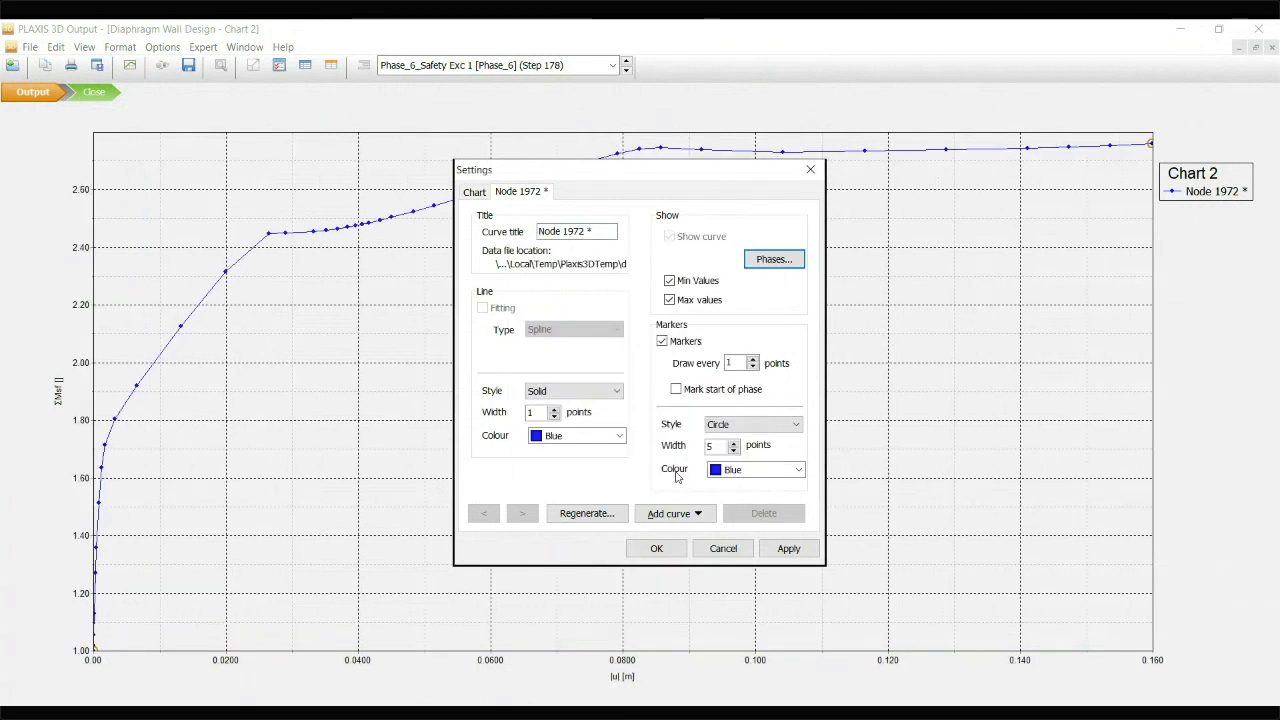
pyautogui.click(788, 549)
pyautogui.click(656, 548)
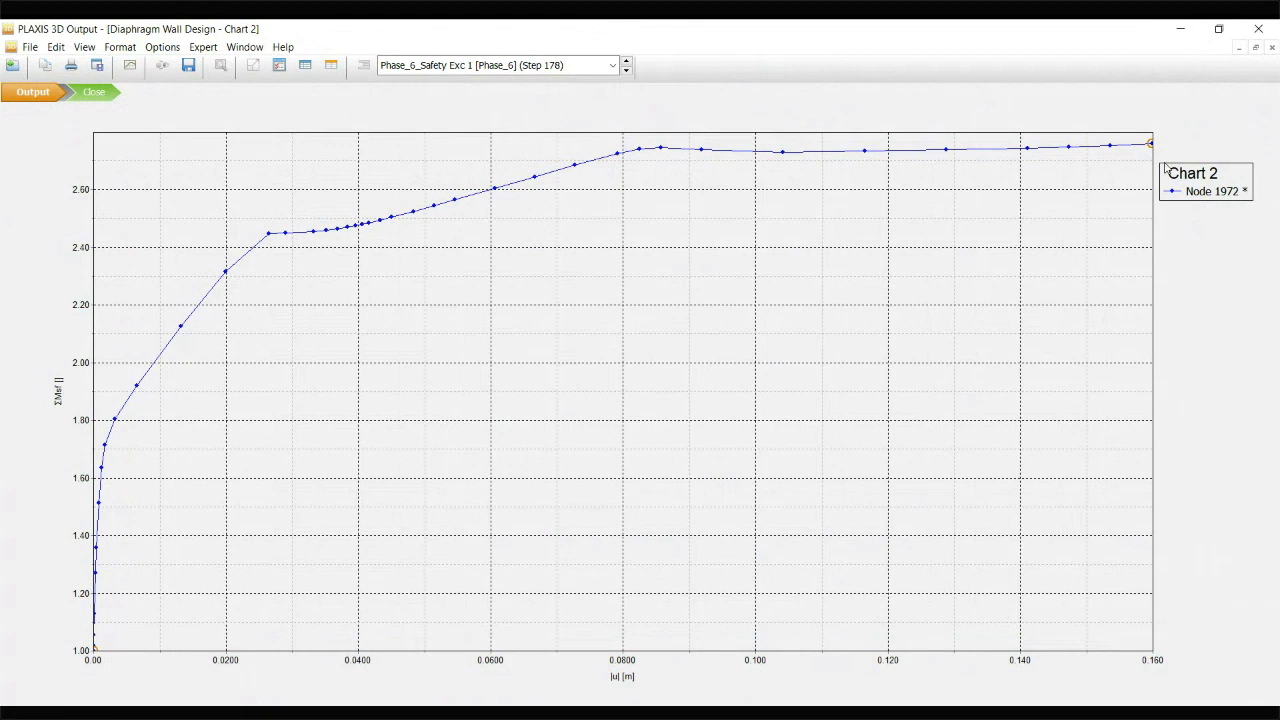
# Add a second Node 1972 curve from the current project to Chart 2
pyautogui.moveTo(1150, 146)
pyautogui.rightClick(851, 226)
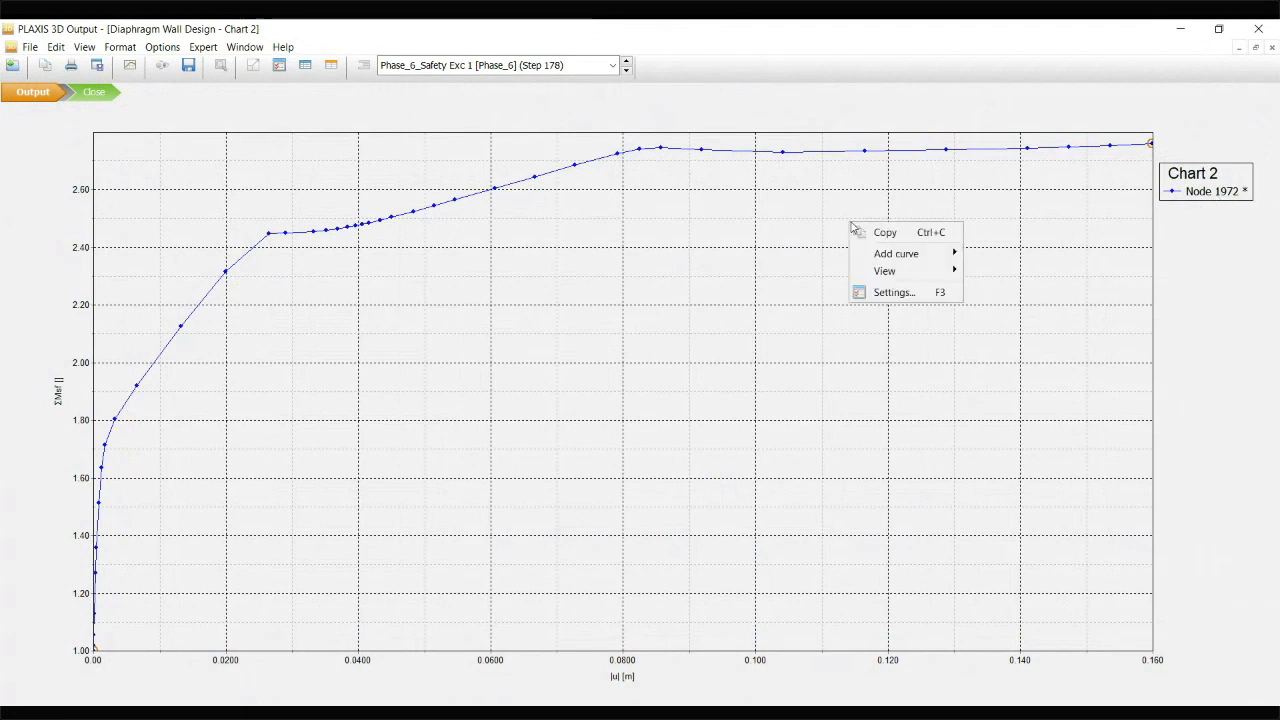
pyautogui.moveTo(886, 256)
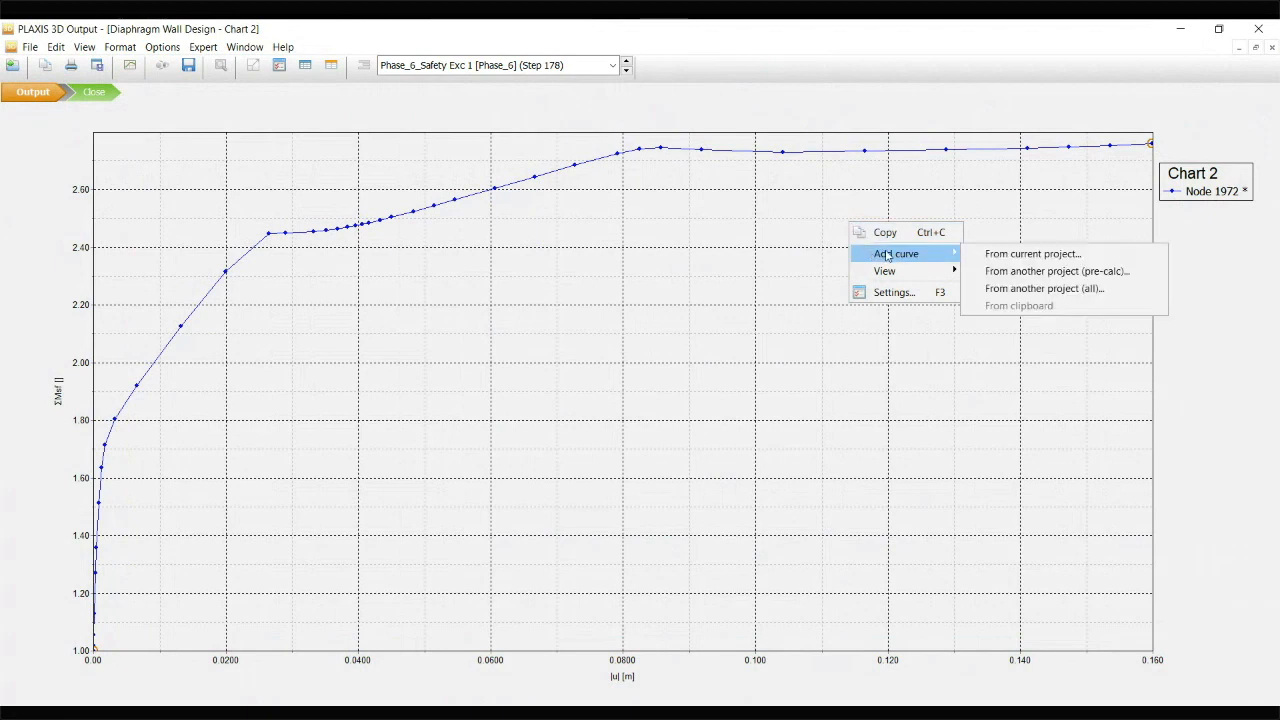
pyautogui.click(1060, 256)
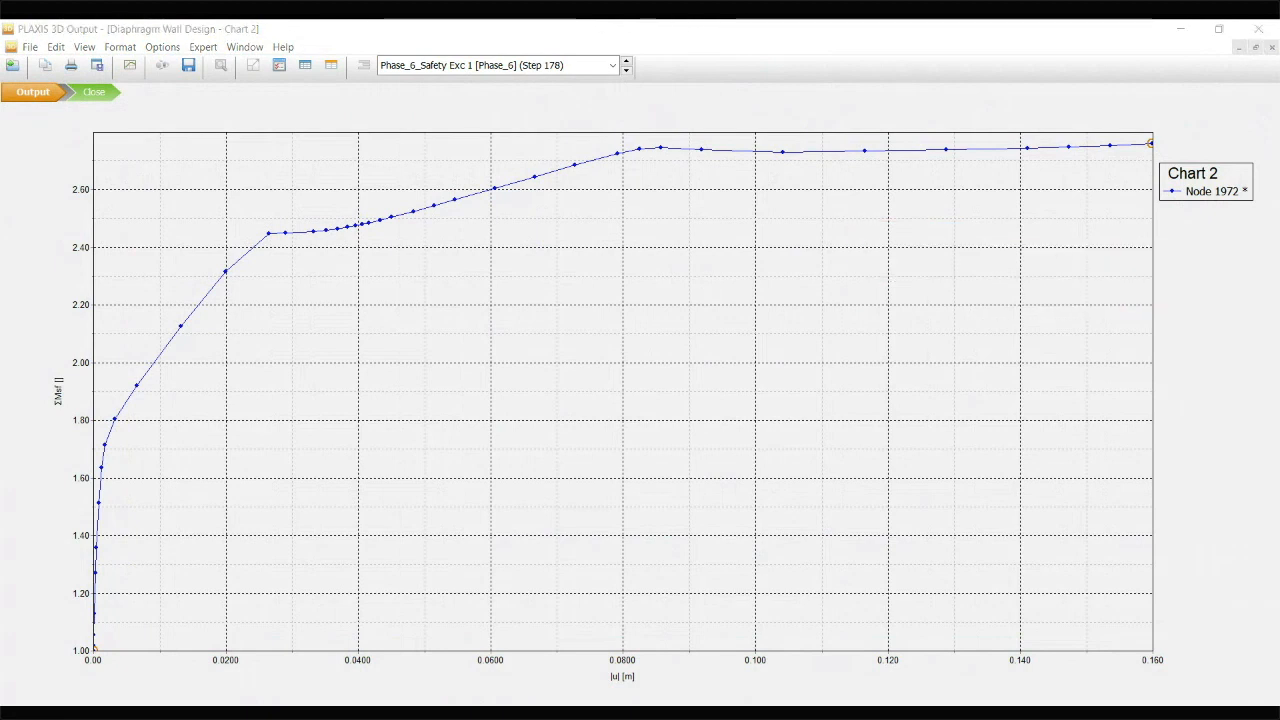
pyautogui.click(748, 538)
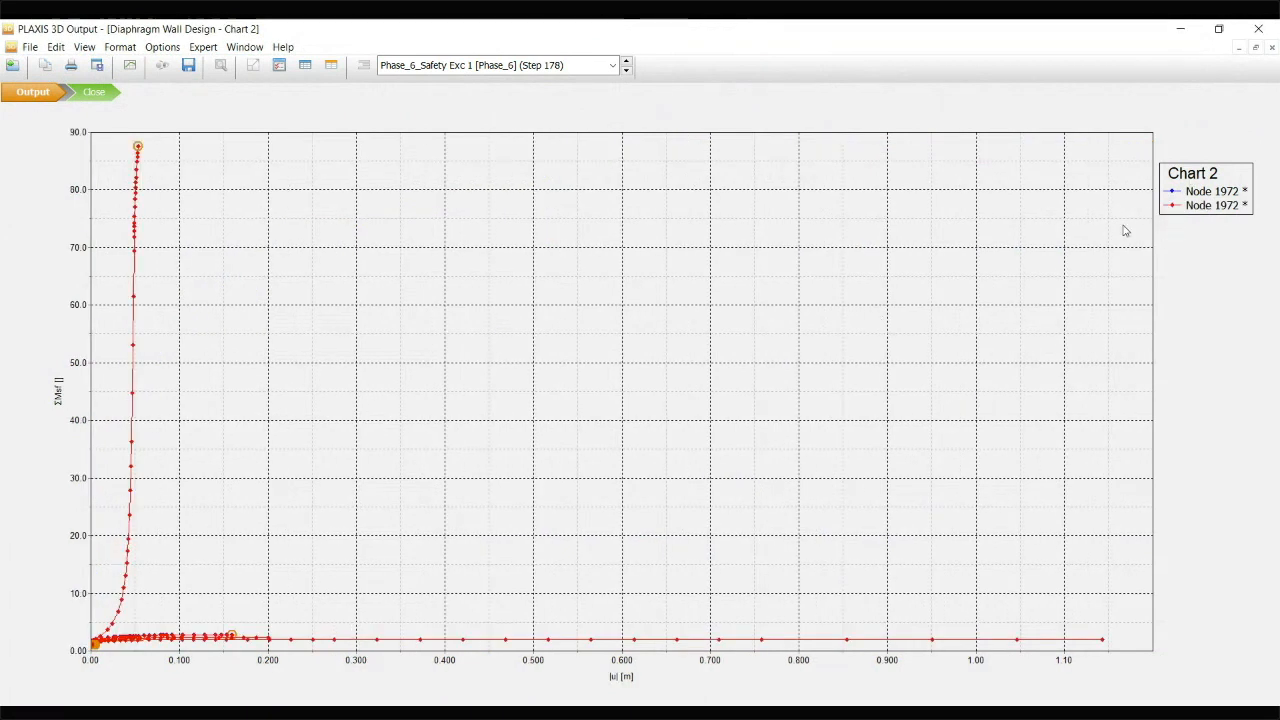
# Limit the second, red Node 1972 curve in Chart 2 to Phase_7_Exav2
pyautogui.doubleClick(1212, 207)
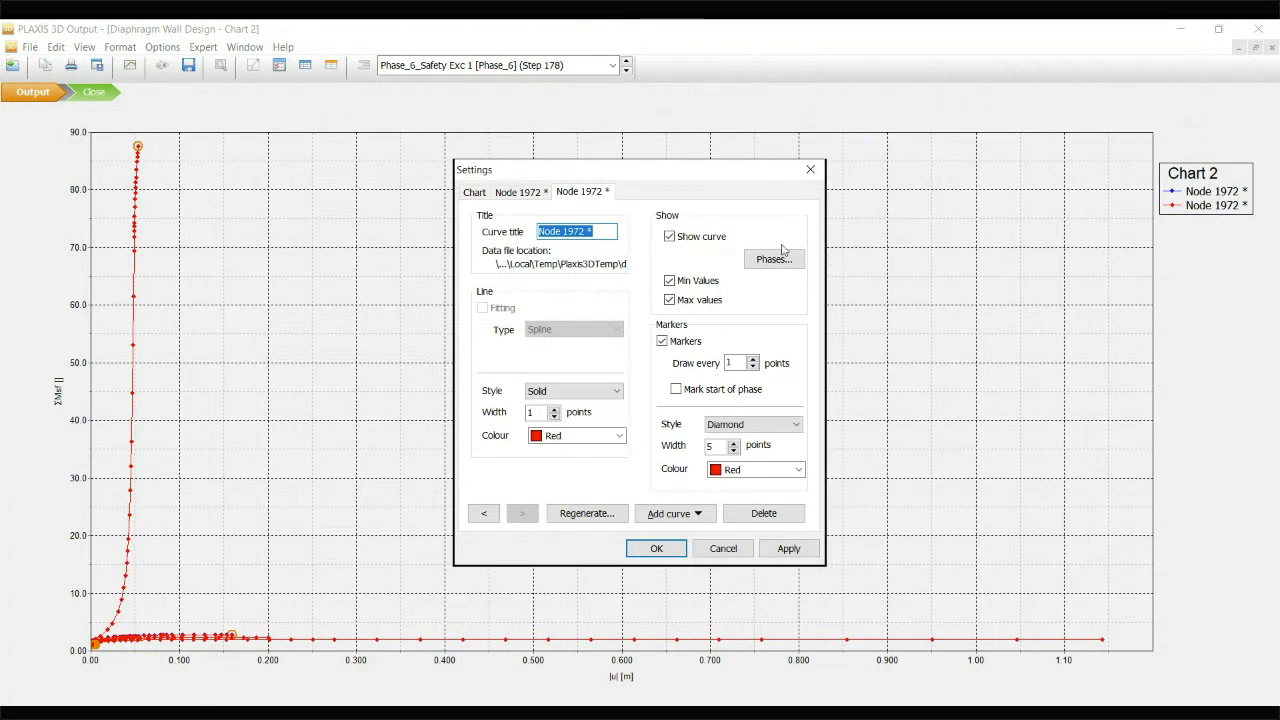
pyautogui.click(782, 256)
pyautogui.click(686, 435)
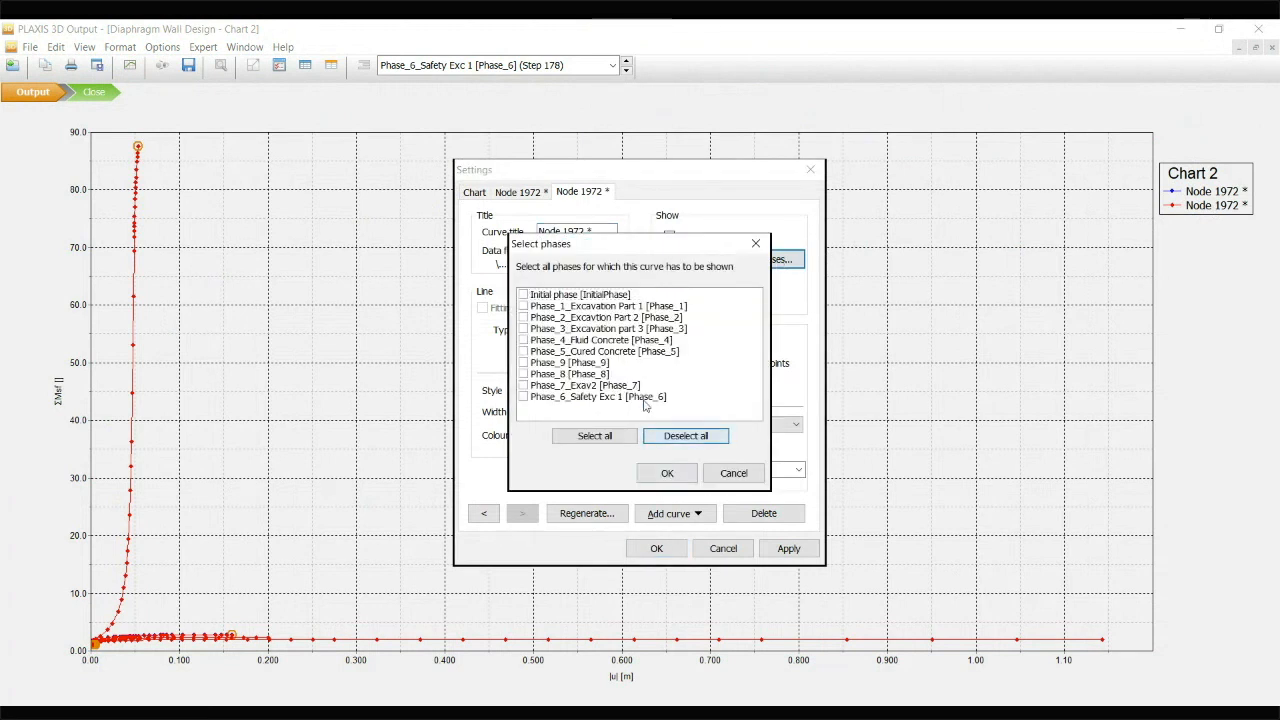
pyautogui.click(523, 386)
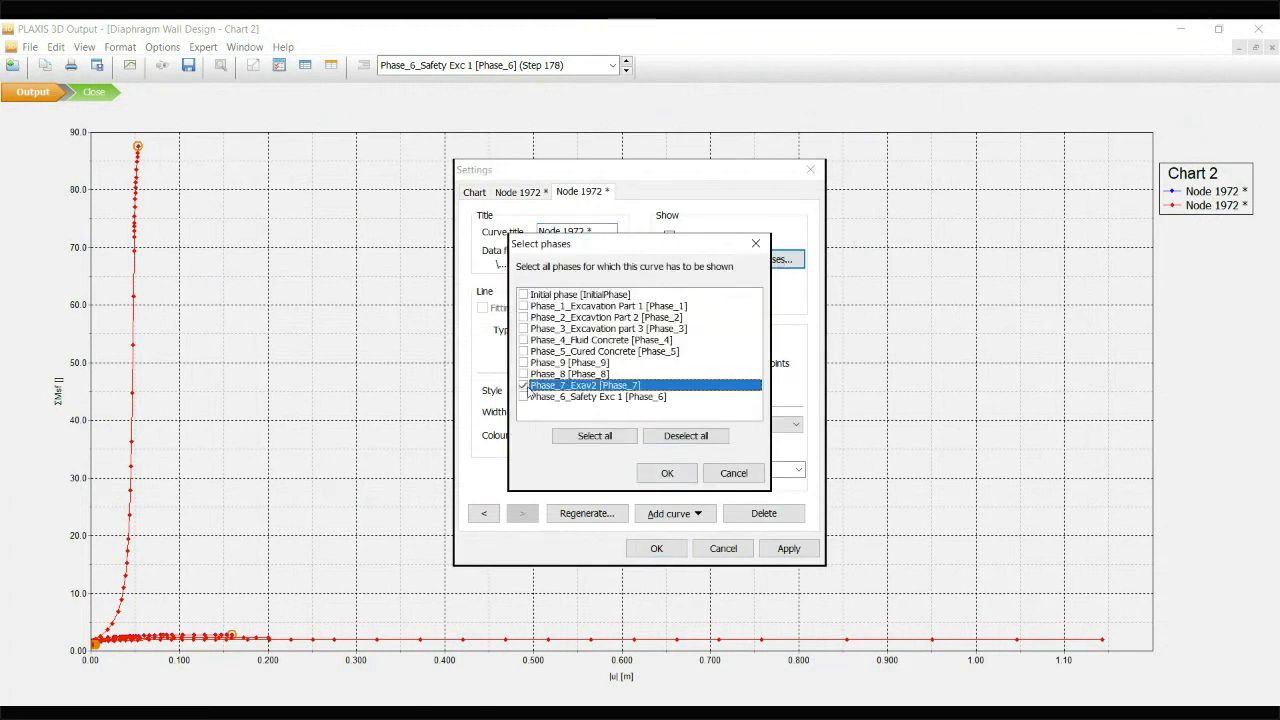
pyautogui.click(667, 473)
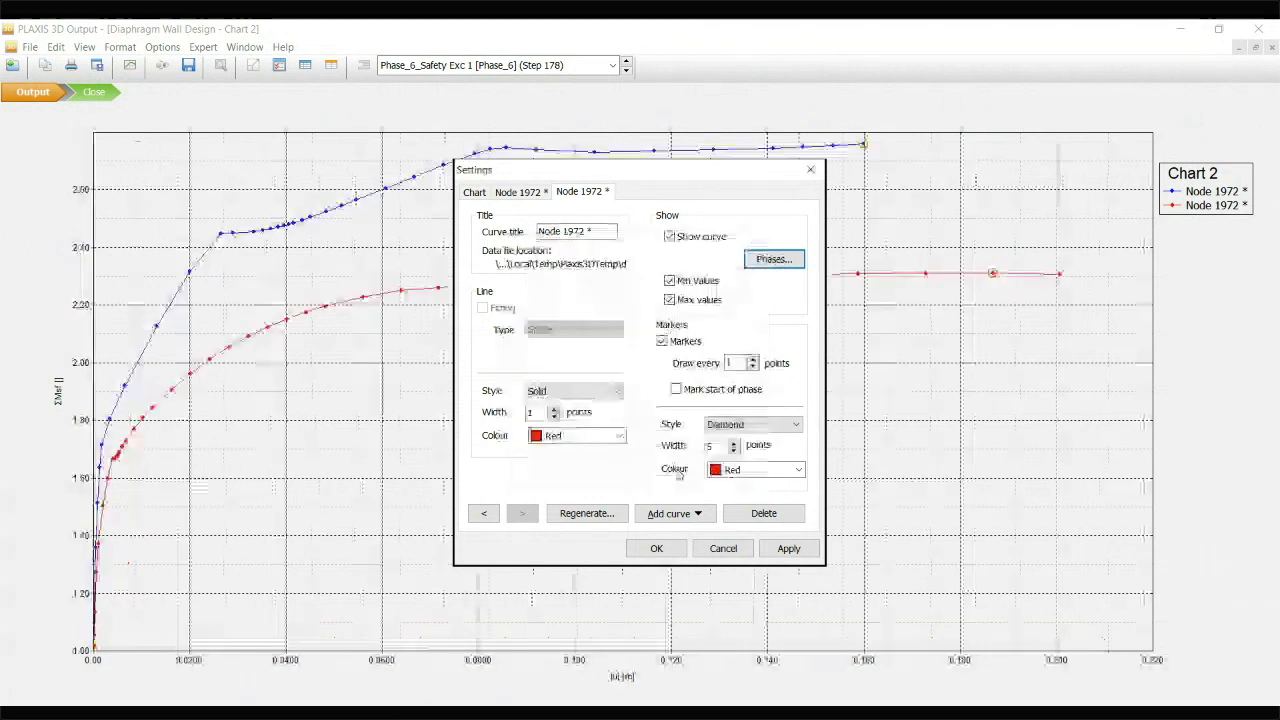
pyautogui.click(656, 548)
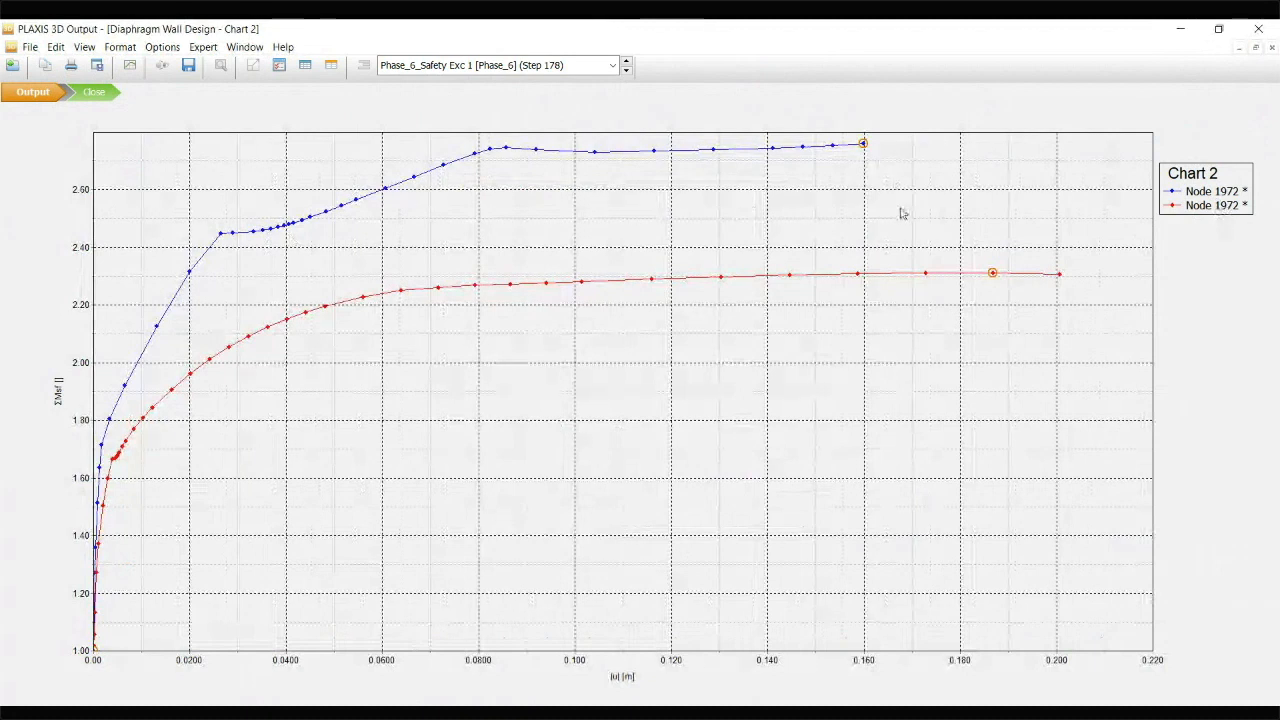
# View the Node 1972 curves in Chart 1 and close the charts without saving Chart 2
pyautogui.click(131, 68)
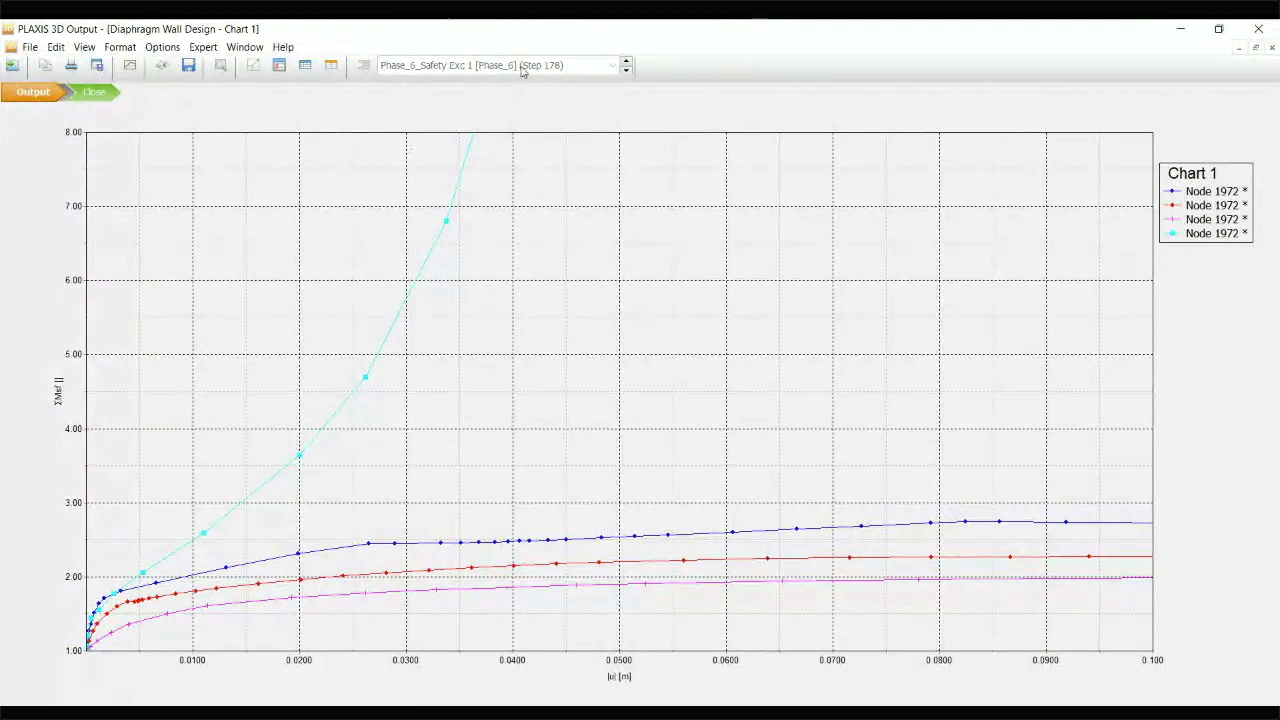
pyautogui.click(97, 93)
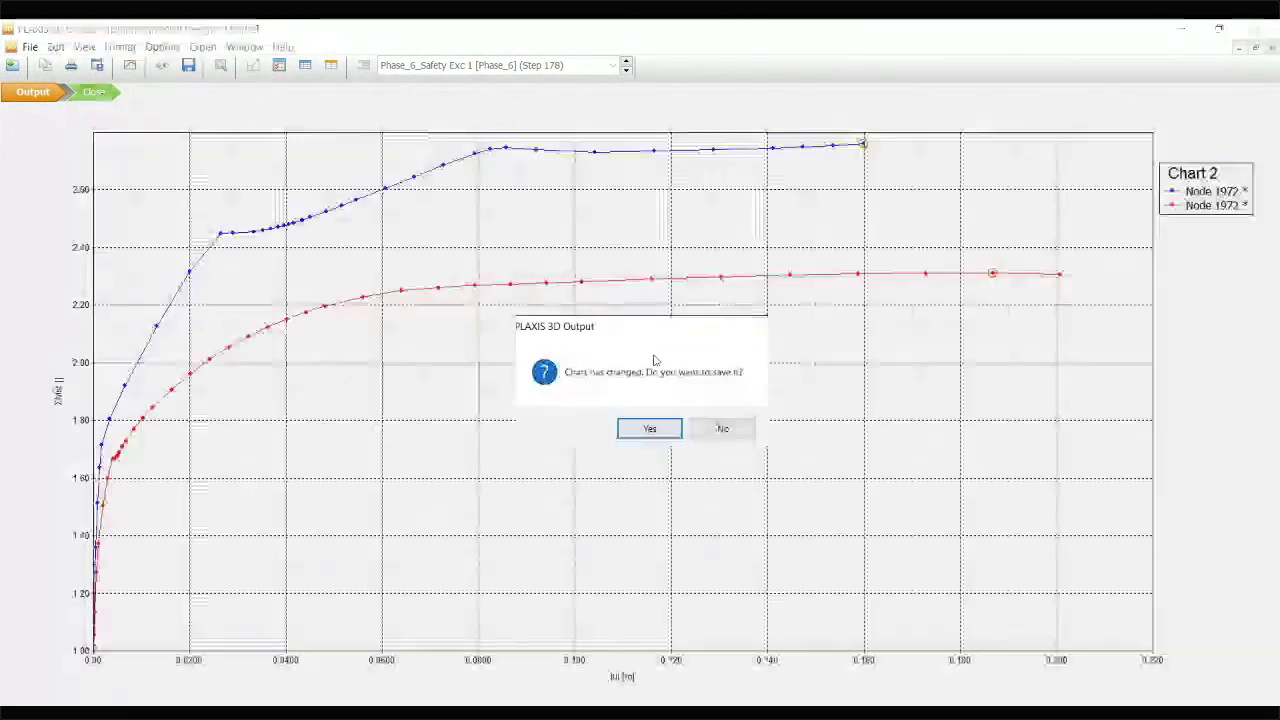
pyautogui.click(723, 429)
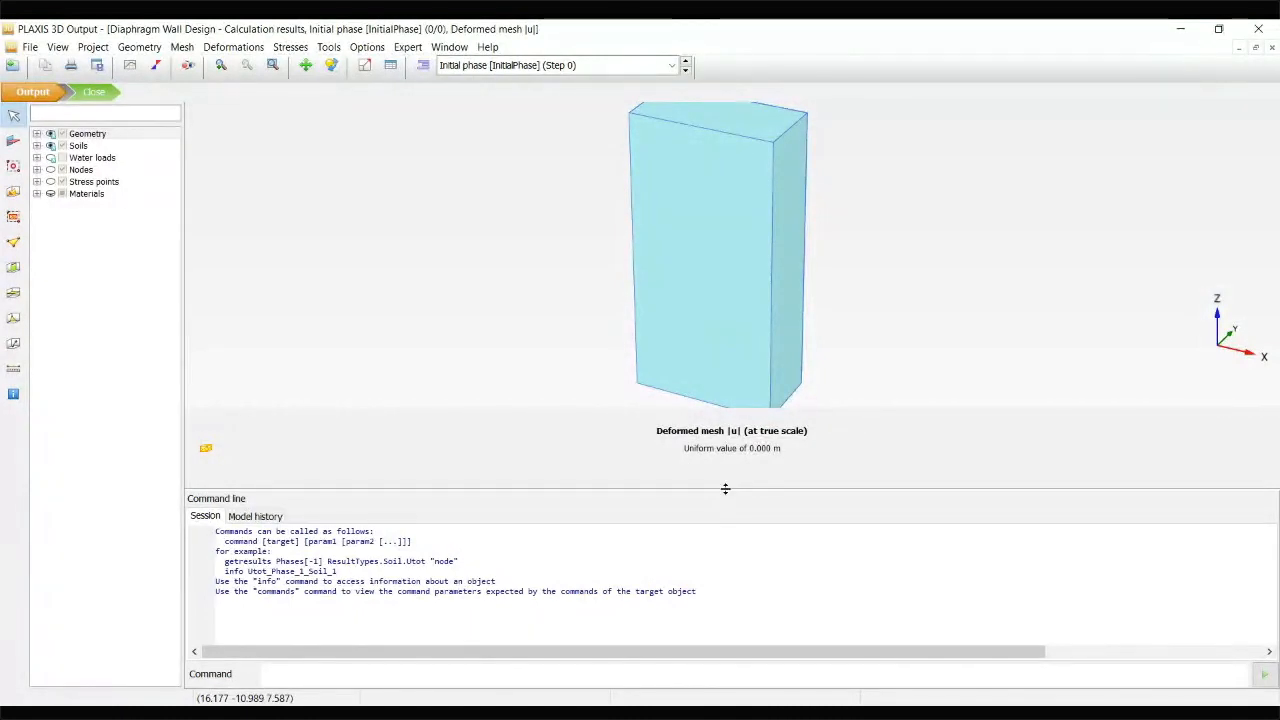
# Display the deformed mesh of Phase_3_Excavation part 3
pyautogui.moveTo(725, 488); pyautogui.dragTo(751, 651)
pyautogui.moveTo(896, 264); pyautogui.dragTo(876, 268, button='middle')
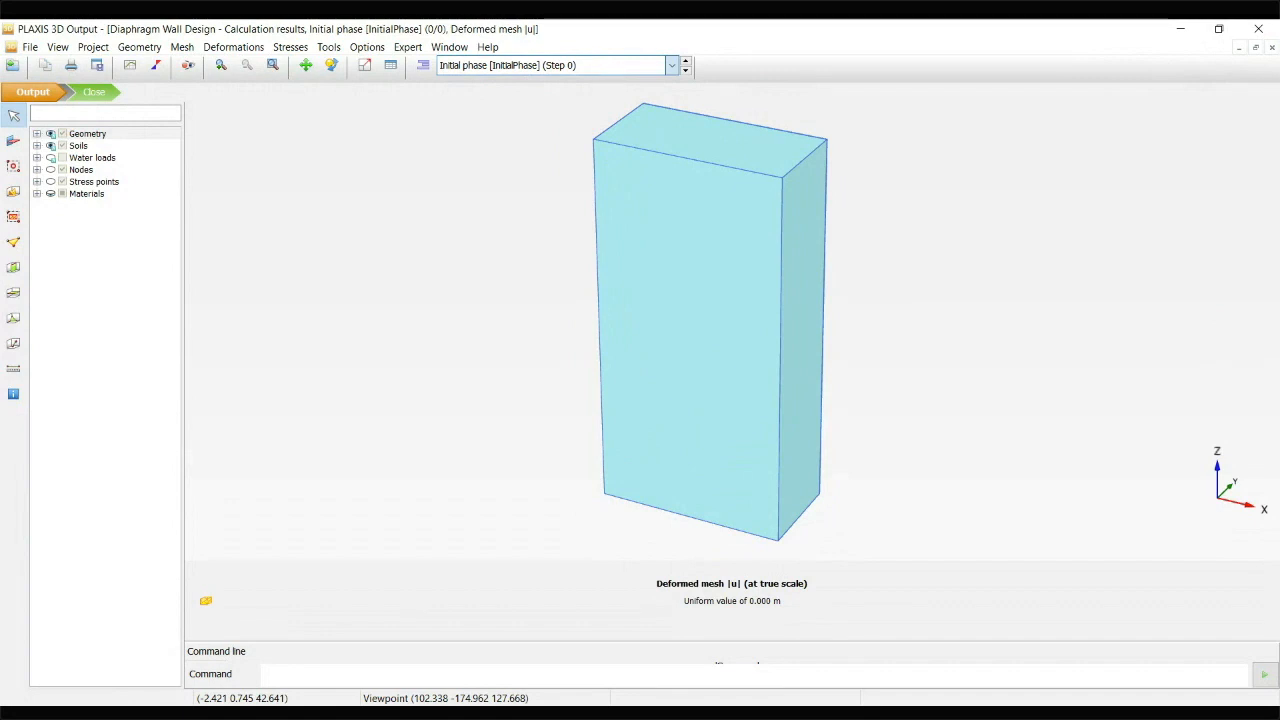
pyautogui.click(517, 149)
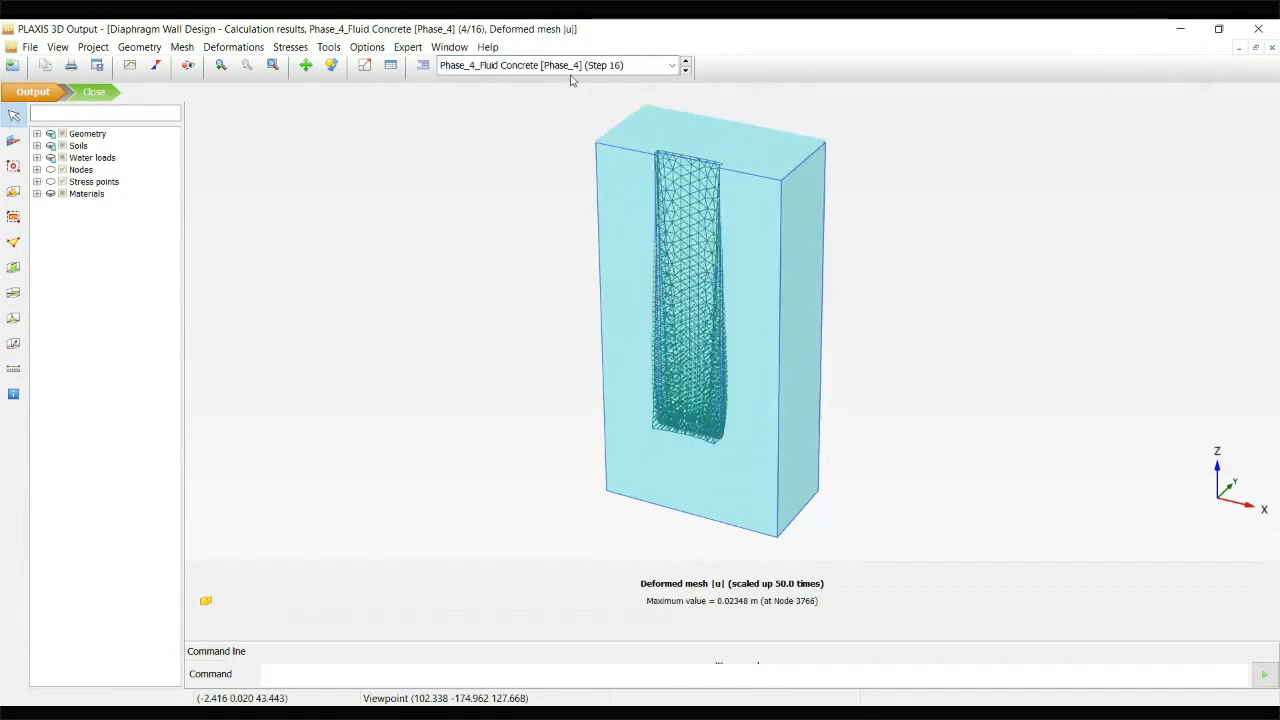
pyautogui.press('Up')
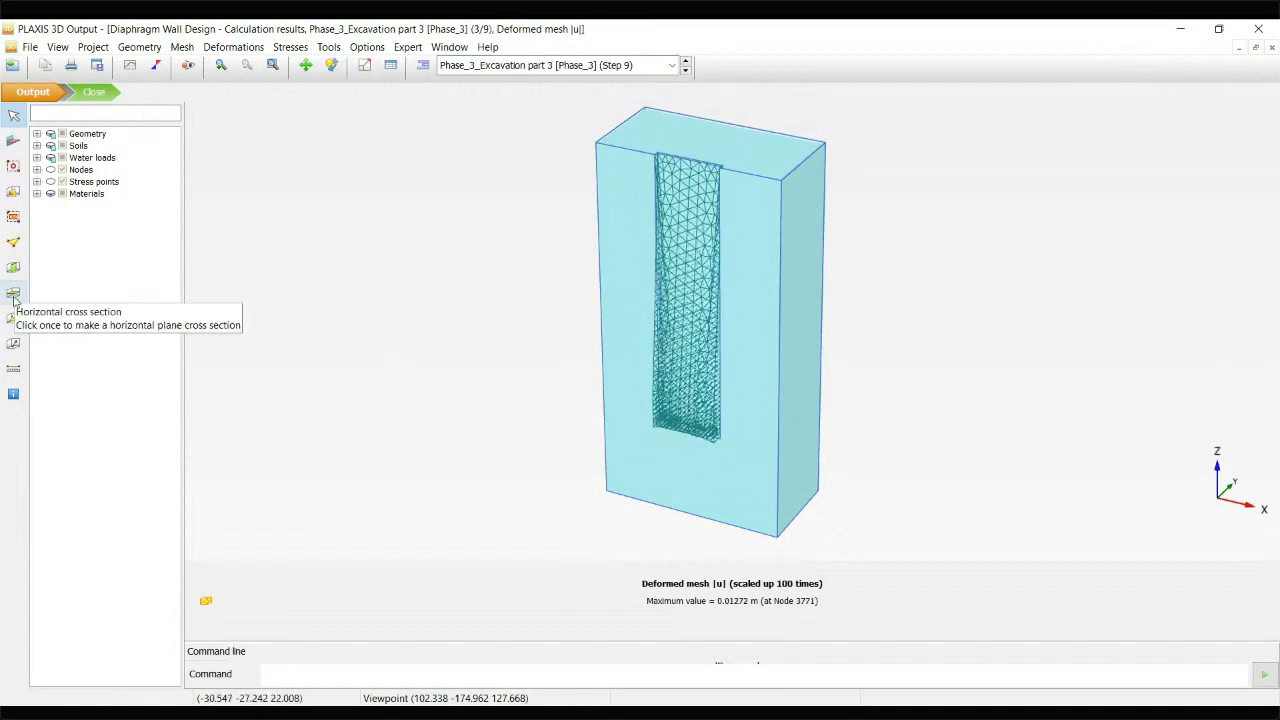
# Create a horizontal cross section through the Phase_3 model at a height of 25 m
pyautogui.click(14, 293)
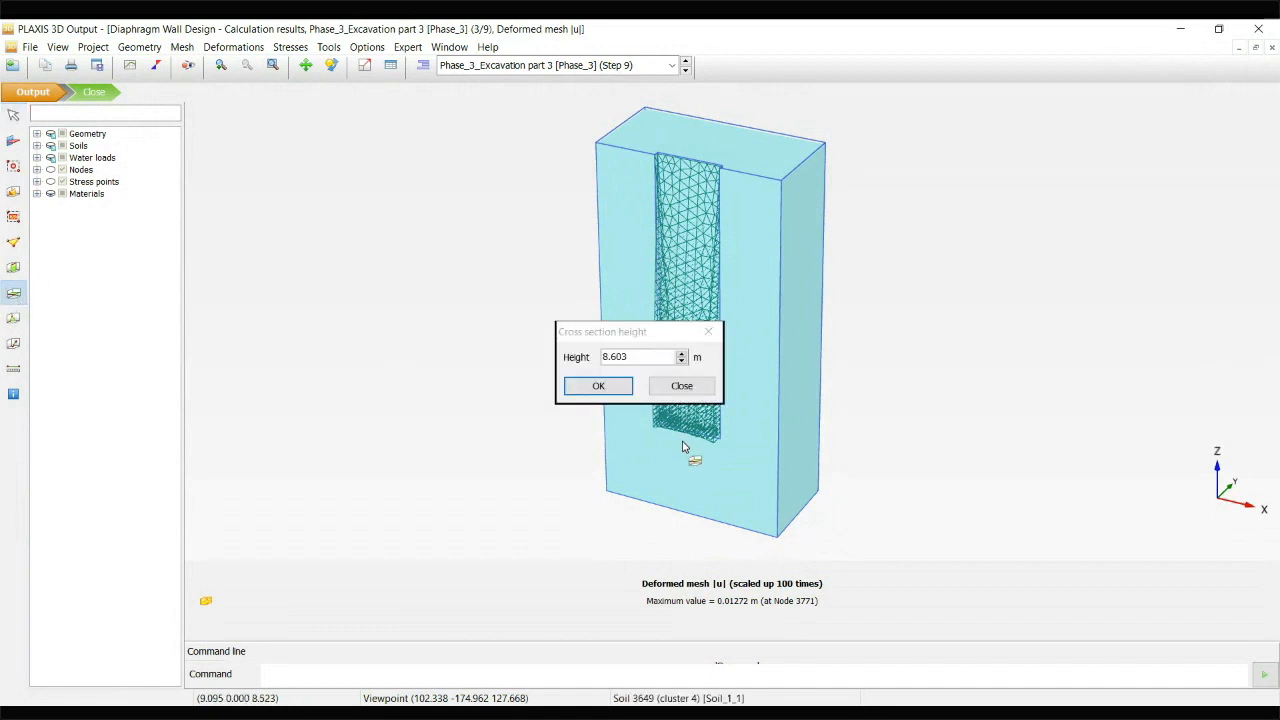
pyautogui.write('25')
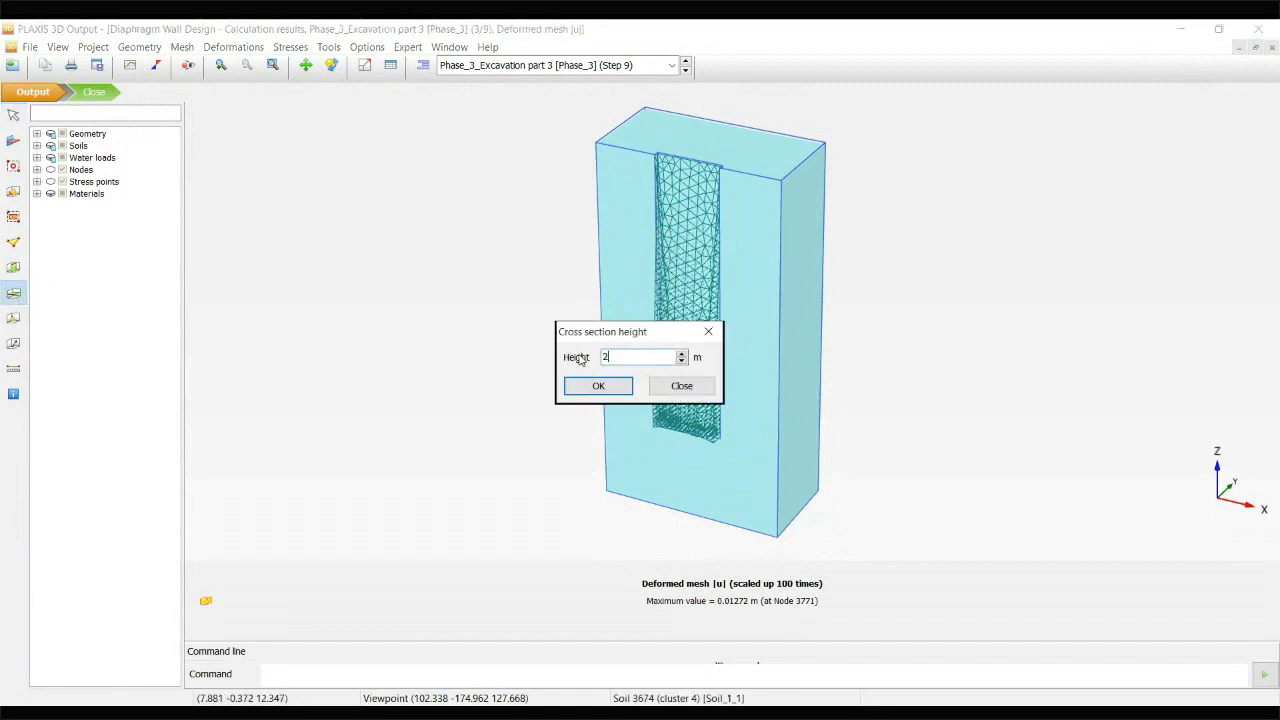
pyautogui.click(597, 387)
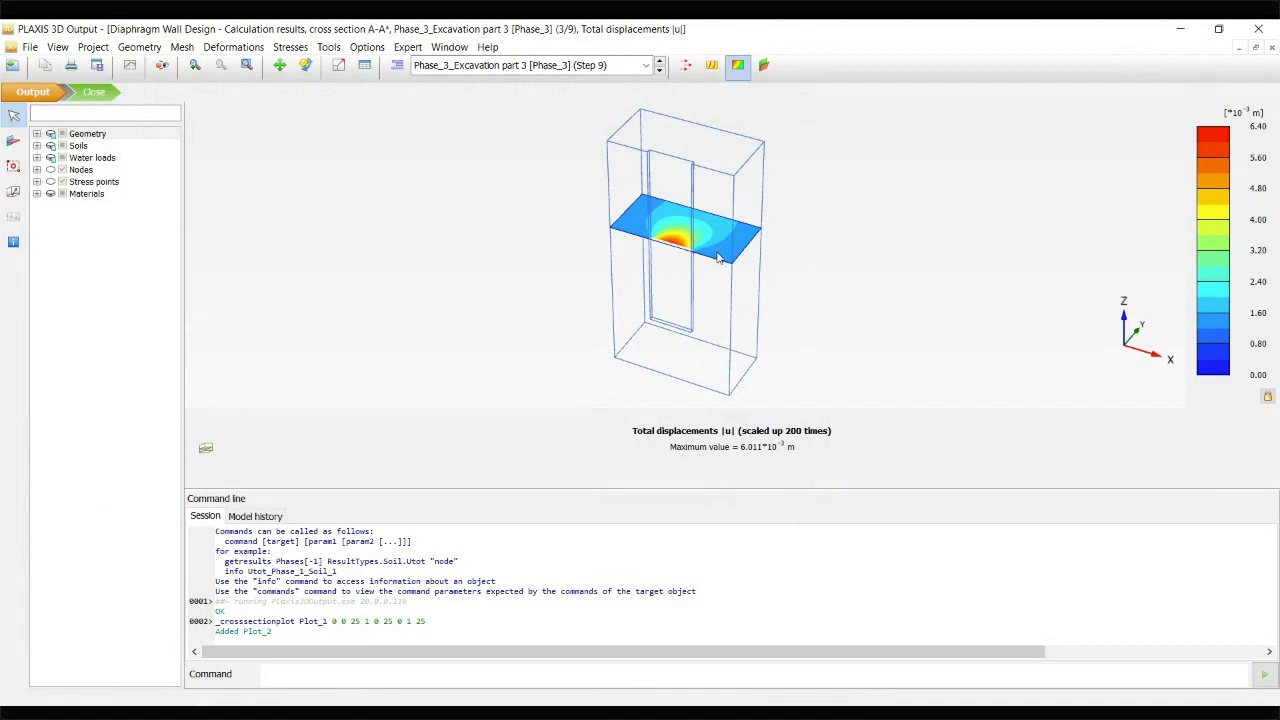
# Display the total principal stresses on the horizontal cross section for Phase_3_Excavation part 3
pyautogui.click(291, 47)
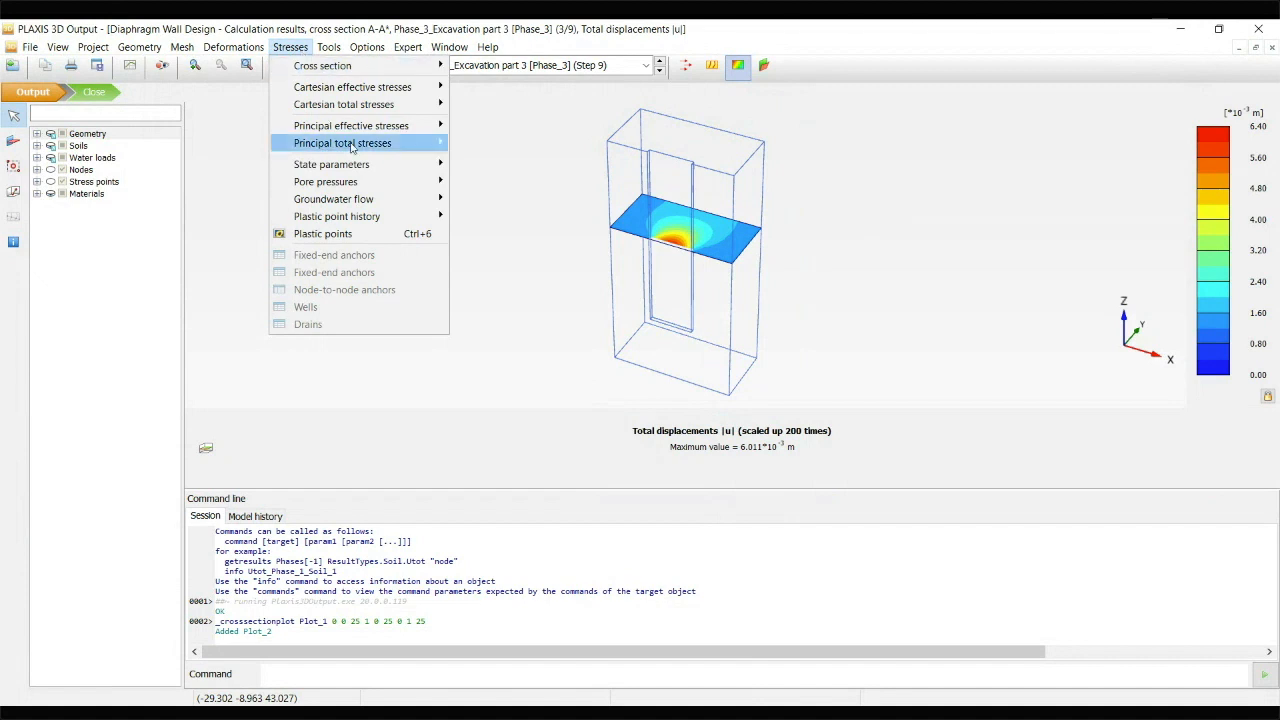
pyautogui.moveTo(351, 147)
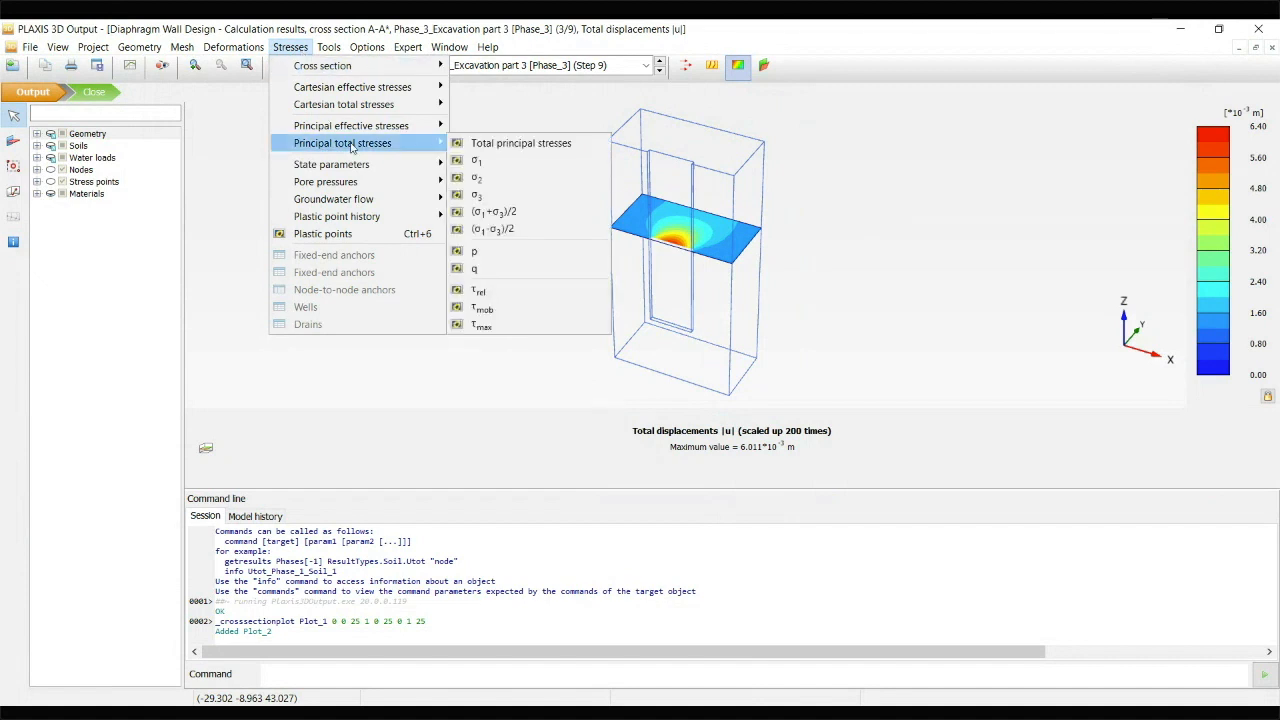
pyautogui.click(514, 145)
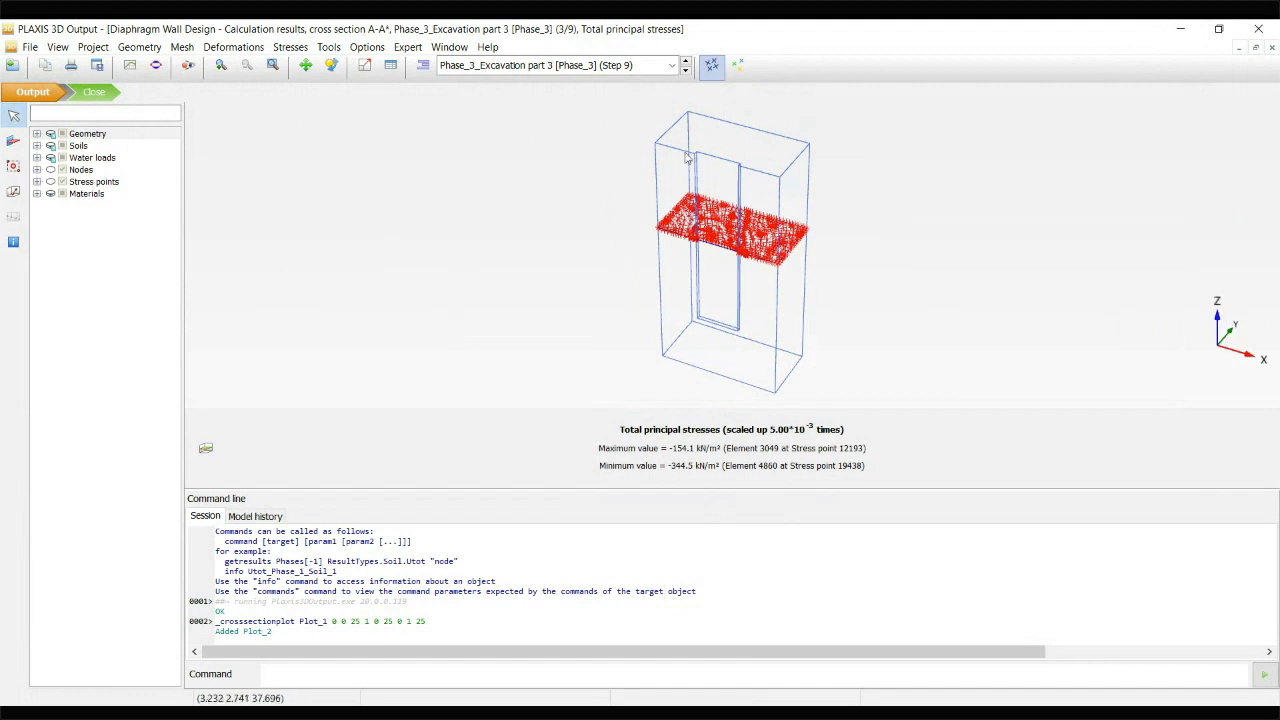
pyautogui.moveTo(614, 238); pyautogui.dragTo(648, 300)
pyautogui.scroll(5, 765, 264)
pyautogui.moveTo(417, 303); pyautogui.dragTo(548, 335)
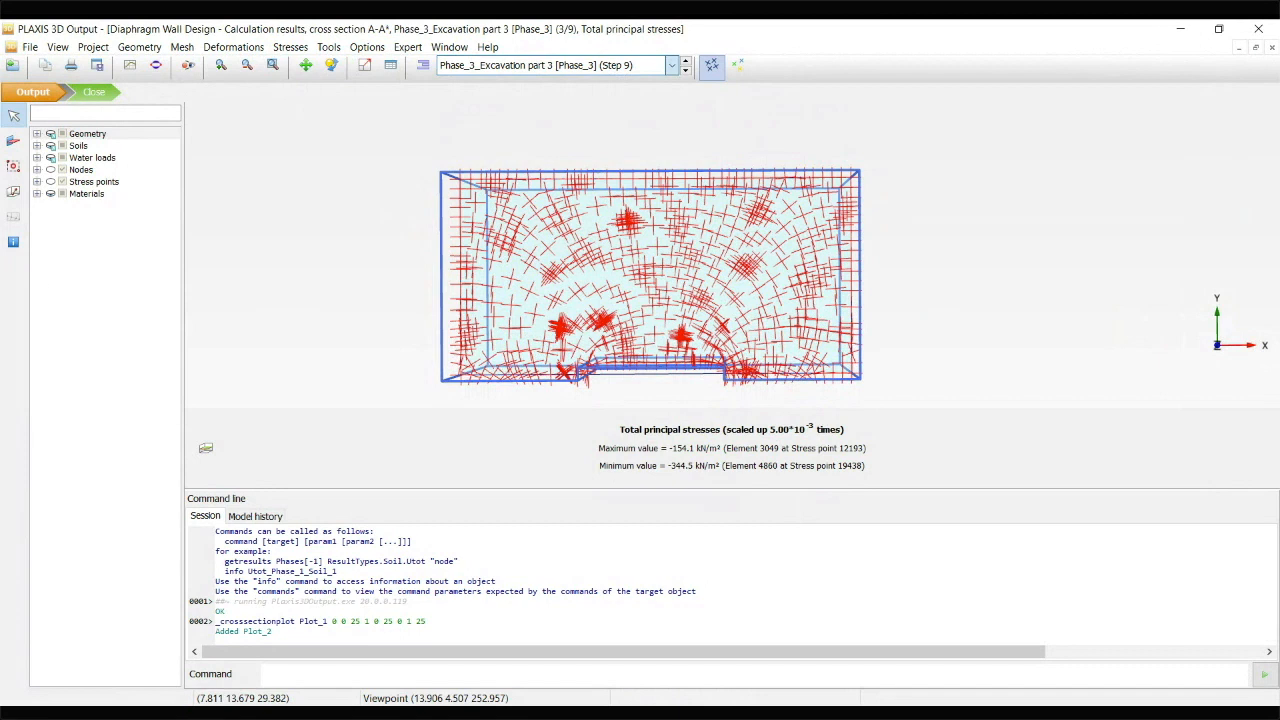
# View the cross section's total principal stresses for Phase_2_Excavtion Part 2, followed by Phase_1_Excavation Part 1
pyautogui.click(577, 120)
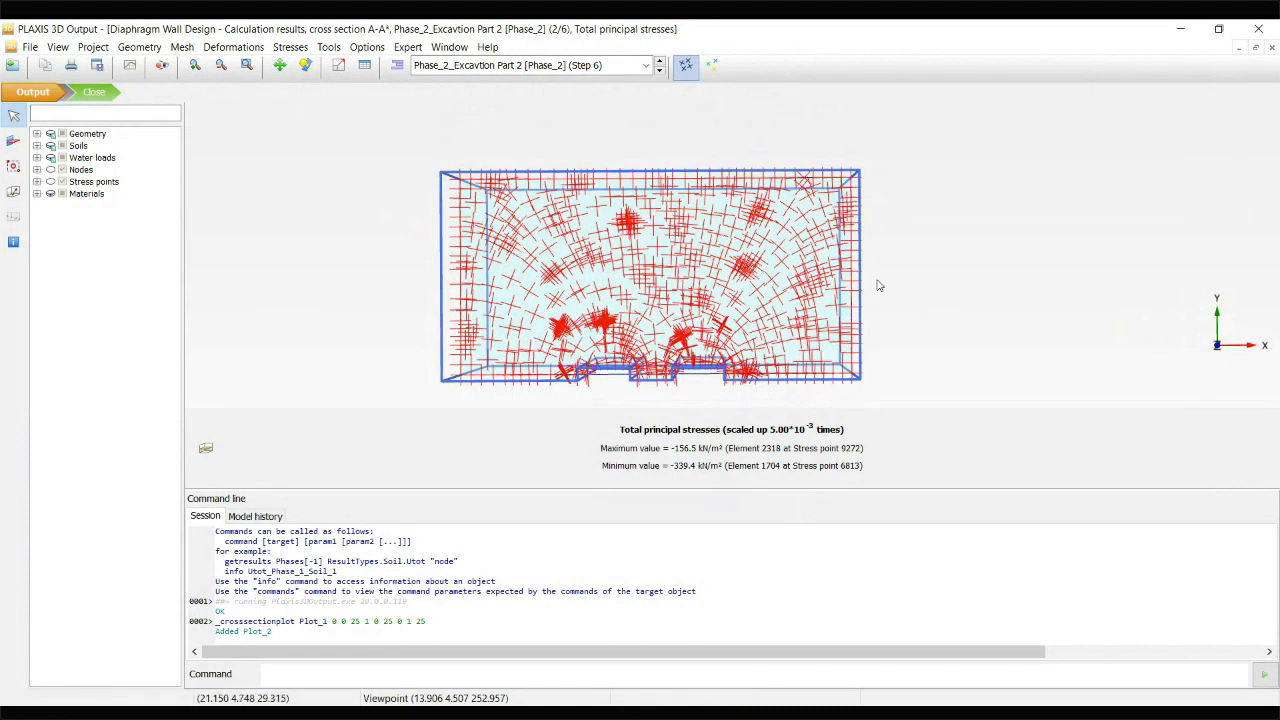
pyautogui.click(605, 65)
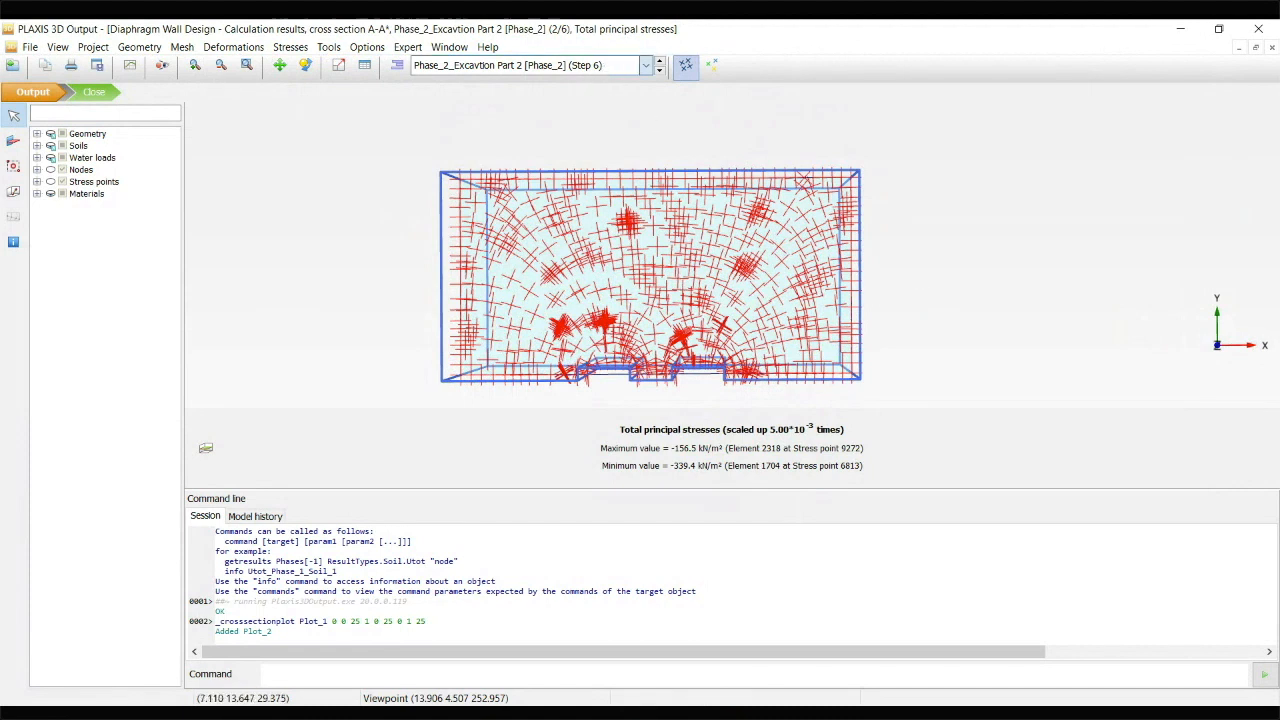
pyautogui.click(550, 107)
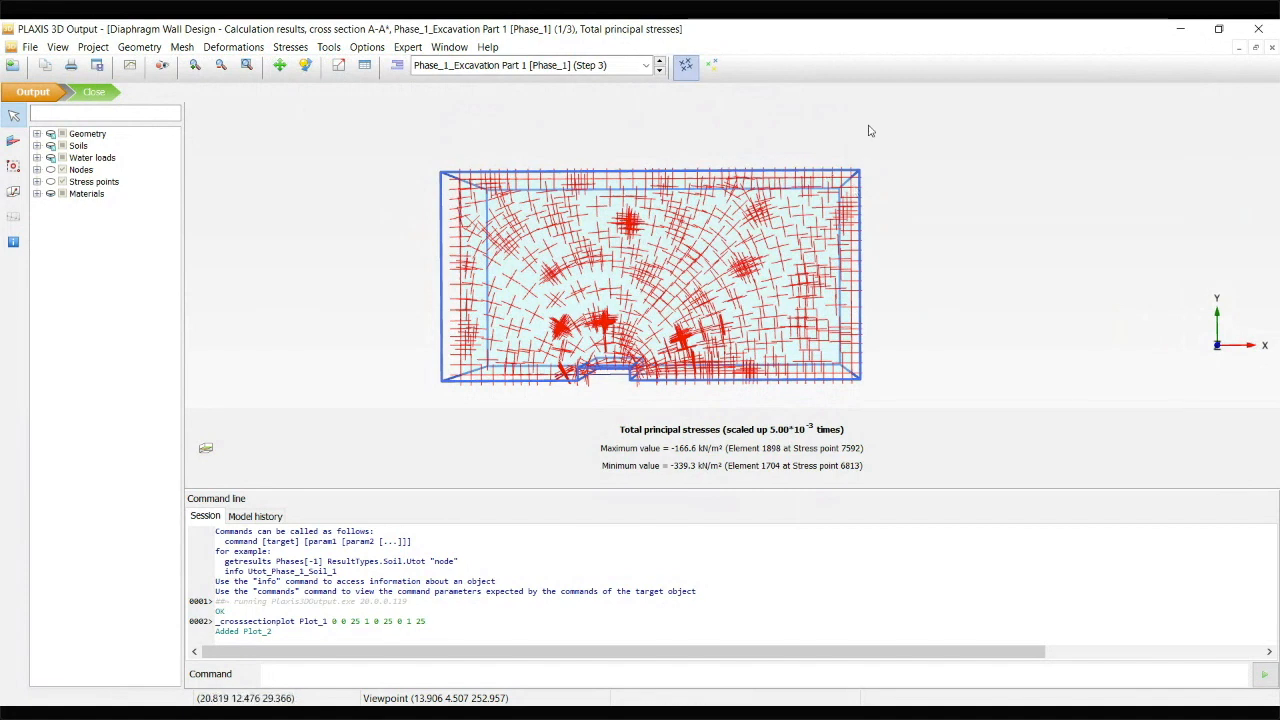
pyautogui.click(295, 50)
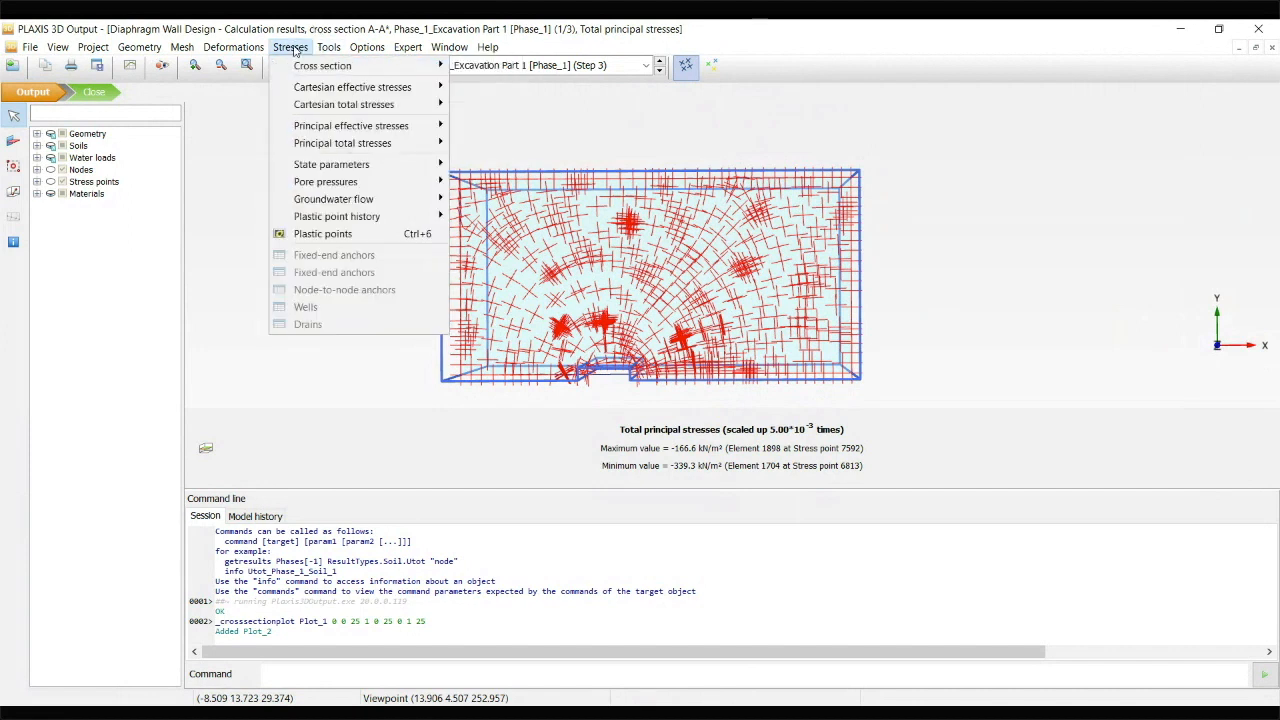
pyautogui.click(293, 50)
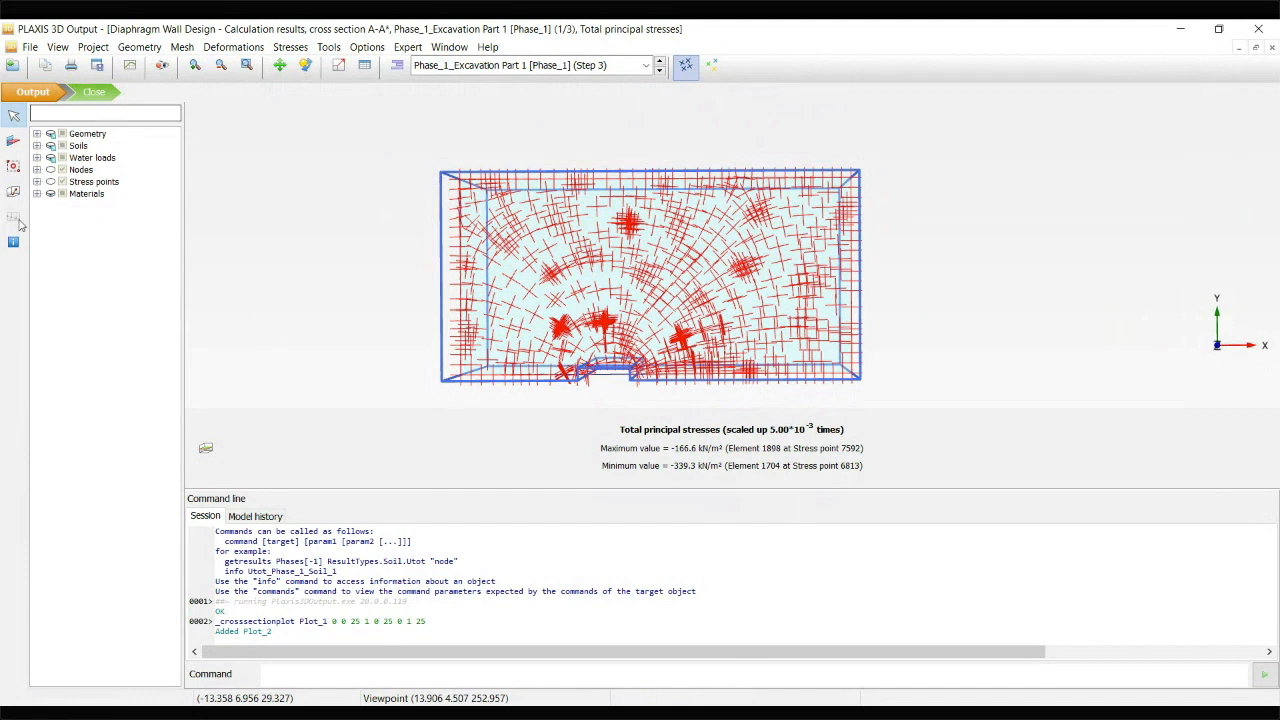
# Return to the full 3D model's deformed mesh plot and examine the Phase_1 trench and section line A-A*
pyautogui.click(449, 47)
pyautogui.click(486, 178)
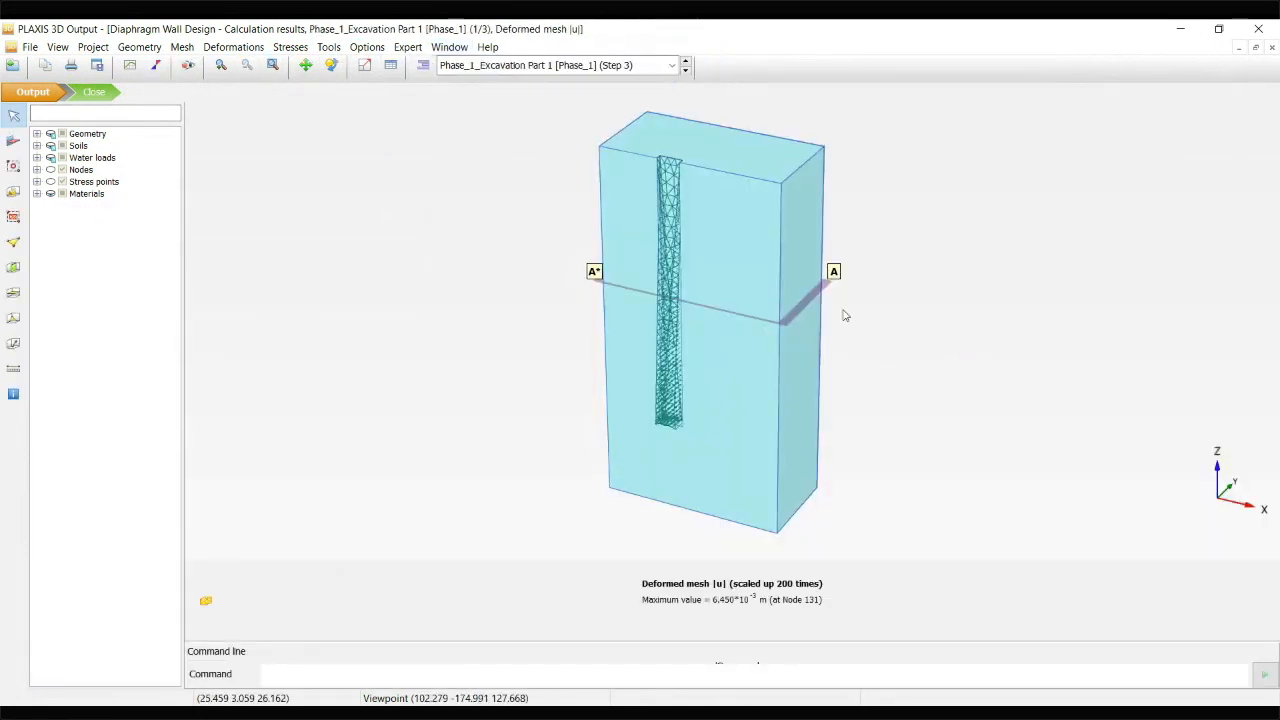
pyautogui.moveTo(956, 387); pyautogui.dragTo(929, 386)
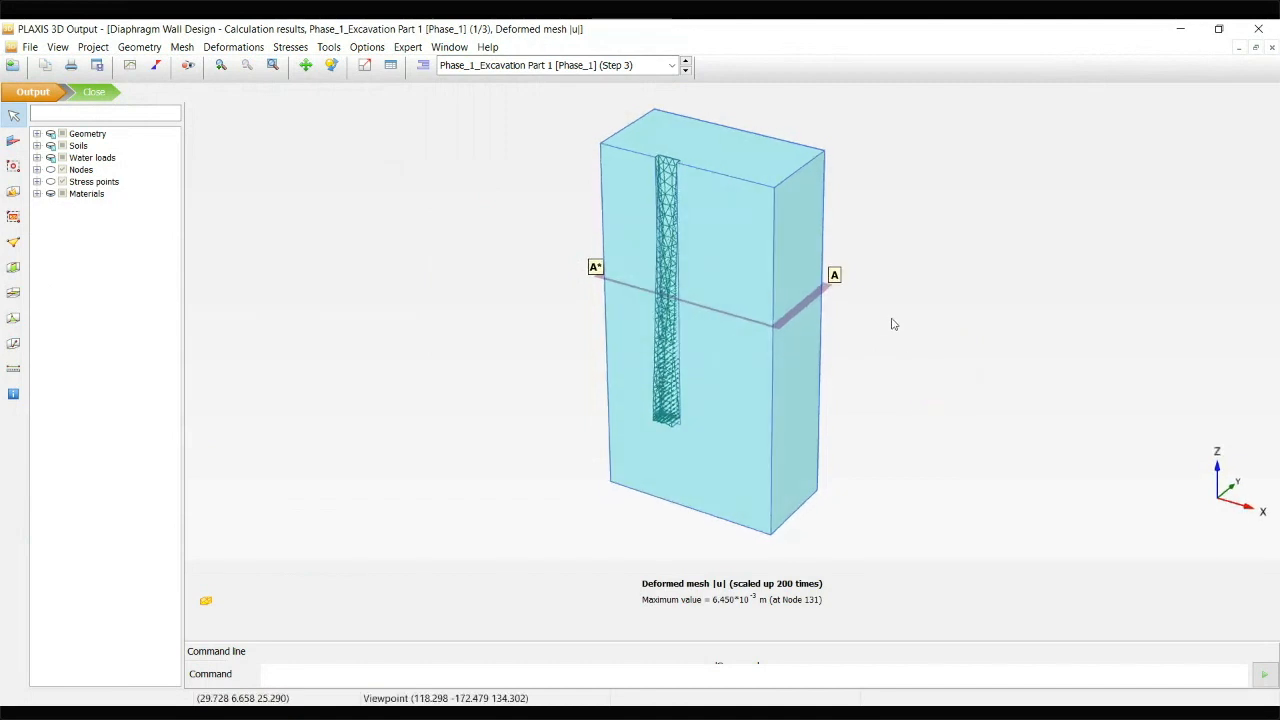
pyautogui.moveTo(729, 260); pyautogui.dragTo(585, 252)
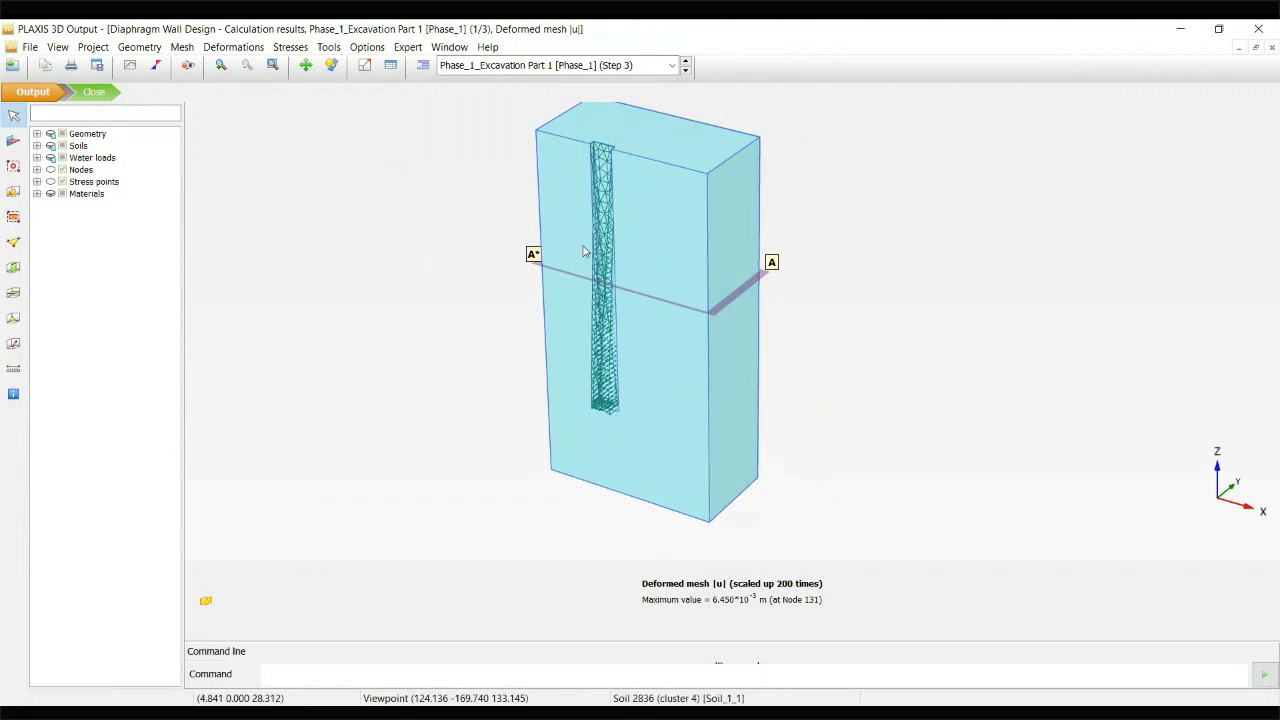
pyautogui.keyDown('shift'); pyautogui.moveTo(499, 247); pyautogui.dragTo(531, 271); pyautogui.keyUp('shift')
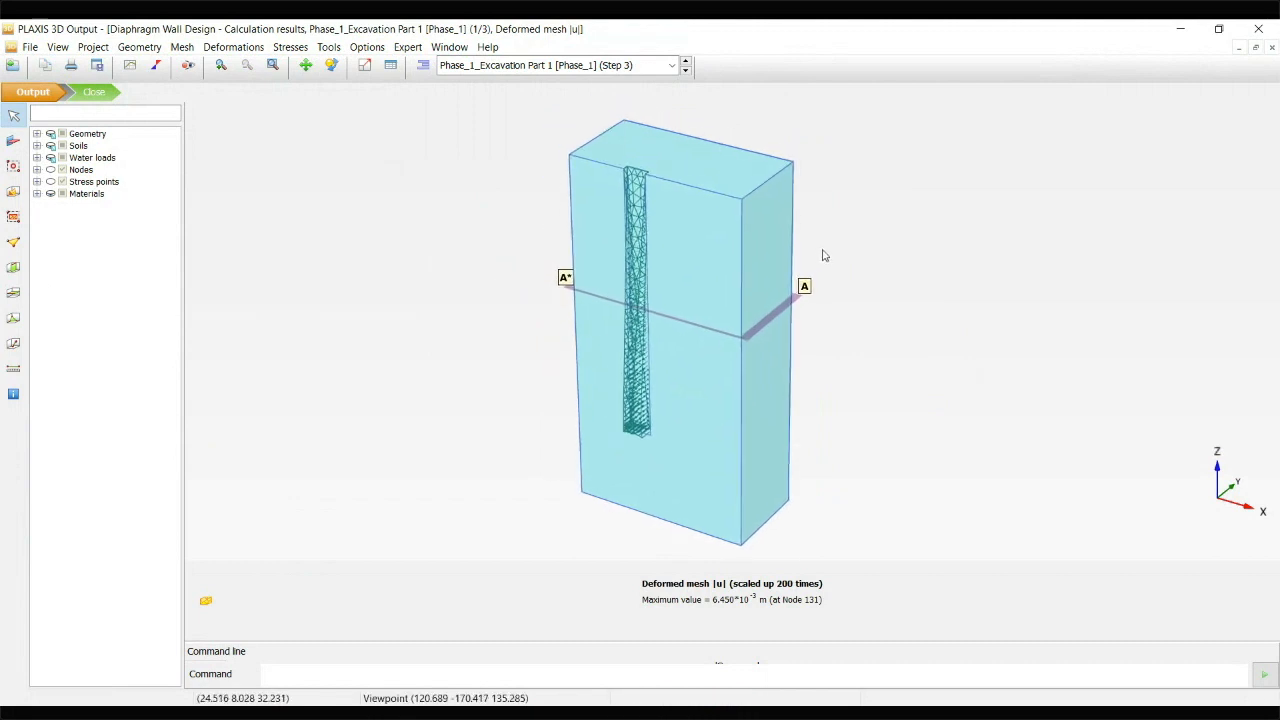